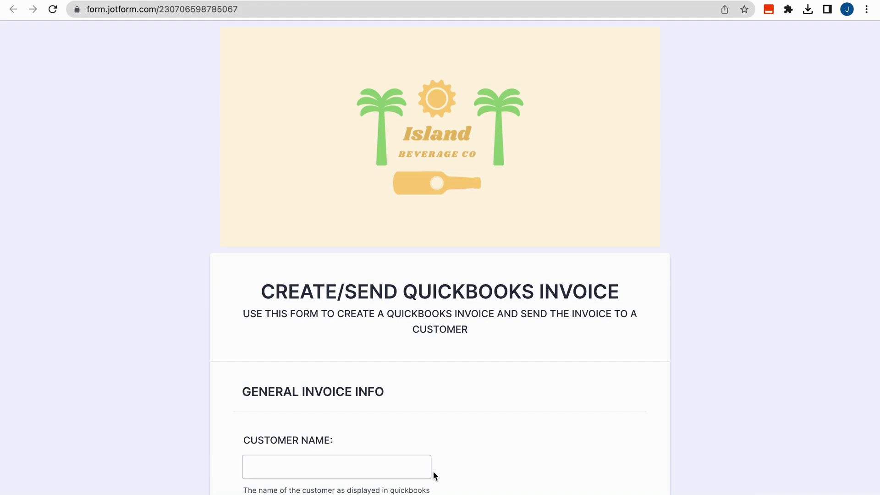
# - Review the form's general invoice fields, from customer name and billing details to the invoice due date
pyautogui.scroll(-1, 434, 475)
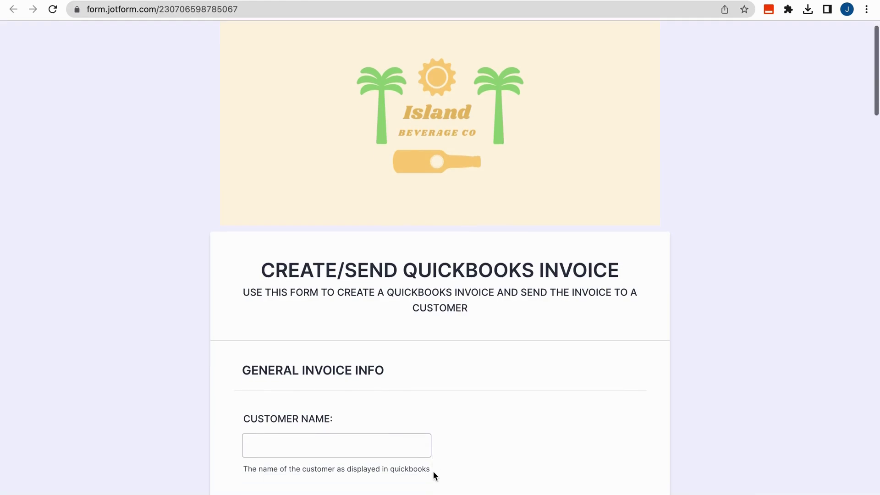
pyautogui.scroll(-5, 434, 473)
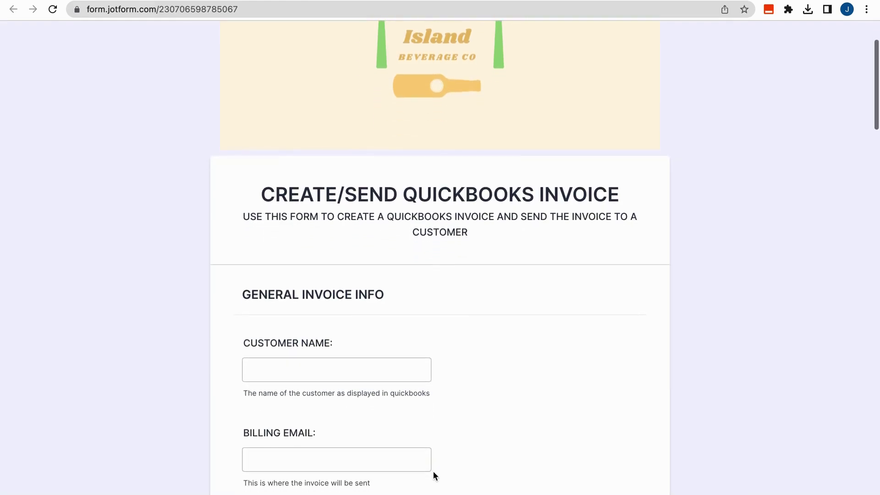
pyautogui.scroll(-3, 434, 475)
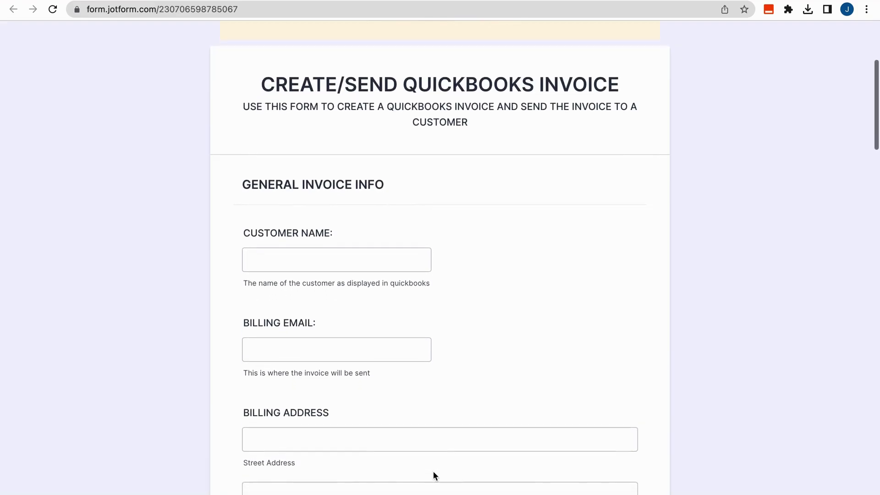
pyautogui.scroll(-3, 206, 197)
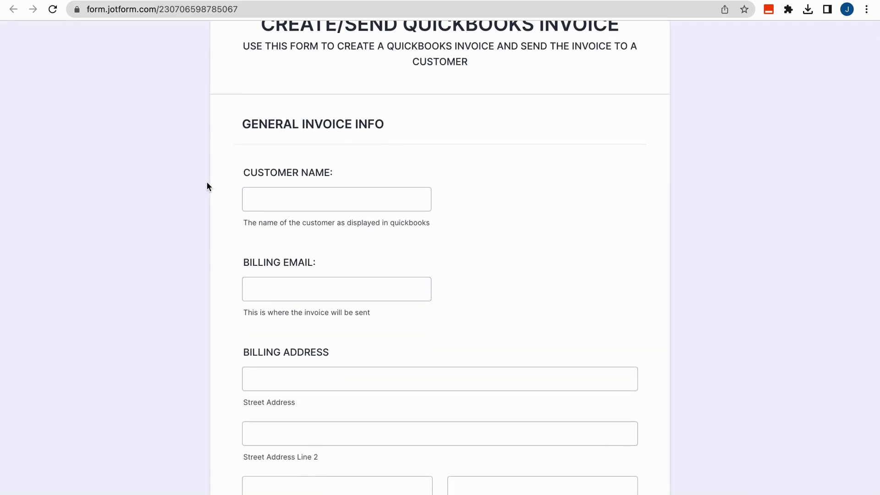
pyautogui.scroll(-2, 209, 212)
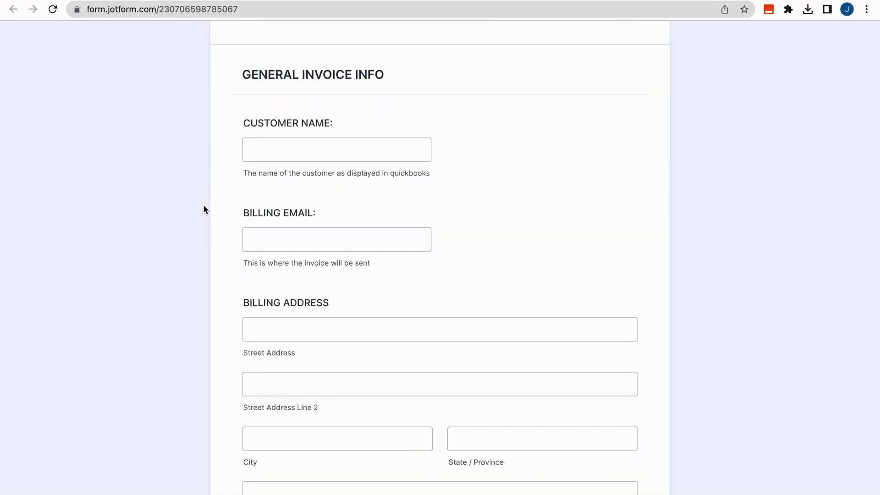
pyautogui.scroll(-4, 224, 236)
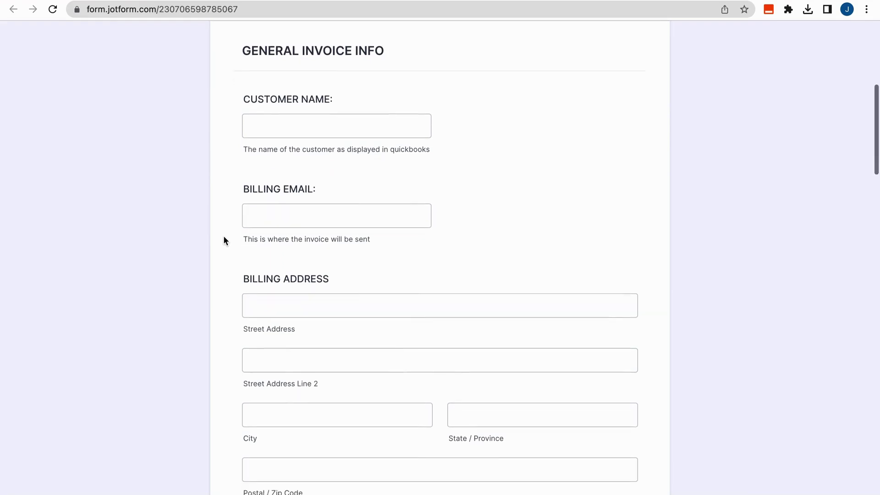
pyautogui.scroll(-5, 224, 238)
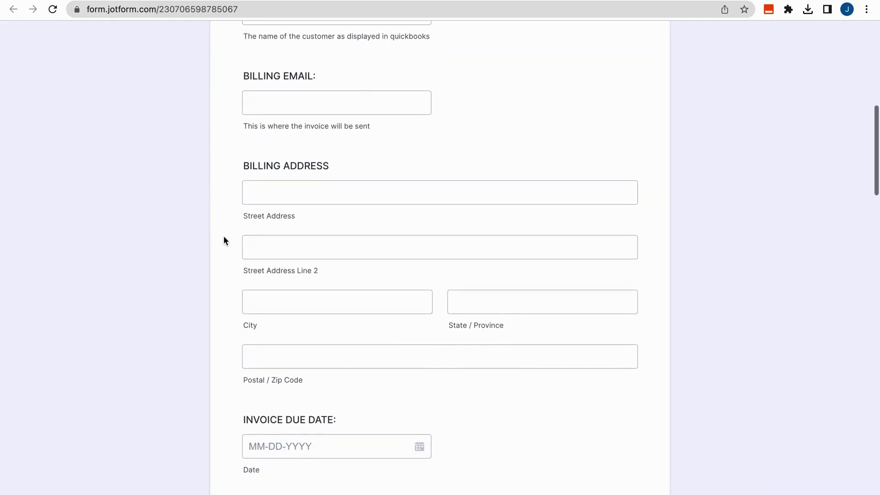
pyautogui.scroll(-2, 224, 236)
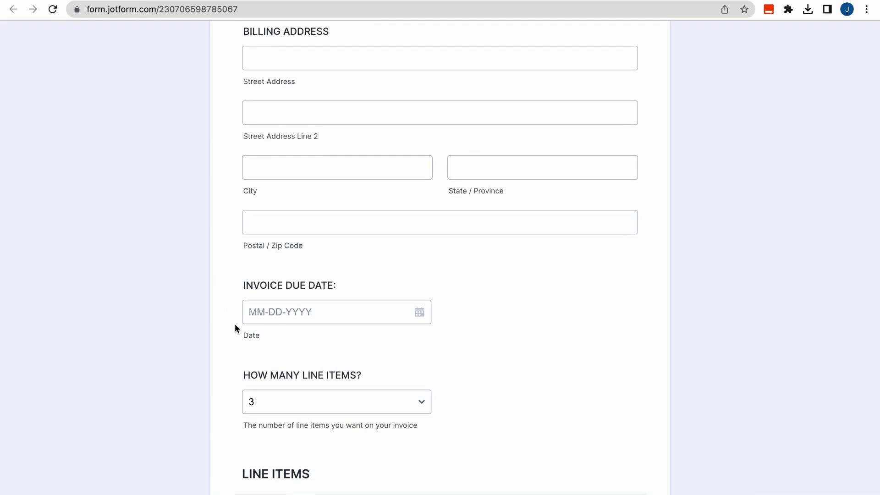
pyautogui.scroll(-3, 235, 323)
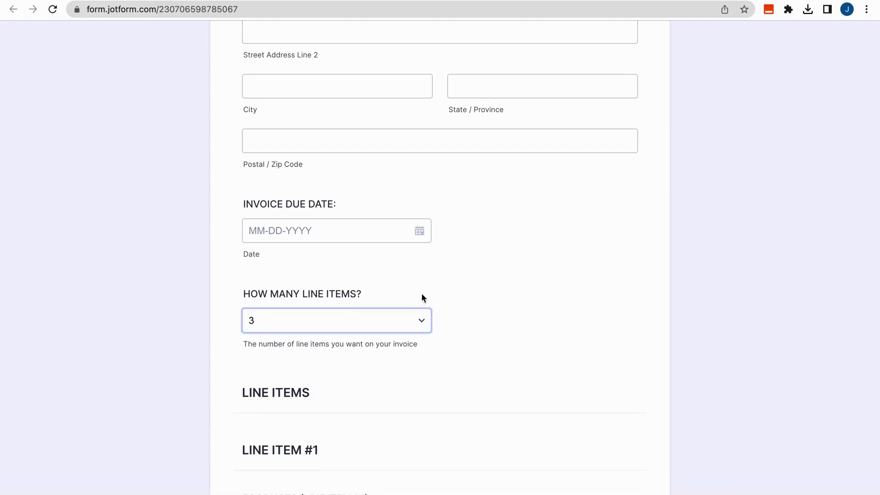
# - Check which options are offered for the number of line items on the invoice
pyautogui.click(243, 326)
pyautogui.click(224, 293)
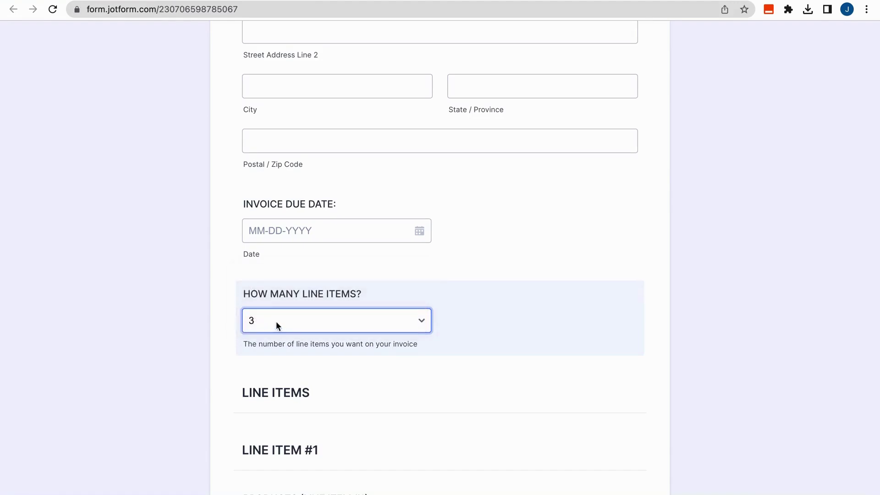
pyautogui.click(275, 322)
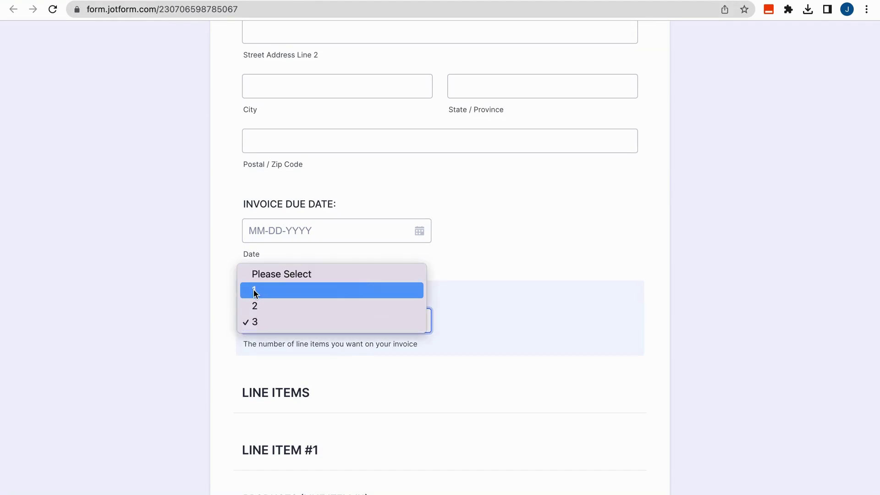
pyautogui.click(234, 296)
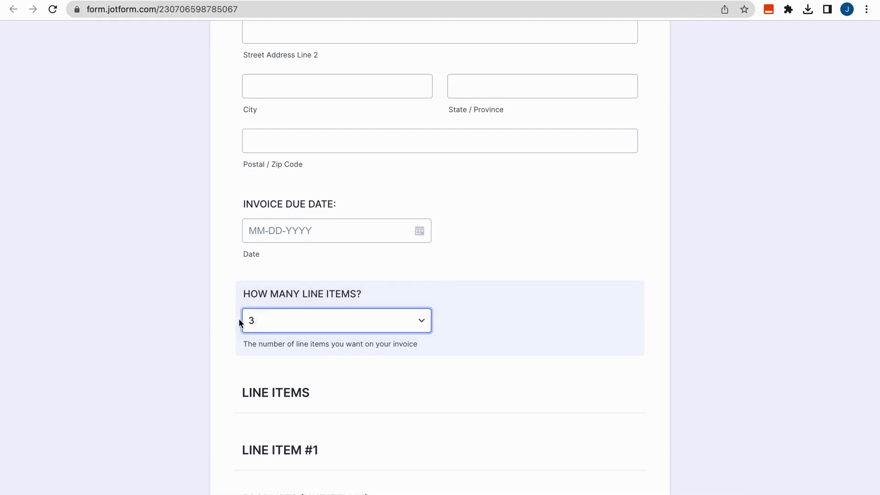
# - Review the Line Item #1 fields for product, ship date, quantity, rate and amount
pyautogui.scroll(-2, 239, 319)
pyautogui.scroll(-3, 239, 322)
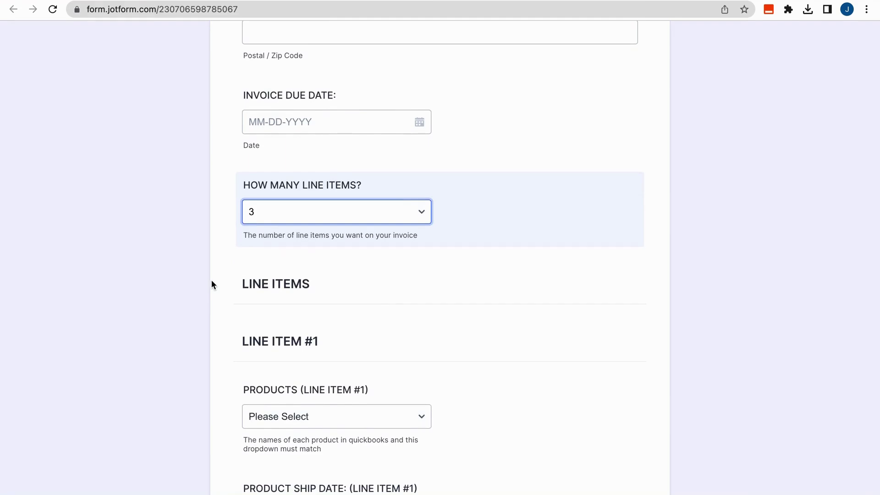
pyautogui.scroll(-3, 211, 279)
pyautogui.scroll(-3, 211, 281)
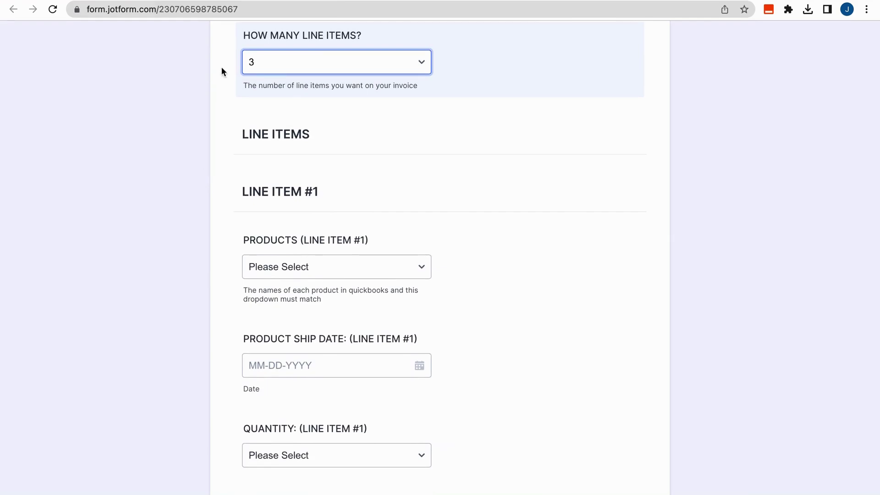
pyautogui.scroll(-3, 183, 218)
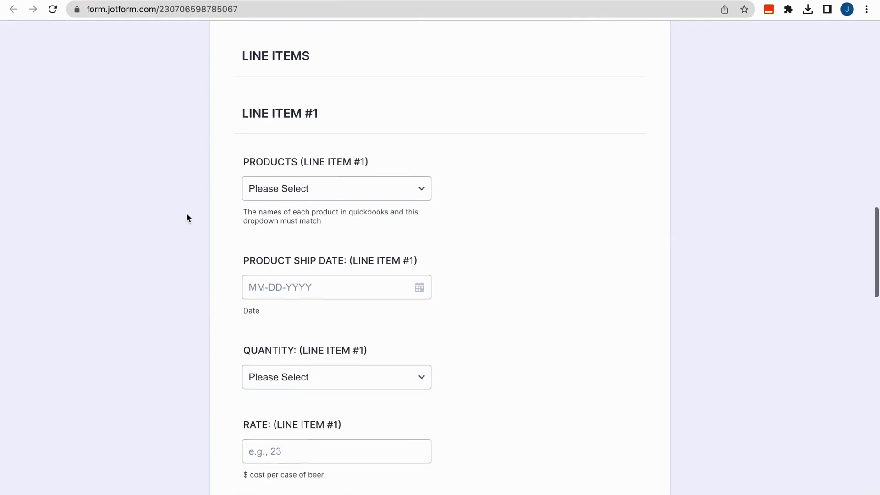
pyautogui.scroll(-1, 212, 164)
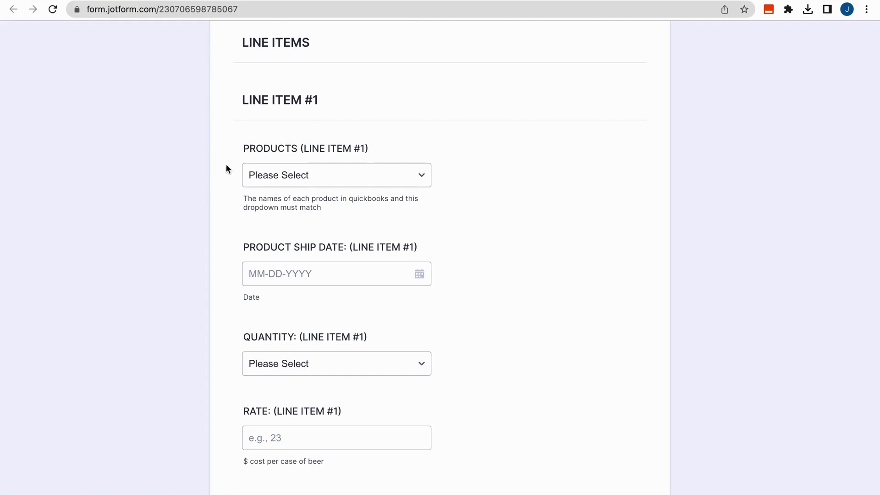
pyautogui.scroll(-1, 226, 167)
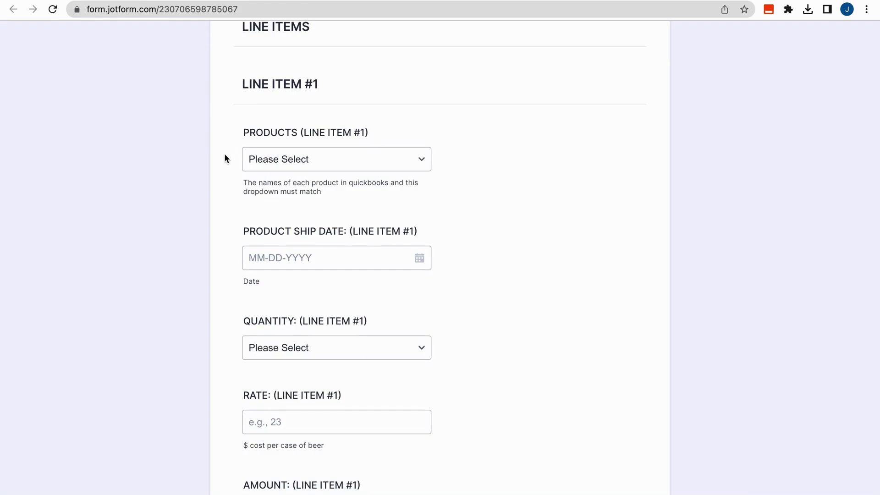
pyautogui.scroll(-1, 214, 206)
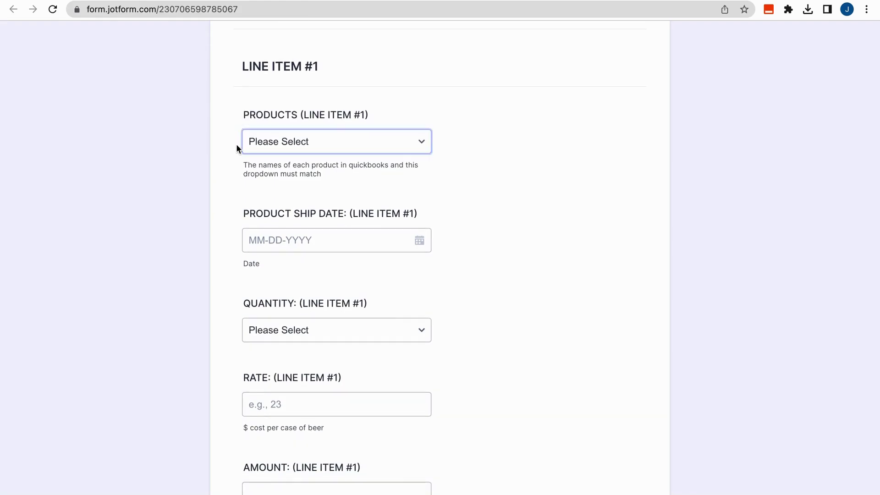
pyautogui.scroll(-3, 221, 230)
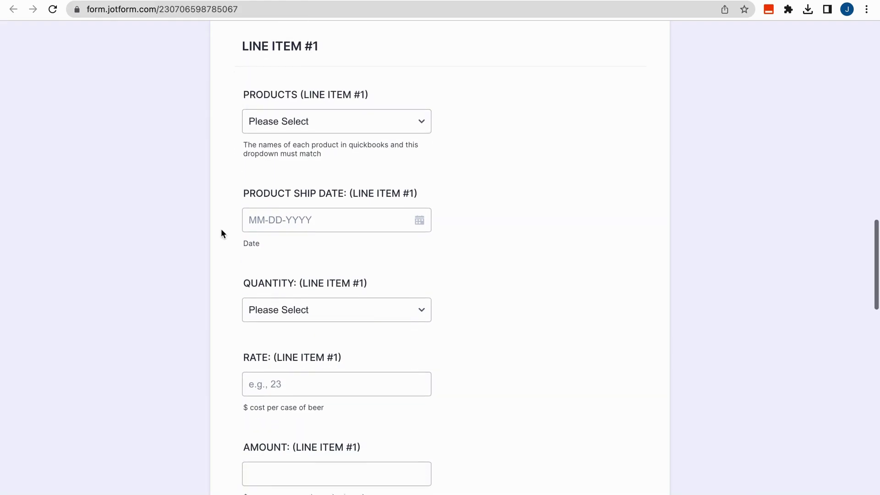
pyautogui.scroll(-2, 222, 243)
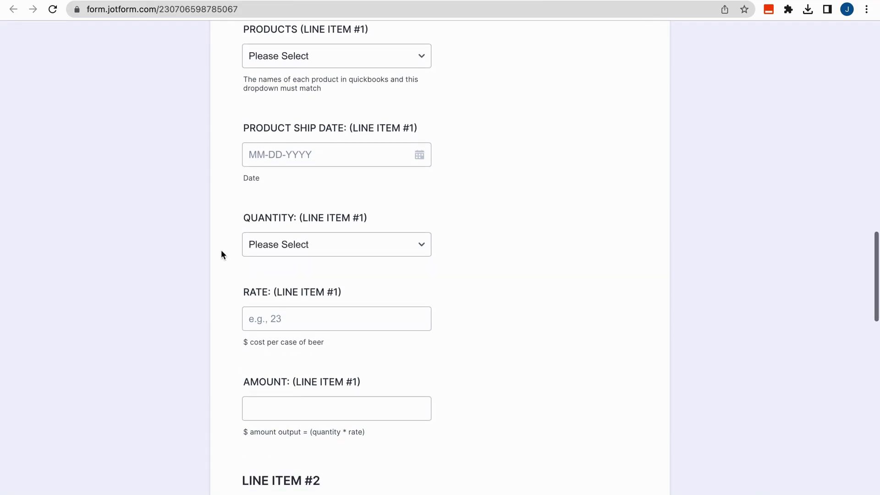
pyautogui.scroll(-3, 224, 286)
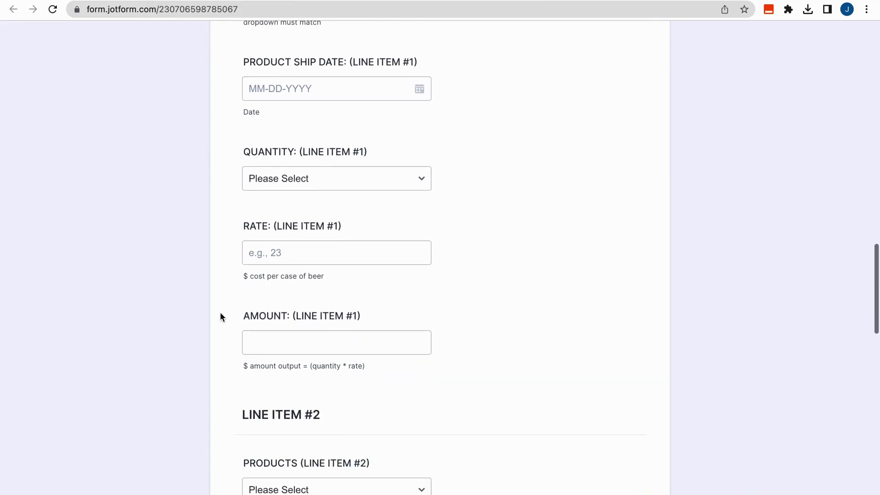
pyautogui.scroll(-7, 222, 317)
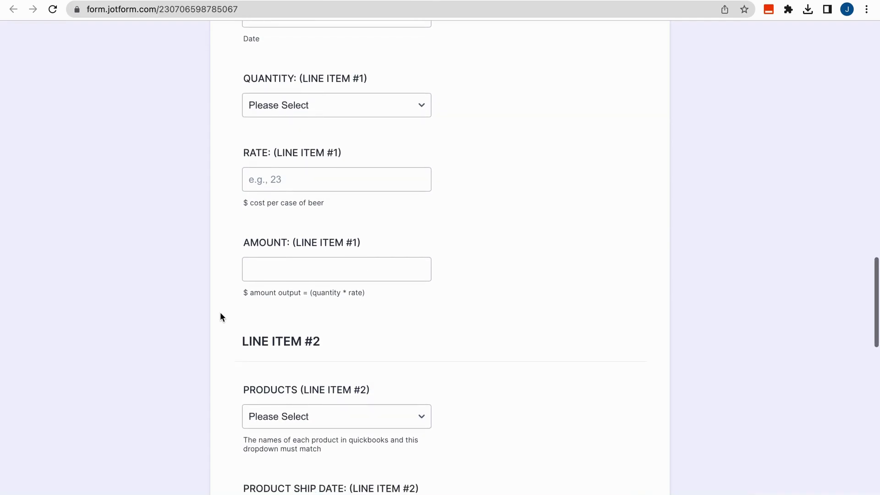
# - Look through the Line Item #2 fields and continue to the Line Item #3 section
pyautogui.scroll(-5, 221, 304)
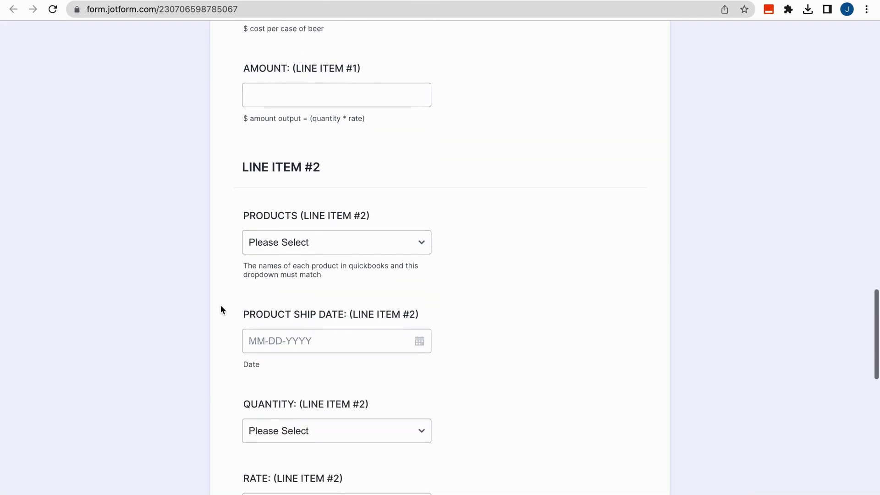
pyautogui.scroll(-3, 215, 345)
pyautogui.scroll(-3, 216, 347)
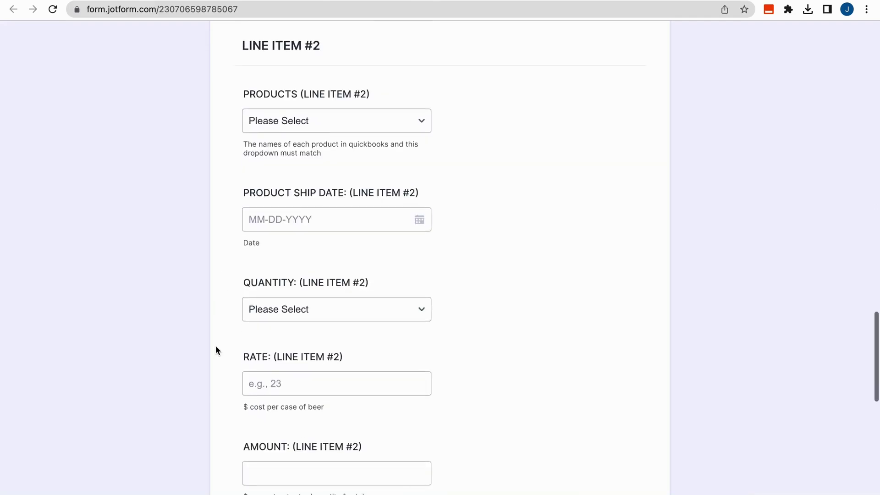
pyautogui.scroll(-7, 216, 347)
pyautogui.scroll(-9, 216, 350)
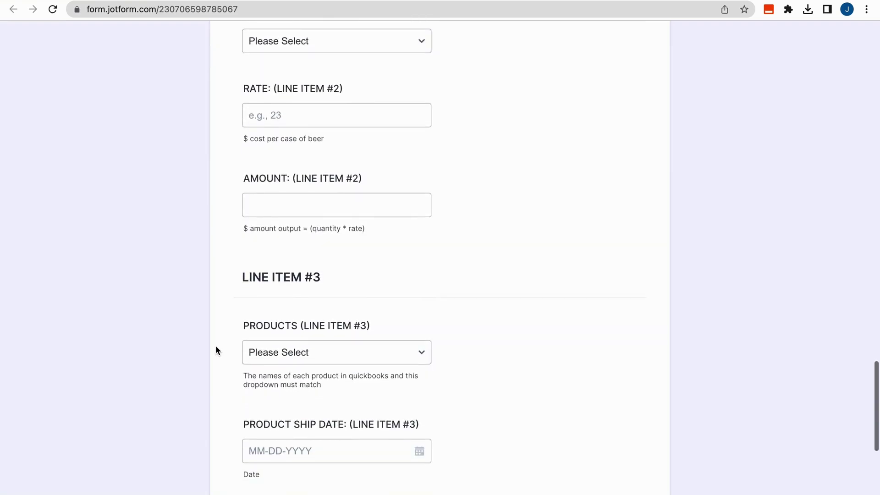
pyautogui.scroll(-5, 215, 350)
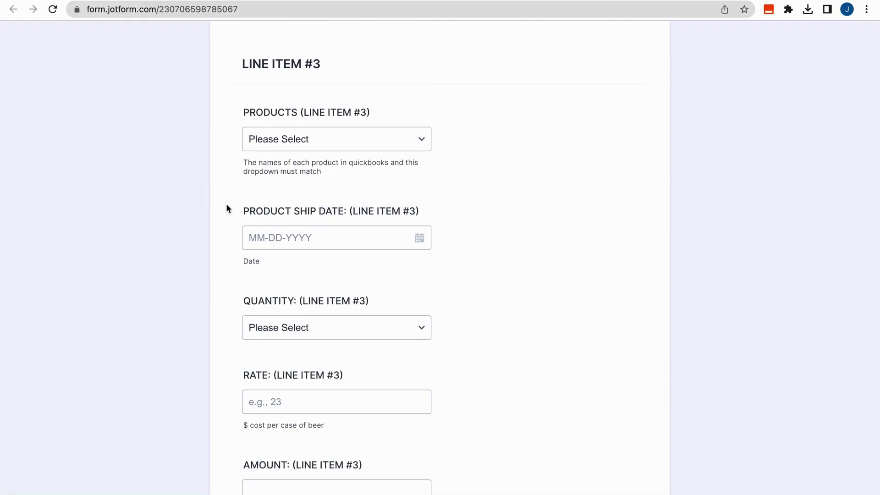
# - Check the product choices offered for Line Item #3 without selecting one
pyautogui.scroll(-2, 233, 176)
pyautogui.click(246, 116)
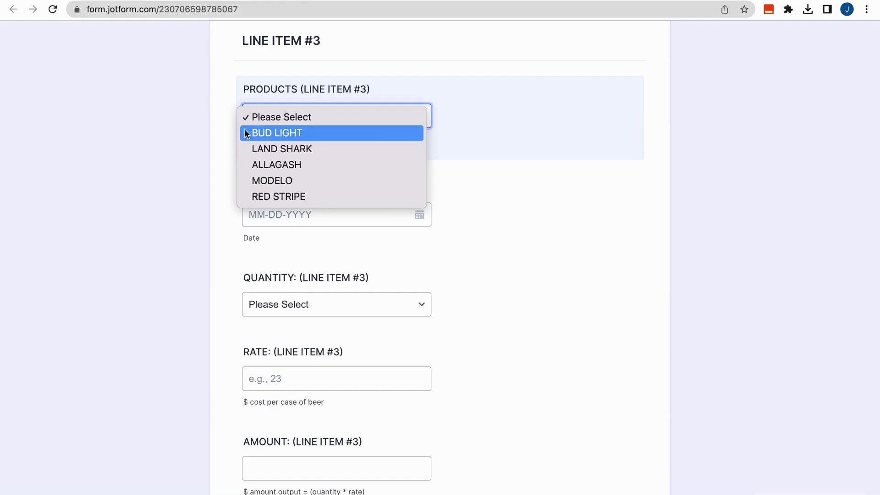
pyautogui.click(221, 186)
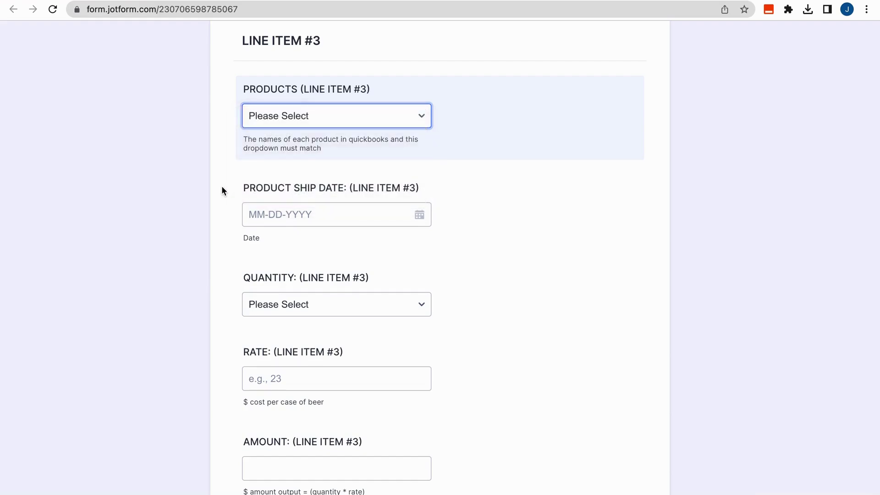
# - Check the ship date field and the quantity choices for Line Item #3 without selecting one
pyautogui.scroll(-1, 225, 168)
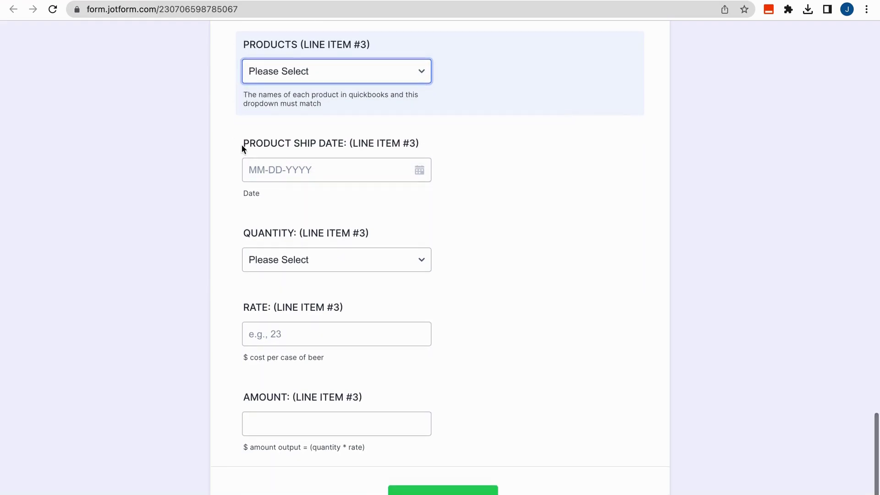
pyautogui.scroll(-1, 221, 169)
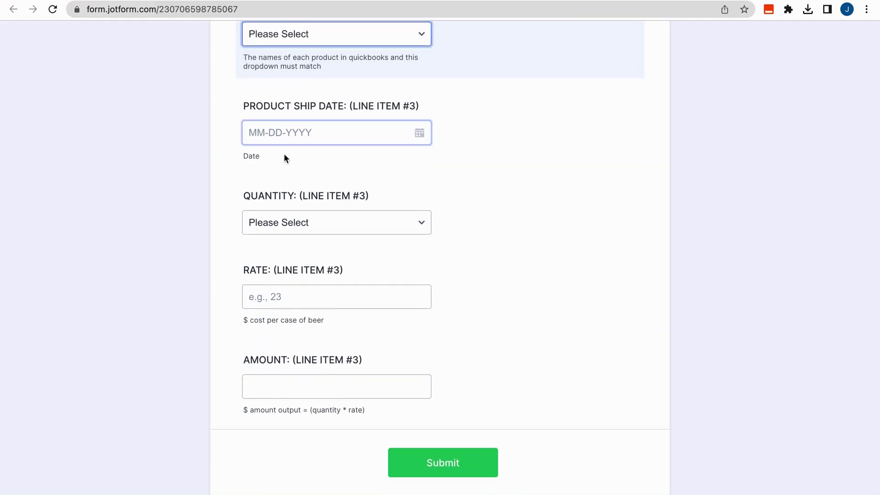
pyautogui.scroll(-1, 348, 176)
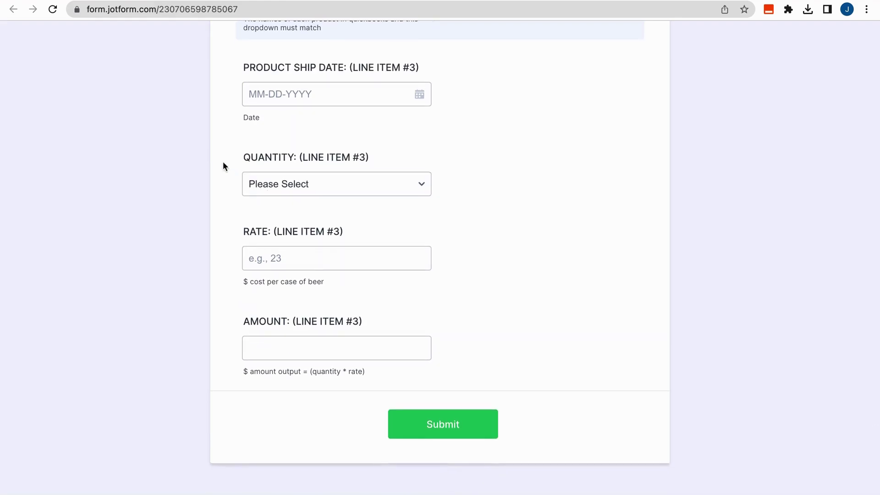
pyautogui.click(267, 187)
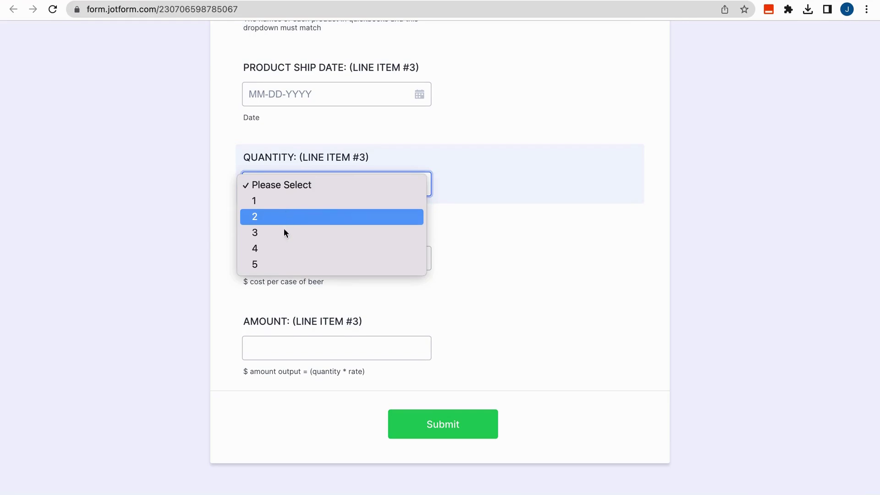
pyautogui.click(230, 186)
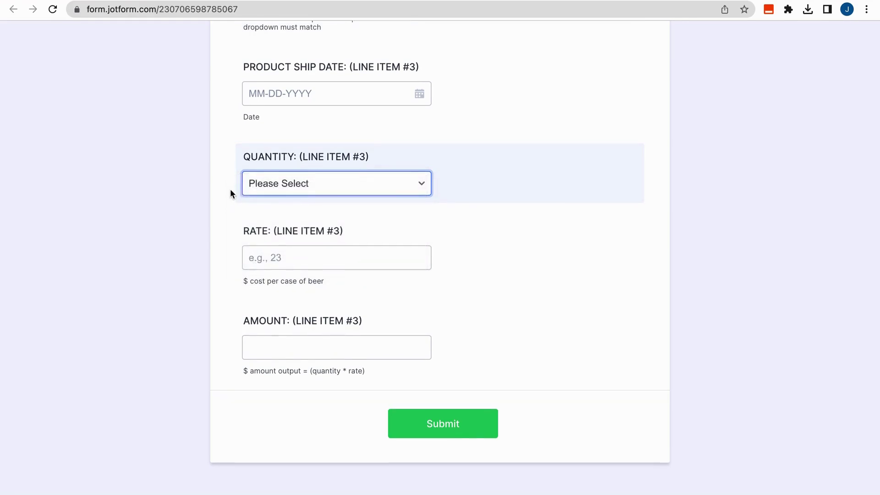
# - Examine the rate and amount fields of Line Item #3 at the end of the form
pyautogui.scroll(-1, 230, 189)
pyautogui.scroll(-1, 215, 234)
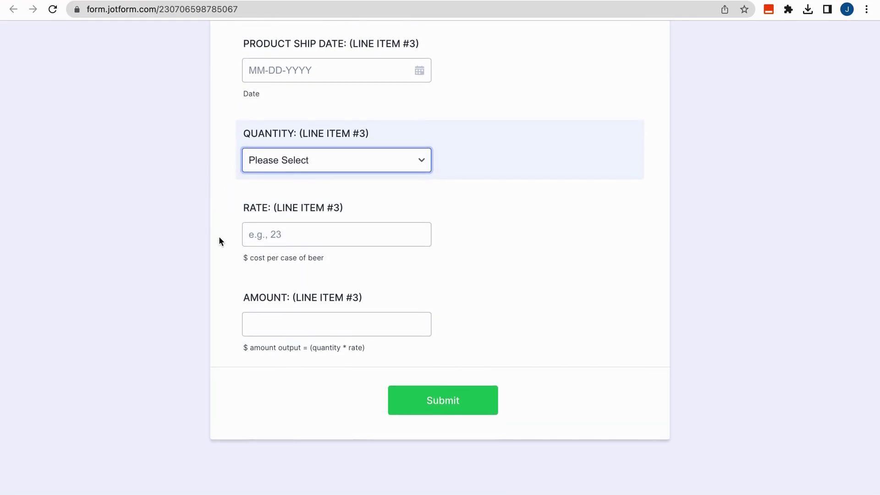
pyautogui.click(254, 232)
pyautogui.click(242, 272)
pyautogui.scroll(-1, 239, 260)
pyautogui.scroll(1, 232, 233)
pyautogui.scroll(5, 238, 204)
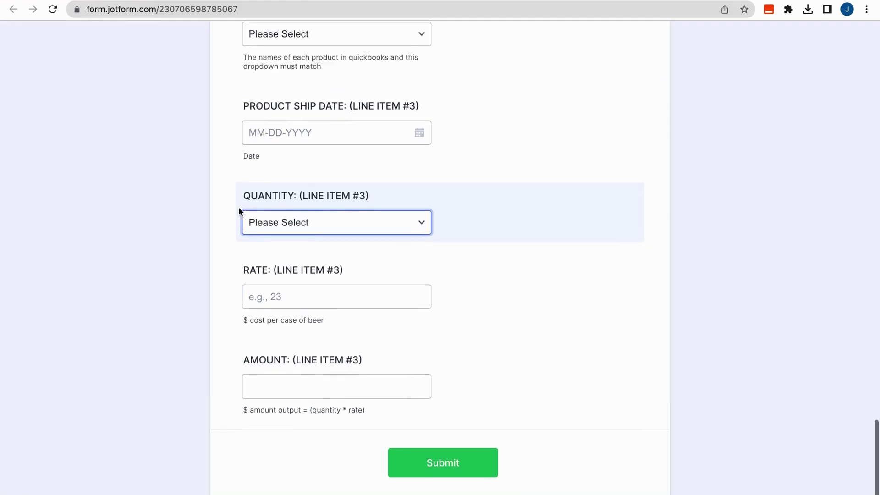
# - Choose ALLAGASH as the product for Line Item #3 and set its quantity to 3
pyautogui.click(268, 142)
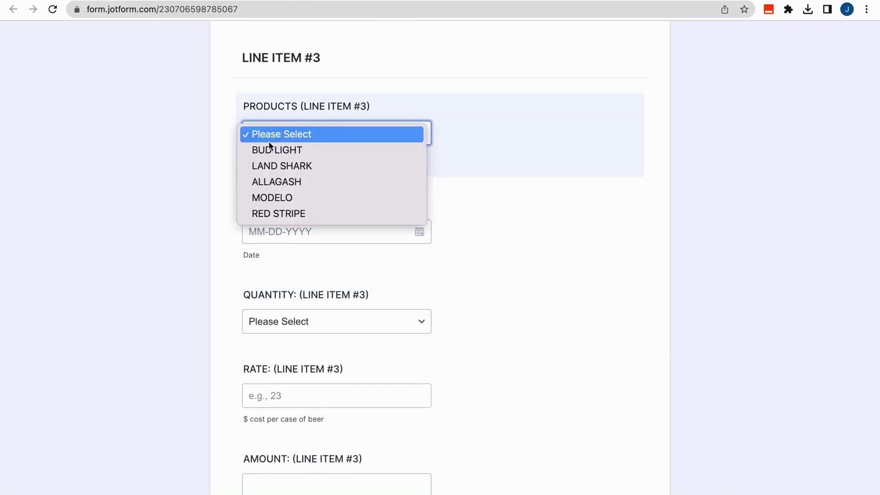
pyautogui.click(269, 182)
pyautogui.scroll(-2, 269, 251)
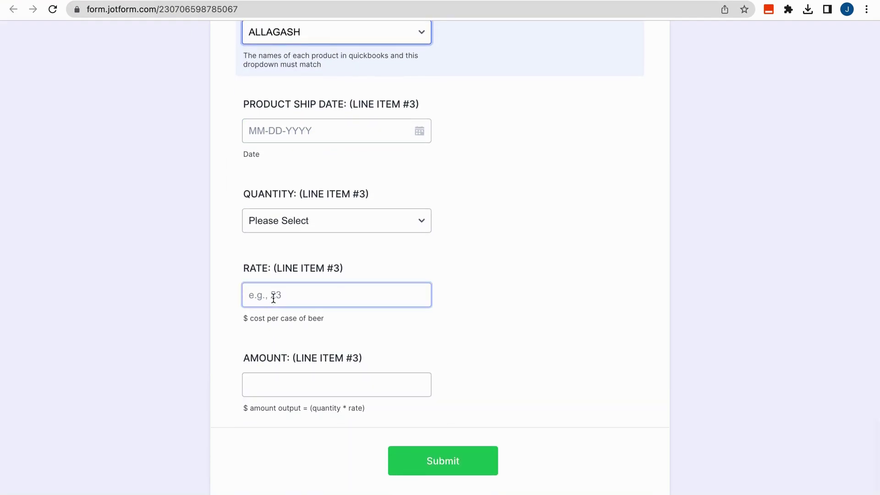
pyautogui.click(281, 224)
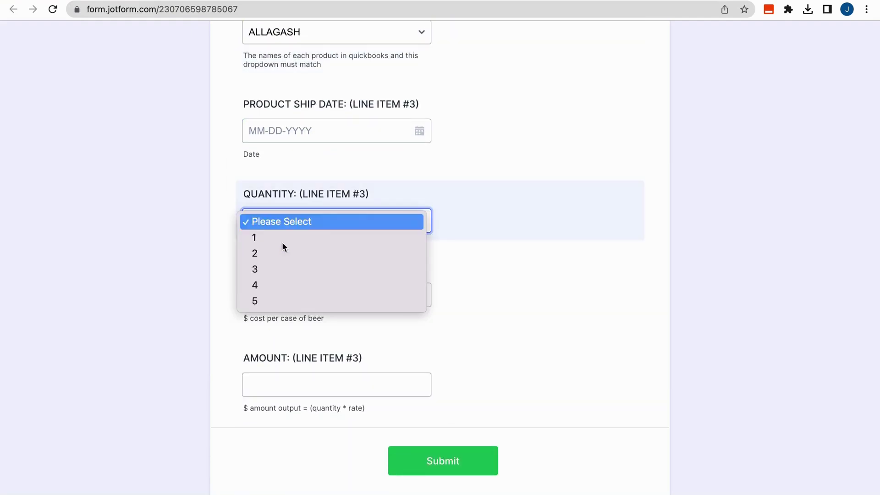
pyautogui.click(277, 269)
# - Set the rate of Line Item #3 to 10 and check its calculated amount
pyautogui.click(263, 286)
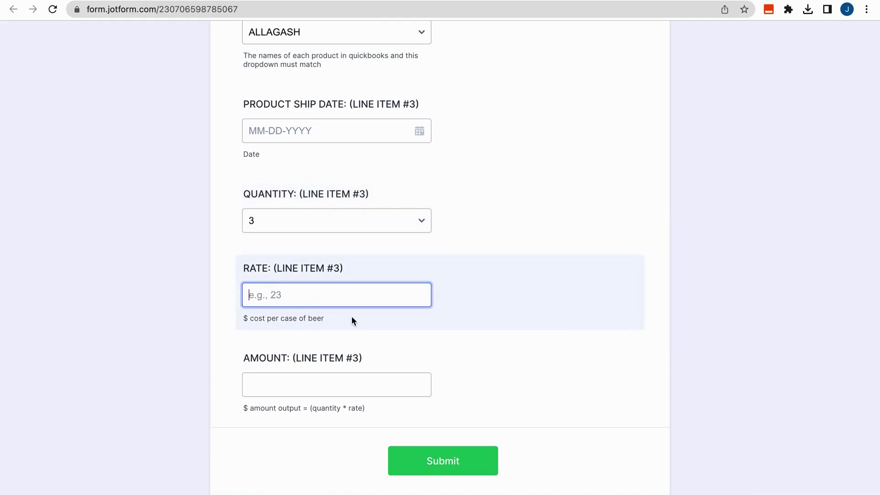
pyautogui.write('10')
pyautogui.click(205, 353)
pyautogui.scroll(-2, 205, 353)
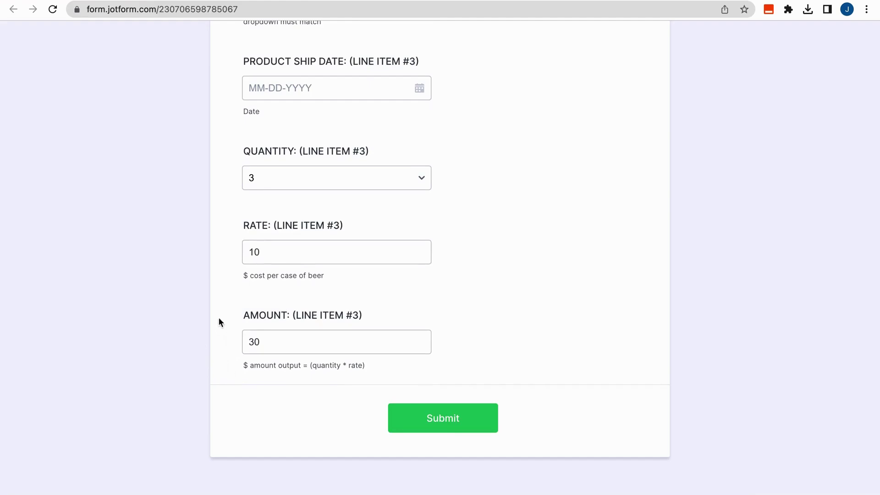
pyautogui.click(255, 347)
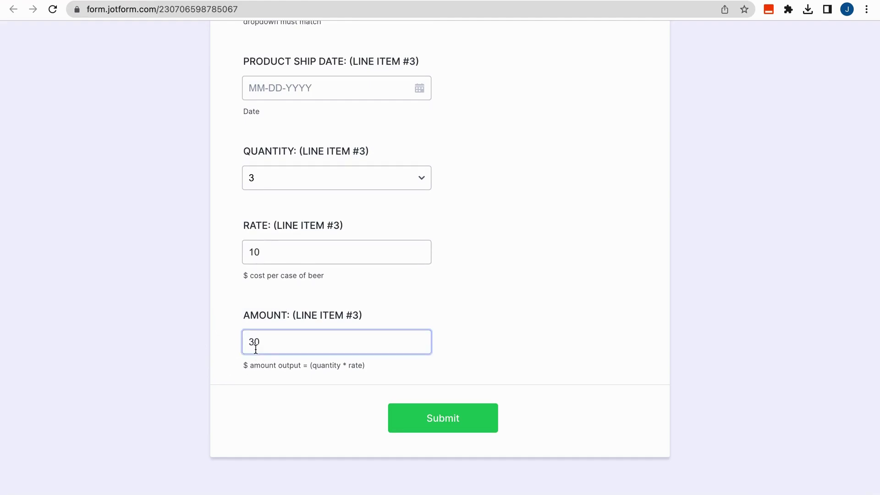
pyautogui.click(249, 359)
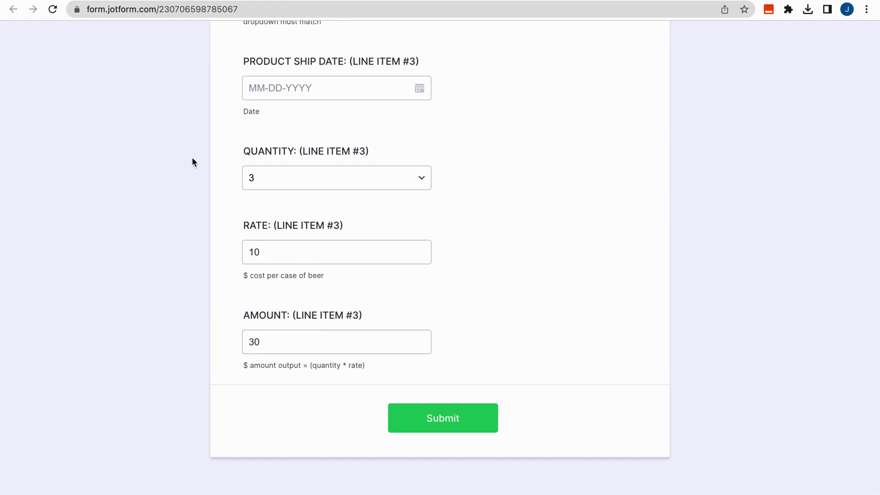
# - Set the number of line items to 2 and check which line item sections the form includes
pyautogui.scroll(6, 192, 158)
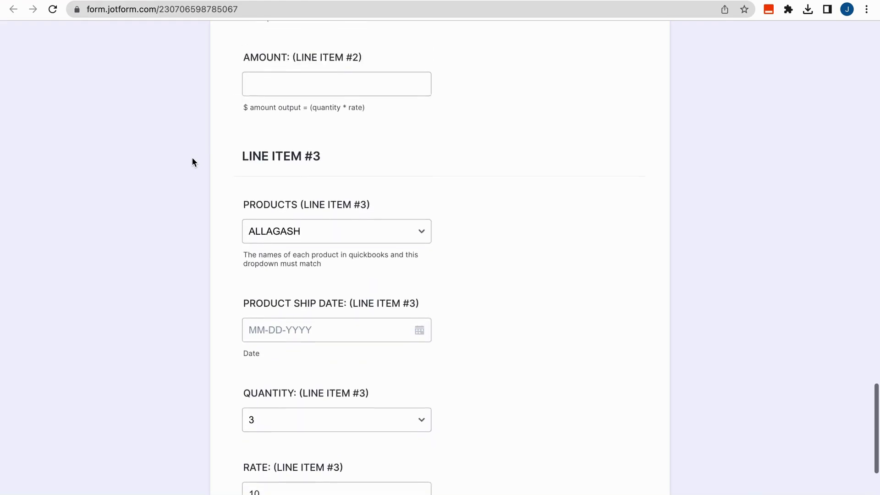
pyautogui.scroll(5, 192, 158)
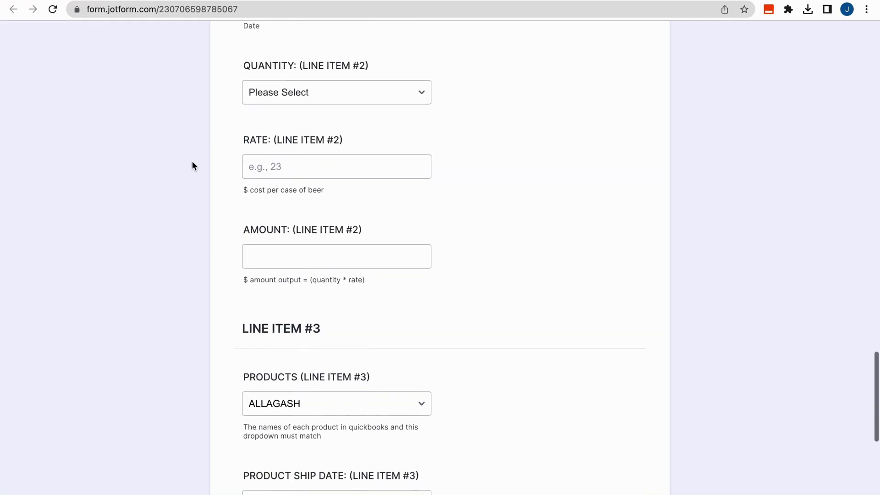
pyautogui.scroll(3, 192, 163)
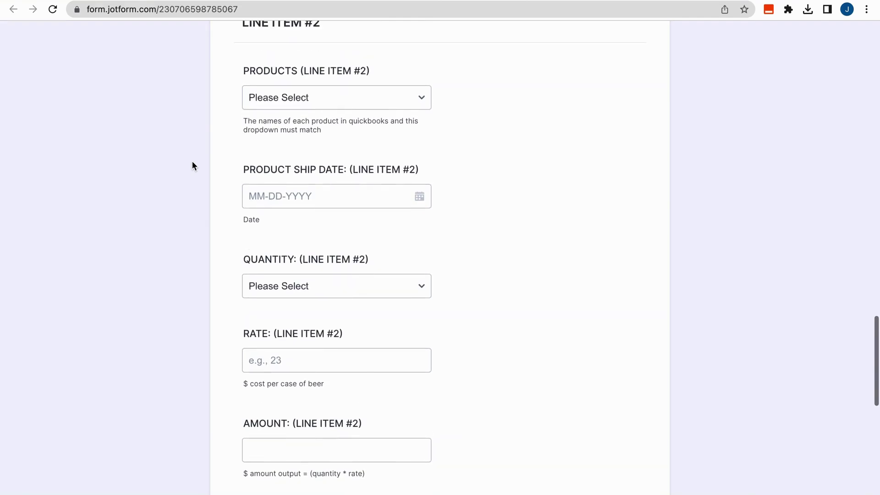
pyautogui.scroll(7, 192, 163)
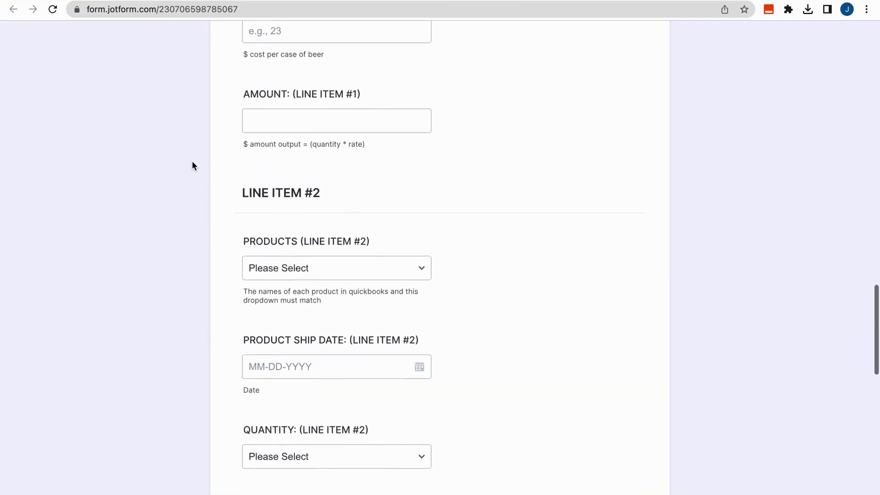
pyautogui.scroll(4, 192, 166)
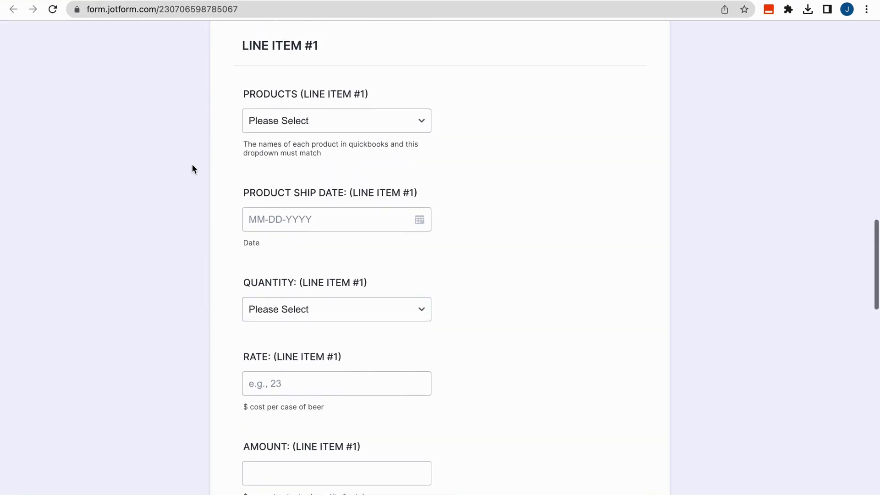
pyautogui.scroll(3, 193, 168)
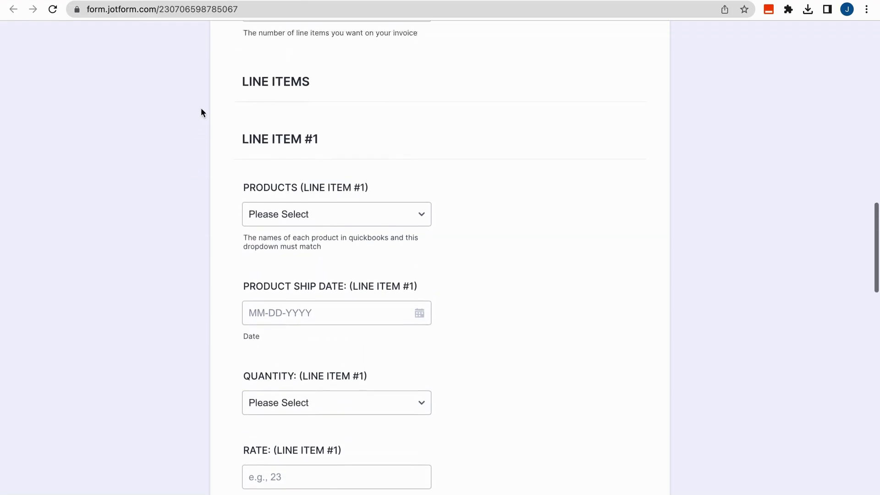
pyautogui.scroll(1, 201, 115)
pyautogui.click(246, 113)
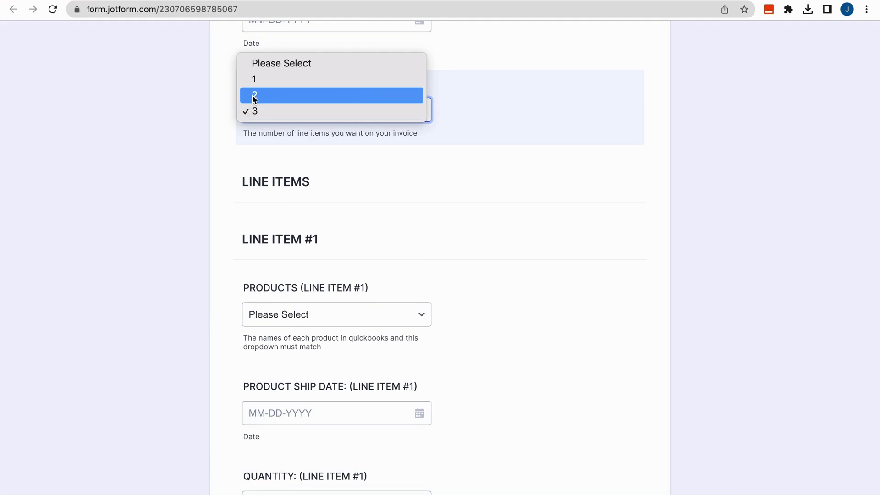
pyautogui.click(254, 95)
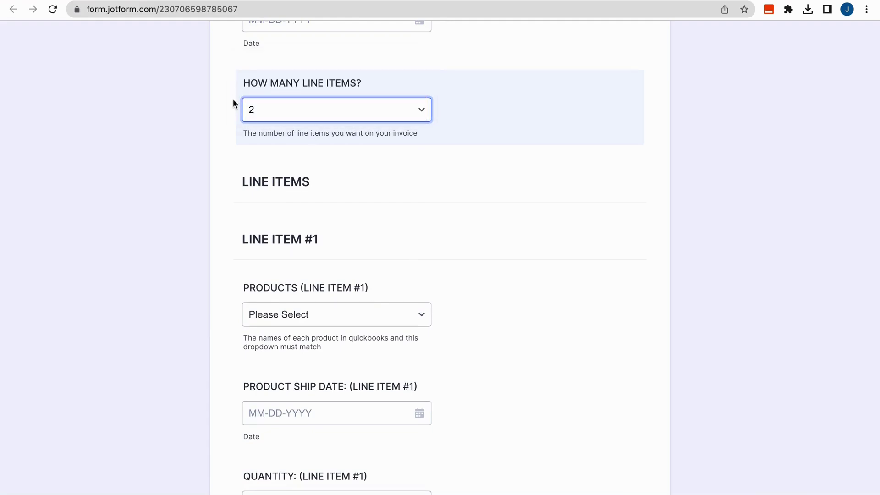
pyautogui.scroll(-10, 246, 241)
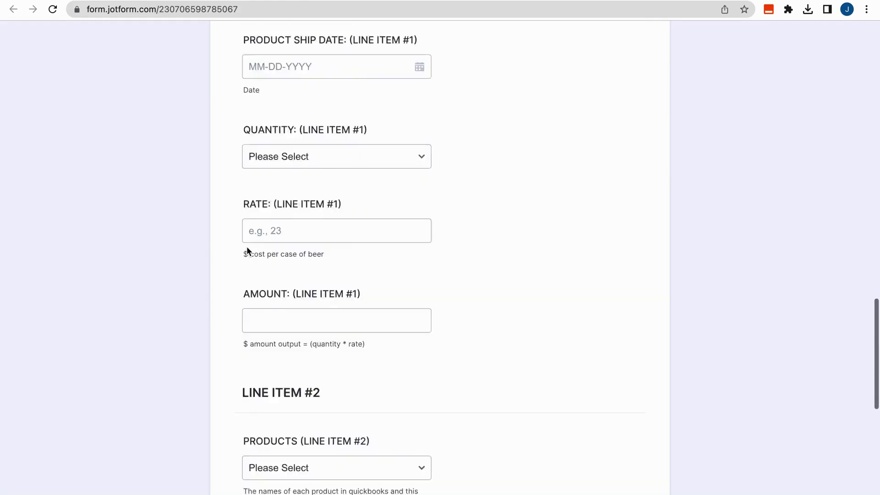
pyautogui.scroll(-8, 228, 364)
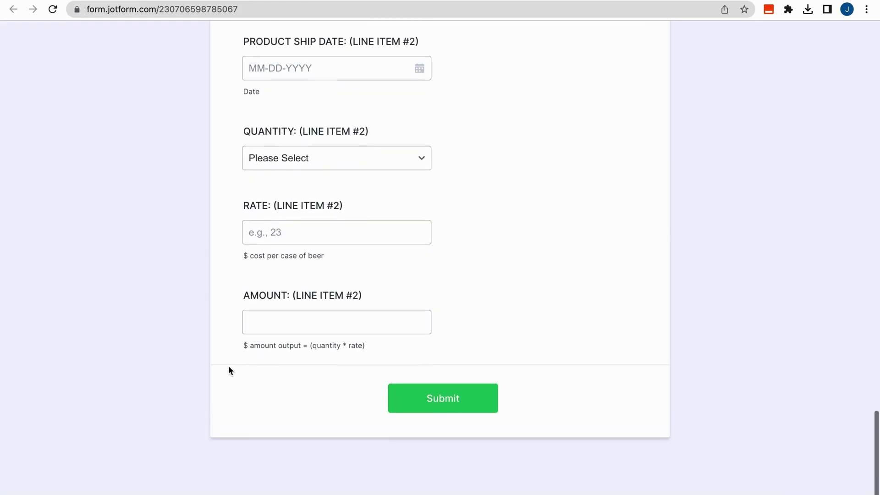
# - Set the number of line items to 1, check the form's line item sections, and review the count choices
pyautogui.scroll(18, 218, 343)
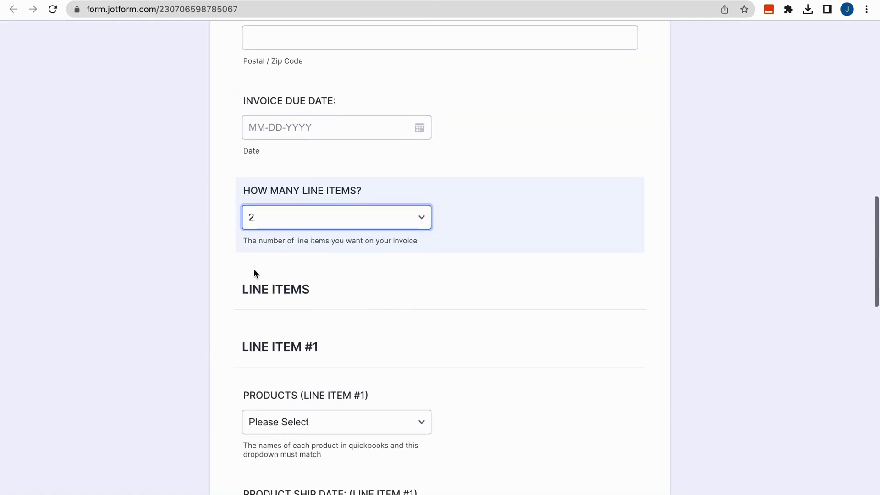
pyautogui.click(271, 222)
pyautogui.click(253, 203)
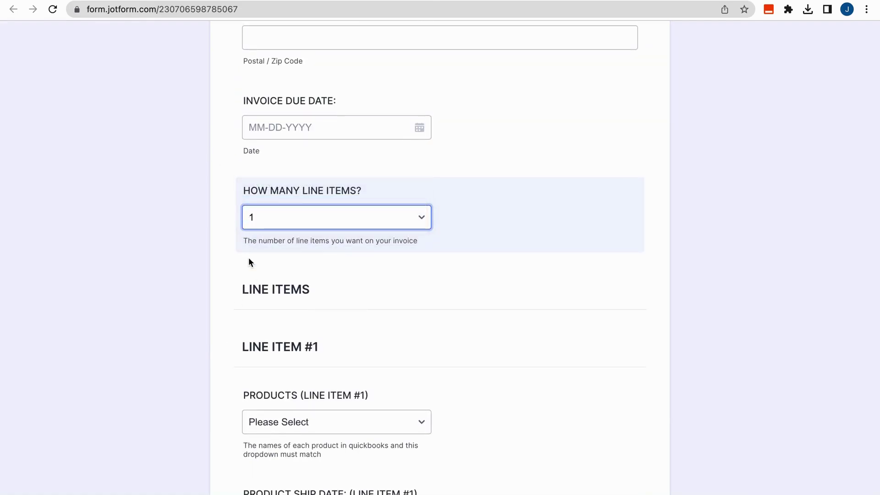
pyautogui.scroll(-10, 247, 283)
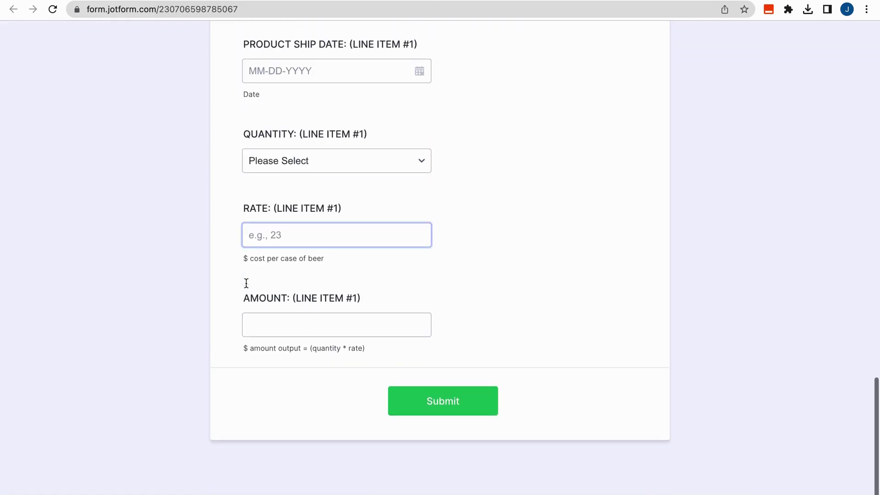
pyautogui.scroll(7, 196, 227)
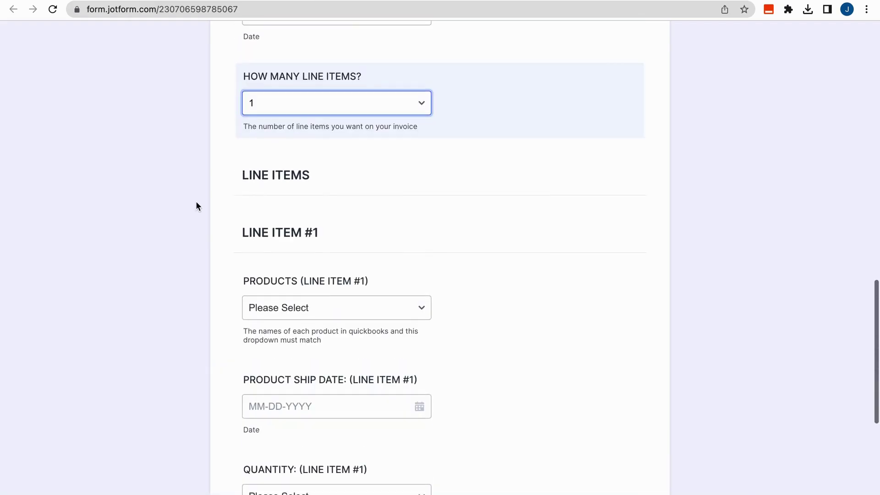
pyautogui.click(257, 109)
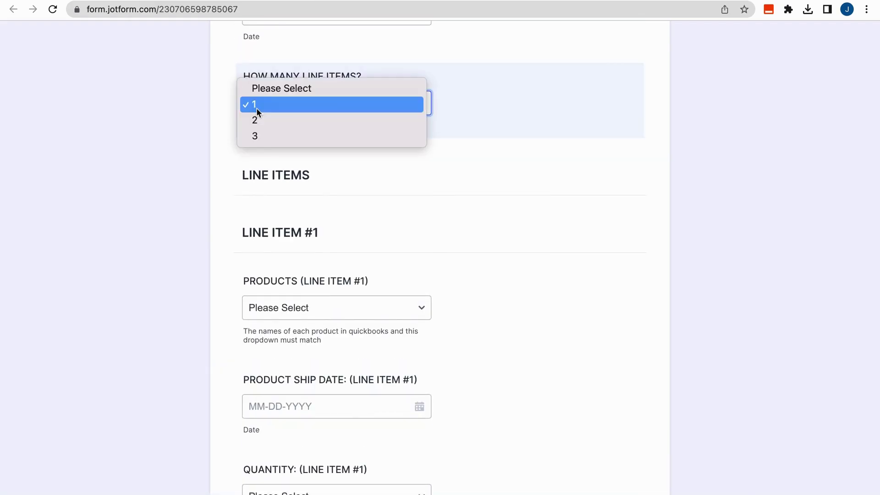
pyautogui.click(217, 101)
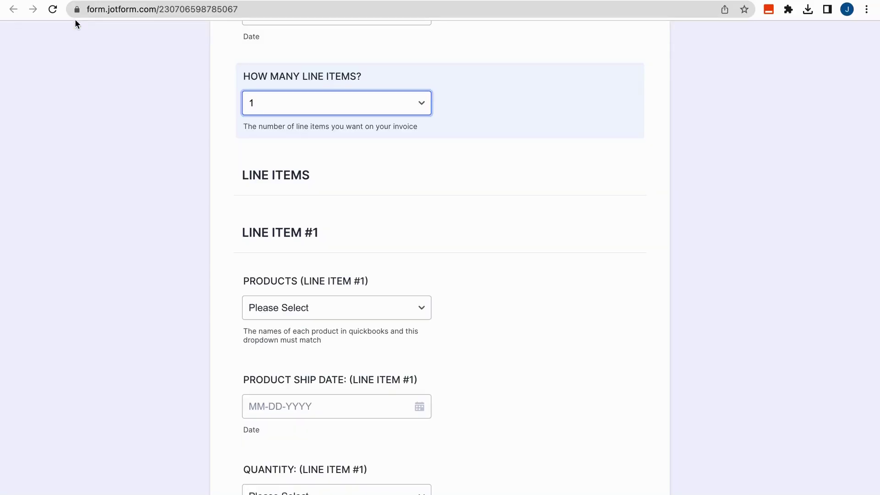
# - Return to the Jotform forms list, close the publishing options, and open the CREATE AN INVOICE form for editing
pyautogui.click(58, 2)
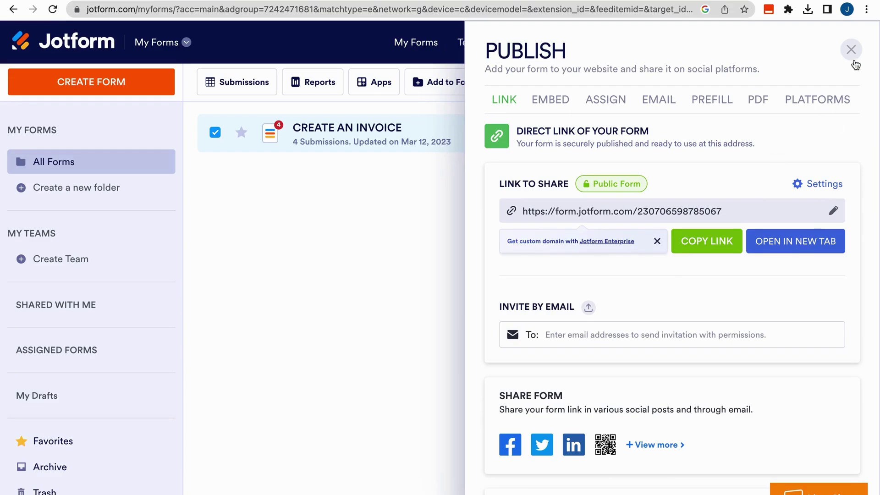
pyautogui.click(850, 48)
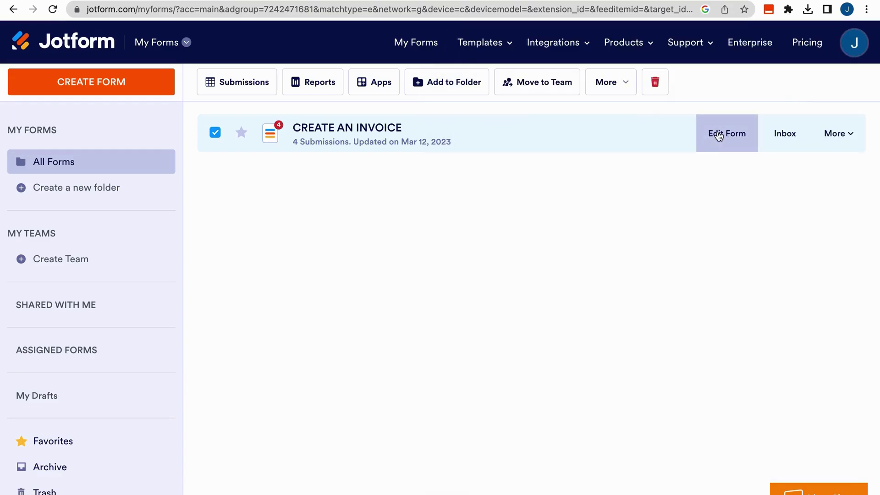
pyautogui.click(718, 137)
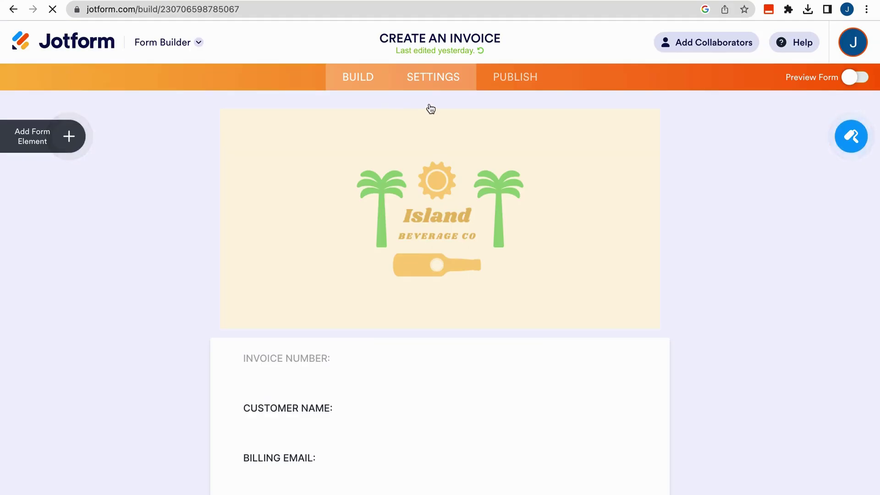
# - Open the form's conditional logic settings and examine the rules for showing line items and calculating amounts
pyautogui.click(419, 90)
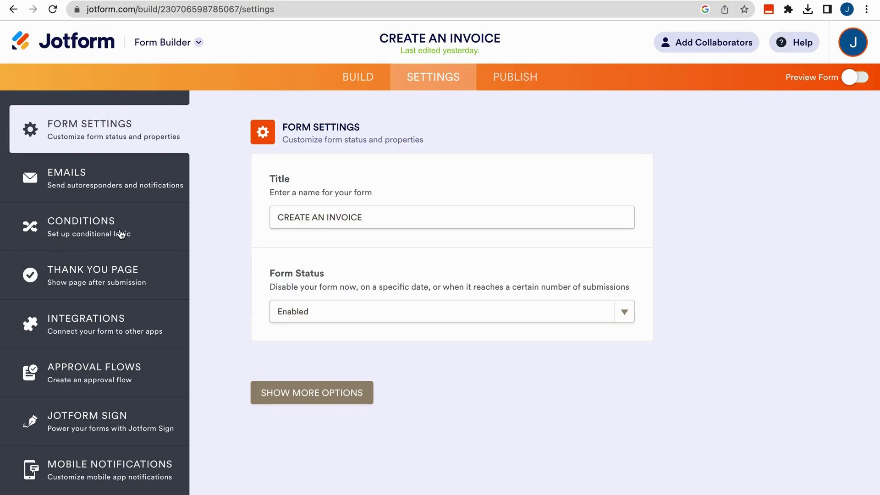
pyautogui.click(92, 231)
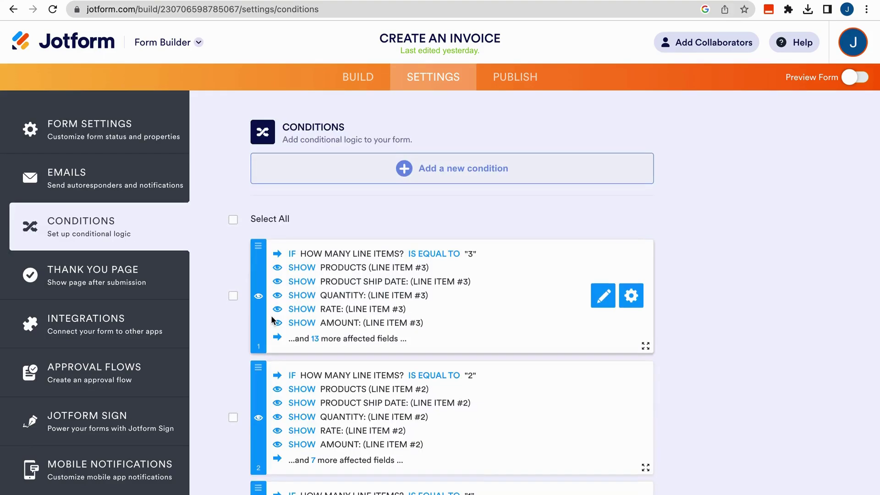
pyautogui.scroll(-3, 271, 316)
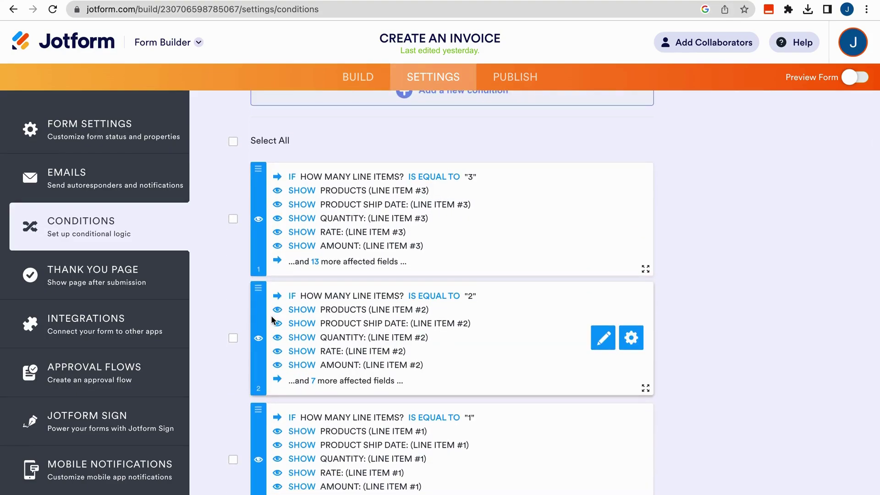
pyautogui.scroll(-1, 271, 315)
pyautogui.scroll(-3, 270, 268)
pyautogui.scroll(-3, 271, 268)
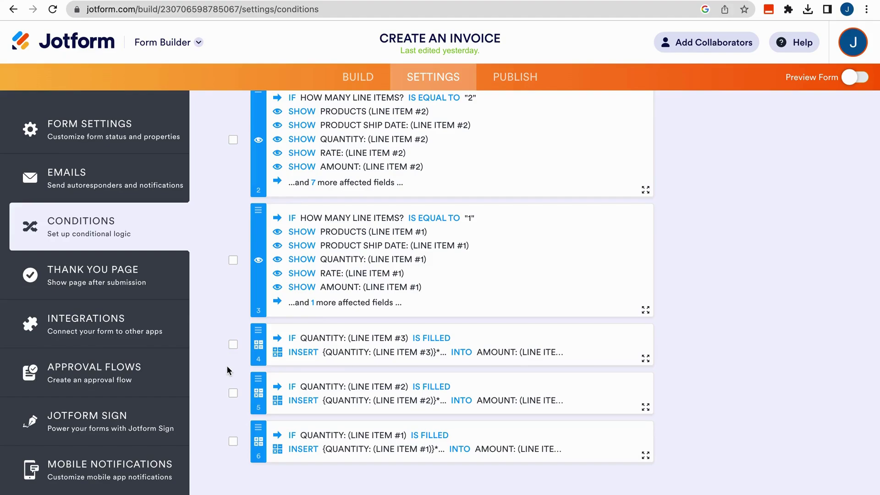
pyautogui.scroll(1, 224, 332)
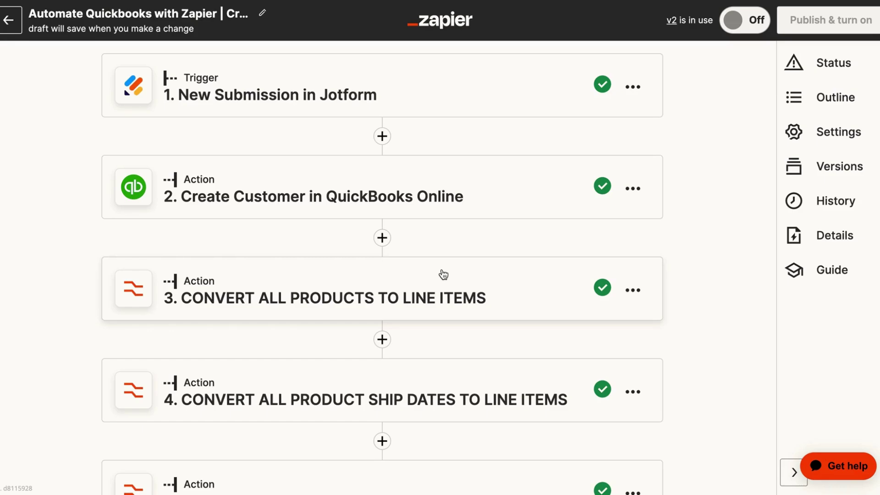
# - In the Zapier workflow, open the Jotform trigger and choose New Submission as its event
pyautogui.click(477, 109)
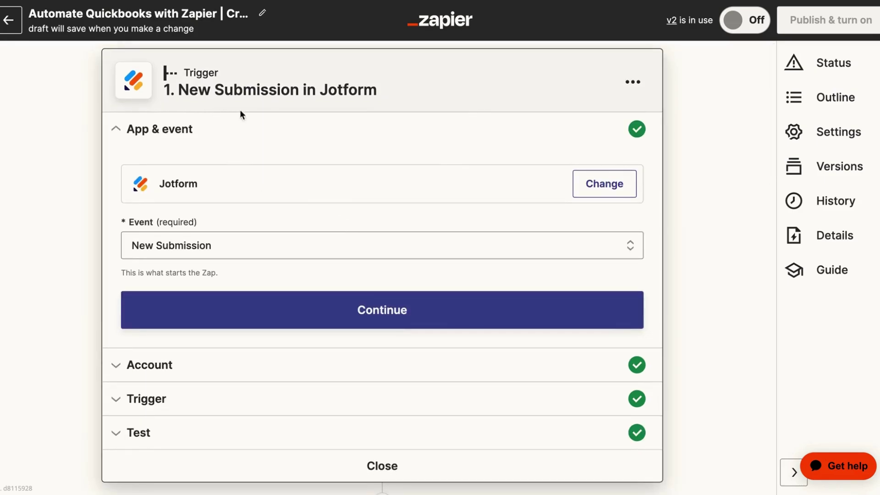
pyautogui.click(179, 215)
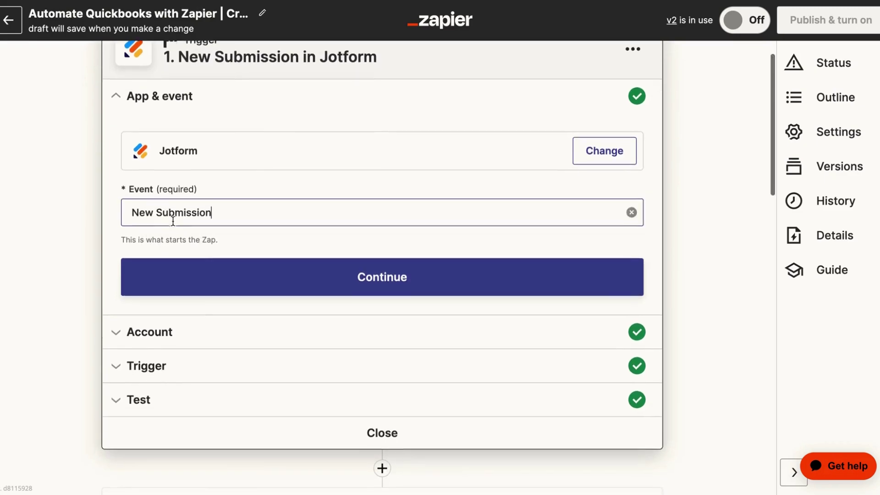
pyautogui.scroll(2, 171, 165)
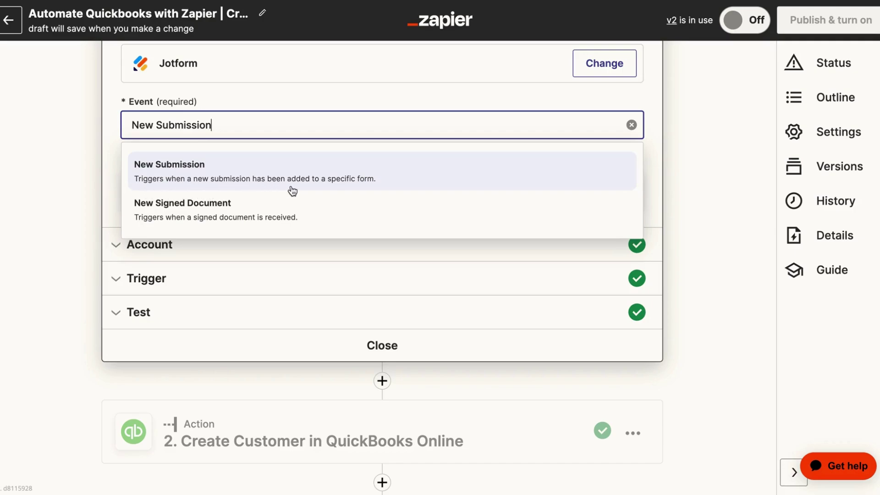
pyautogui.click(149, 177)
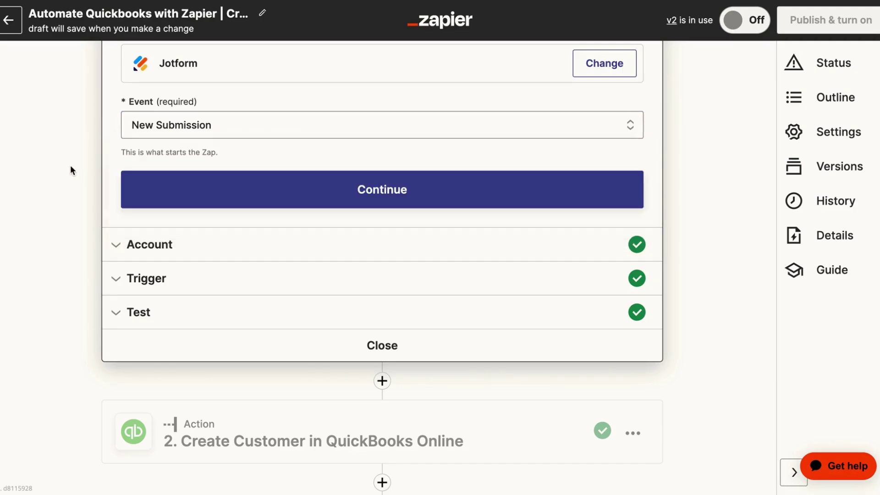
# - Open the Jotform trigger's form setup and check the selectable forms, keeping CREATE AN INVOICE
pyautogui.click(141, 283)
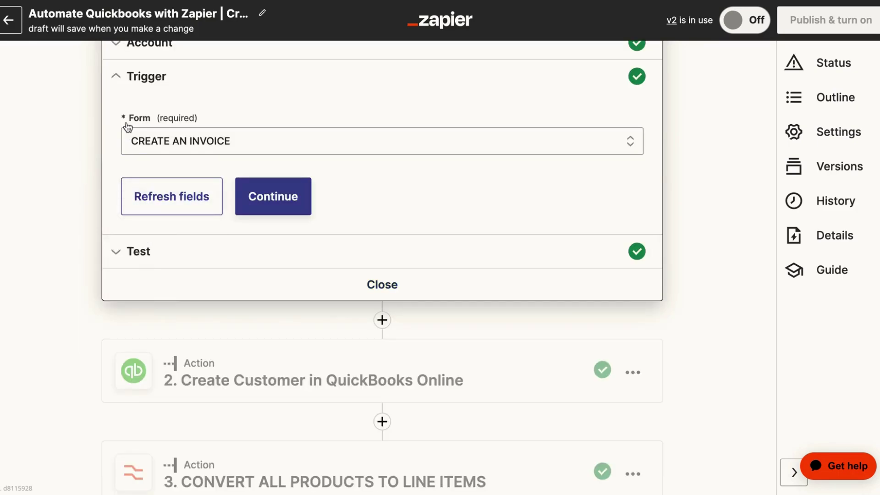
pyautogui.click(156, 146)
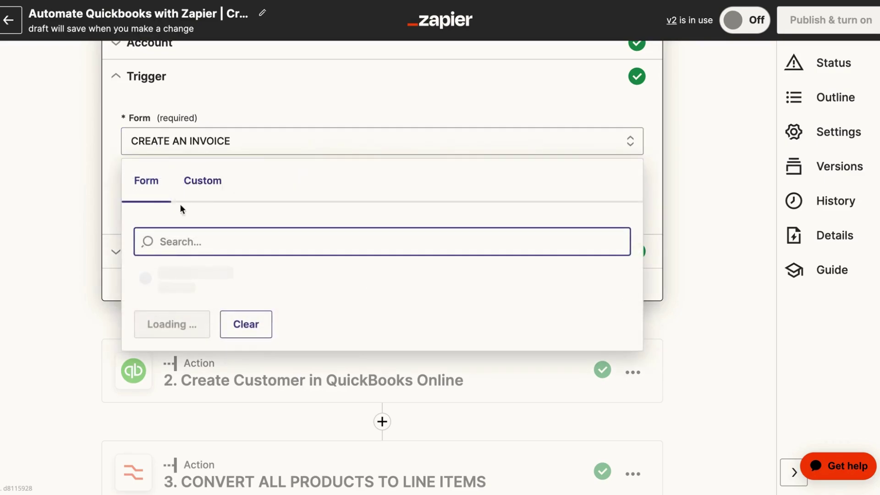
pyautogui.click(65, 185)
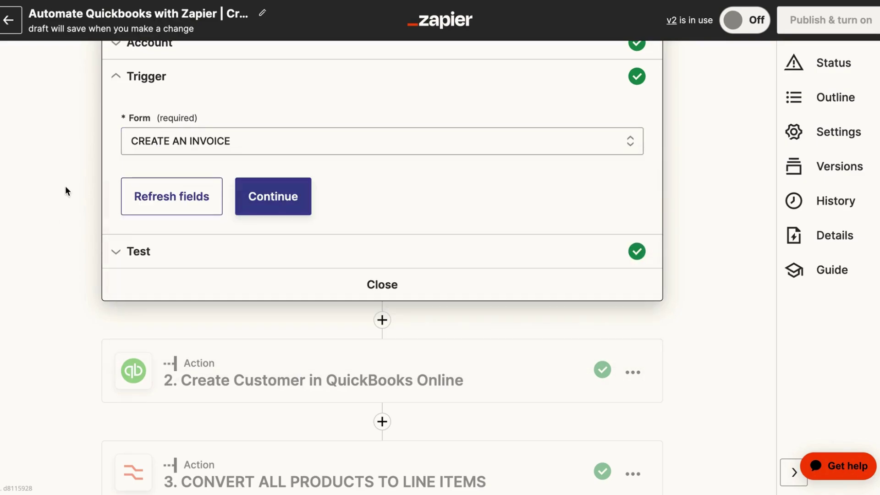
# - Open the trigger's test data and examine the invoice, customer, billing and line item fields of Submission B
pyautogui.click(146, 253)
pyautogui.scroll(-3, 163, 267)
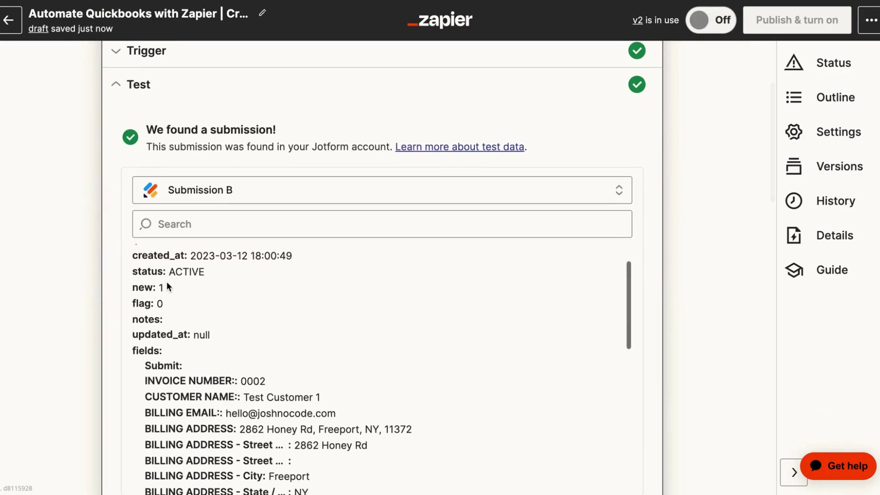
pyautogui.scroll(-3, 79, 273)
pyautogui.scroll(-2, 155, 306)
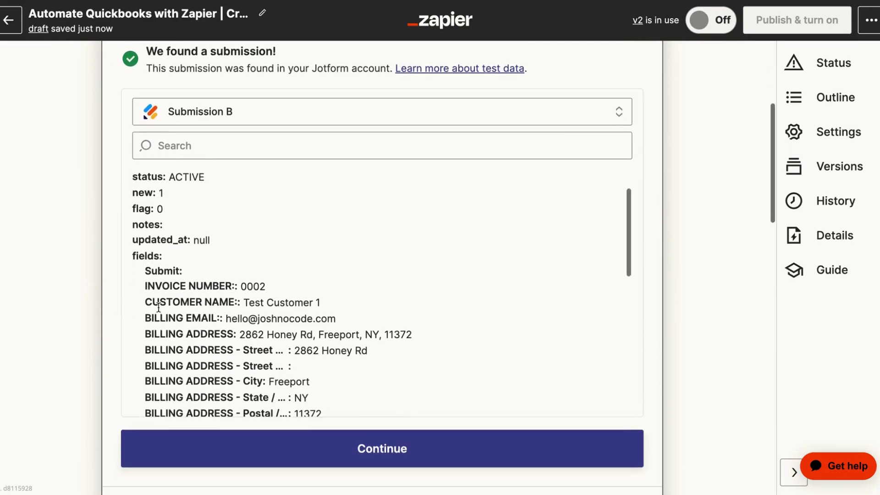
pyautogui.scroll(-1, 158, 307)
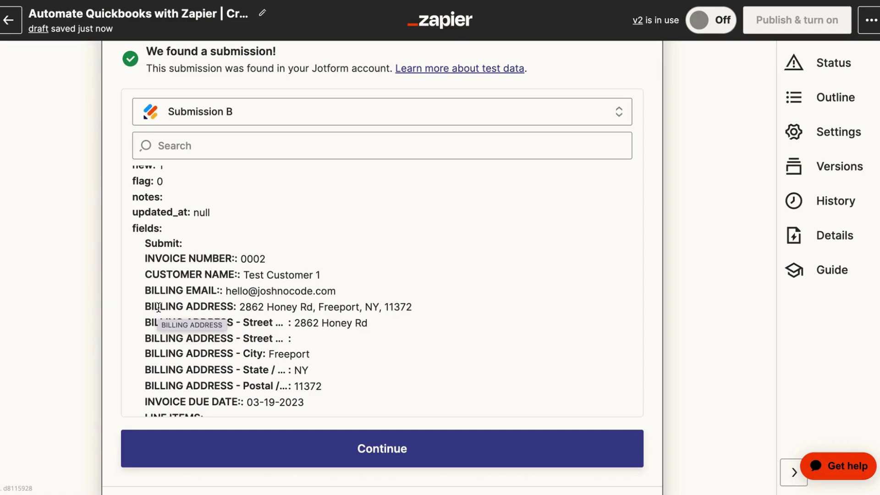
pyautogui.scroll(-1, 158, 306)
pyautogui.scroll(-5, 158, 306)
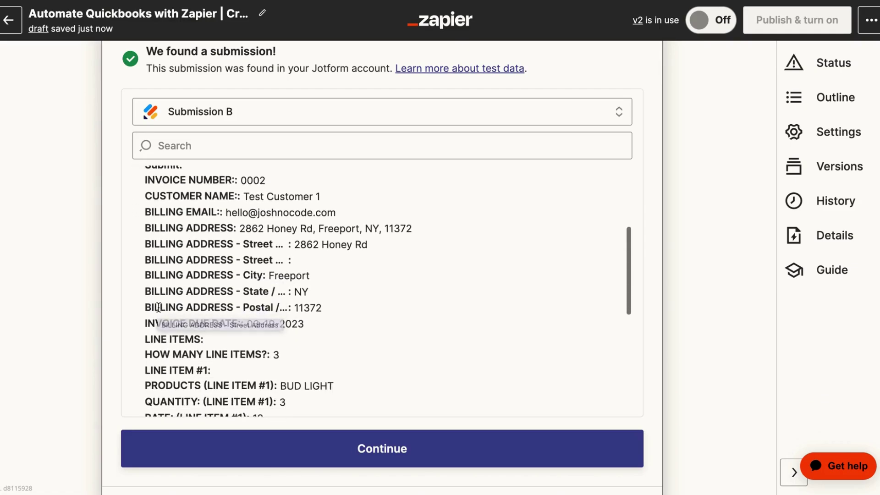
pyautogui.scroll(-3, 158, 321)
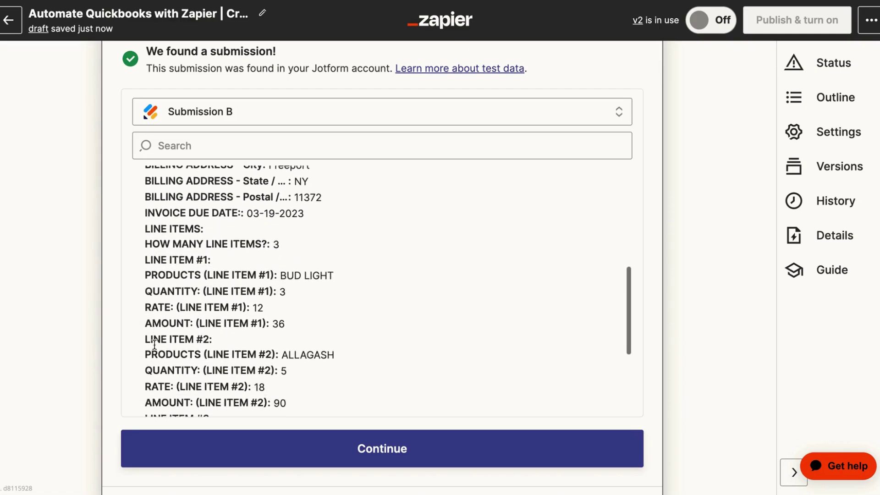
pyautogui.scroll(-3, 155, 349)
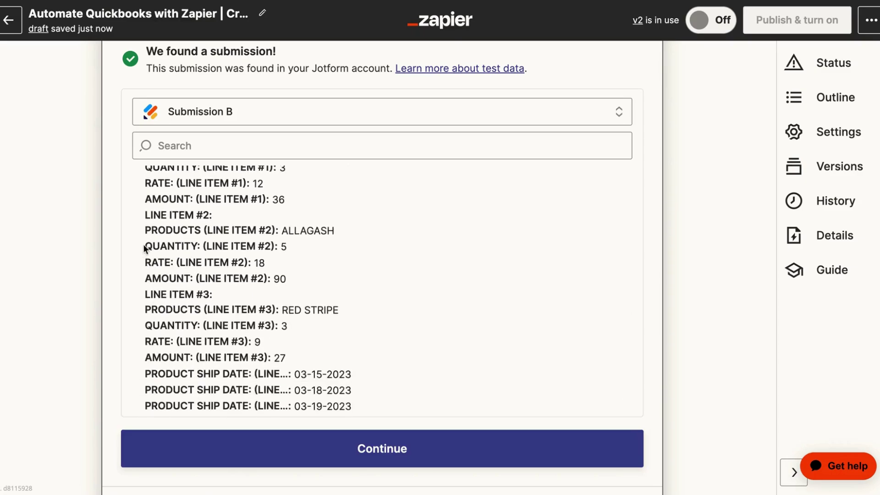
# - Review the product, quantity, rate, amount and ship date fields for every line item in Submission B
pyautogui.scroll(3, 138, 215)
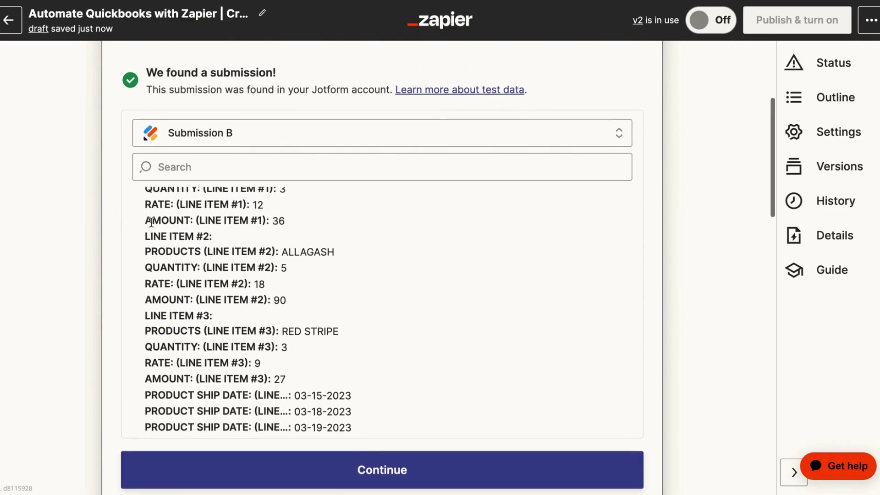
pyautogui.scroll(1, 151, 223)
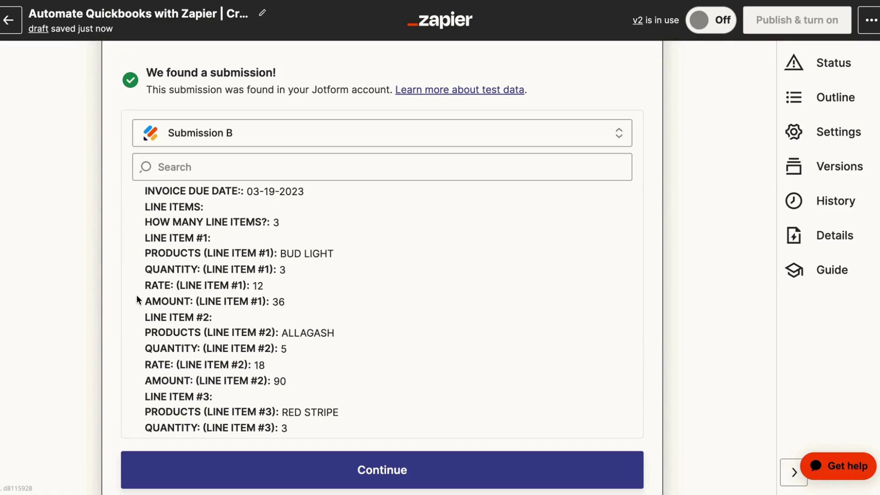
pyautogui.scroll(-2, 138, 294)
pyautogui.scroll(-2, 151, 302)
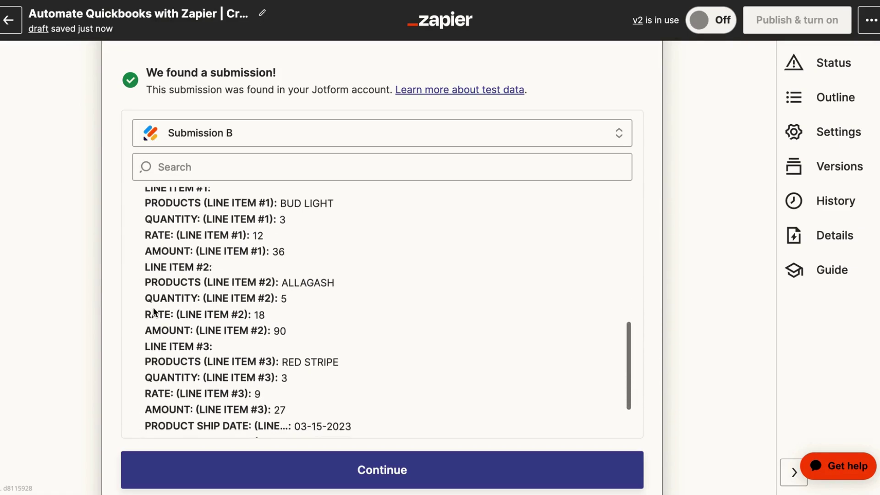
pyautogui.scroll(-1, 145, 306)
pyautogui.scroll(-2, 145, 320)
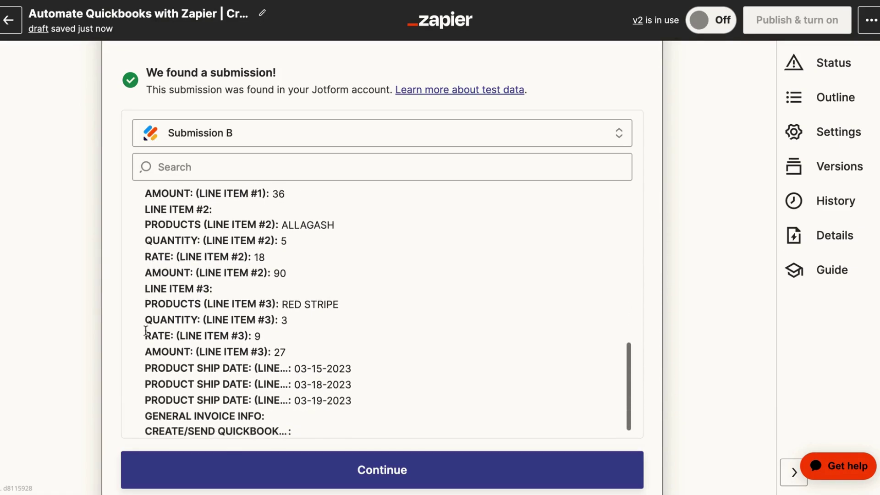
pyautogui.scroll(-1, 145, 331)
pyautogui.scroll(-2, 145, 332)
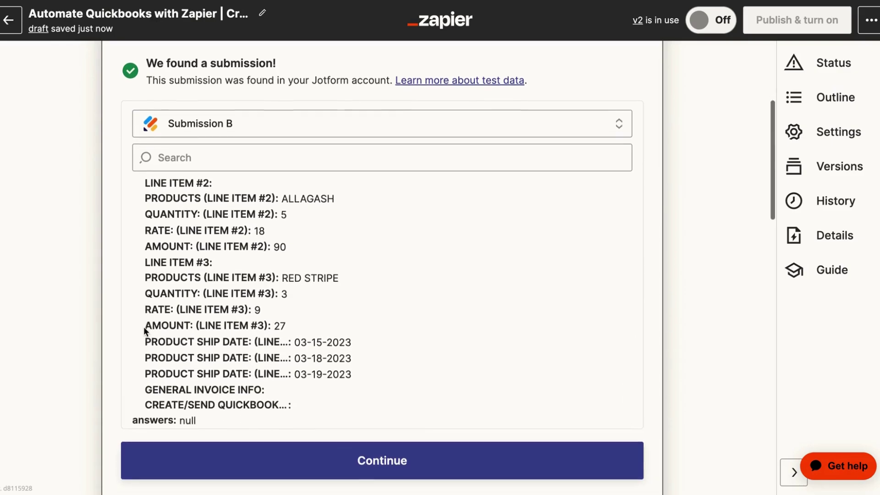
pyautogui.scroll(-1, 147, 341)
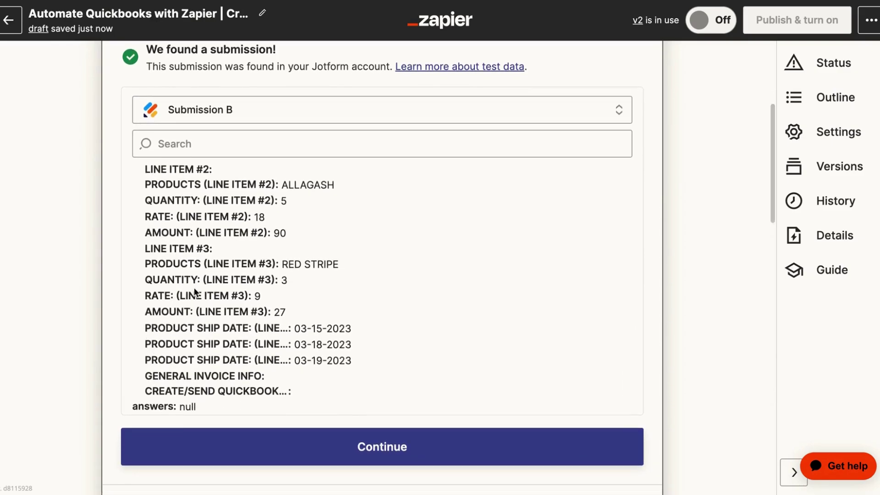
# - Recheck the invoice number, customer name, billing and due date fields at the beginning of Submission B's data
pyautogui.scroll(10, 202, 287)
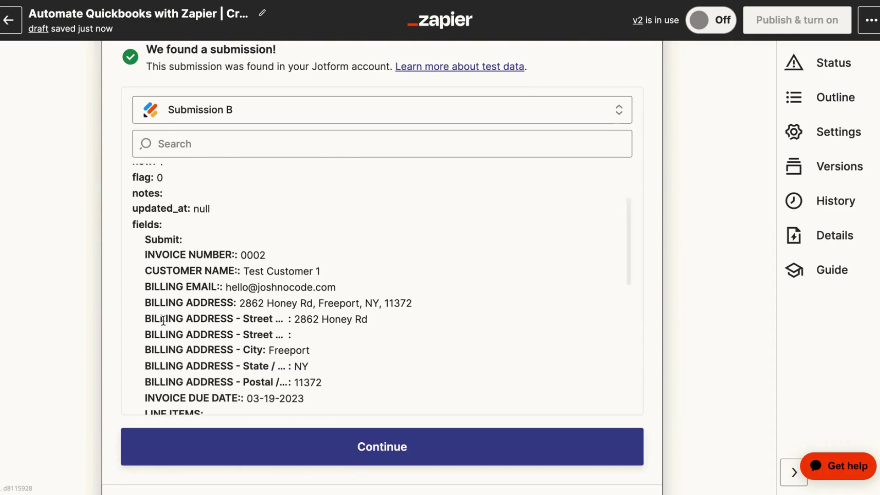
pyautogui.scroll(-1, 183, 282)
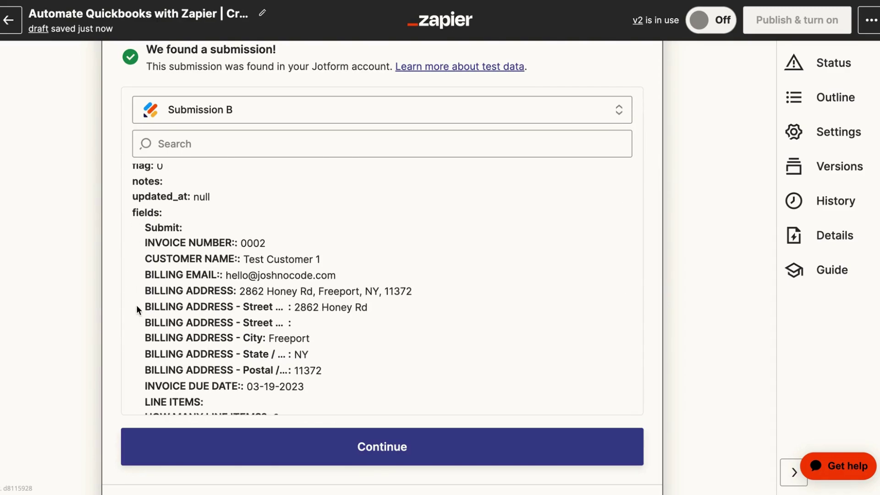
pyautogui.scroll(-1, 136, 304)
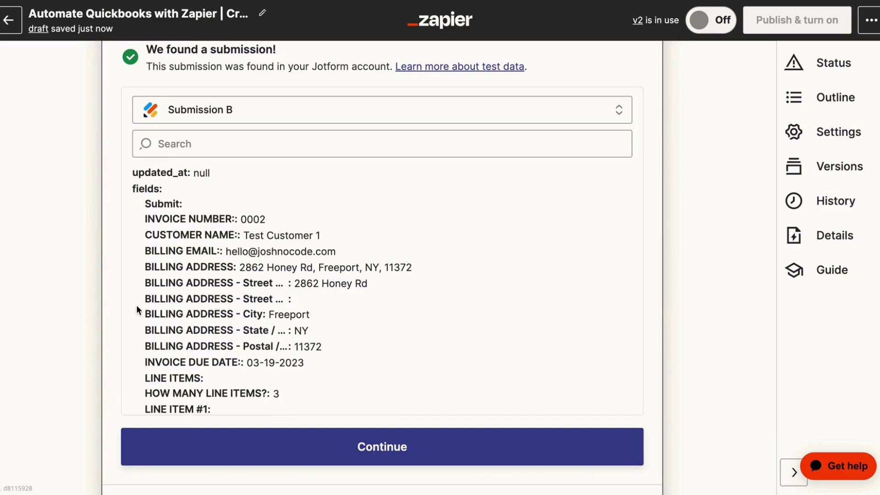
pyautogui.scroll(-1, 136, 304)
pyautogui.scroll(-2, 54, 351)
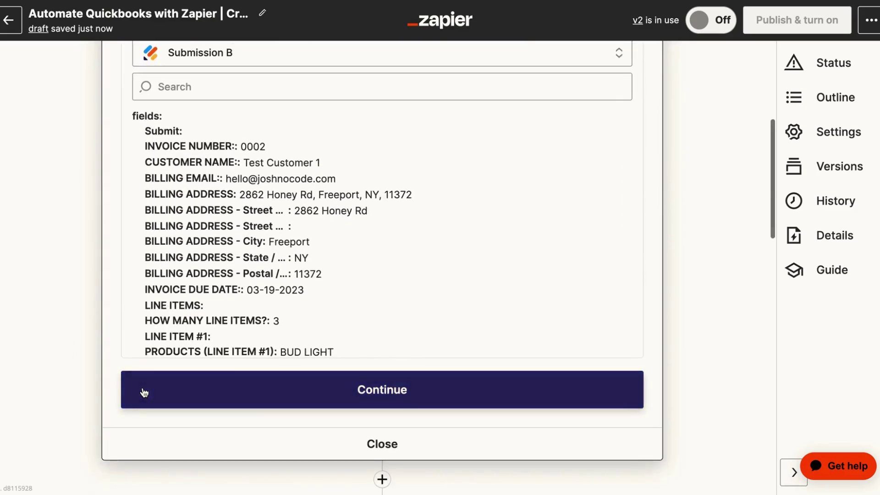
# - Open the Create Customer in QuickBooks Online step and expand its action field mappings
pyautogui.scroll(-3, 141, 390)
pyautogui.scroll(-4, 149, 338)
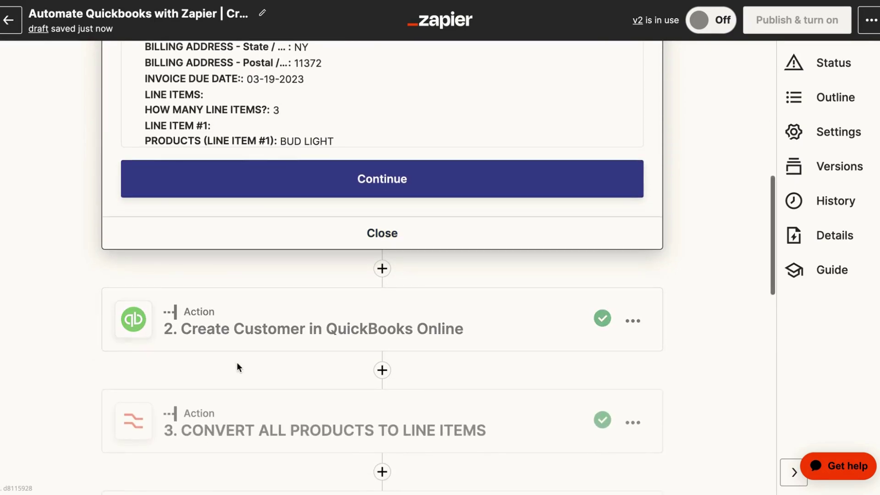
pyautogui.scroll(-1, 236, 362)
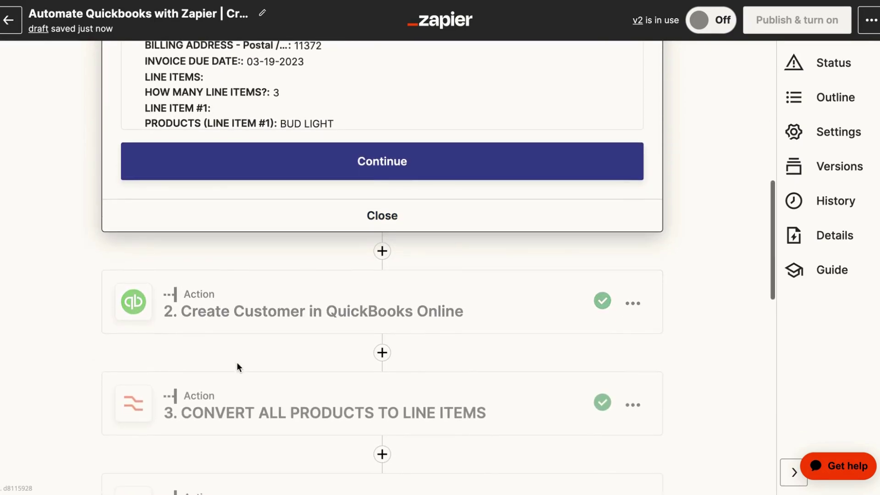
pyautogui.click(239, 299)
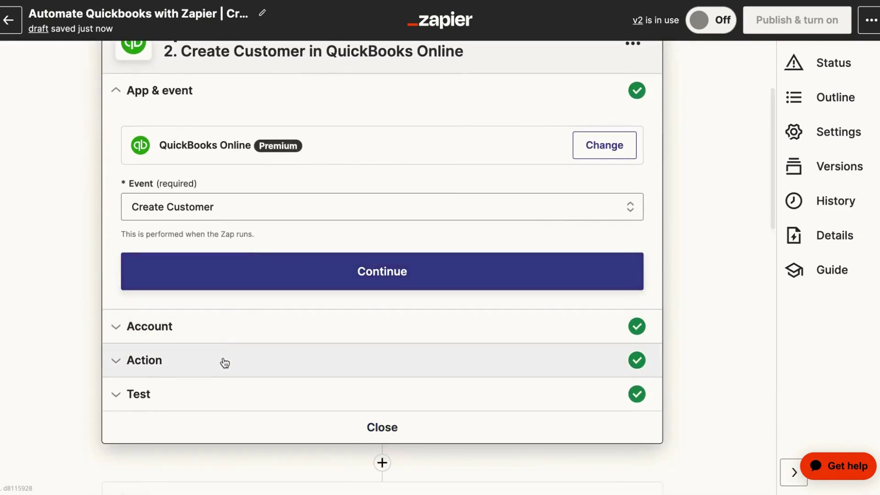
pyautogui.click(223, 361)
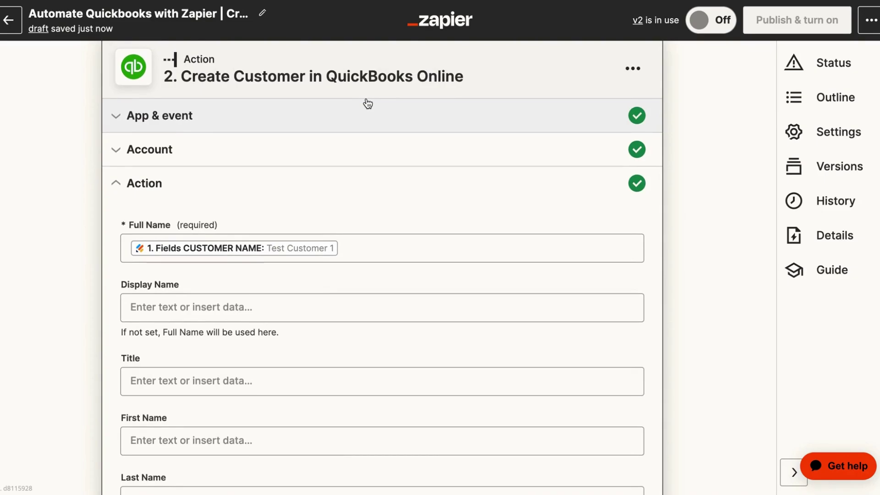
# - Examine the Create Customer action's name and contact fields, from Full Name through Website
pyautogui.scroll(-1, 366, 103)
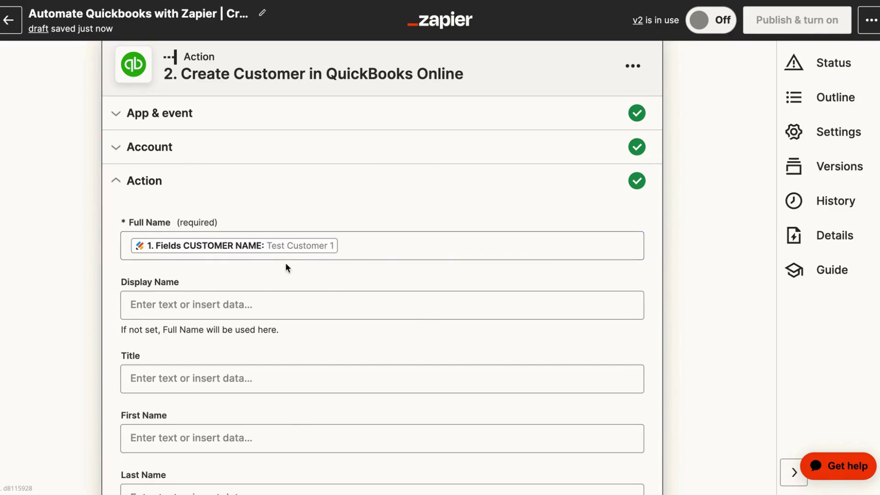
pyautogui.scroll(-1, 292, 268)
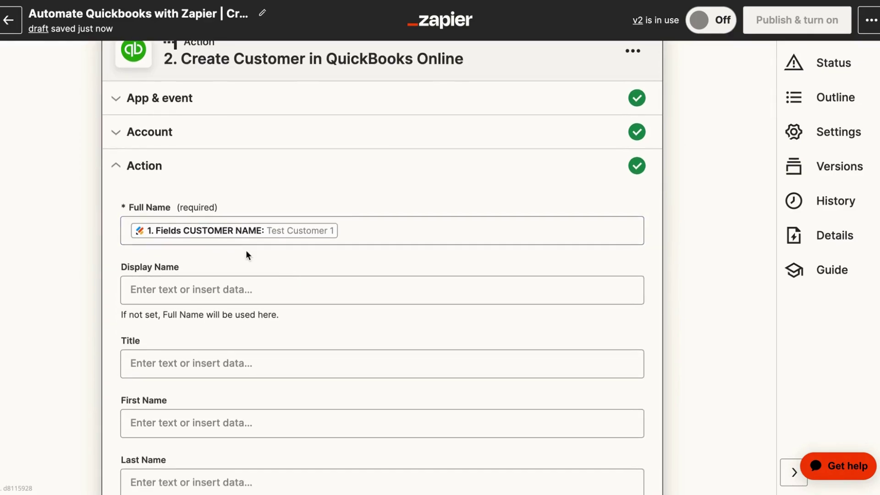
pyautogui.scroll(-3, 245, 249)
pyautogui.scroll(-3, 250, 271)
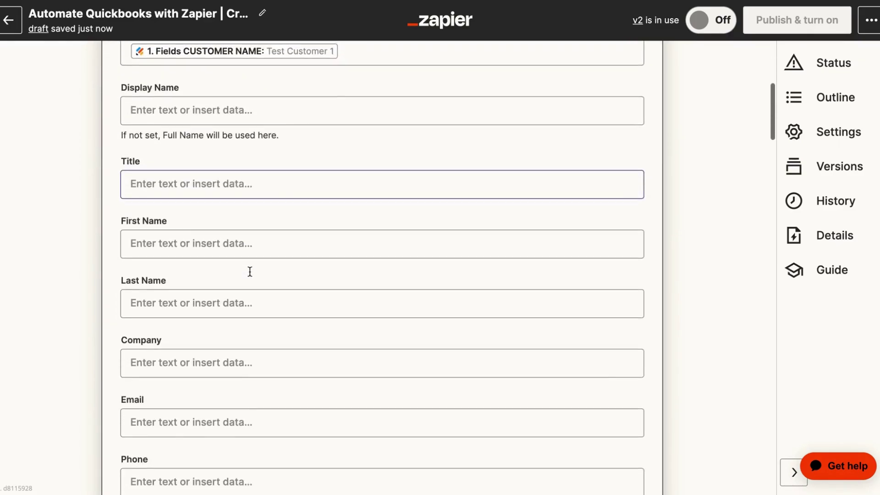
pyautogui.scroll(-1, 183, 132)
pyautogui.scroll(-2, 185, 183)
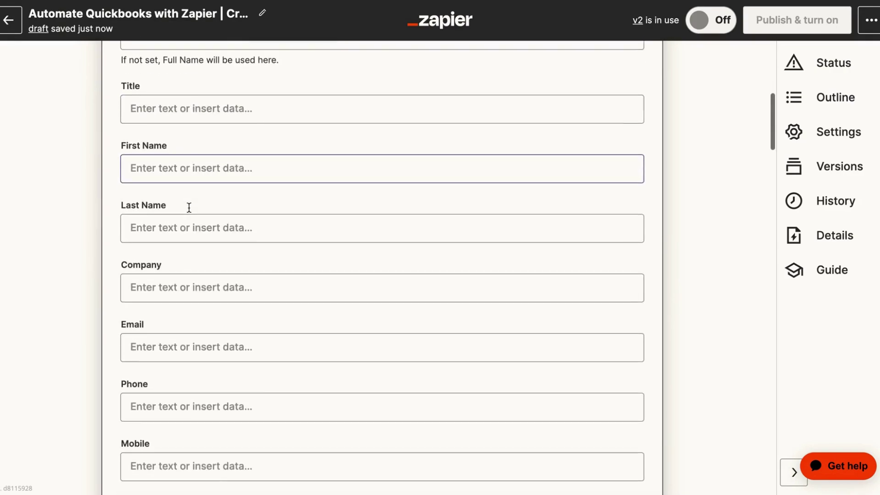
pyautogui.scroll(-4, 202, 245)
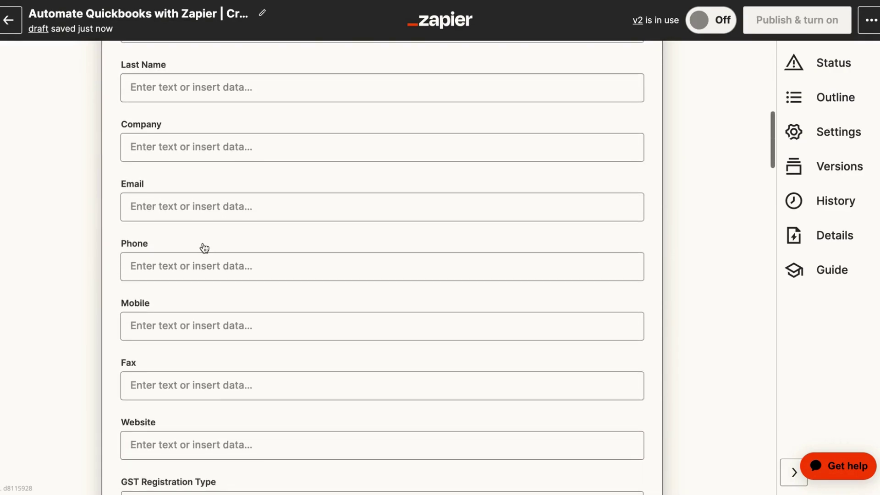
pyautogui.scroll(-4, 202, 245)
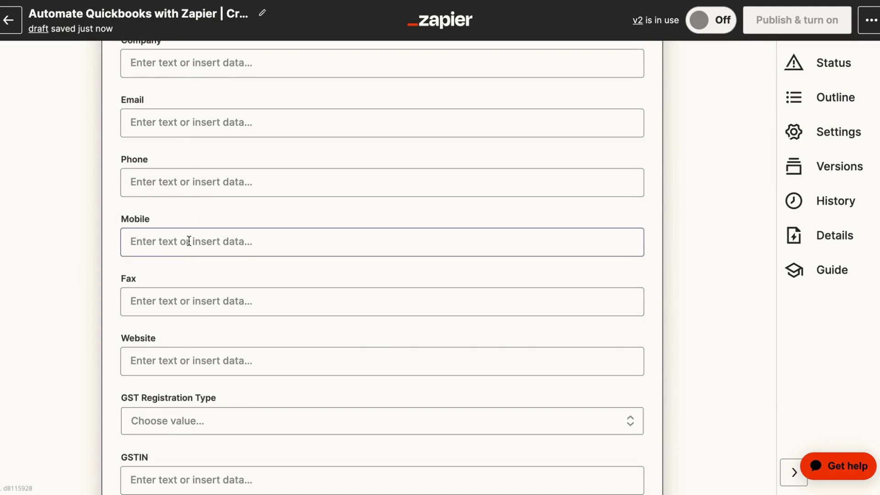
pyautogui.scroll(-2, 195, 240)
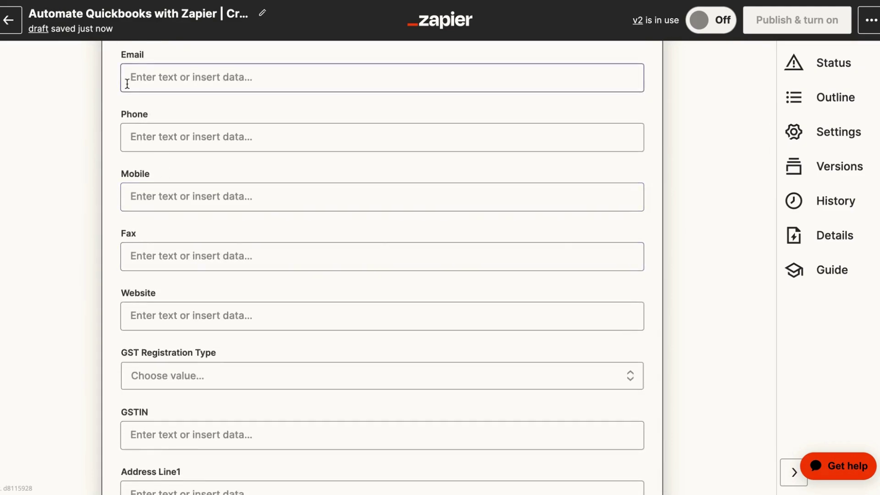
# - Examine the remaining Create Customer fields, from the tax and address details to Customer Type, and open the step's test section
pyautogui.scroll(-1, 122, 120)
pyautogui.scroll(-12, 183, 345)
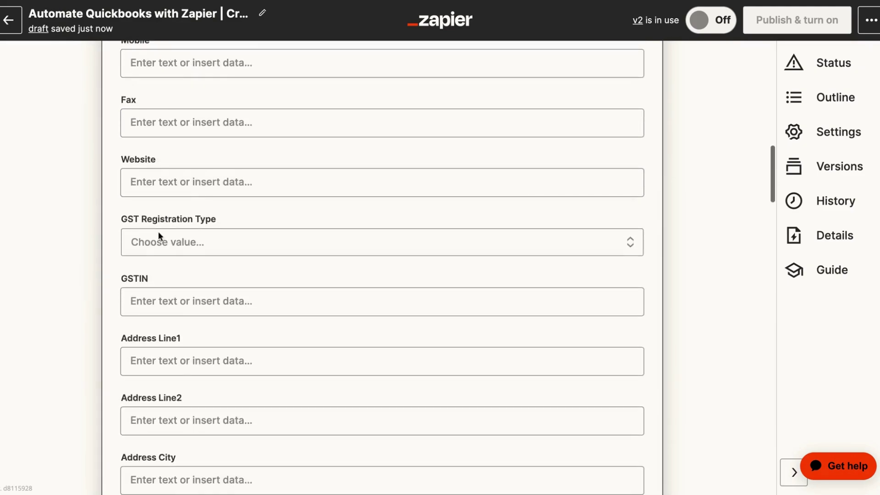
pyautogui.scroll(-20, 183, 345)
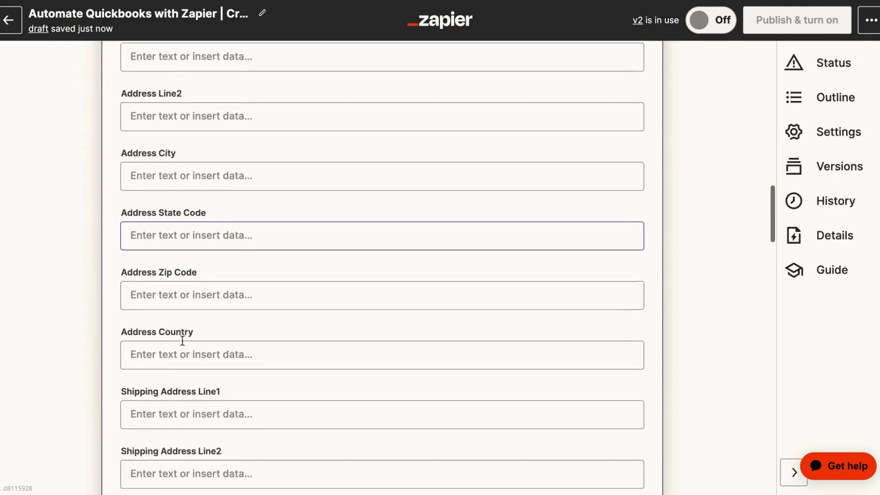
pyautogui.scroll(-13, 94, 337)
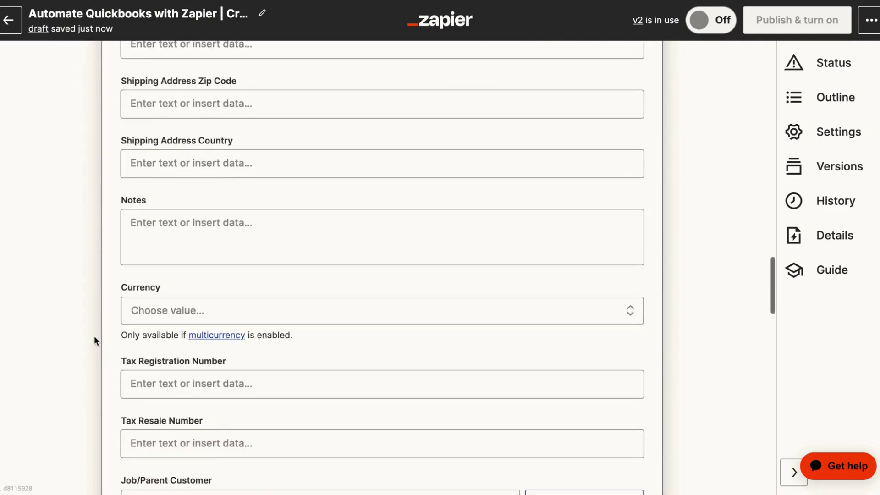
pyautogui.scroll(-12, 94, 337)
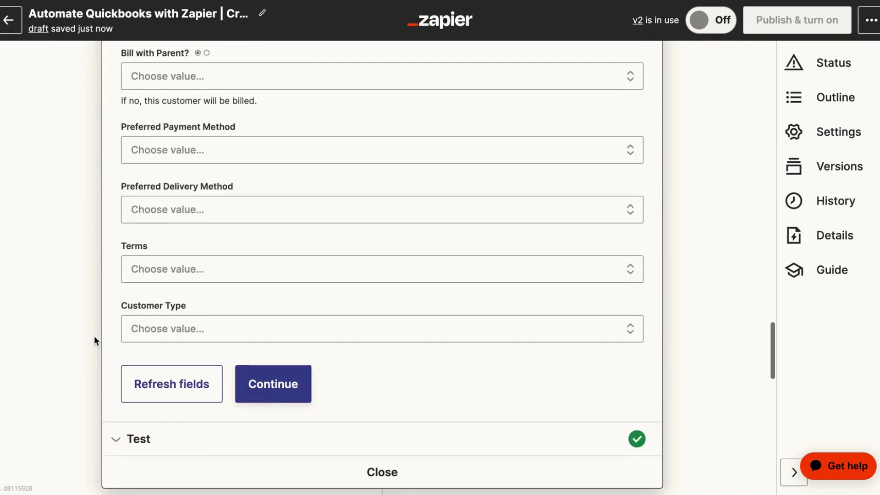
pyautogui.scroll(-3, 95, 335)
pyautogui.click(151, 376)
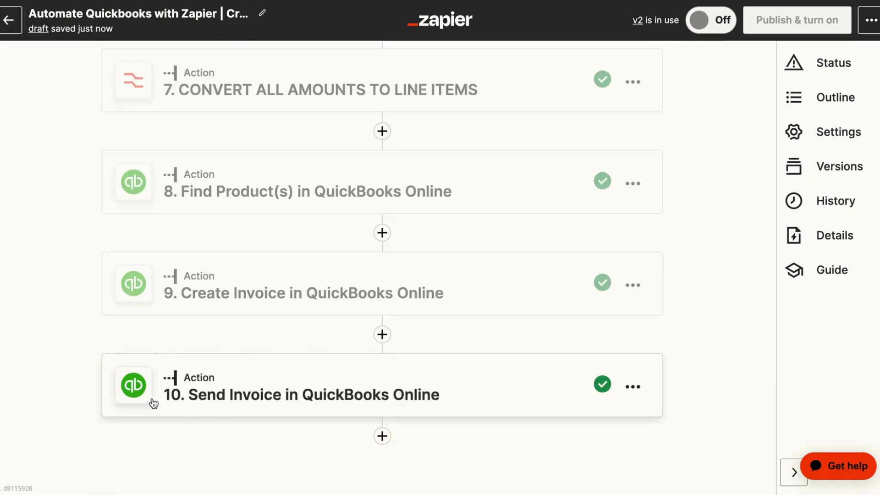
# - Examine the Create Customer step's test output, from the currency and metadata fields to the customer's display name and active status
pyautogui.scroll(20, 169, 261)
pyautogui.scroll(5, 169, 255)
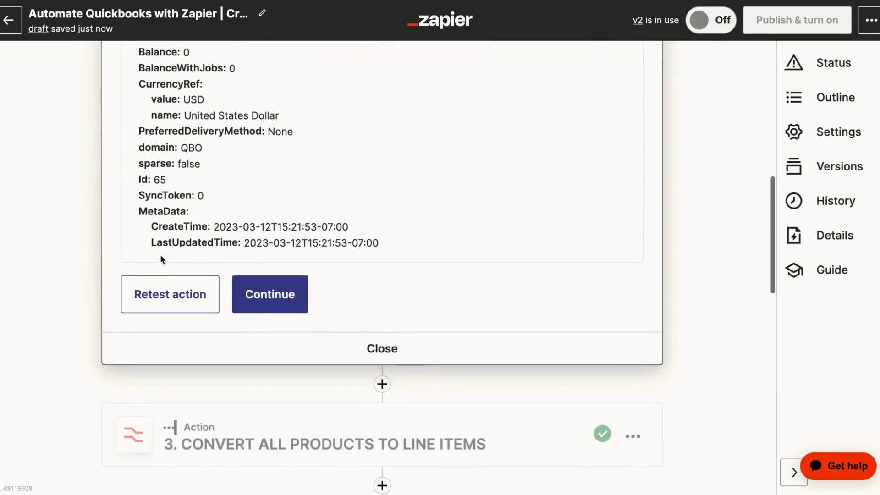
pyautogui.scroll(-5, 164, 286)
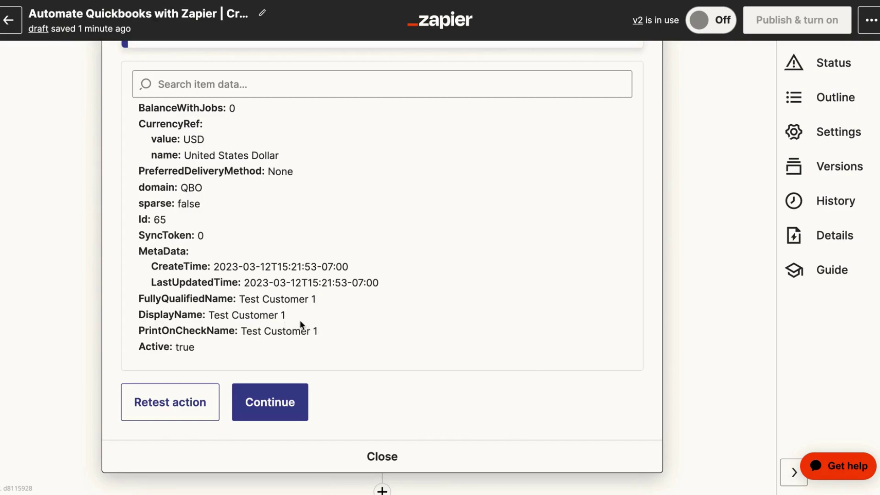
pyautogui.scroll(-5, 300, 320)
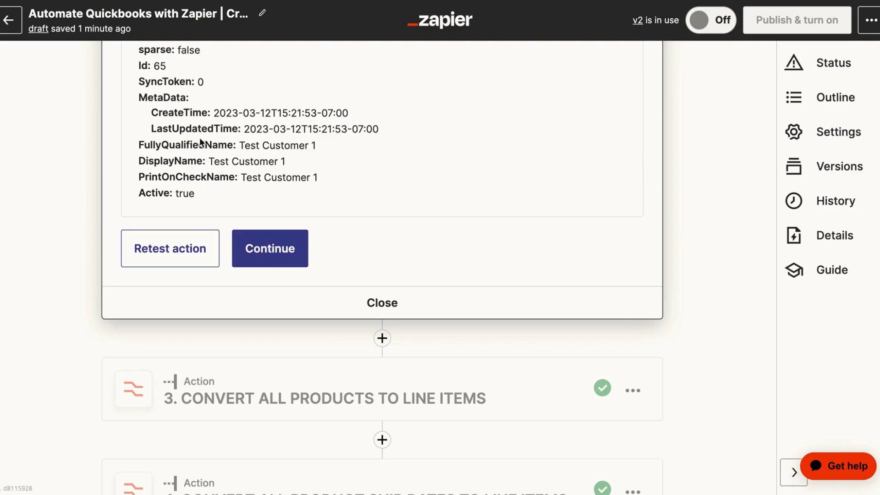
# - Open the CONVERT ALL PRODUCTS TO LINE ITEMS step and examine its Formatter by Zapier app and event settings
pyautogui.scroll(-2, 349, 190)
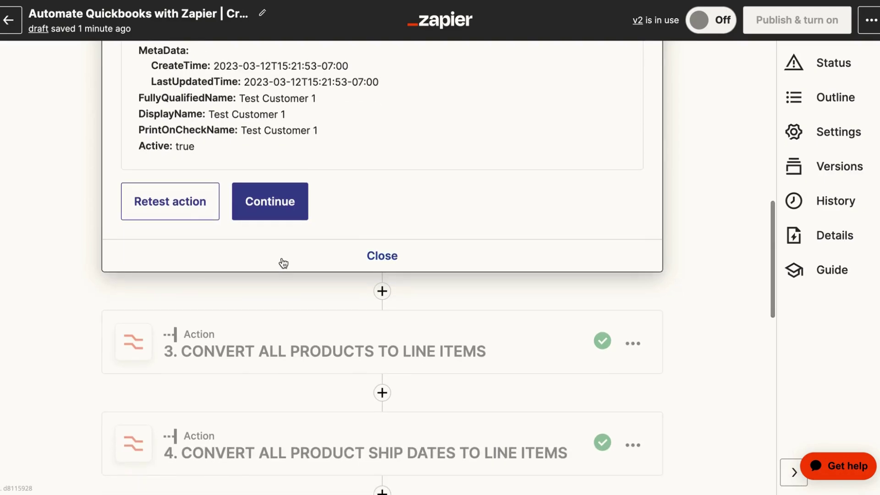
pyautogui.scroll(-1, 281, 261)
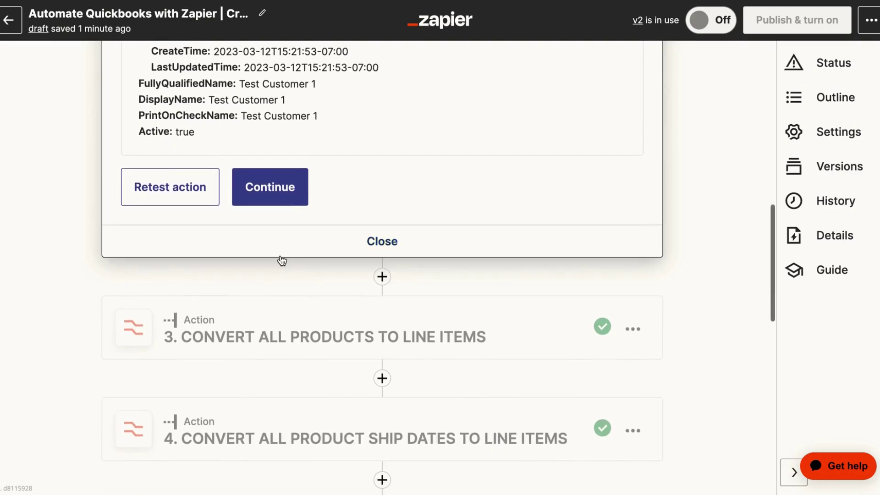
pyautogui.scroll(-3, 282, 260)
pyautogui.scroll(-1, 281, 259)
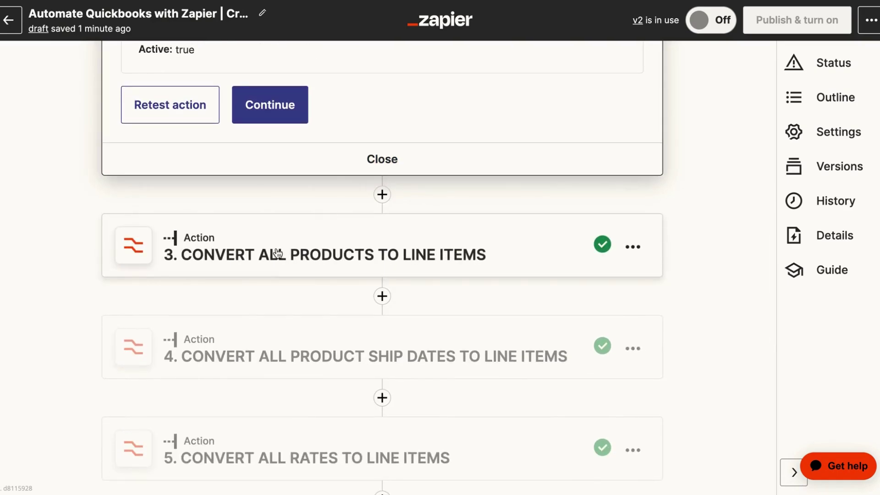
pyautogui.click(241, 245)
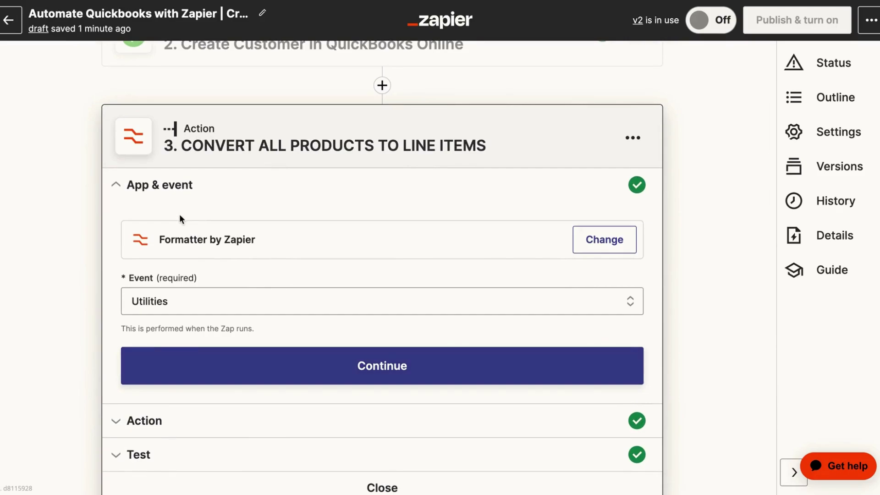
pyautogui.scroll(-1, 177, 236)
pyautogui.scroll(-2, 177, 238)
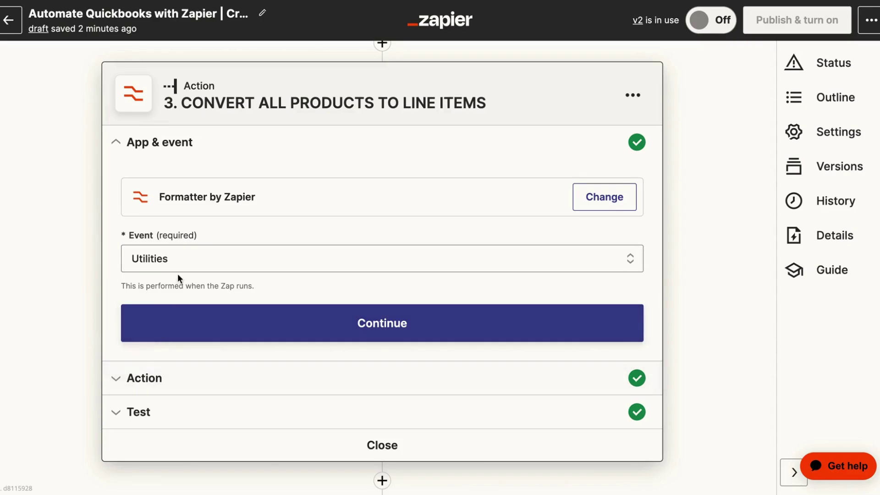
# - Review the available Formatter events for the products step and select Utilities
pyautogui.click(180, 259)
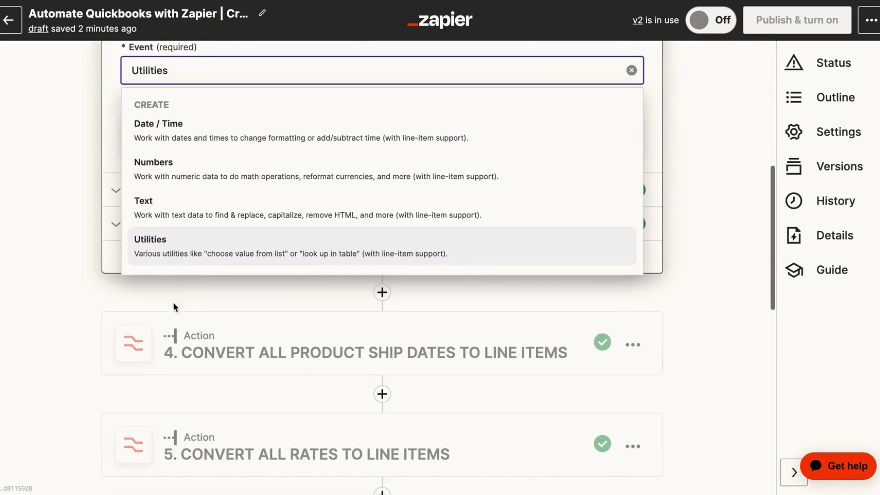
pyautogui.scroll(4, 172, 305)
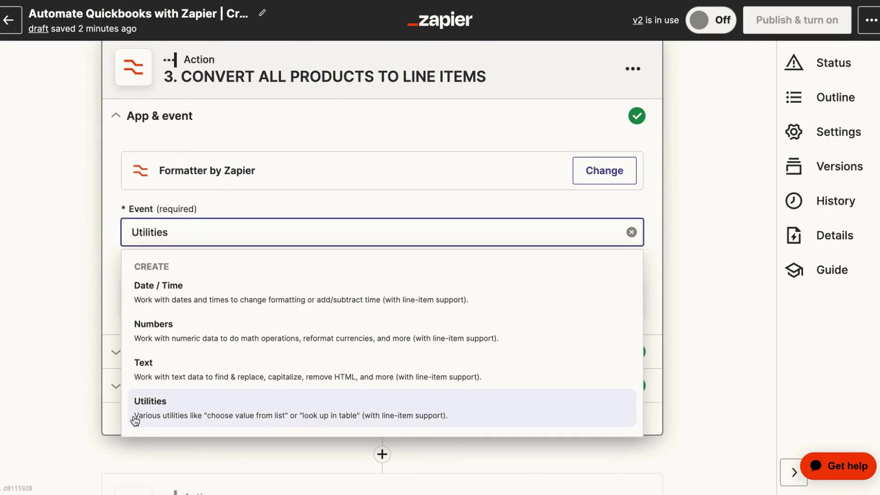
pyautogui.click(152, 409)
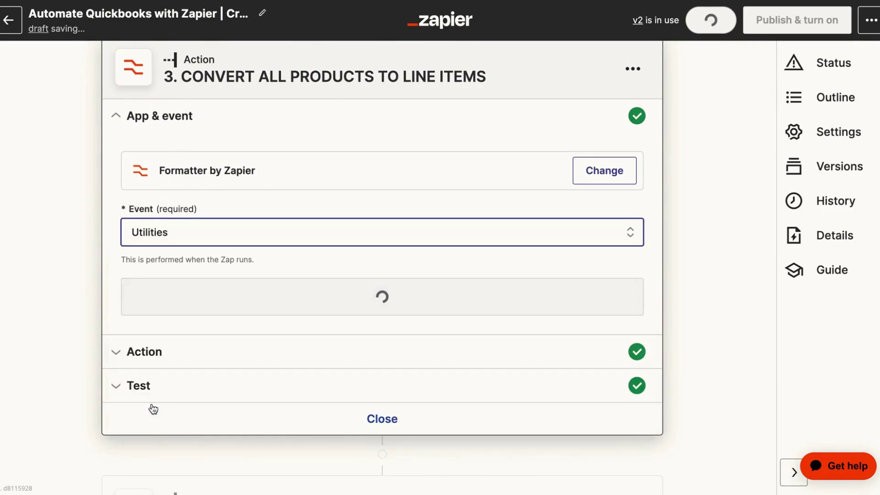
# - Expand the products step's action settings and examine the Text to Line-item transform and its comma-separated product fields
pyautogui.click(153, 354)
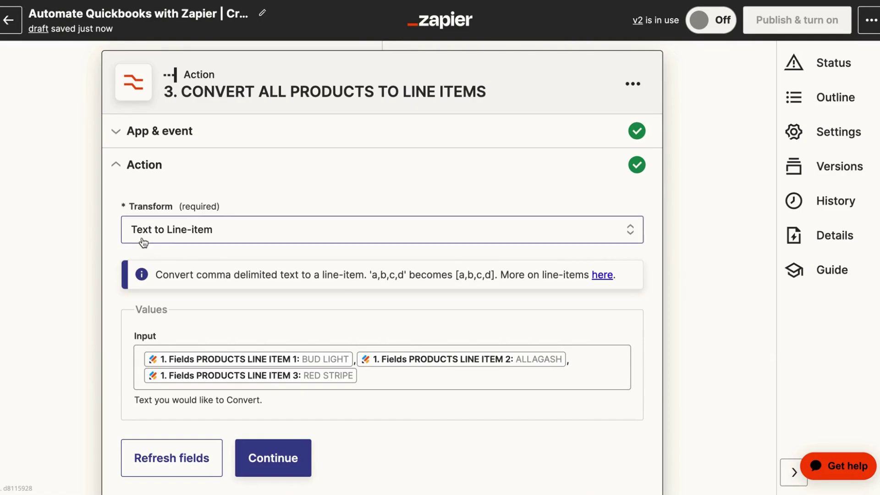
pyautogui.scroll(-1, 144, 246)
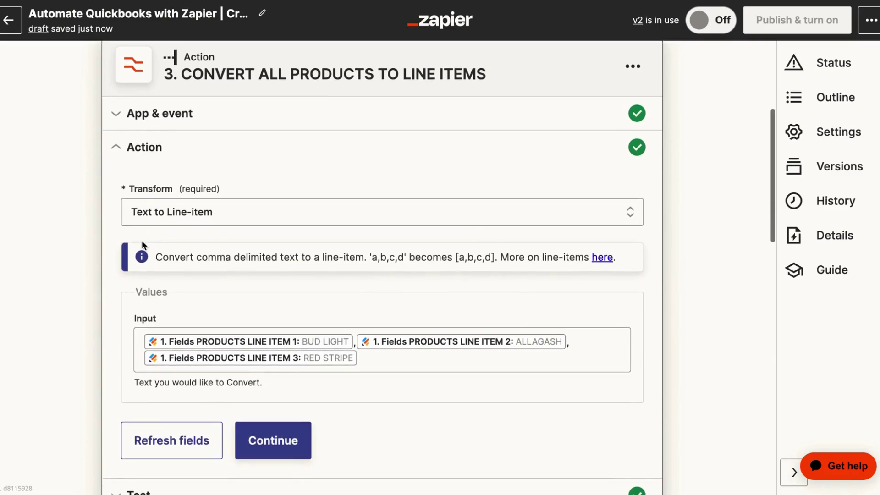
pyautogui.scroll(1, 142, 240)
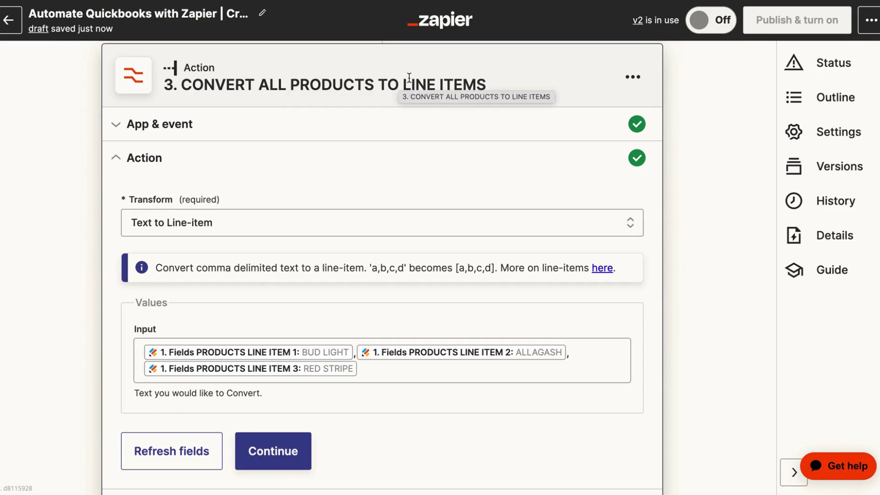
pyautogui.scroll(-2, 412, 118)
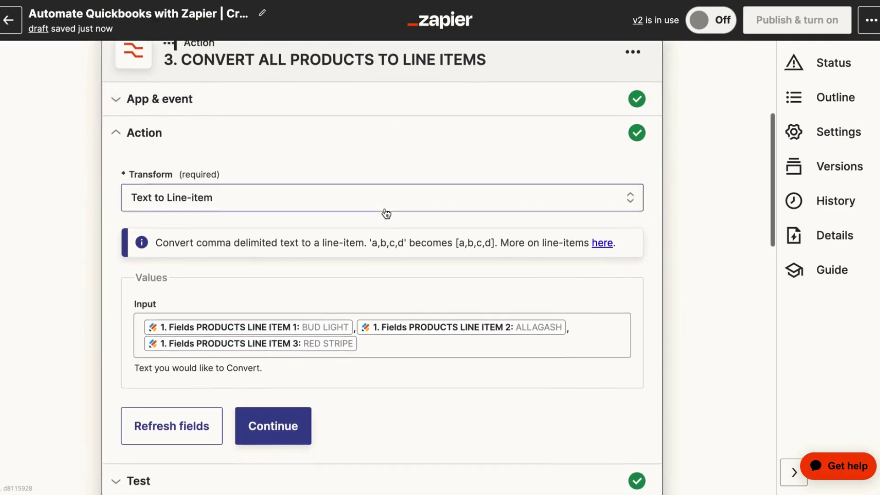
pyautogui.scroll(1, 387, 213)
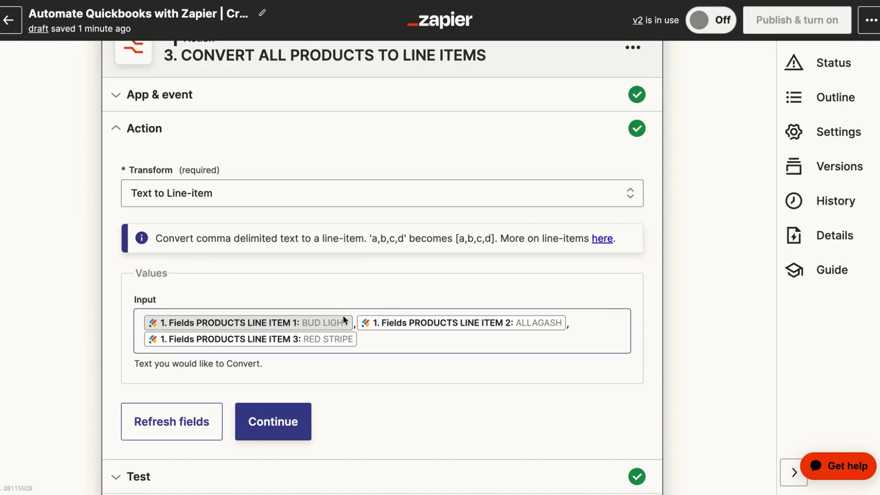
pyautogui.scroll(-2, 391, 345)
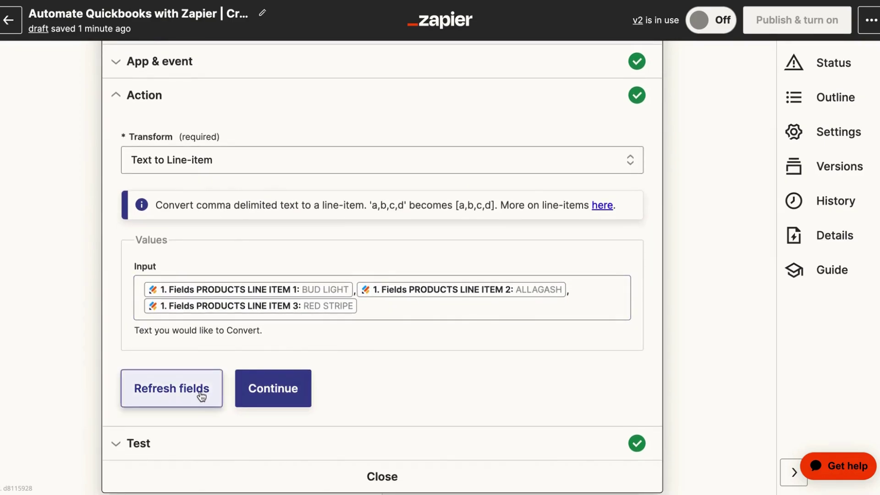
# - Continue to the products step's test section and examine the transformed line-item output
pyautogui.click(286, 388)
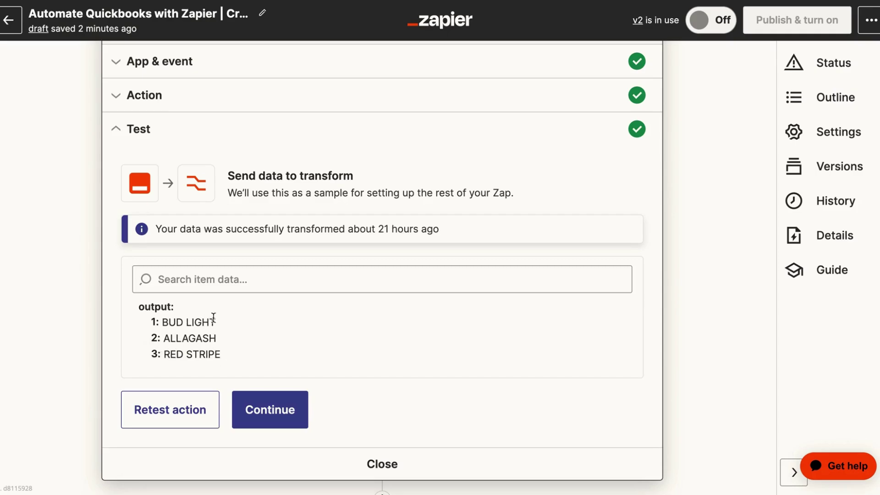
pyautogui.scroll(-1, 206, 358)
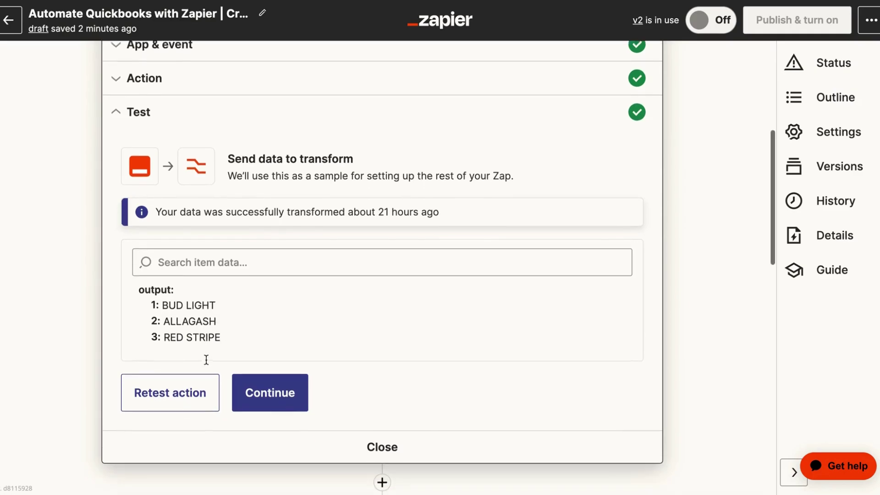
pyautogui.scroll(1, 165, 327)
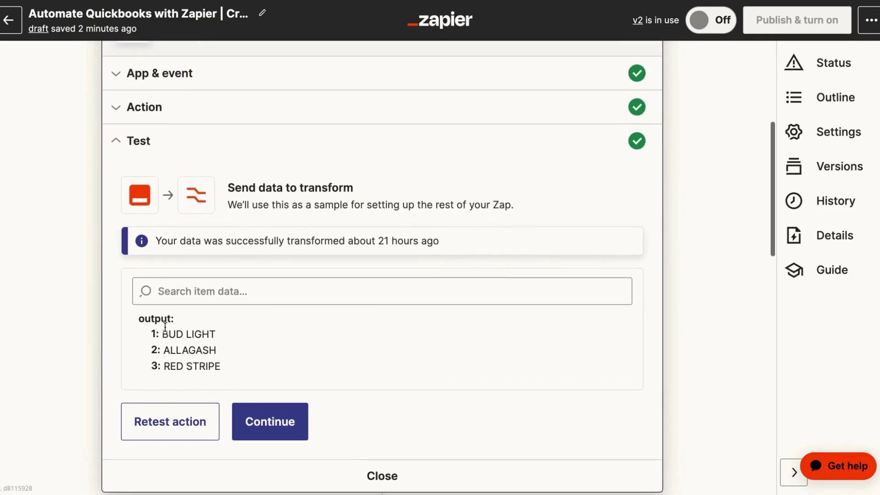
pyautogui.scroll(1, 165, 330)
pyautogui.scroll(1, 164, 326)
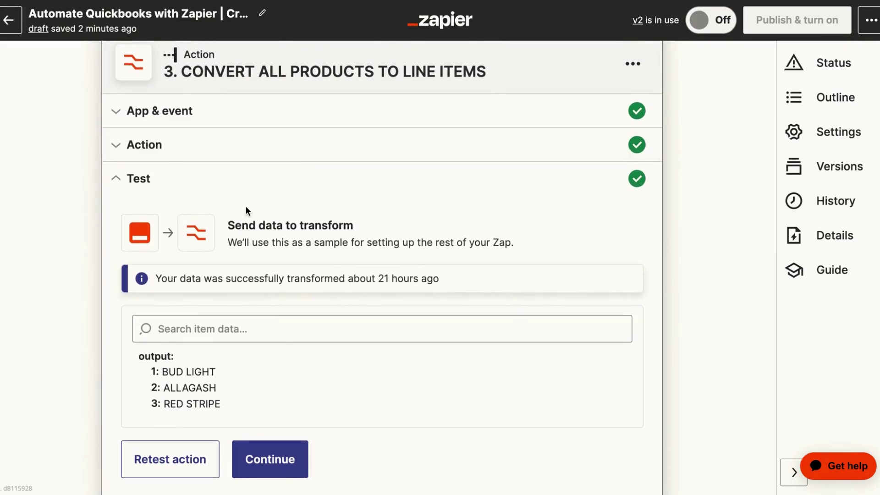
pyautogui.scroll(-3, 245, 210)
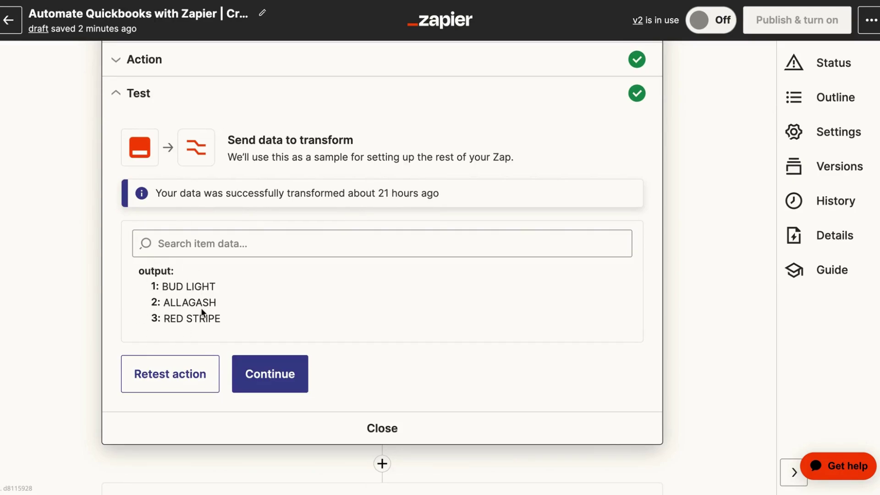
# - Open the CONVERT ALL PRODUCT SHIP DATES TO LINE ITEMS step, check its app and event, and expand its action settings
pyautogui.scroll(-5, 201, 310)
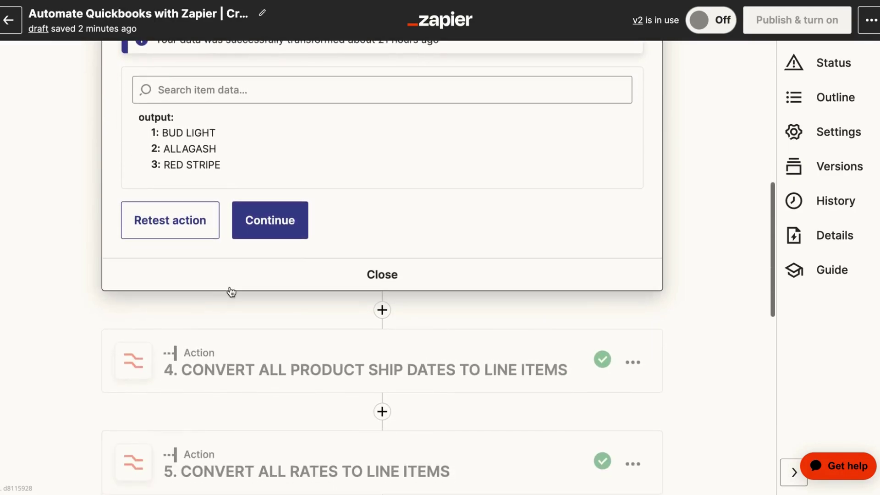
pyautogui.click(230, 378)
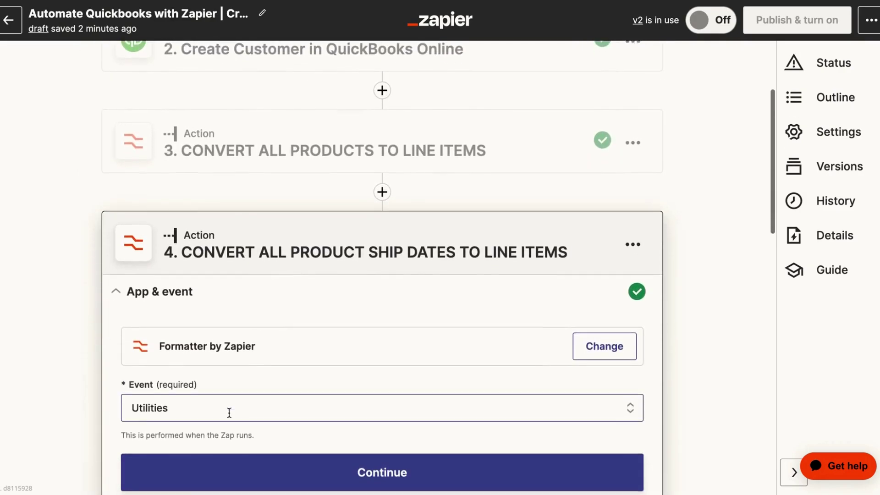
pyautogui.scroll(-1, 229, 412)
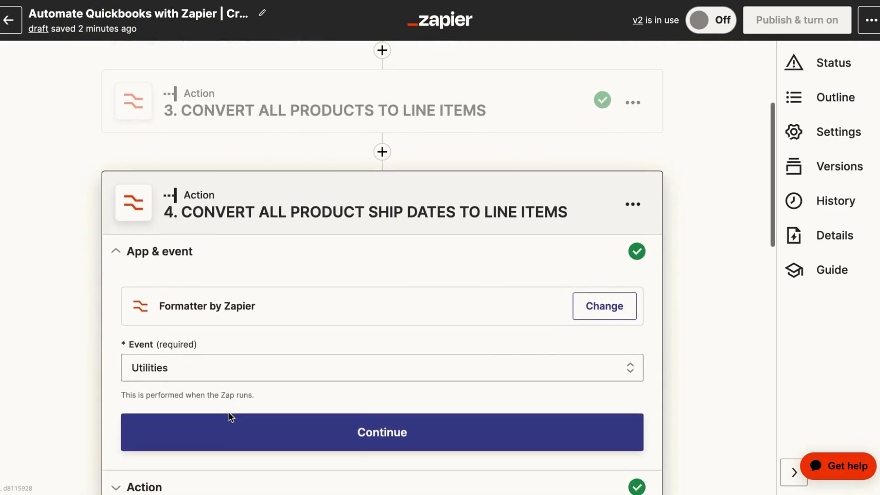
pyautogui.scroll(-1, 230, 416)
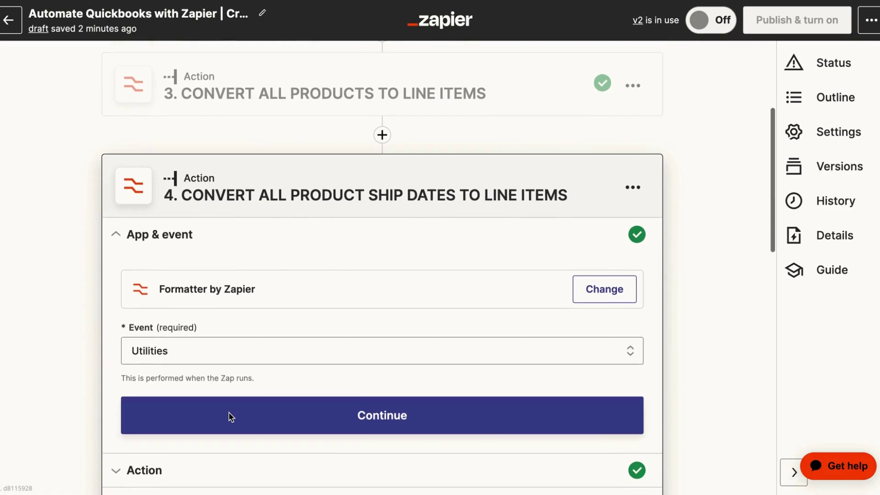
pyautogui.scroll(-1, 229, 415)
pyautogui.click(189, 418)
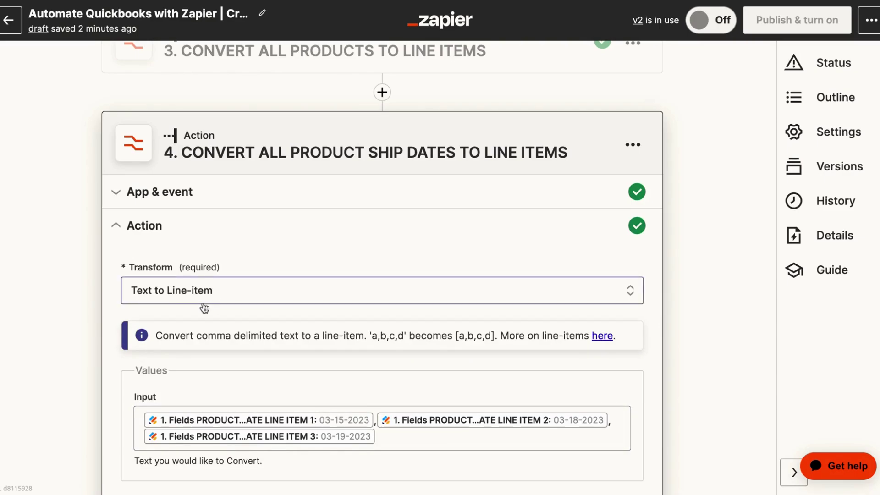
# - Examine the ship dates step's Text to Line-item transform and the three comma-separated ship date fields in its input
pyautogui.scroll(-1, 204, 308)
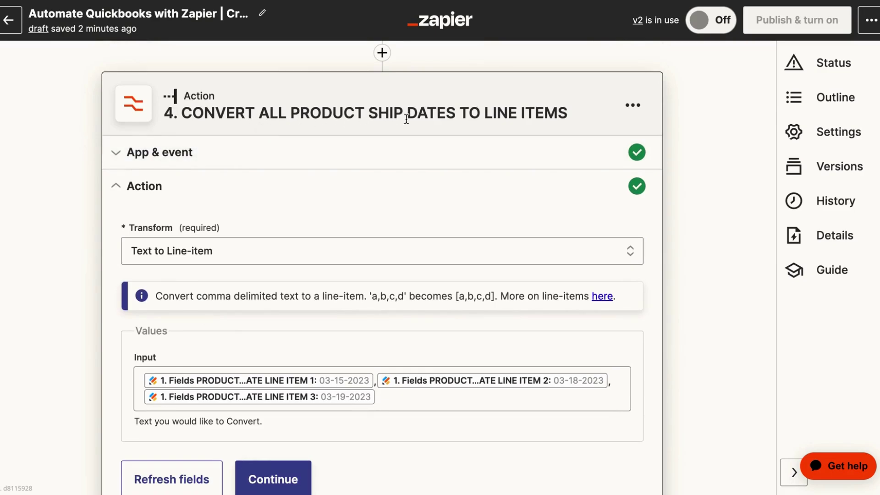
pyautogui.scroll(-1, 236, 254)
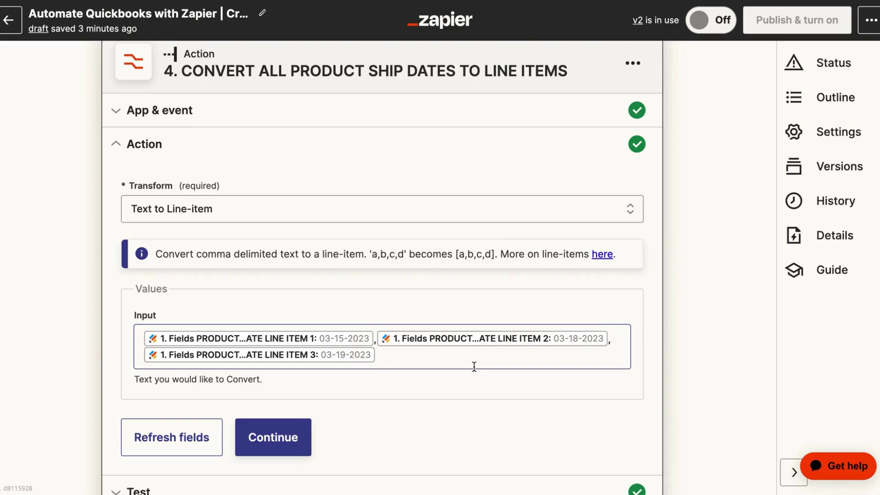
pyautogui.scroll(-1, 474, 367)
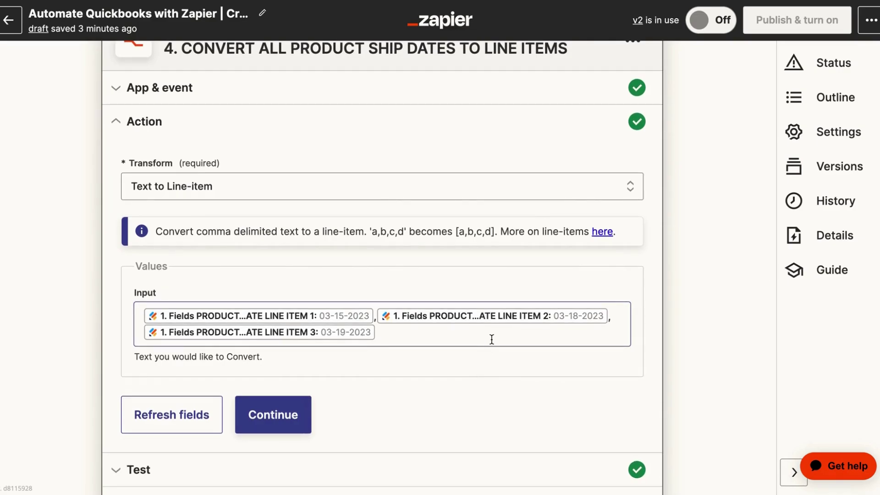
pyautogui.click(529, 341)
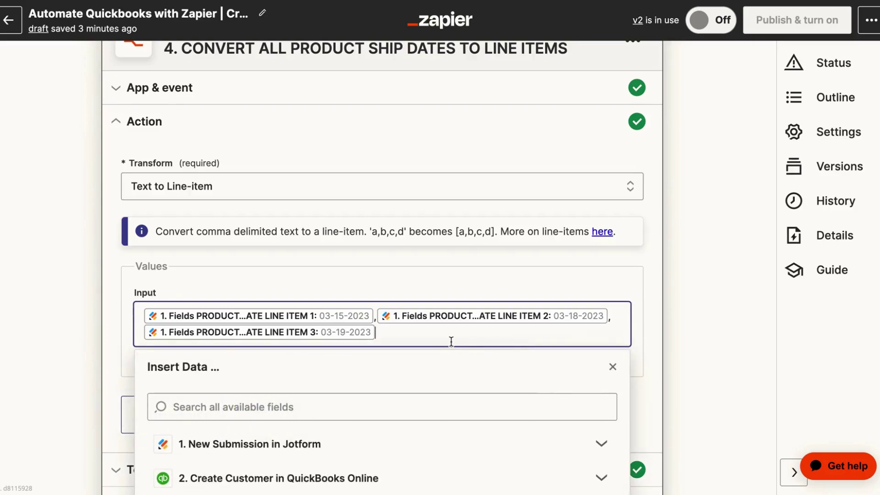
pyautogui.click(124, 323)
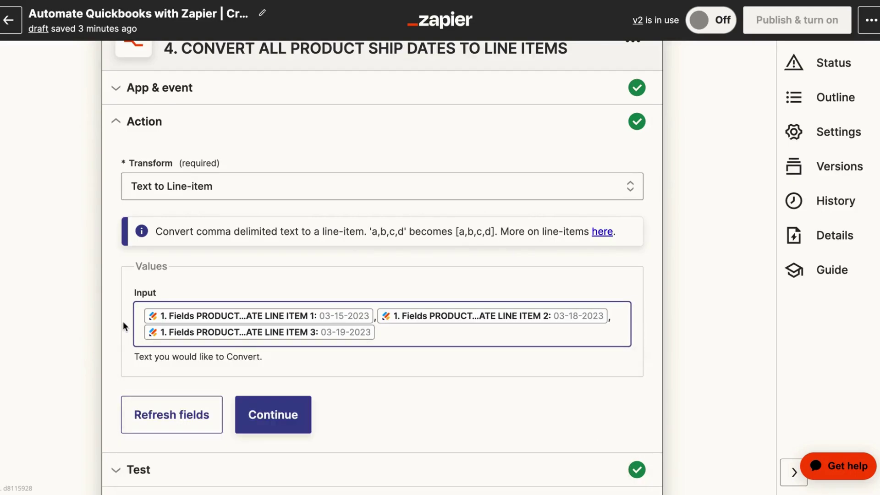
pyautogui.scroll(-2, 124, 335)
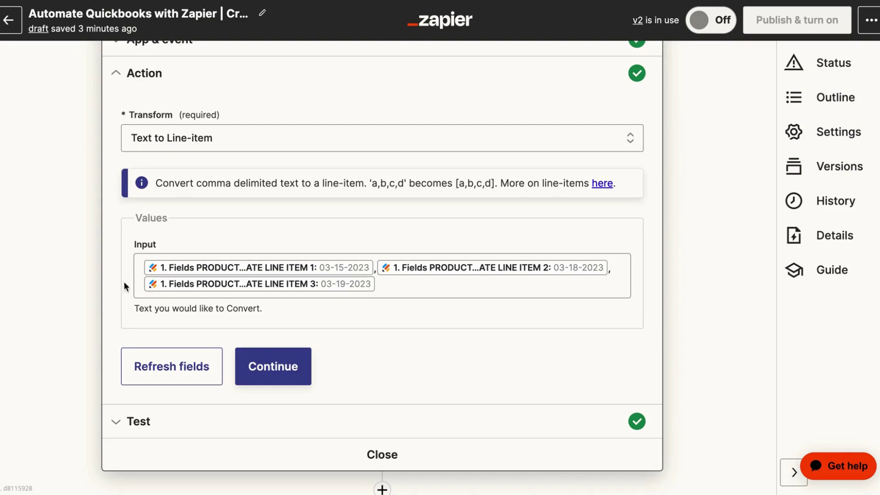
pyautogui.scroll(2, 123, 261)
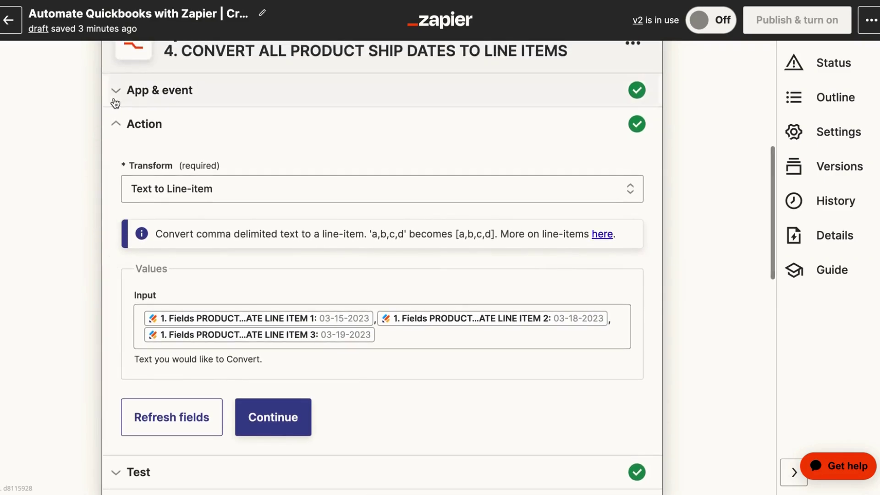
pyautogui.scroll(-2, 111, 318)
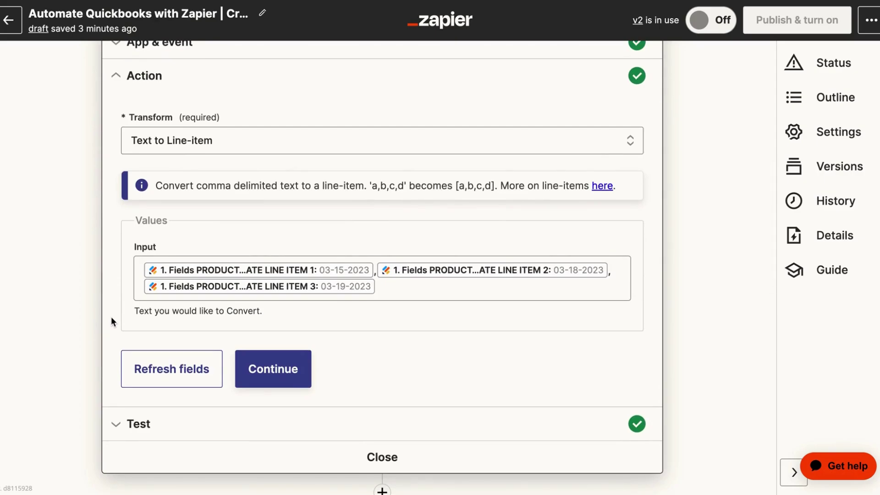
# - Review how the ship dates step's input separates the three line-item date fields with commas
pyautogui.scroll(1, 111, 316)
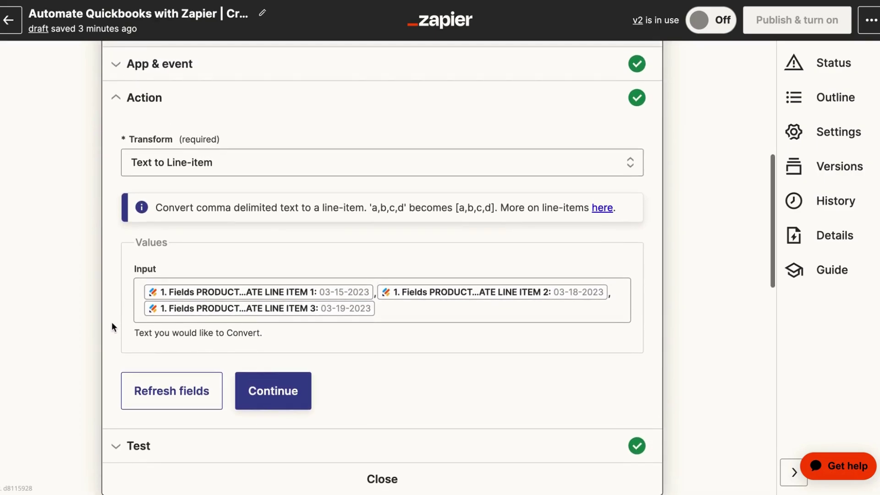
pyautogui.scroll(-1, 113, 357)
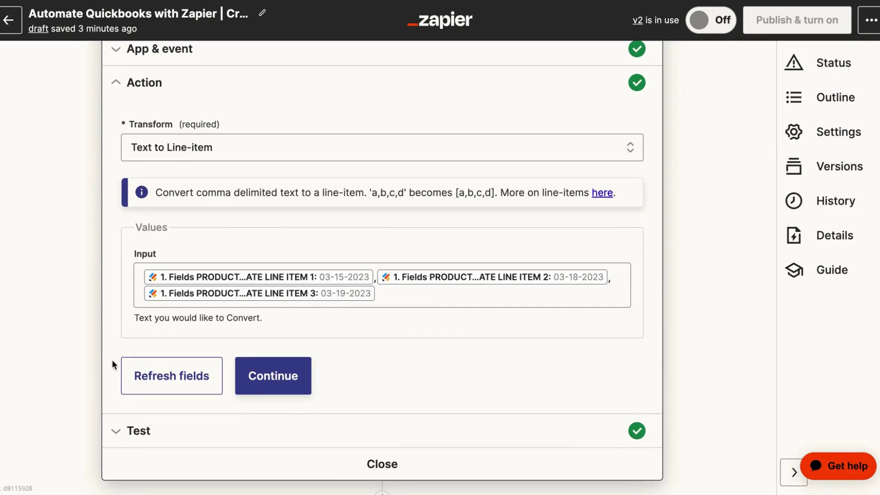
pyautogui.scroll(-1, 113, 361)
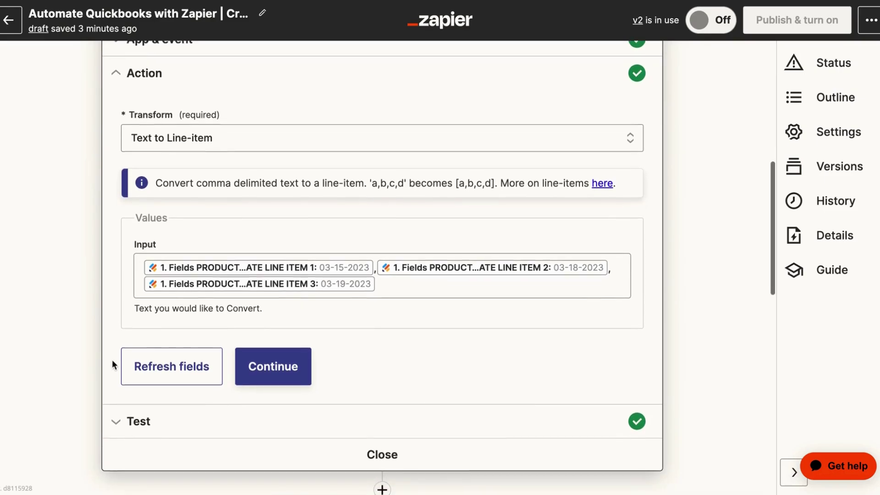
pyautogui.scroll(-1, 114, 381)
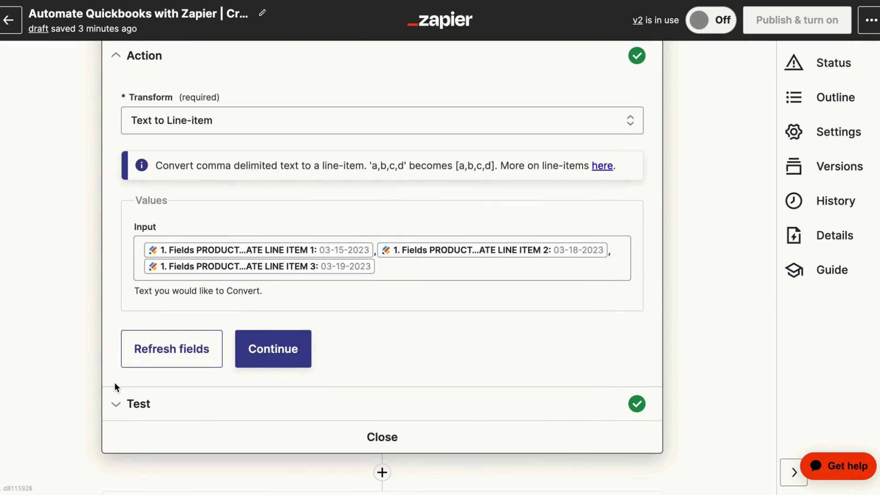
pyautogui.scroll(-1, 114, 387)
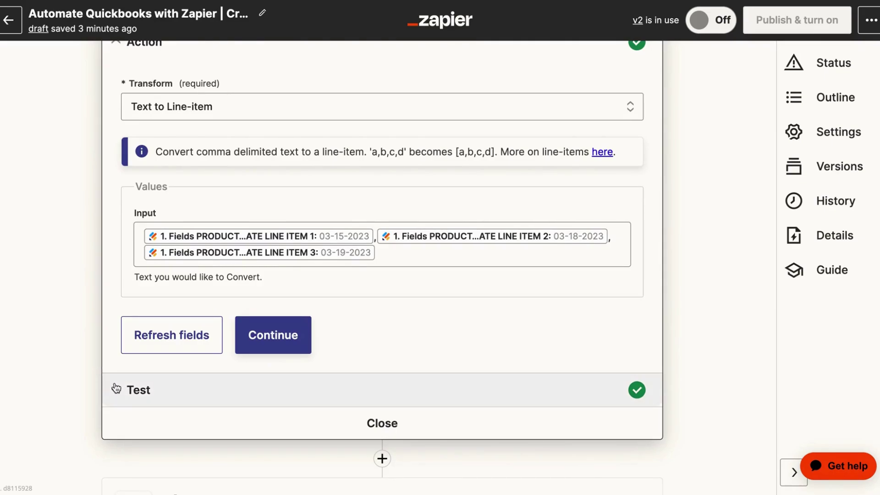
pyautogui.scroll(-1, 121, 392)
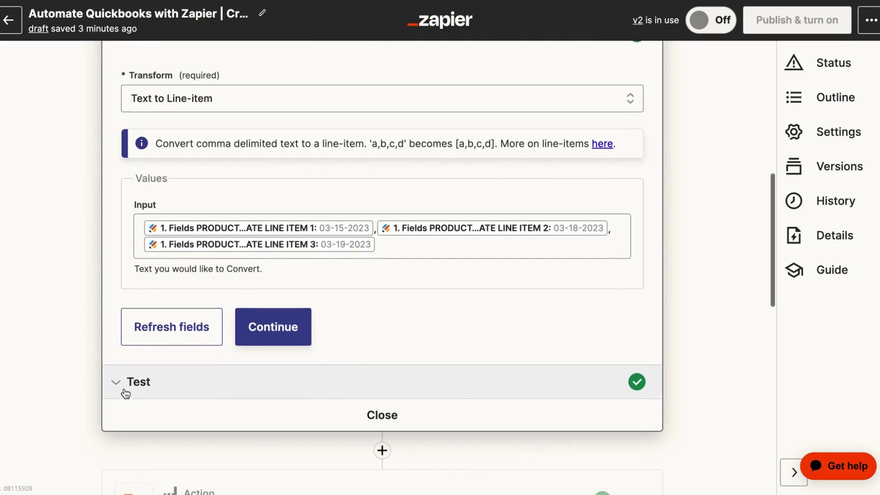
pyautogui.scroll(-1, 125, 393)
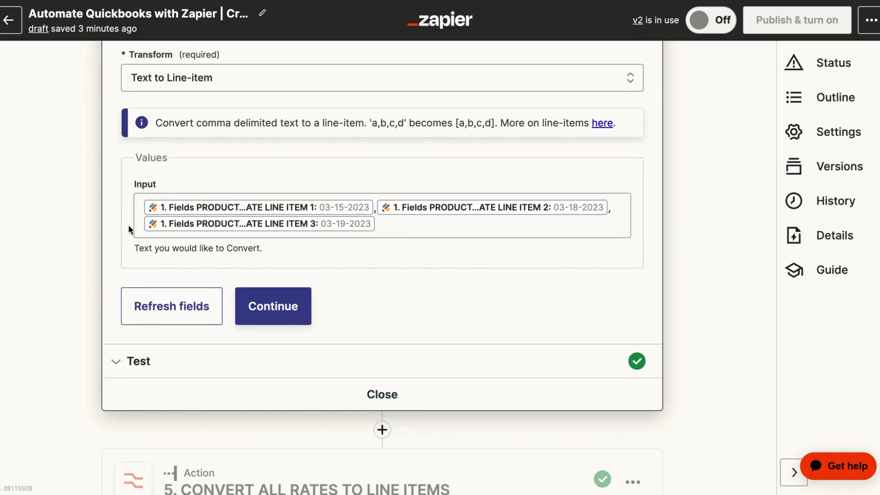
pyautogui.scroll(-1, 122, 263)
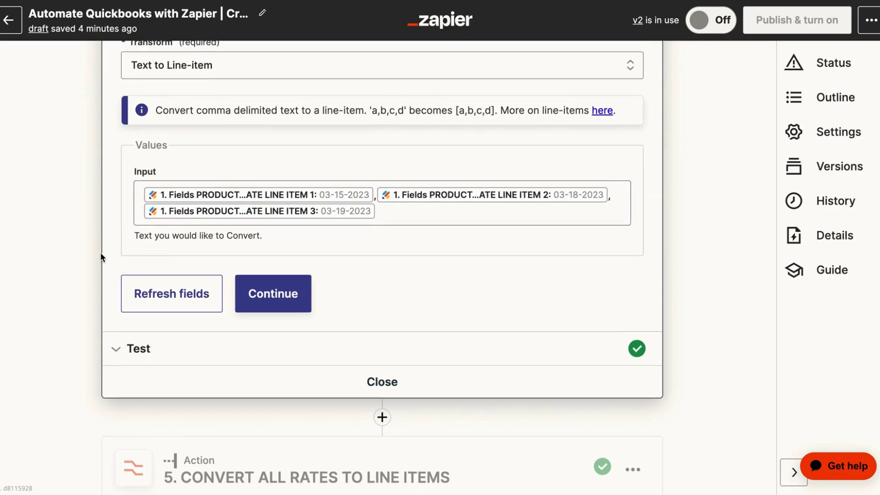
# - Open the CONVERT ALL RATES TO LINE ITEMS step and check its app and event against the preceding conversion steps
pyautogui.scroll(-3, 96, 284)
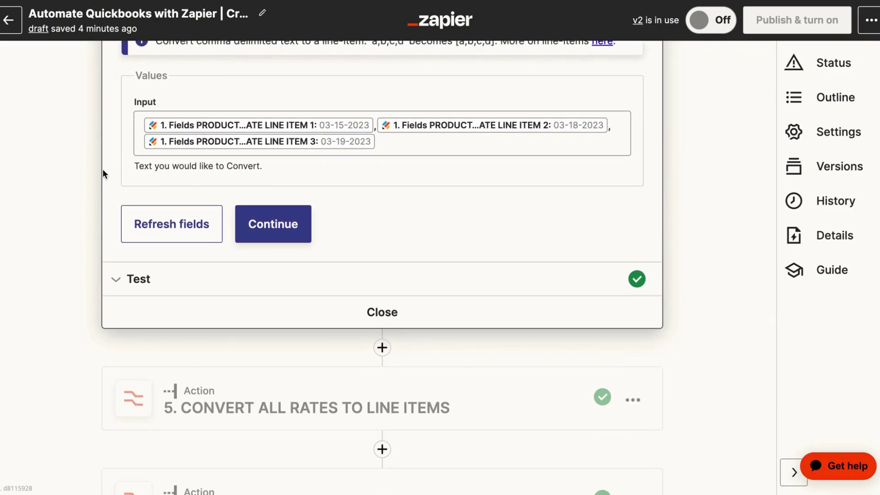
pyautogui.scroll(-2, 102, 215)
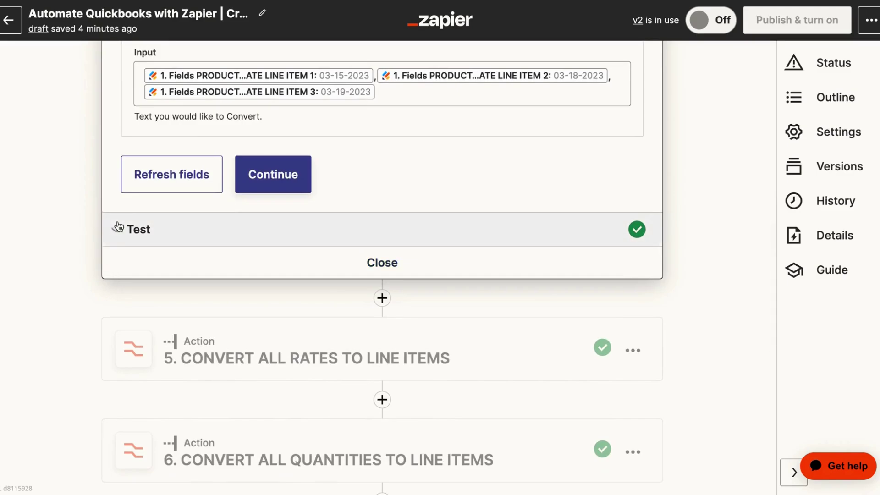
pyautogui.scroll(-2, 138, 230)
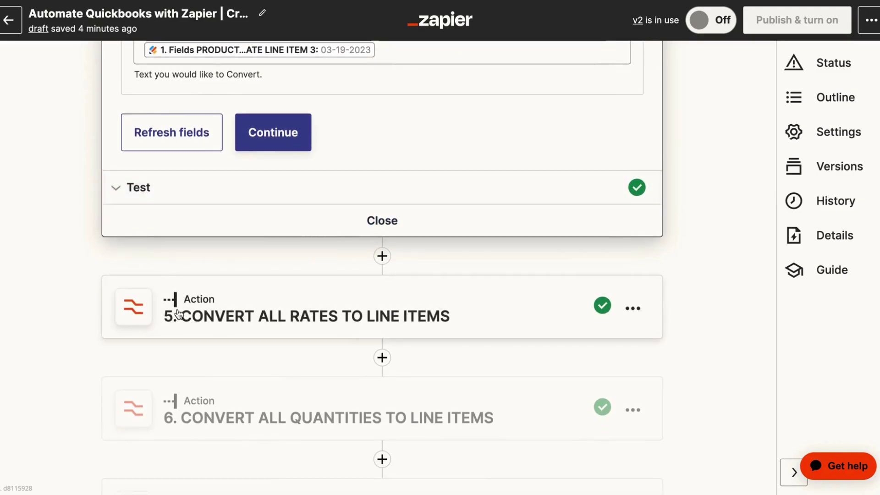
pyautogui.click(174, 314)
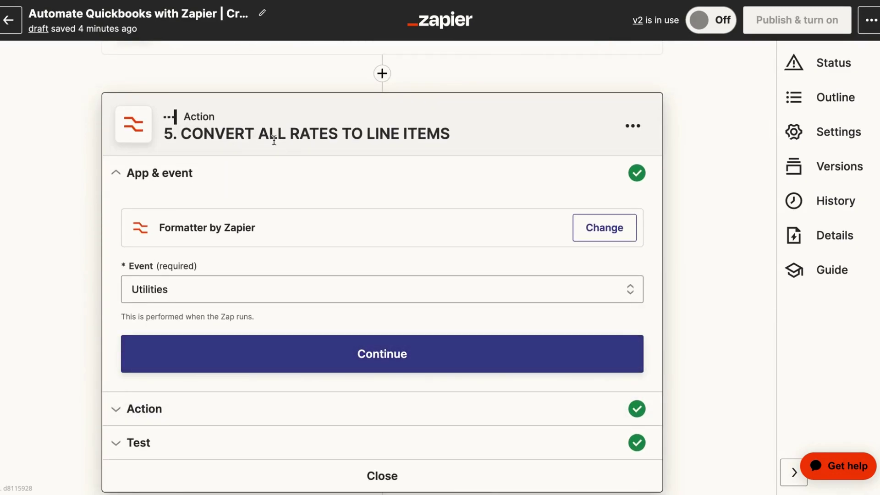
pyautogui.scroll(-2, 362, 193)
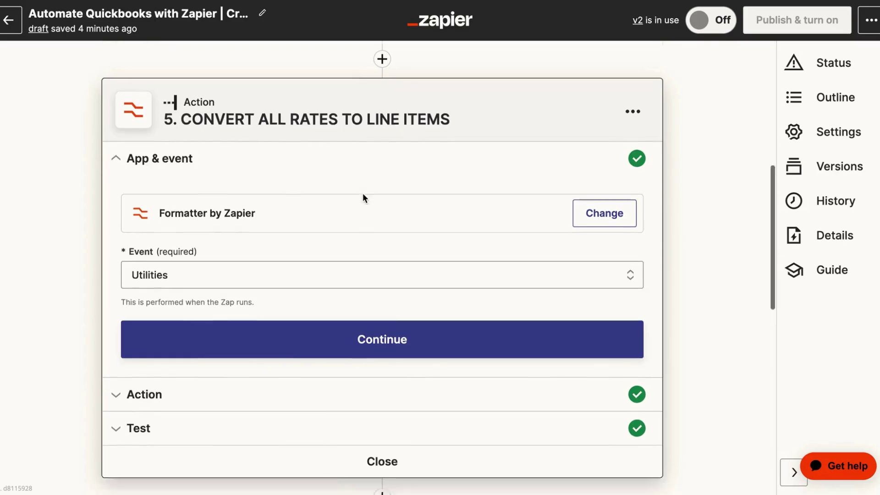
pyautogui.scroll(5, 306, 255)
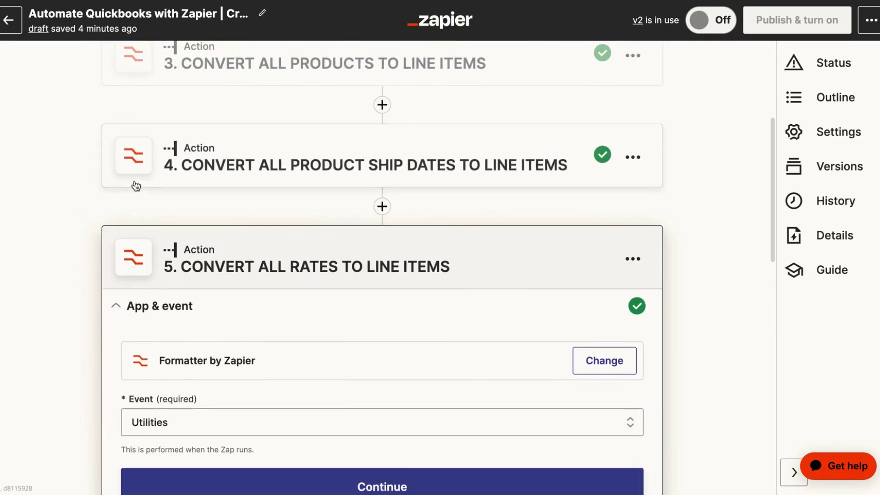
# - Open the CONVERT ALL QUANTITIES TO LINE ITEMS step and examine the quantity fields in its action settings
pyautogui.scroll(-8, 161, 228)
pyautogui.scroll(-1, 161, 228)
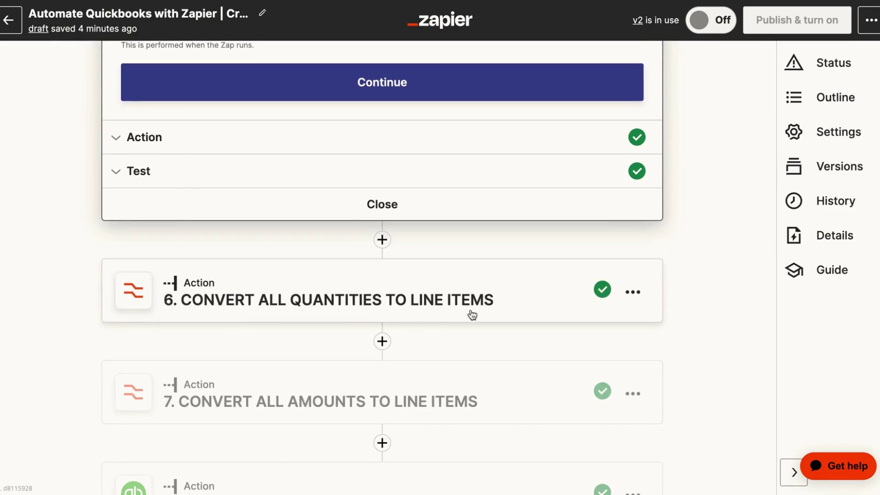
pyautogui.click(343, 314)
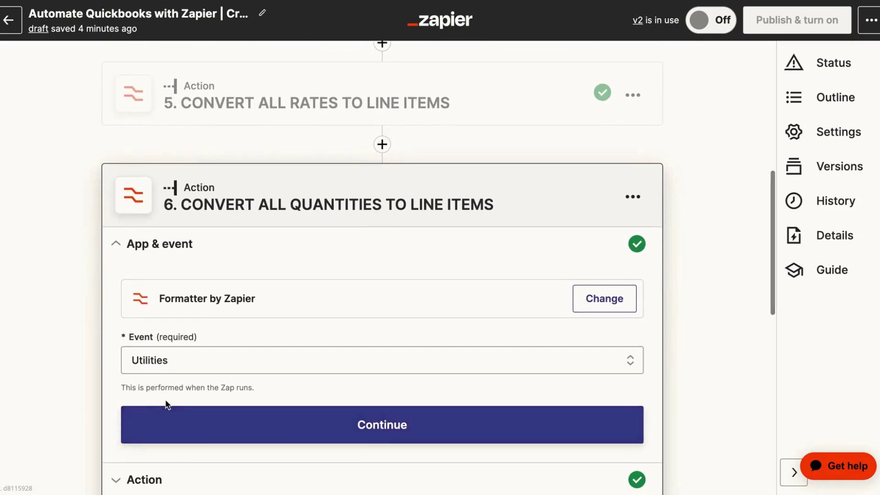
pyautogui.click(165, 408)
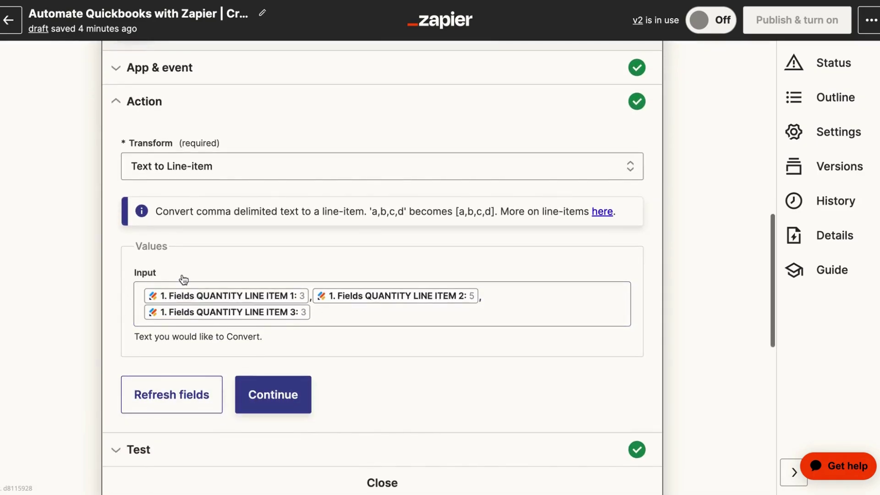
pyautogui.scroll(-6, 296, 316)
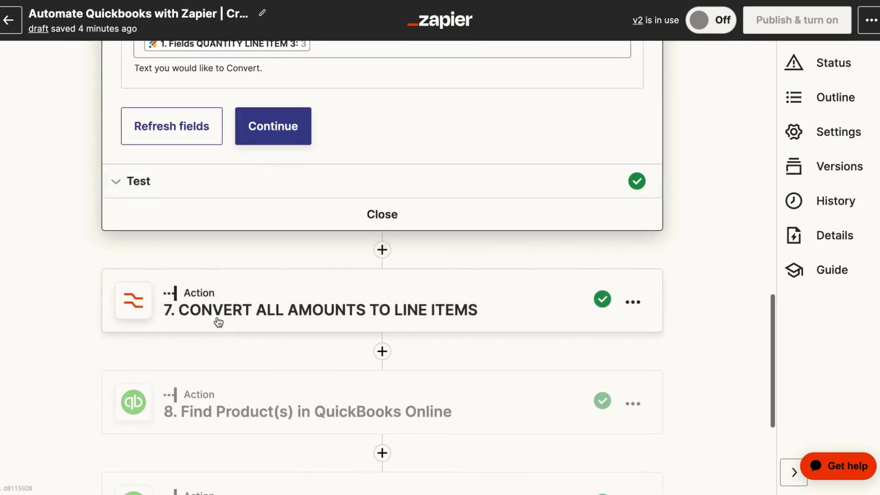
pyautogui.scroll(1, 229, 243)
# - Expand the quantities step's test section and examine the transformed line-item output
pyautogui.click(223, 228)
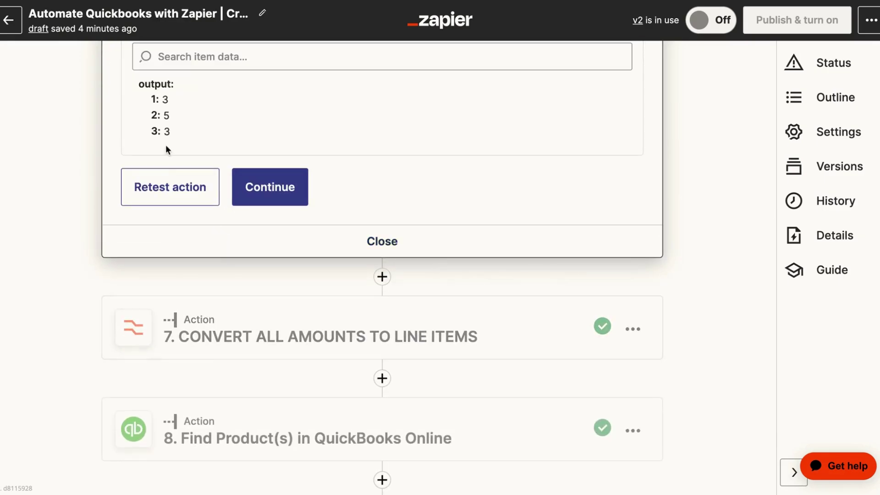
pyautogui.scroll(1, 166, 144)
pyautogui.scroll(-2, 142, 211)
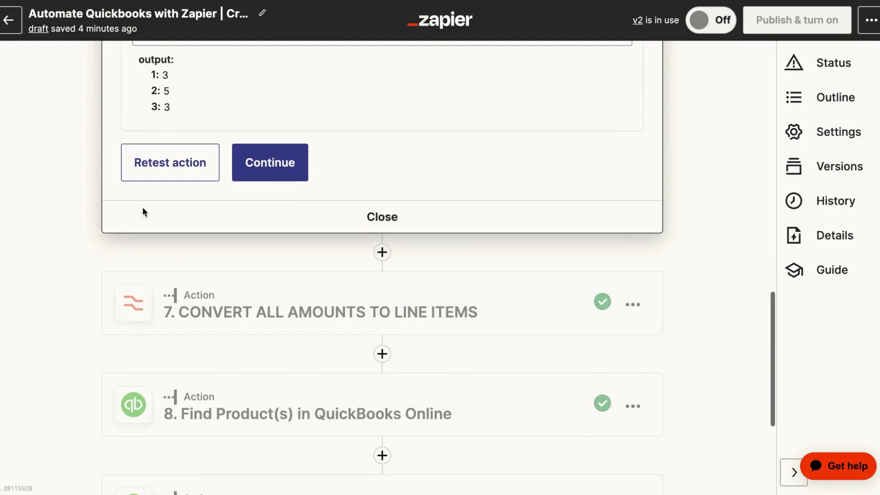
# - Open the CONVERT ALL AMOUNTS TO LINE ITEMS step and examine its three amount input fields and its test output
pyautogui.click(210, 313)
pyautogui.click(189, 374)
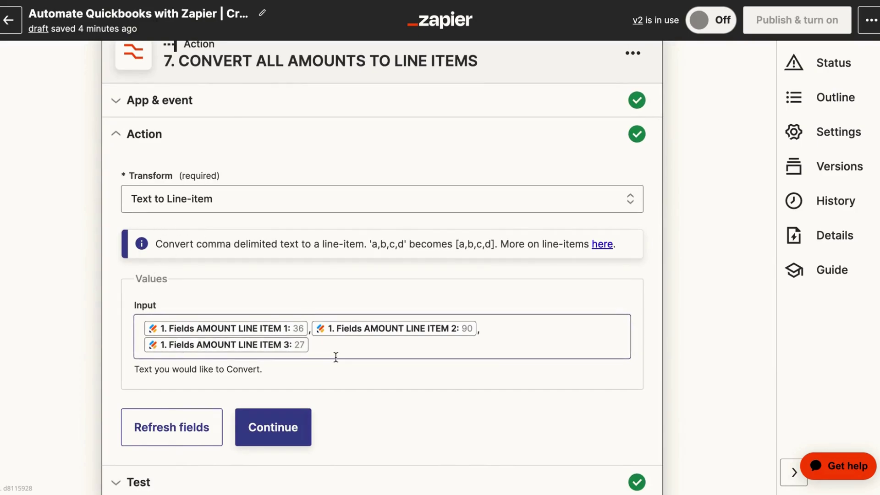
pyautogui.click(356, 356)
pyautogui.scroll(-1, 355, 356)
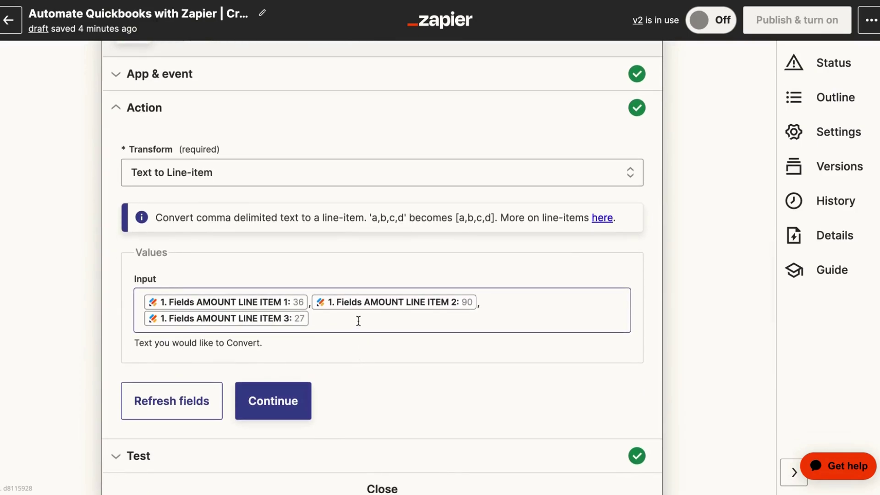
pyautogui.scroll(-1, 359, 320)
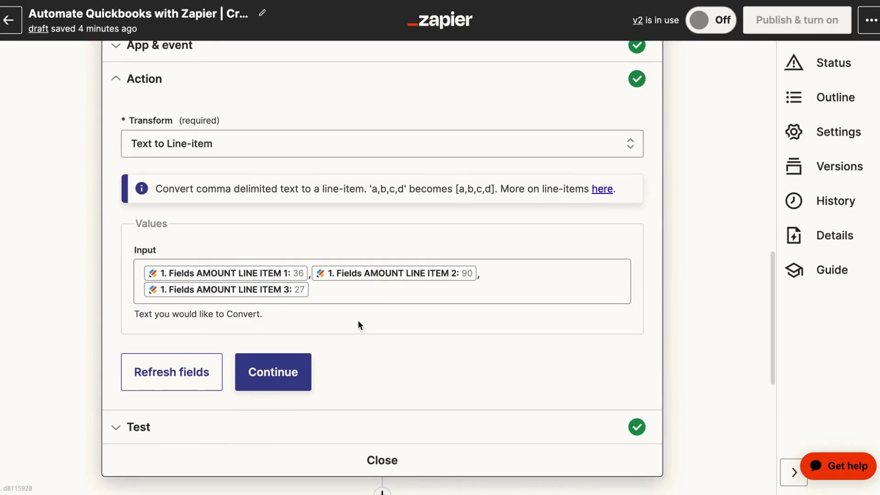
pyautogui.click(200, 424)
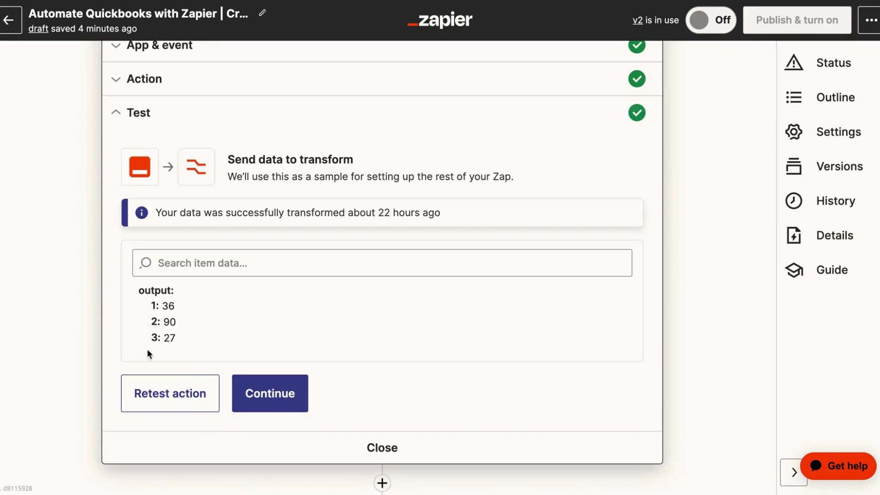
# - Open the Find Product(s) in QuickBooks Online step and check its app and event
pyautogui.scroll(-4, 150, 367)
pyautogui.click(206, 404)
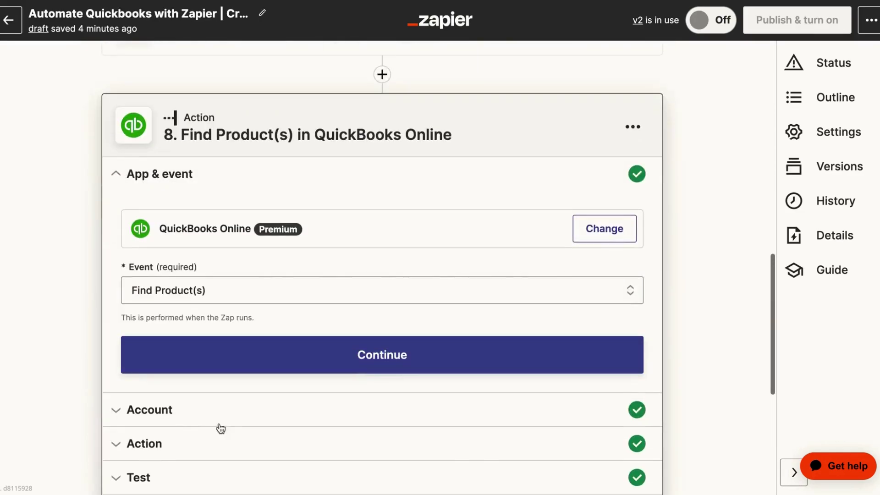
pyautogui.scroll(-2, 173, 355)
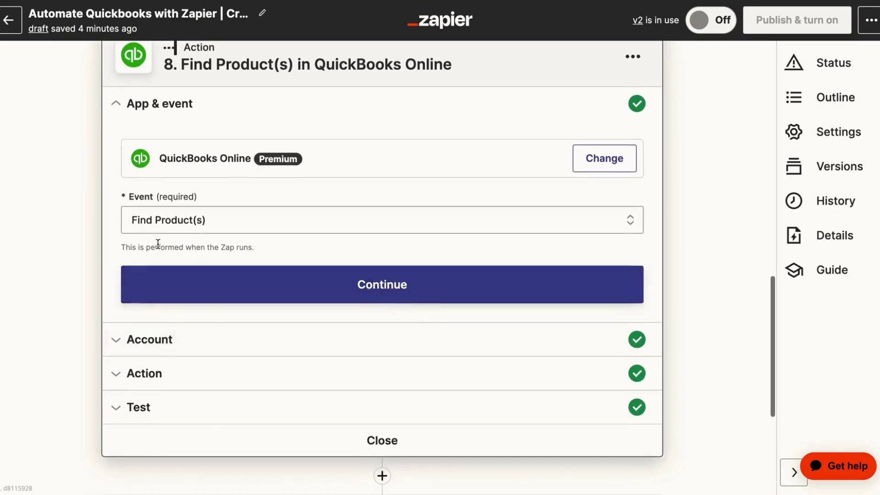
pyautogui.scroll(2, 172, 356)
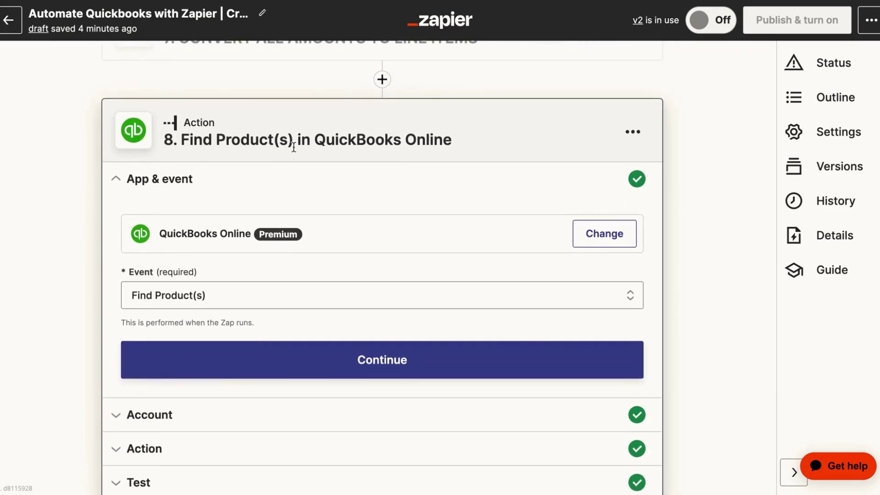
pyautogui.scroll(-2, 321, 383)
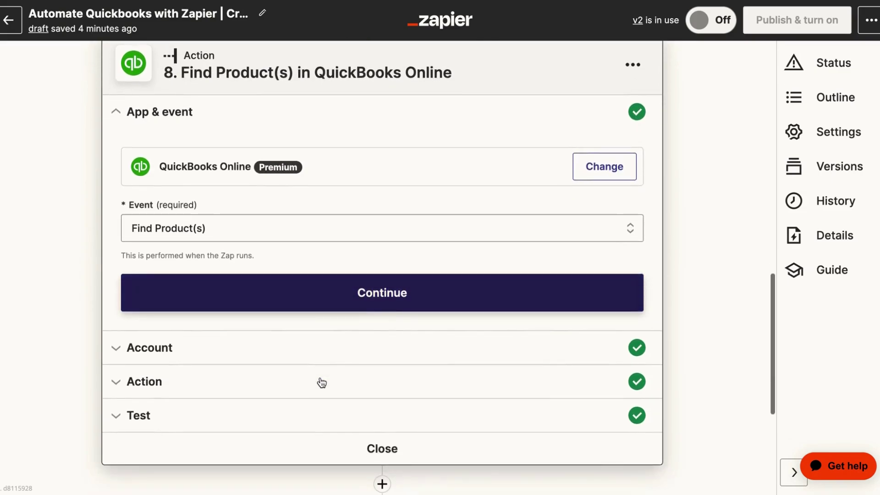
# - Expand the Find Product(s) step's action settings and trace the Product Name mapping back to the CONVERT ALL PRODUCTS TO LINE ITEMS step
pyautogui.click(256, 390)
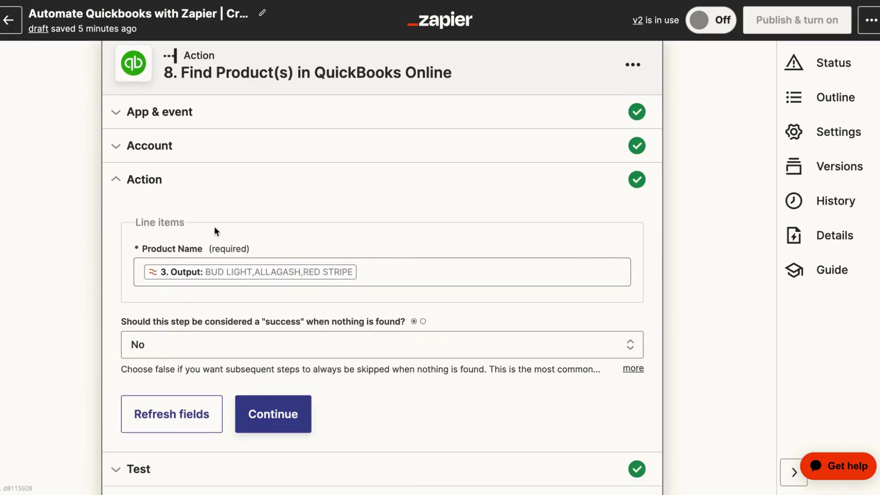
pyautogui.scroll(1, 303, 270)
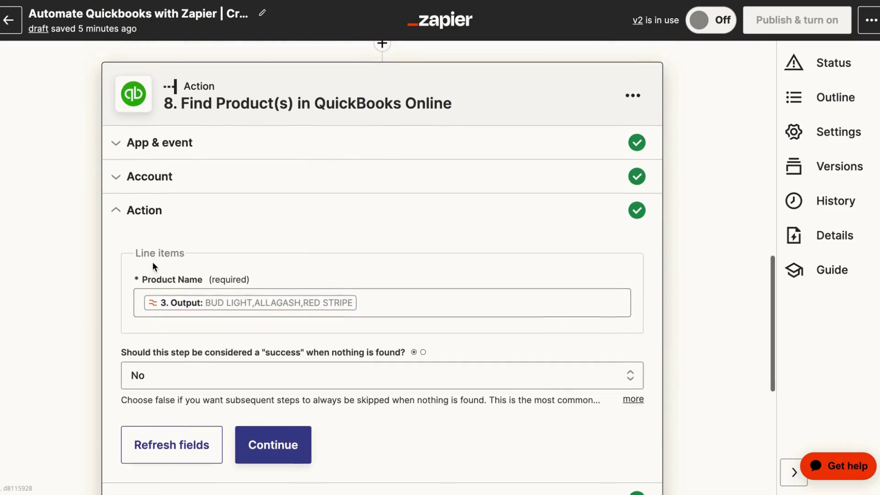
pyautogui.scroll(6, 153, 265)
pyautogui.scroll(4, 154, 267)
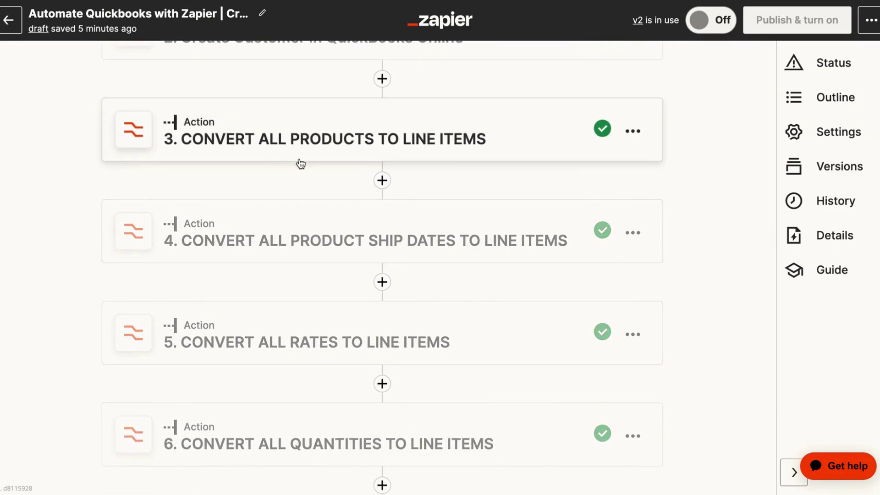
pyautogui.scroll(-6, 254, 224)
pyautogui.scroll(-4, 256, 225)
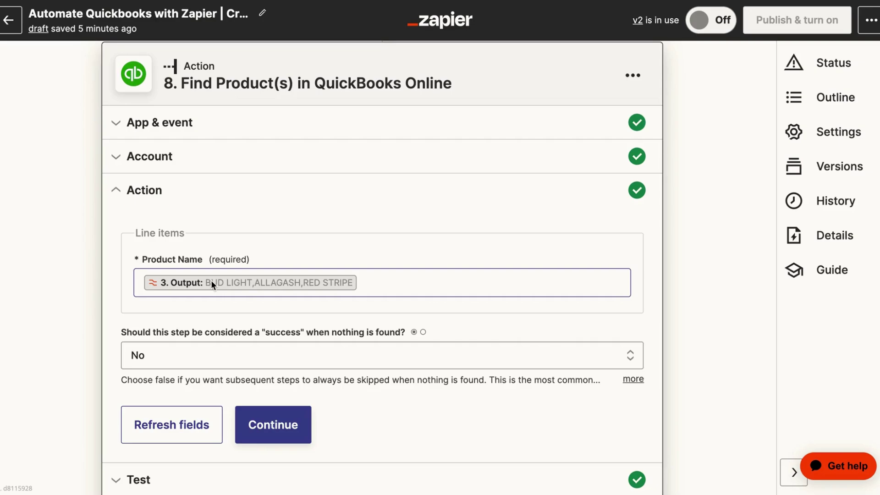
# - Examine the Find Product(s) step's Product Name field and its success-when-nothing-found setting
pyautogui.scroll(-1, 211, 280)
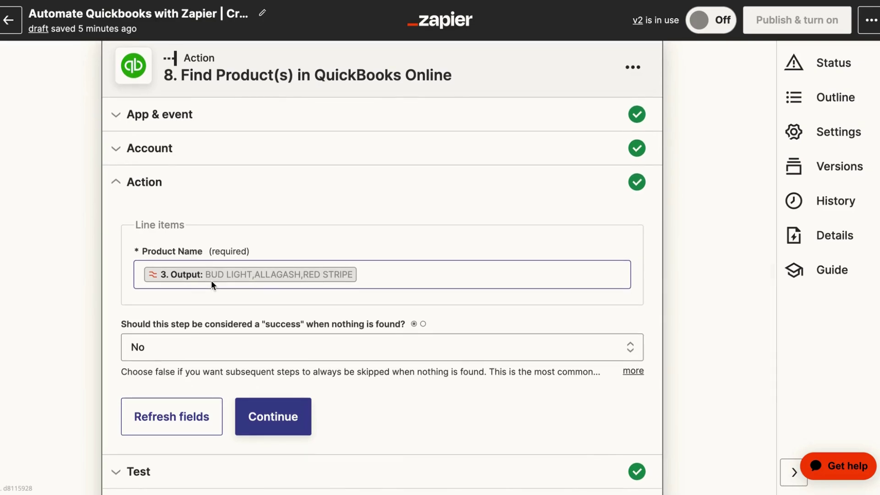
pyautogui.scroll(-1, 211, 280)
pyautogui.scroll(-2, 210, 279)
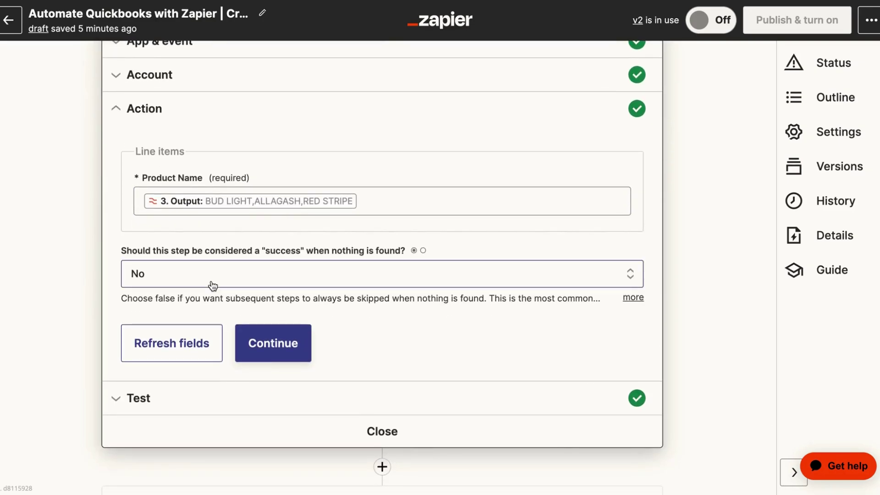
pyautogui.scroll(-1, 212, 284)
pyautogui.scroll(-5, 213, 284)
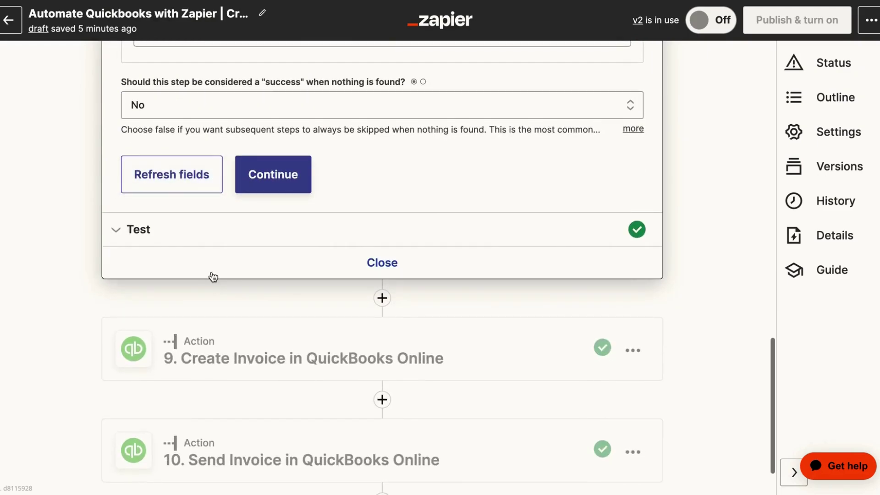
# - Expand the Find Product(s) step's test results and examine the returned data for every matched product
pyautogui.scroll(1, 213, 276)
pyautogui.scroll(1, 213, 277)
pyautogui.click(212, 274)
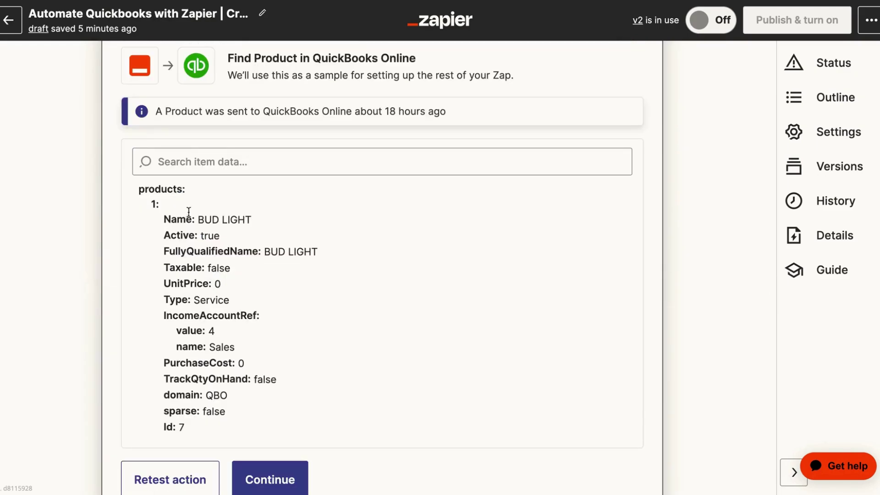
pyautogui.scroll(-1, 196, 297)
pyautogui.scroll(-3, 147, 289)
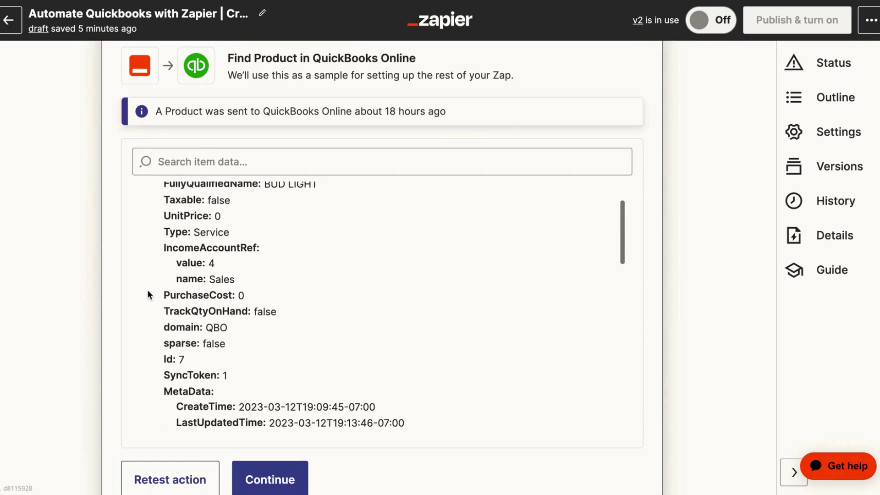
pyautogui.scroll(2, 148, 290)
pyautogui.scroll(2, 147, 291)
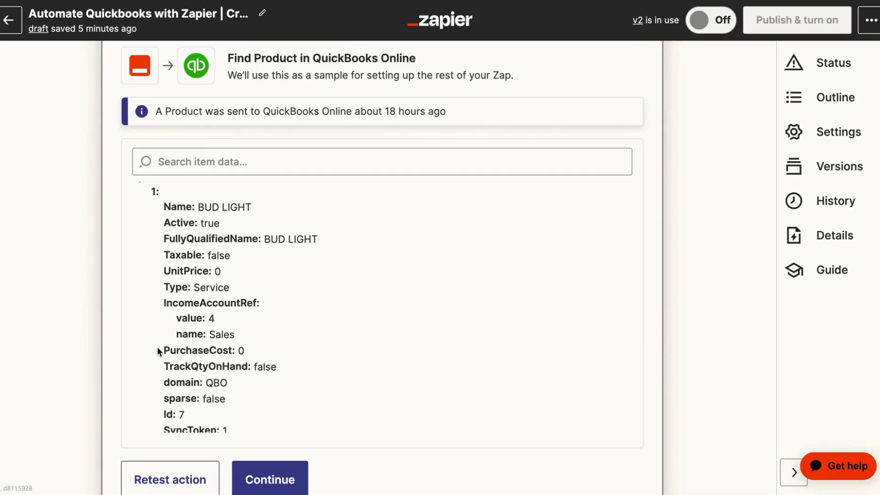
pyautogui.scroll(-9, 158, 350)
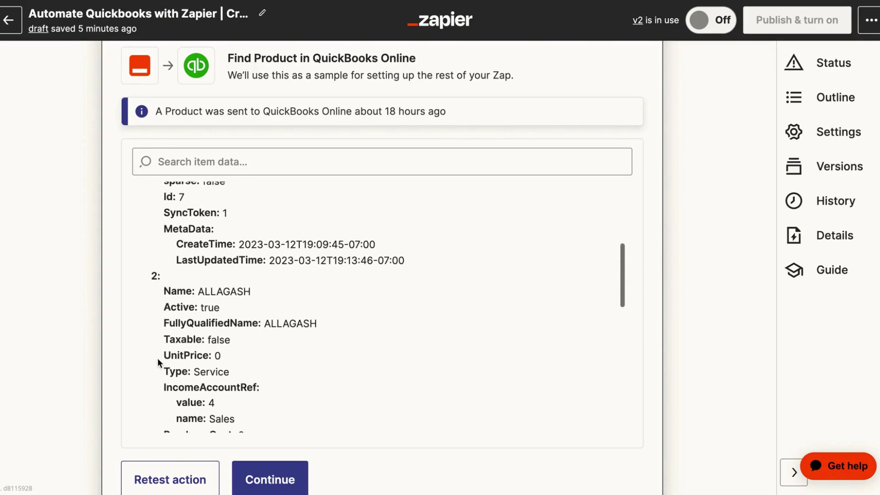
pyautogui.scroll(-8, 157, 359)
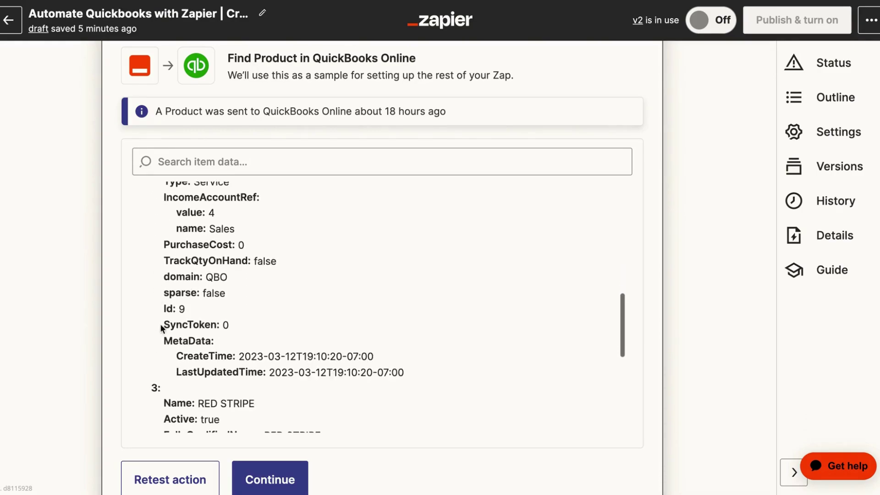
pyautogui.scroll(-6, 161, 327)
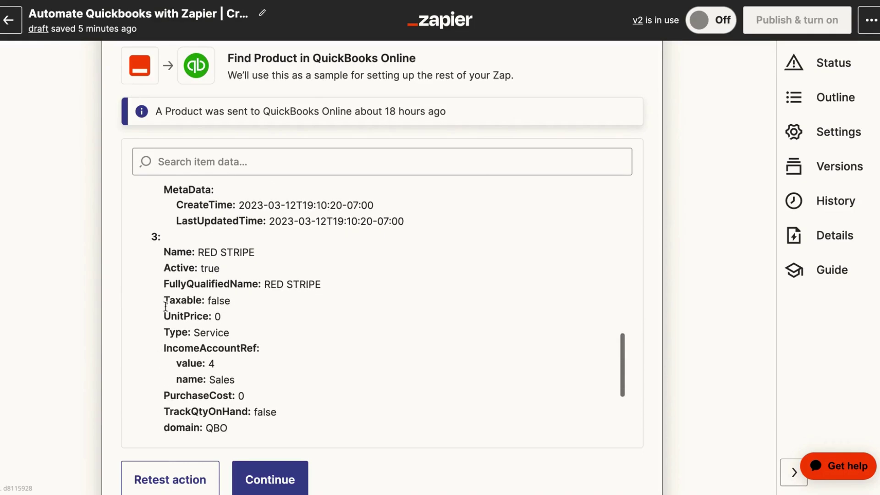
pyautogui.scroll(-3, 157, 381)
pyautogui.scroll(-3, 158, 387)
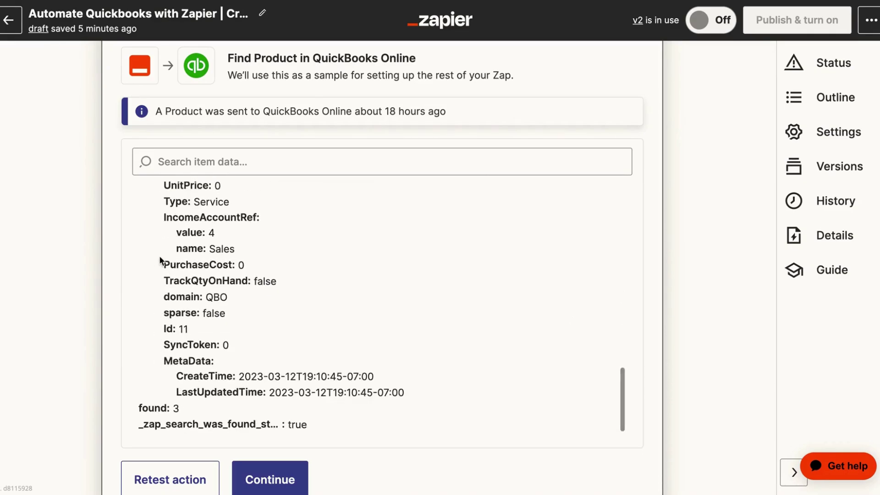
pyautogui.scroll(-5, 167, 399)
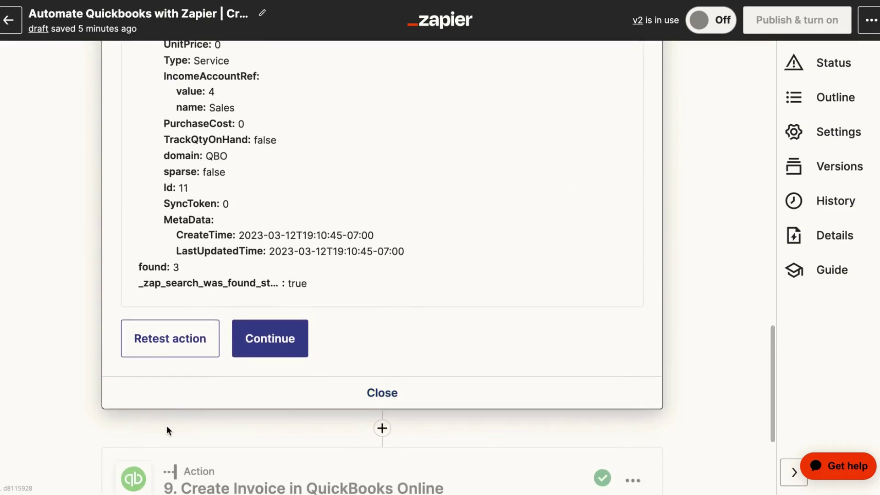
# - Open the Create Invoice in QuickBooks Online step and expand its action settings
pyautogui.scroll(-5, 167, 427)
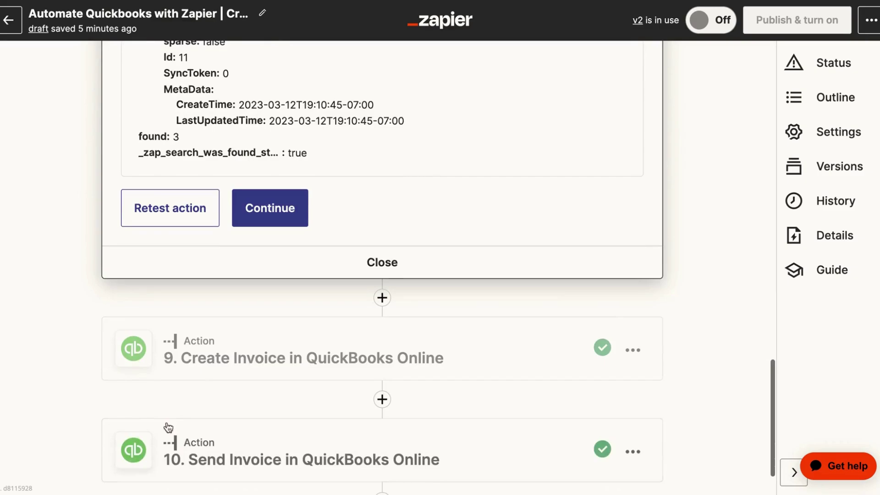
pyautogui.click(284, 227)
pyautogui.scroll(-3, 243, 348)
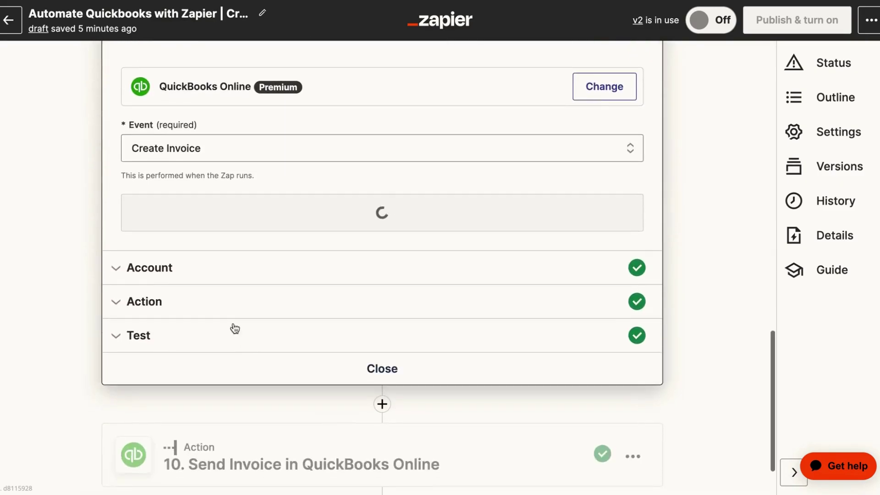
pyautogui.click(197, 216)
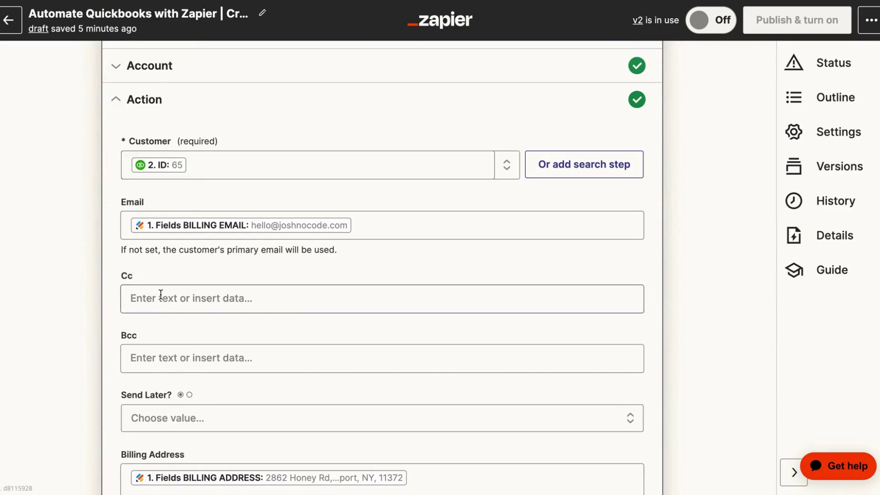
# - Trace the invoice's Customer mapping to the ID among all output fields of the Create Customer in QuickBooks Online step
pyautogui.scroll(4, 160, 294)
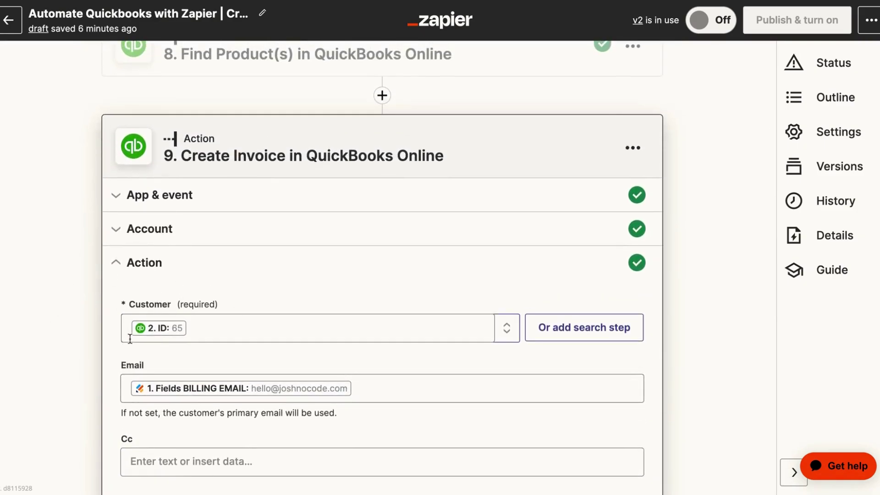
pyautogui.click(210, 329)
pyautogui.scroll(-2, 138, 357)
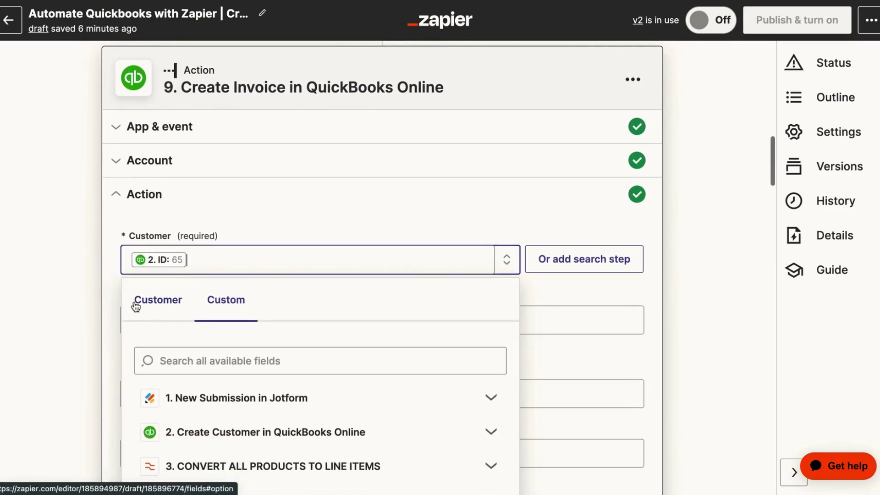
pyautogui.scroll(-3, 238, 299)
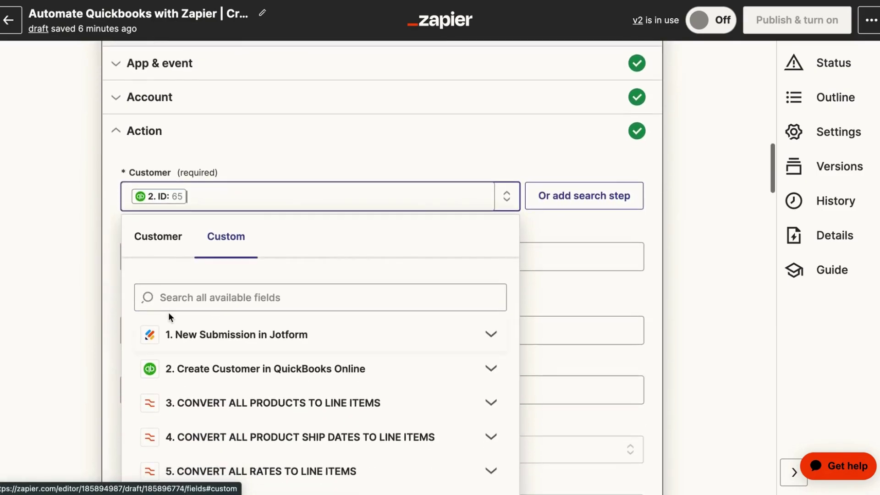
pyautogui.scroll(-1, 169, 316)
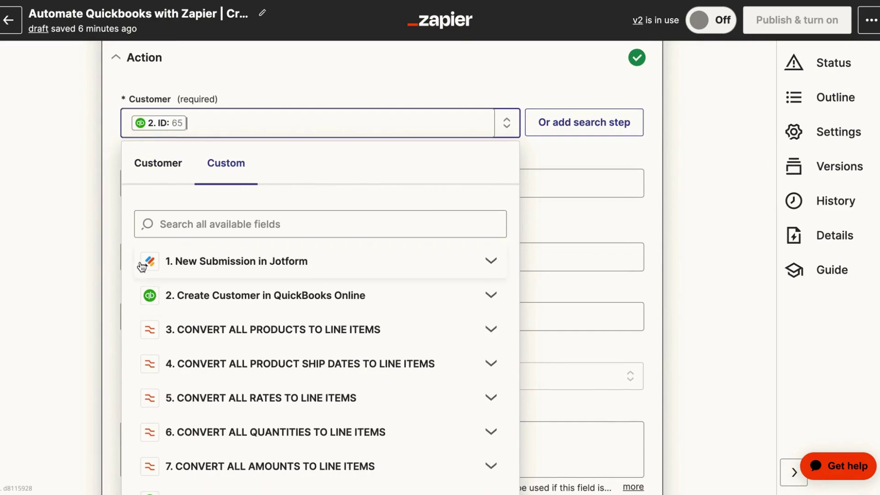
pyautogui.click(213, 301)
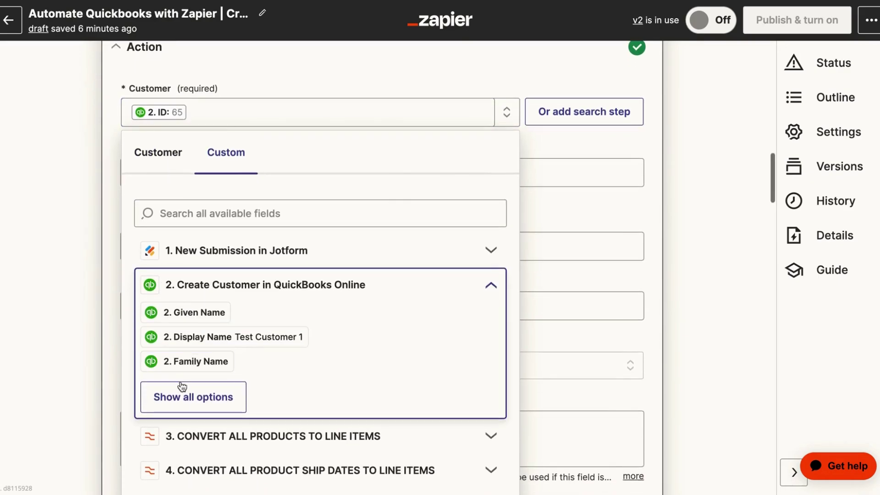
pyautogui.click(185, 399)
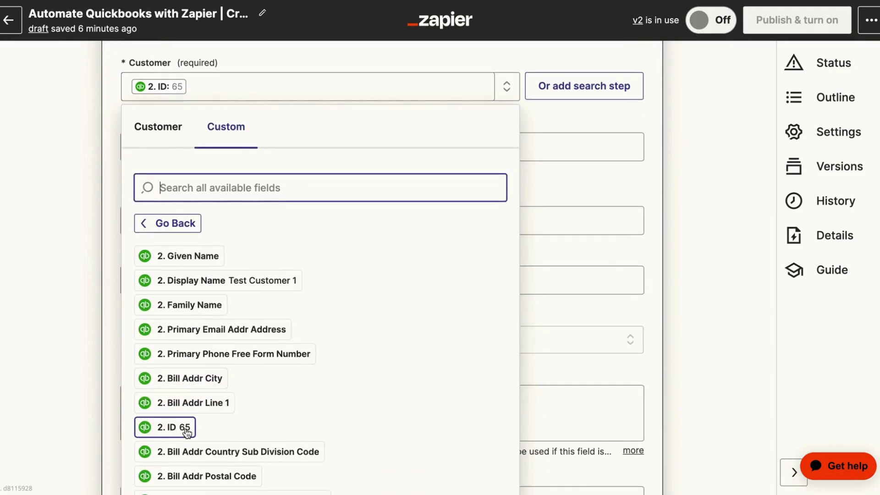
pyautogui.click(111, 219)
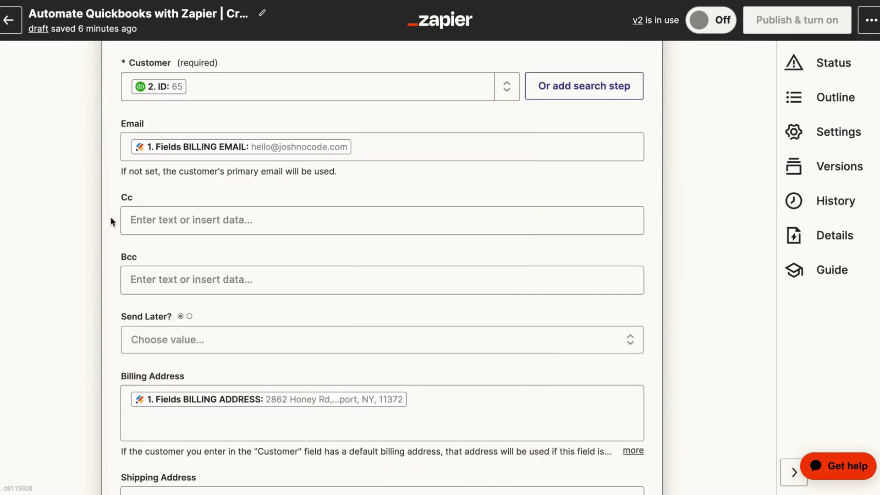
pyautogui.scroll(2, 103, 81)
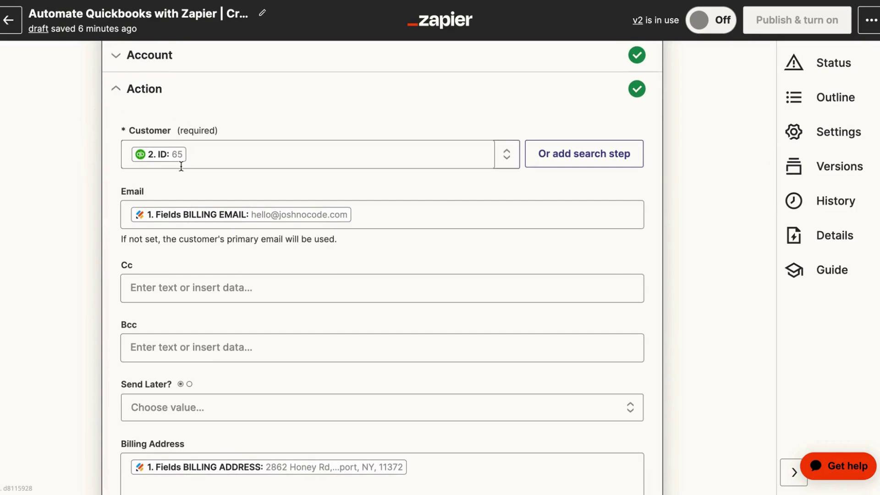
pyautogui.scroll(2, 102, 143)
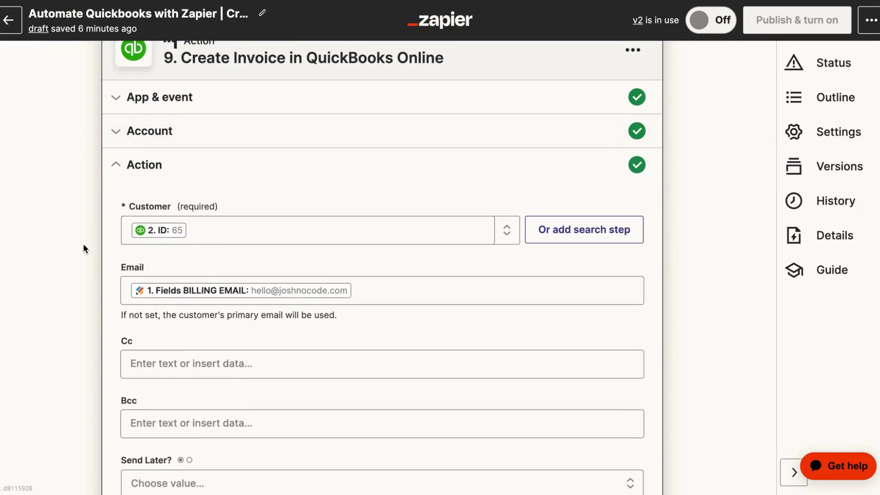
# - Trace the invoice's Email mapping to the Jotform BILLING EMAIL field by searching the available fields for "email"
pyautogui.scroll(-1, 83, 247)
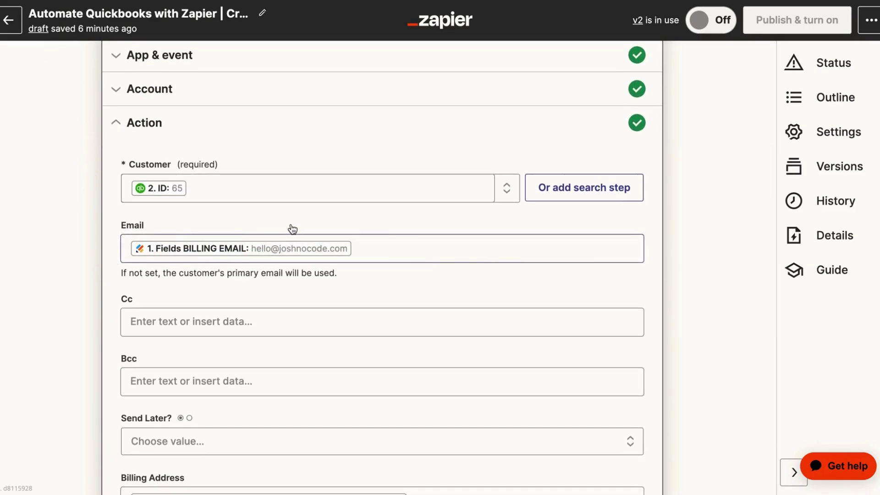
pyautogui.scroll(-1, 298, 229)
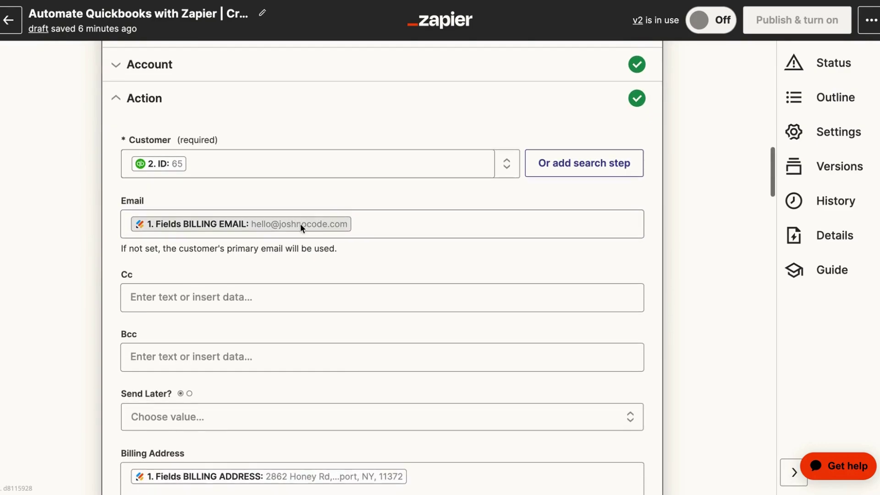
pyautogui.click(374, 227)
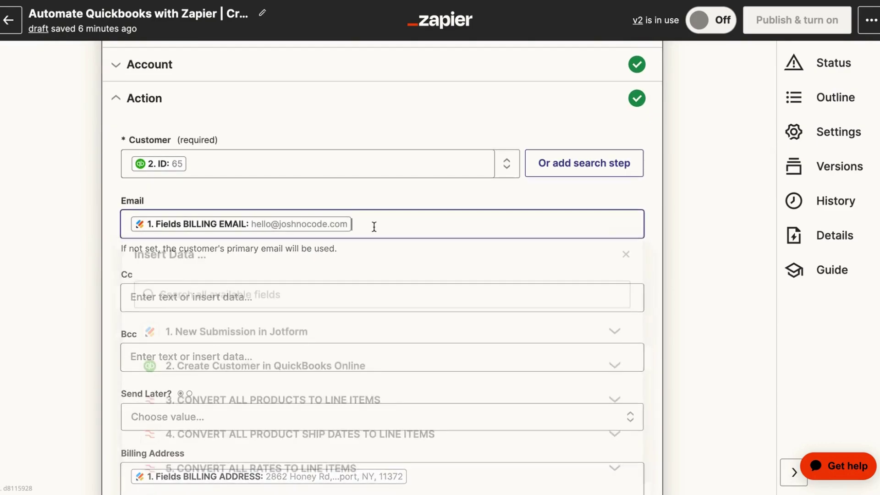
pyautogui.click(265, 337)
pyautogui.click(173, 446)
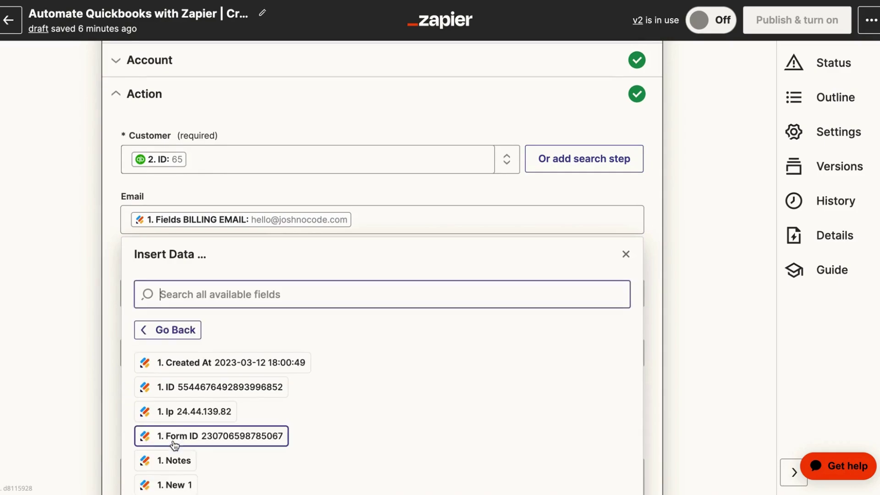
pyautogui.scroll(-5, 174, 440)
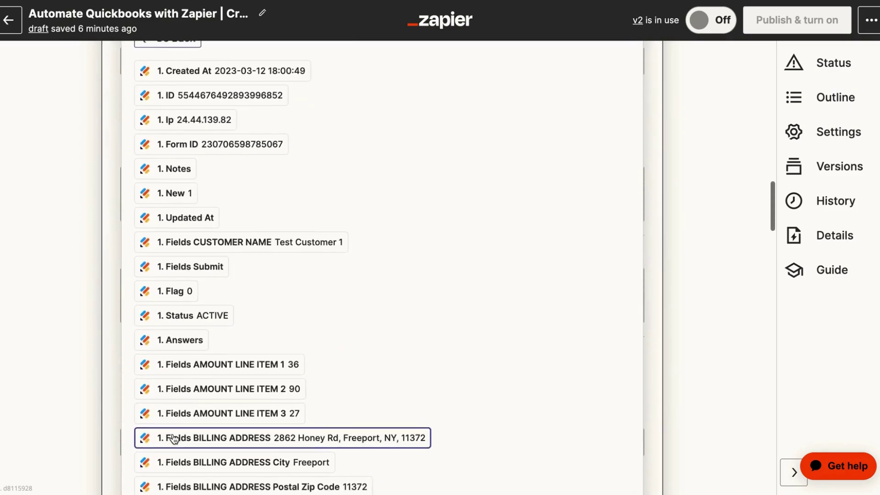
pyautogui.scroll(2, 174, 435)
pyautogui.write('email')
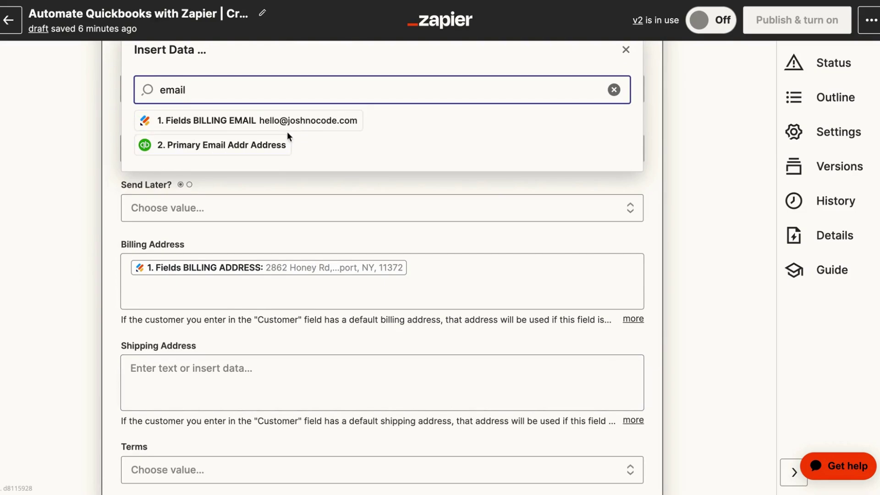
pyautogui.click(243, 146)
# - Examine the invoice's Billing Address mapping and its Shipping Address, Terms and Invoice Date fields
pyautogui.scroll(-5, 118, 247)
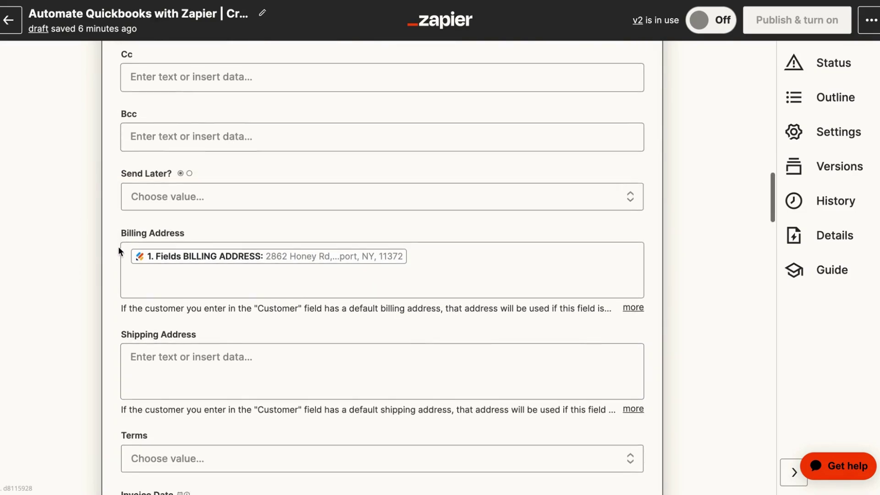
pyautogui.scroll(2, 119, 247)
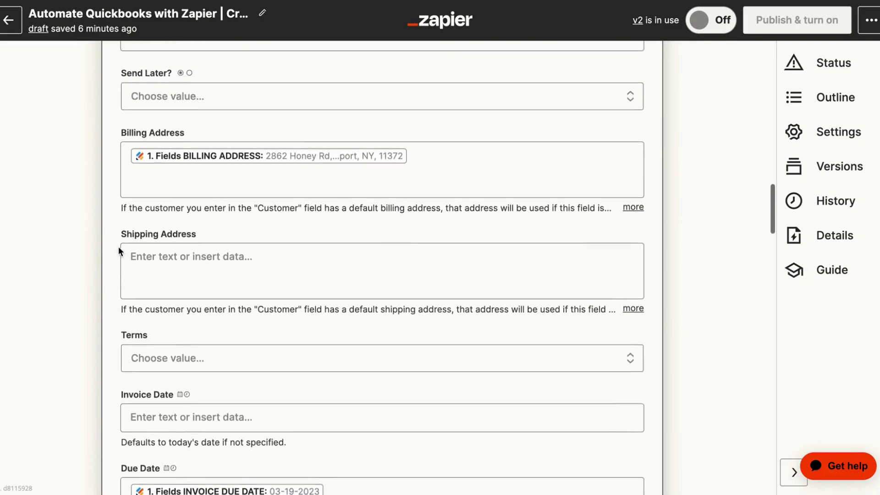
pyautogui.scroll(-2, 118, 246)
pyautogui.scroll(3, 118, 246)
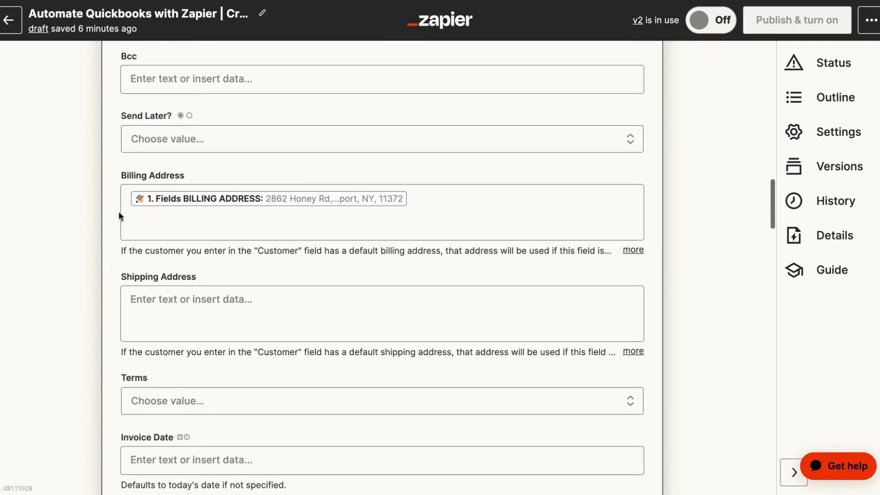
pyautogui.scroll(-4, 119, 213)
pyautogui.scroll(-2, 125, 173)
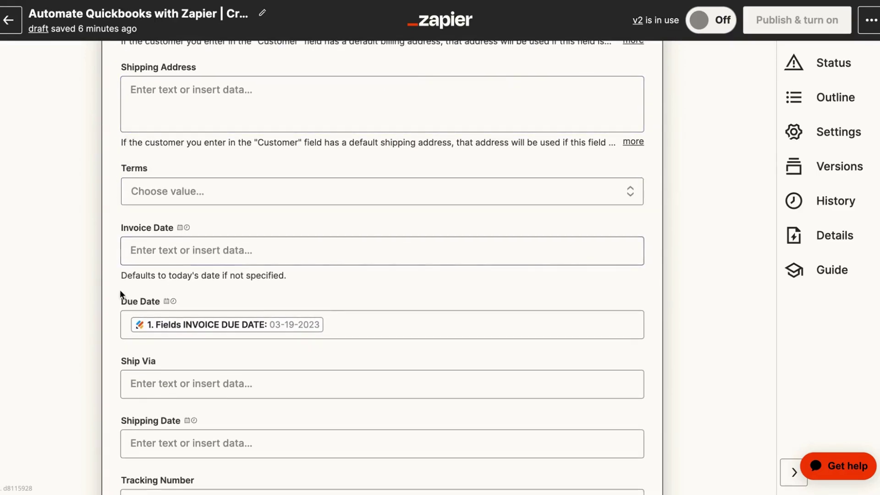
pyautogui.scroll(-2, 120, 290)
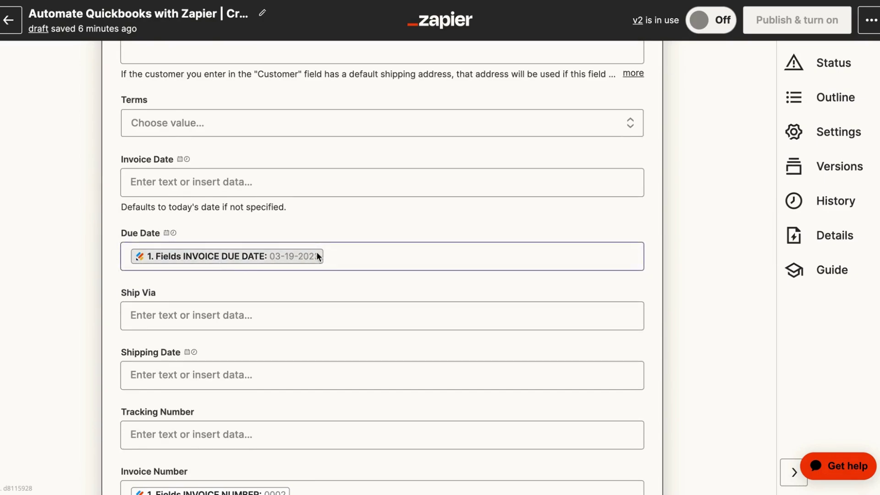
# - Trace the invoice's Due Date mapping to the Jotform INVOICE DUE DATE field by searching the available fields for "due dat"
pyautogui.click(329, 253)
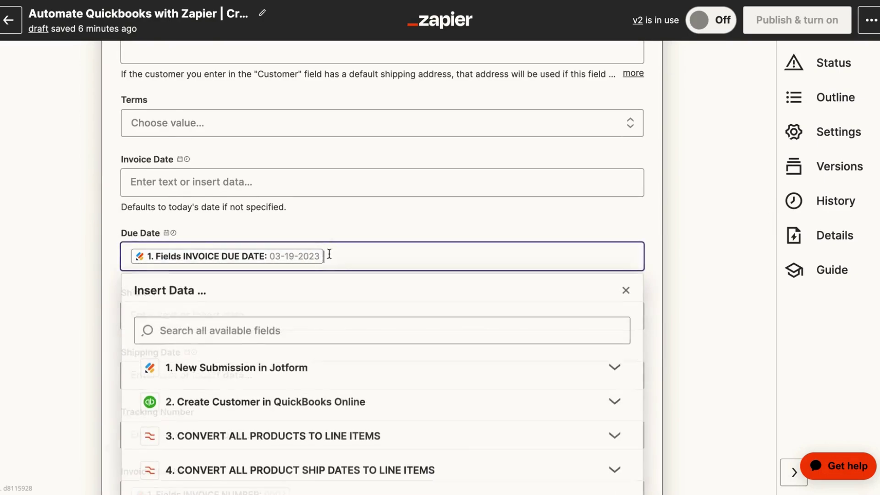
pyautogui.click(199, 372)
pyautogui.click(199, 331)
pyautogui.write('due dat')
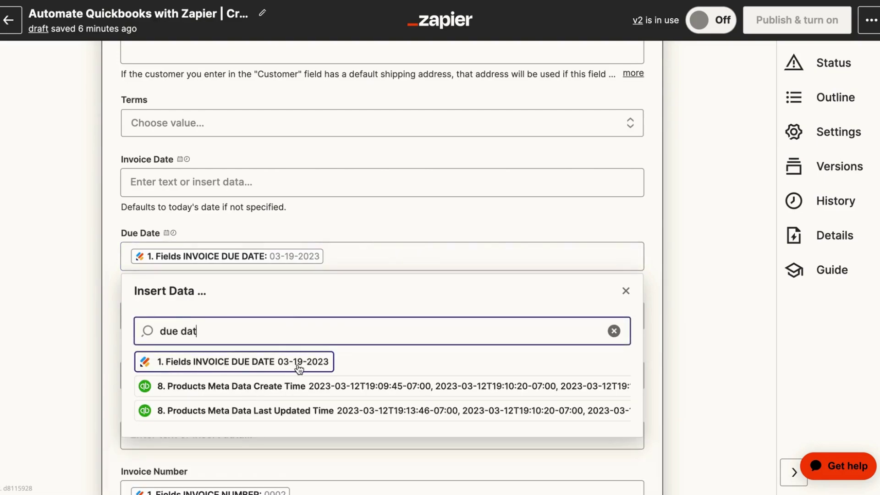
pyautogui.click(157, 367)
# - Trace the invoice's Invoice Number mapping to the Jotform INVOICE NUMBER field by searching the available fields for "invoice"
pyautogui.scroll(-4, 183, 412)
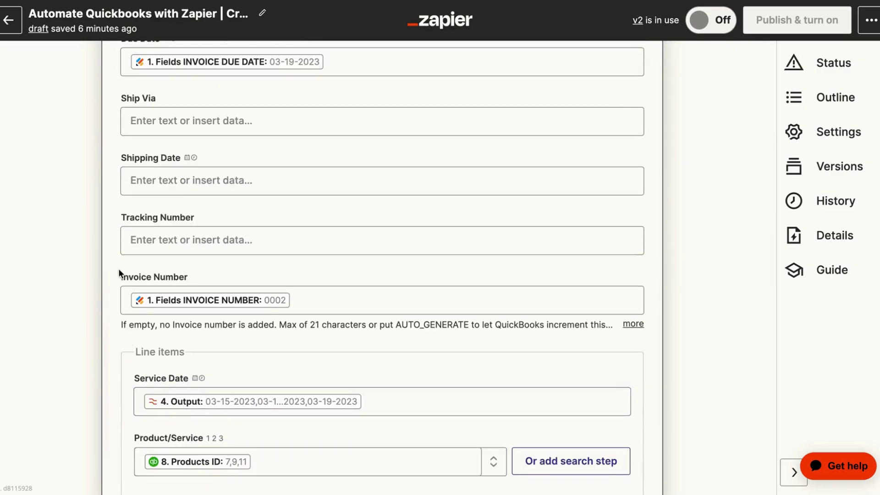
pyautogui.click(301, 305)
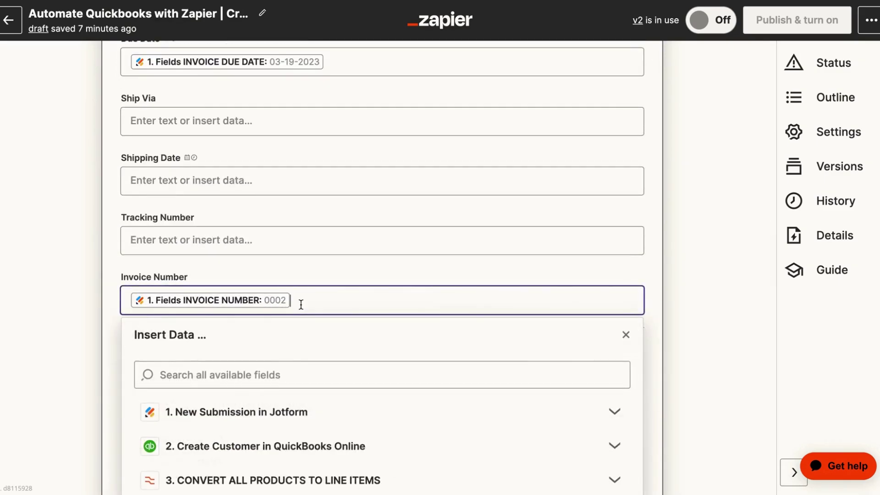
pyautogui.scroll(-1, 301, 317)
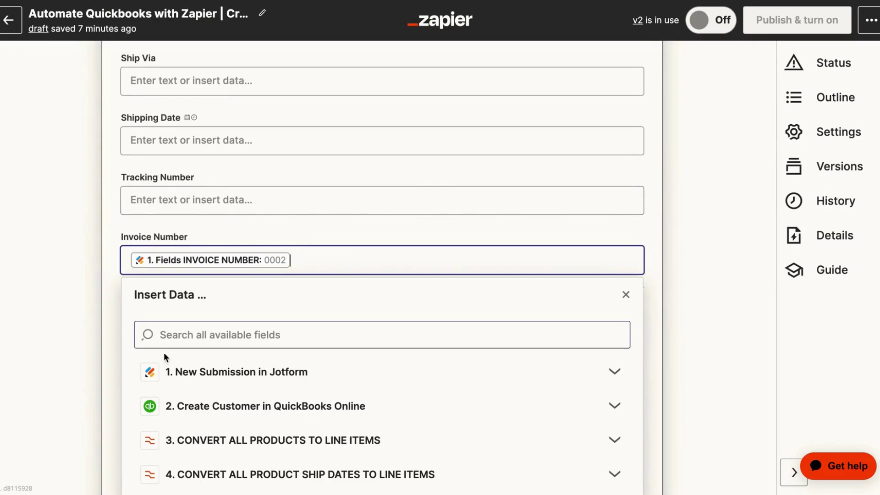
pyautogui.click(177, 372)
pyautogui.click(217, 335)
pyautogui.write('i')
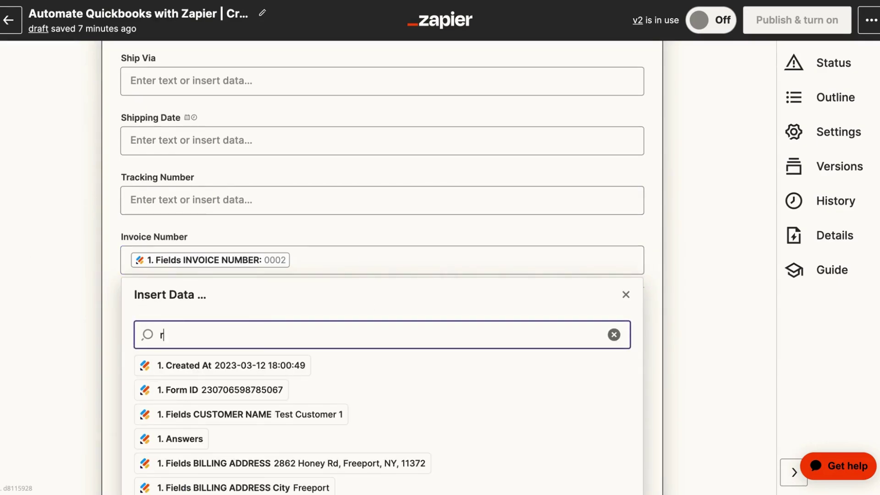
pyautogui.press('BackSpace')
pyautogui.write('invoice')
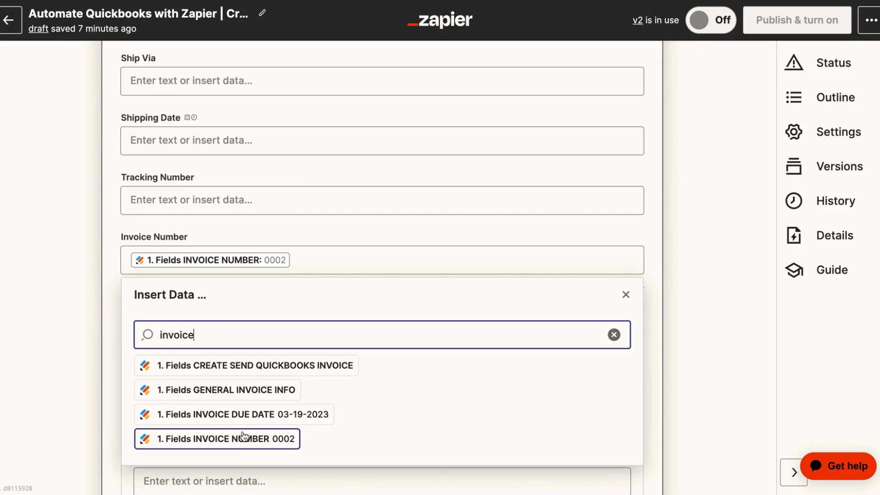
pyautogui.click(79, 287)
# - Examine the invoice's line item mappings for Service Date, Product/Service, Description, Quantity, Rate and Amount
pyautogui.scroll(-1, 98, 286)
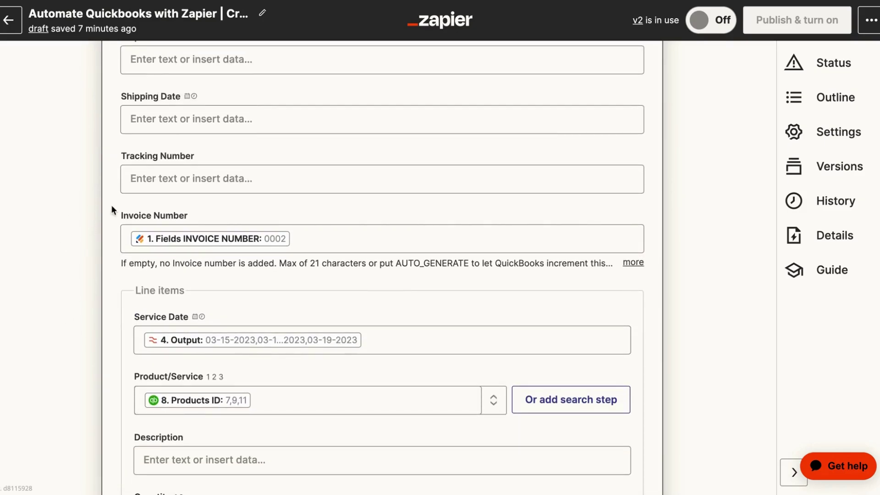
pyautogui.scroll(-3, 85, 279)
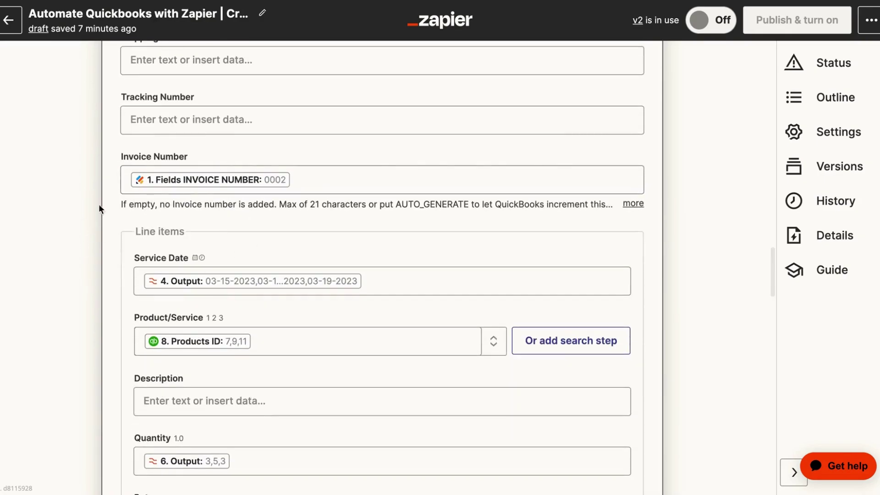
pyautogui.scroll(-1, 206, 279)
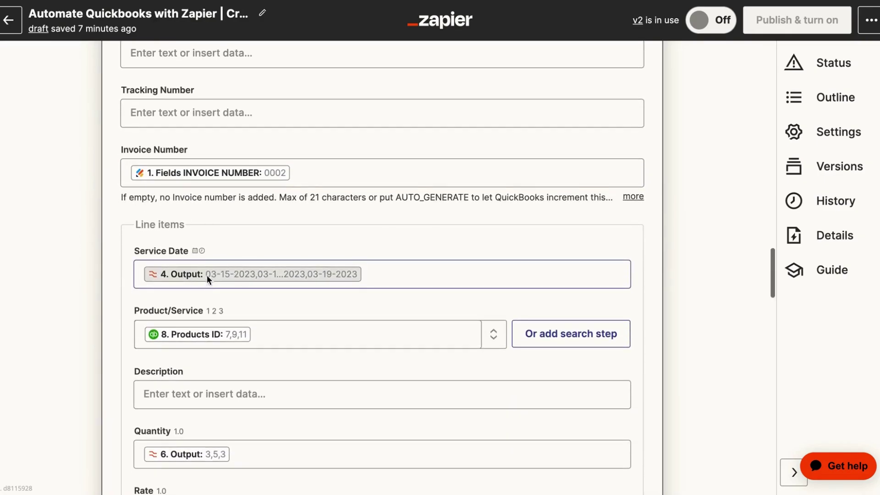
pyautogui.click(308, 177)
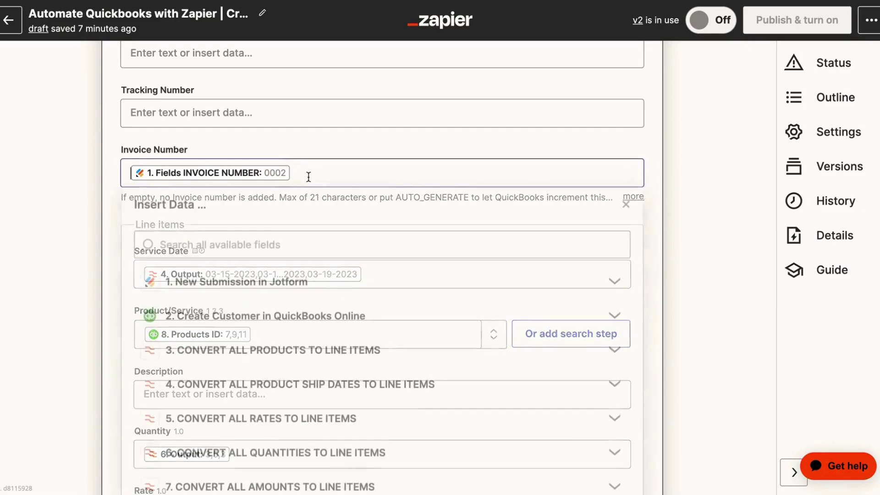
pyautogui.click(103, 195)
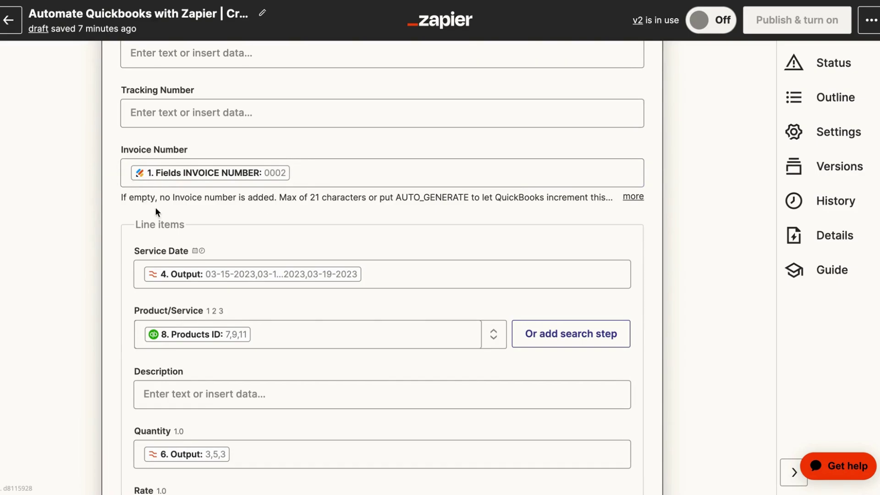
pyautogui.scroll(-2, 159, 213)
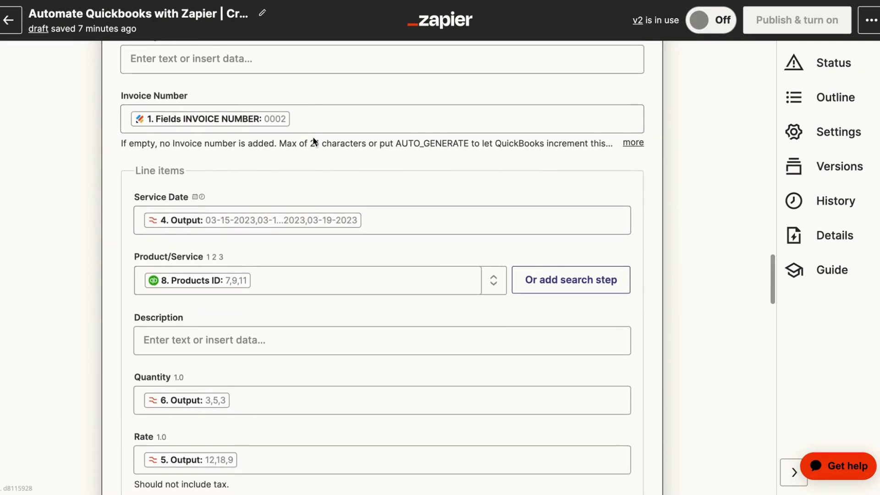
pyautogui.scroll(-1, 320, 158)
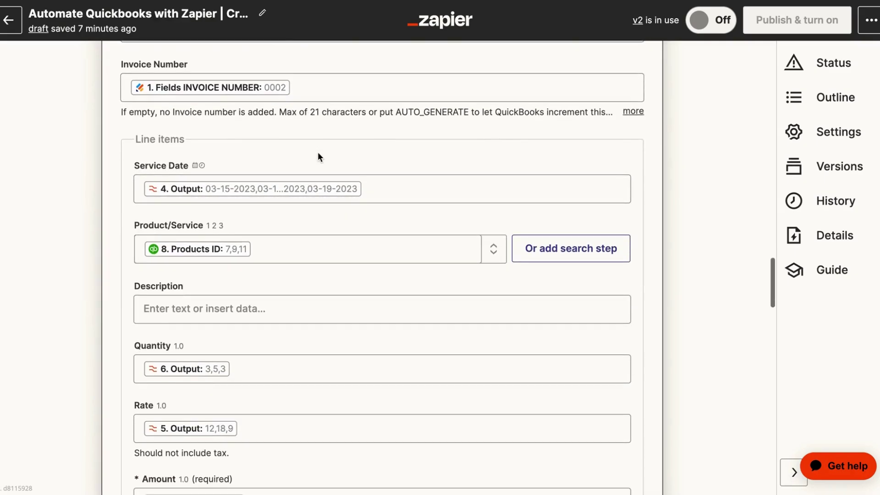
pyautogui.scroll(-1, 319, 110)
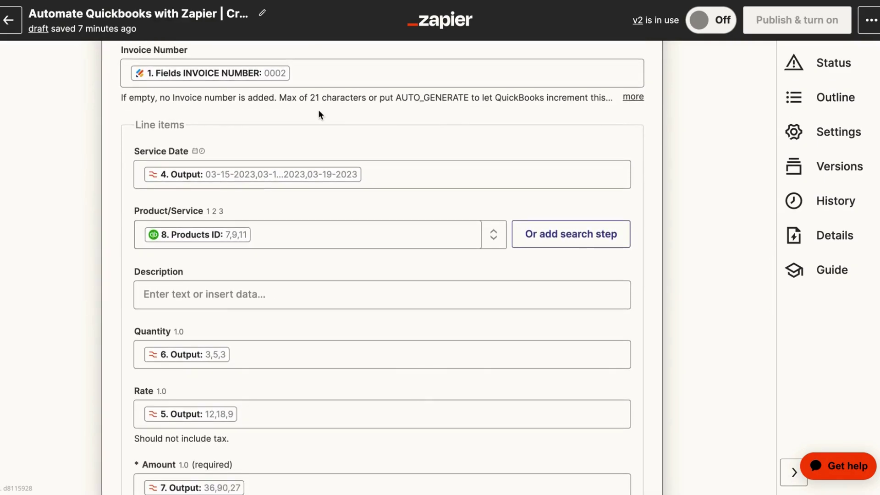
pyautogui.scroll(1, 318, 109)
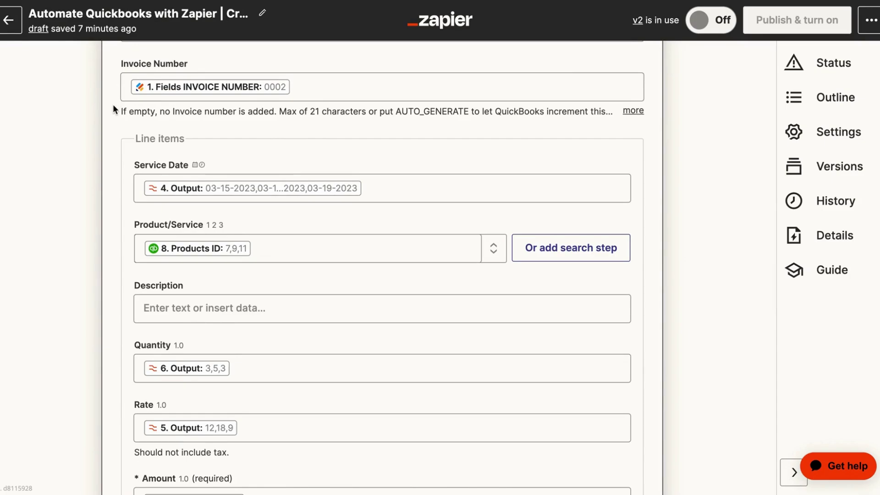
pyautogui.scroll(-1, 114, 118)
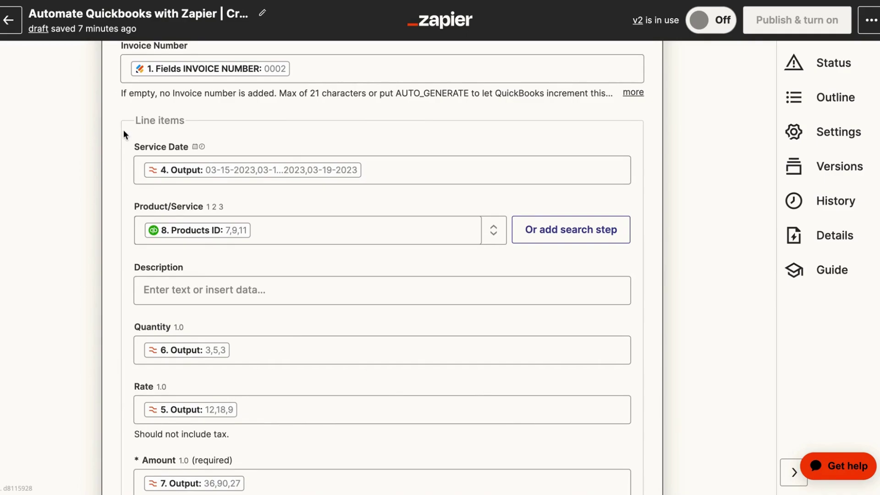
pyautogui.scroll(-1, 109, 196)
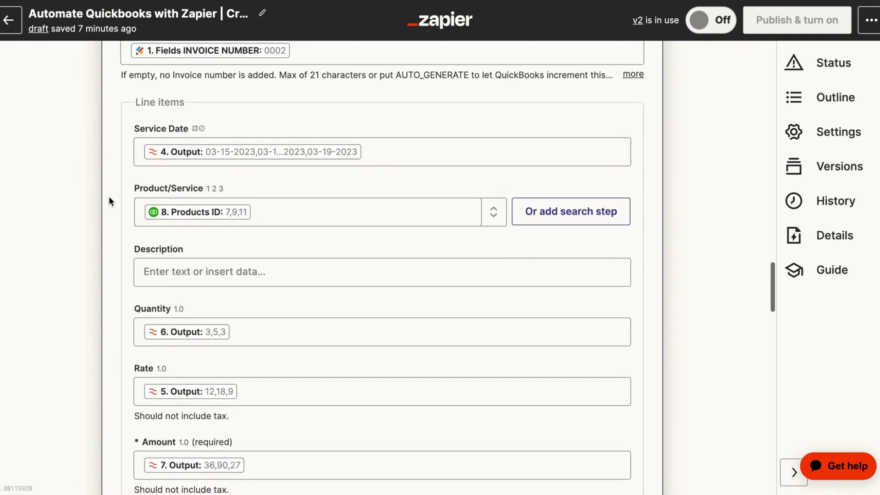
pyautogui.scroll(-1, 117, 175)
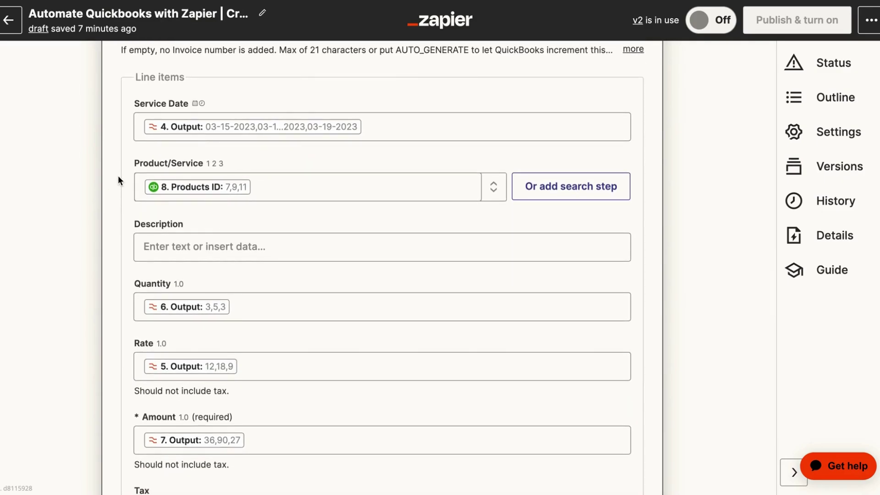
pyautogui.scroll(1, 118, 175)
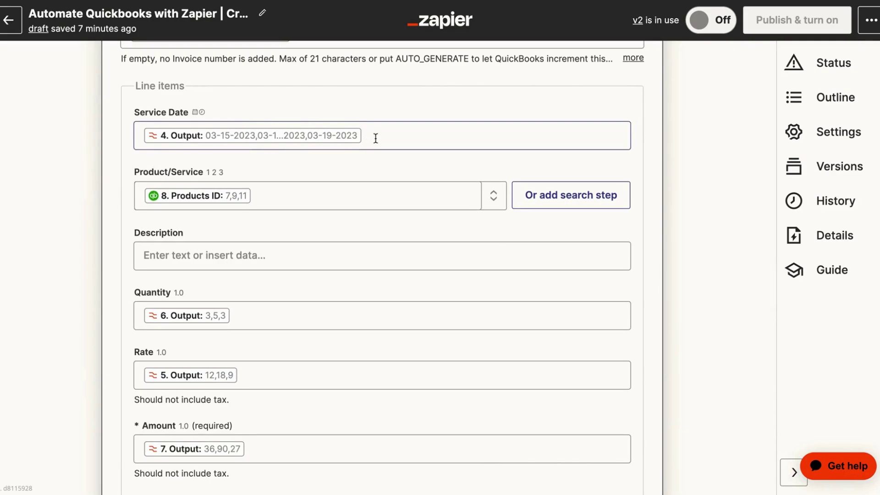
pyautogui.scroll(1, 179, 141)
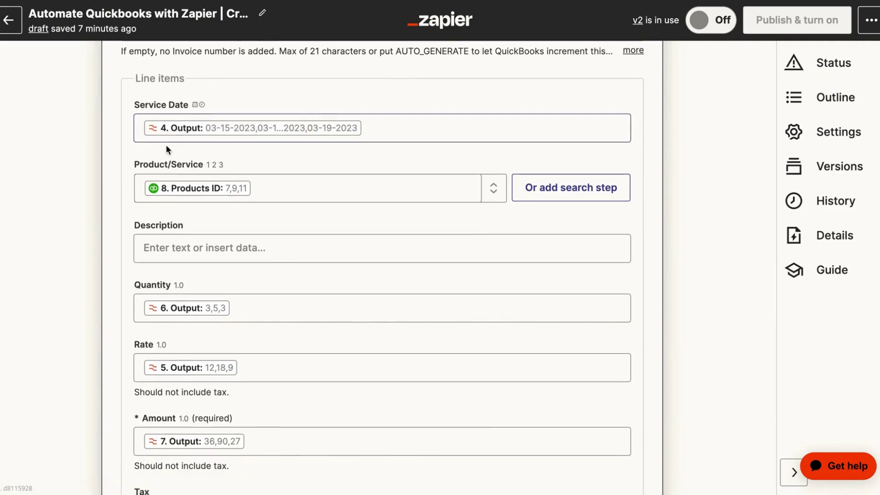
pyautogui.scroll(1, 166, 145)
pyautogui.scroll(2, 166, 145)
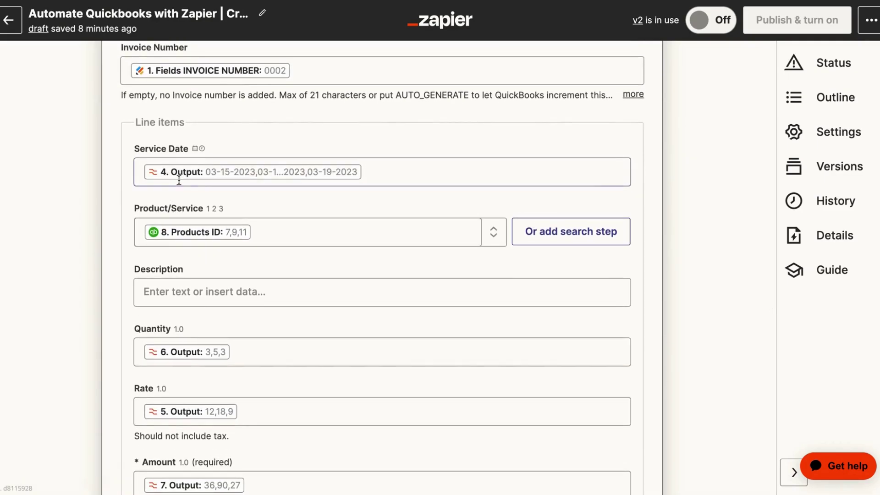
pyautogui.scroll(2, 189, 180)
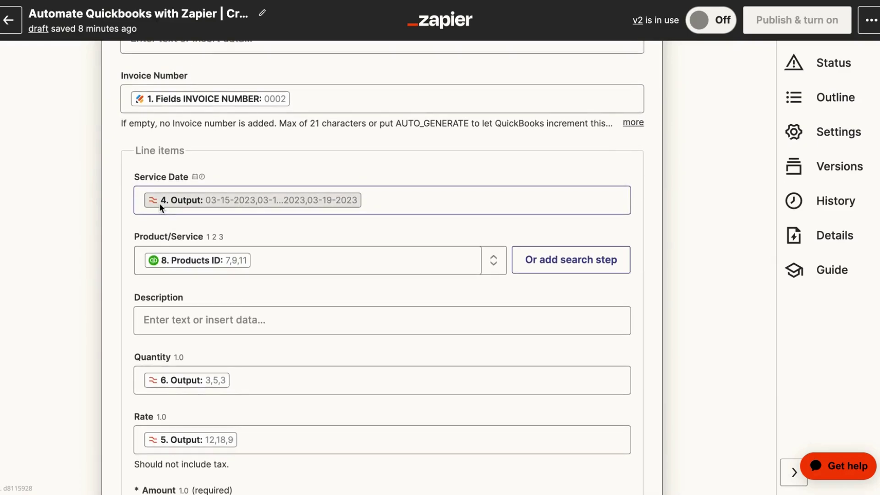
# - Review the test output of step 4, CONVERT ALL PRODUCT SHIP DATES TO LINE ITEMS, which feeds the Service Date
pyautogui.scroll(5, 159, 204)
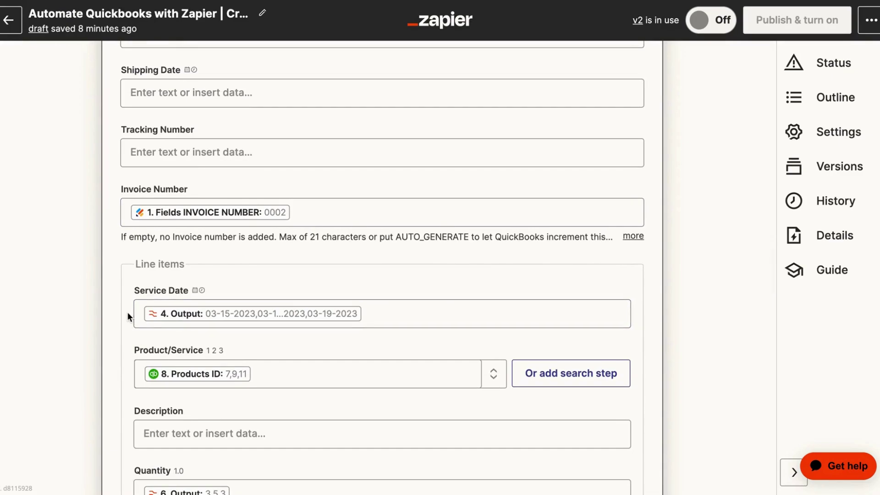
pyautogui.scroll(15, 128, 316)
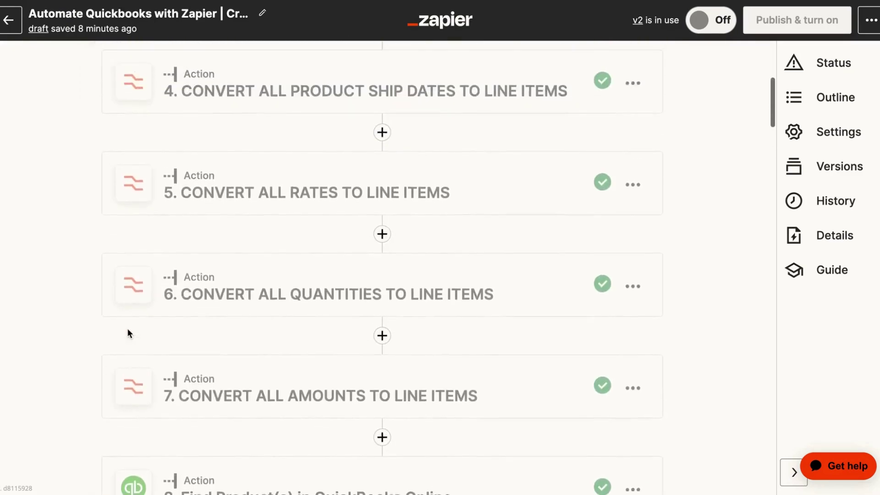
pyautogui.scroll(4, 128, 328)
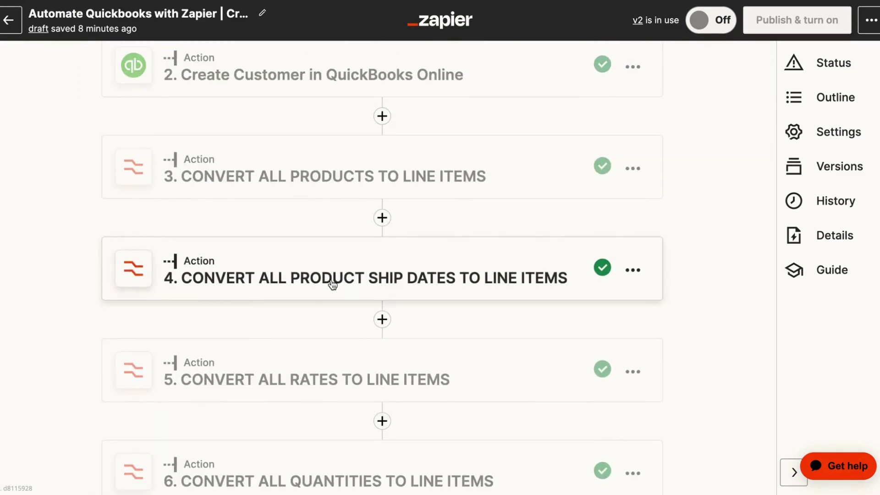
pyautogui.click(485, 297)
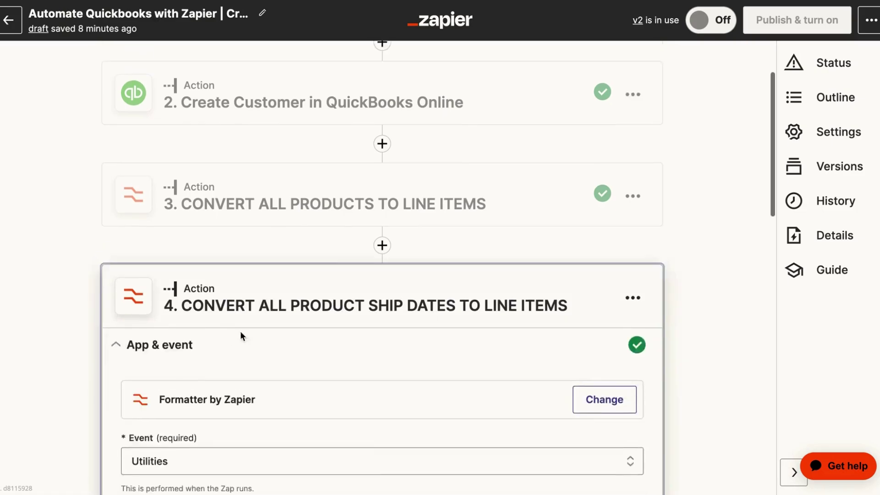
pyautogui.click(156, 420)
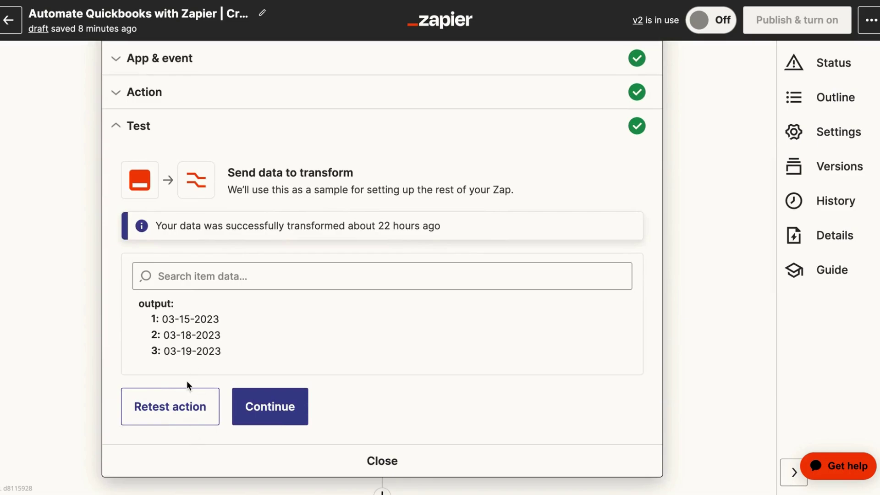
# - Reopen the field mappings of the Create Invoice in QuickBooks Online step at its line items
pyautogui.scroll(-15, 186, 380)
pyautogui.scroll(8, 186, 381)
pyautogui.scroll(-4, 186, 380)
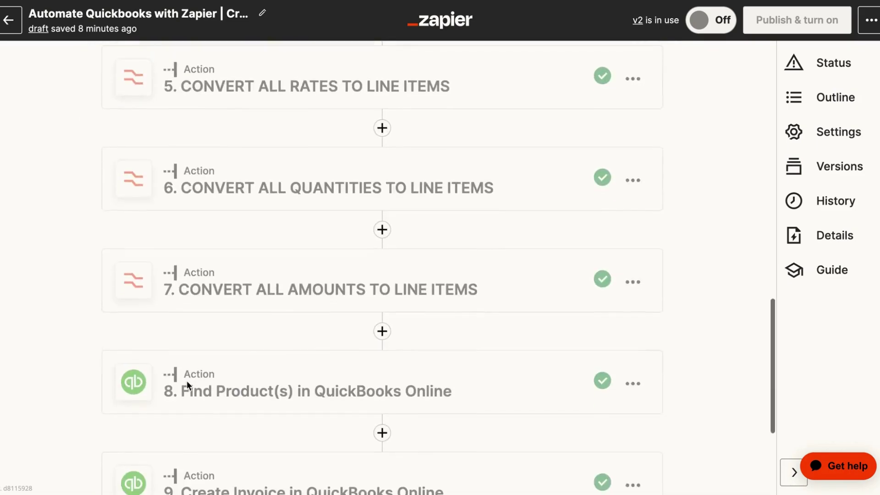
pyautogui.scroll(-2, 186, 380)
pyautogui.click(211, 432)
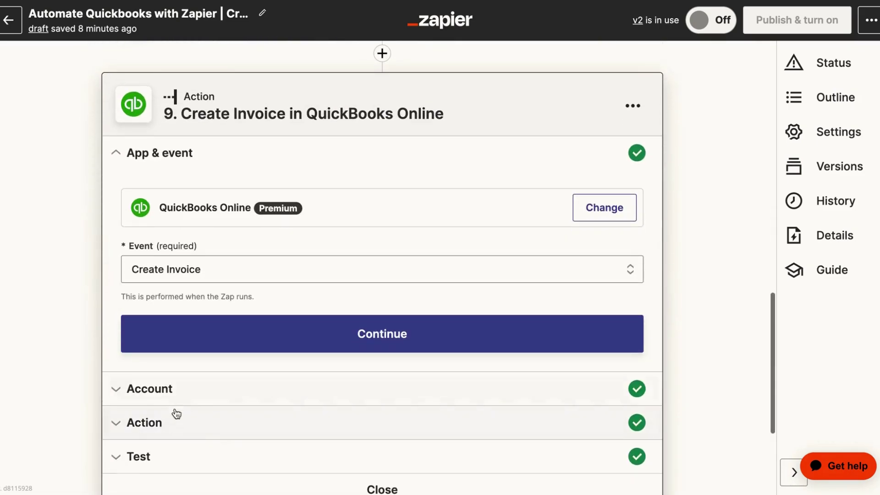
pyautogui.click(177, 415)
pyautogui.scroll(-12, 198, 321)
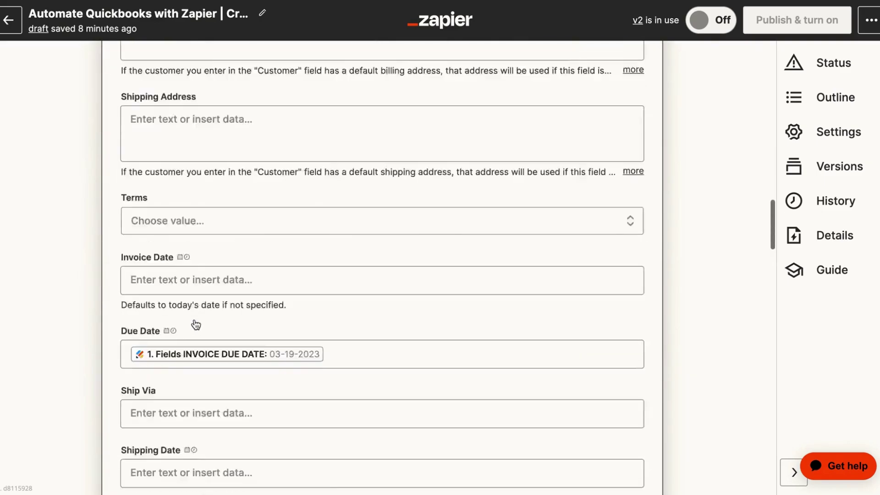
pyautogui.scroll(-15, 197, 324)
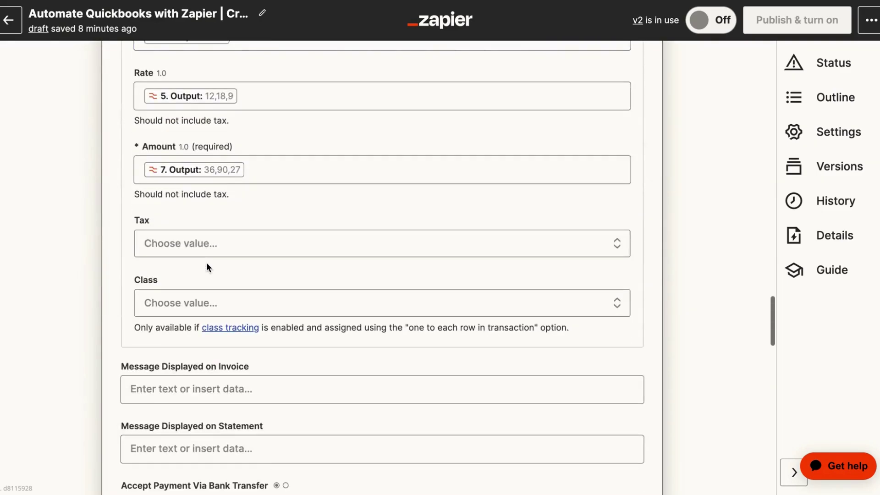
pyautogui.scroll(-10, 206, 262)
pyautogui.scroll(20, 206, 264)
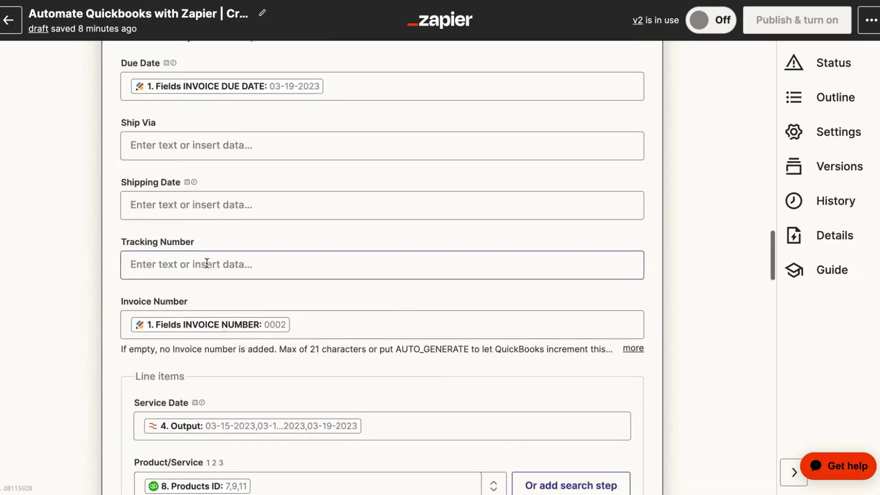
pyautogui.scroll(-5, 206, 262)
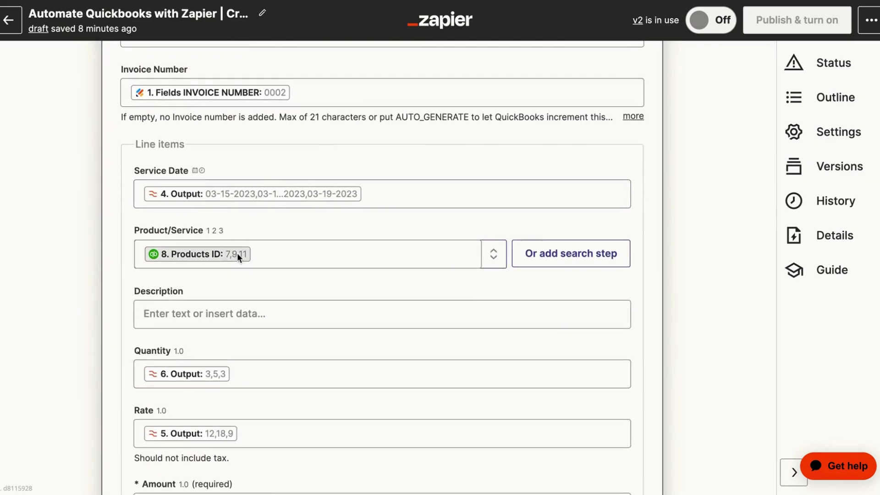
# - Trace the line items' Product/Service mapping to the Products ID output of step 8
pyautogui.scroll(-2, 237, 253)
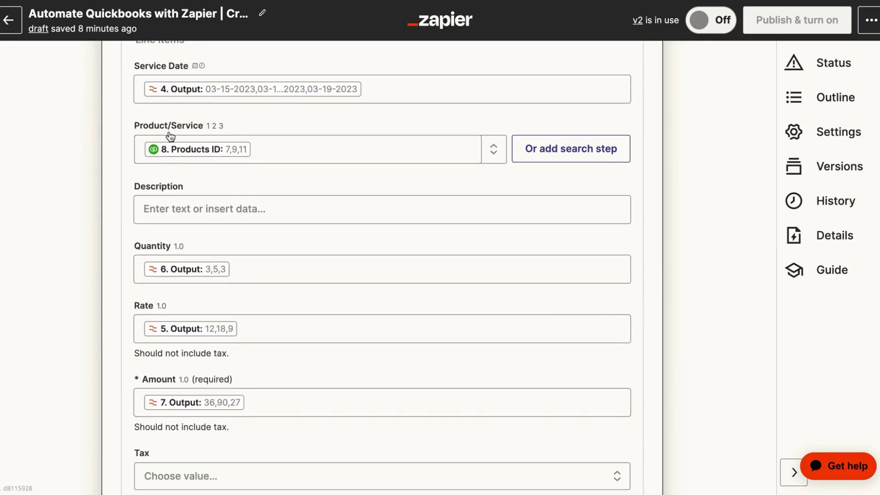
pyautogui.scroll(1, 145, 161)
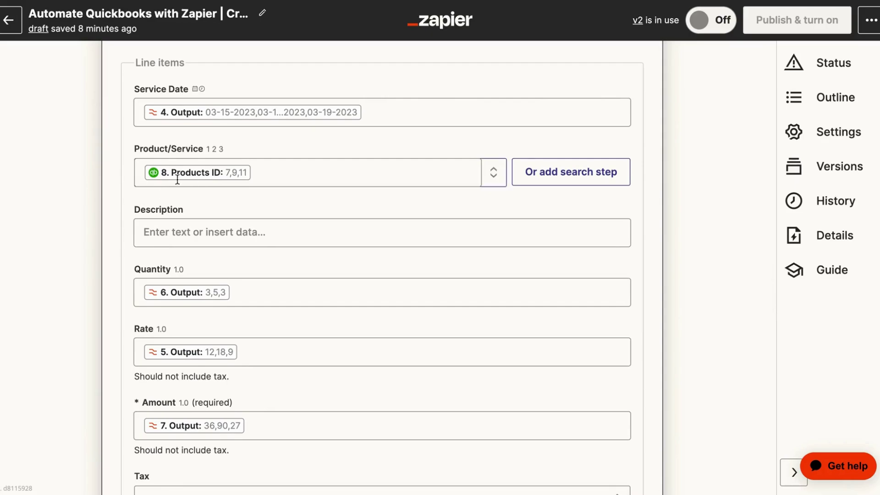
pyautogui.scroll(4, 178, 180)
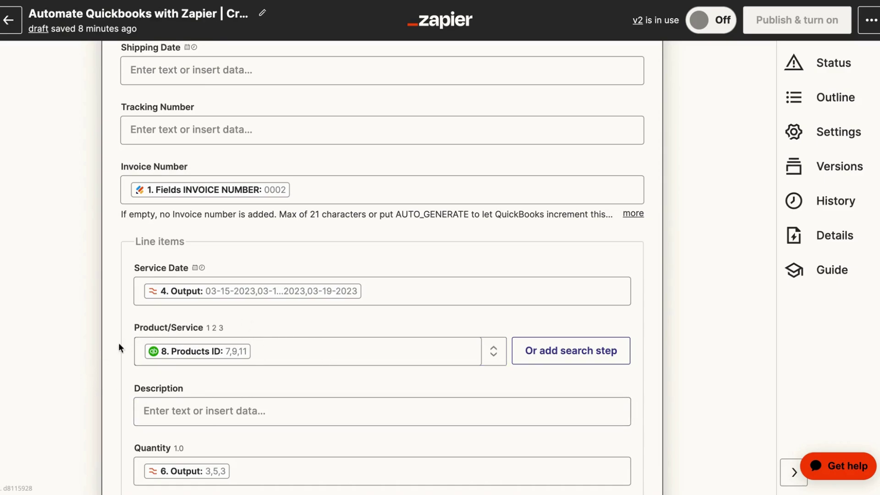
pyautogui.scroll(15, 138, 315)
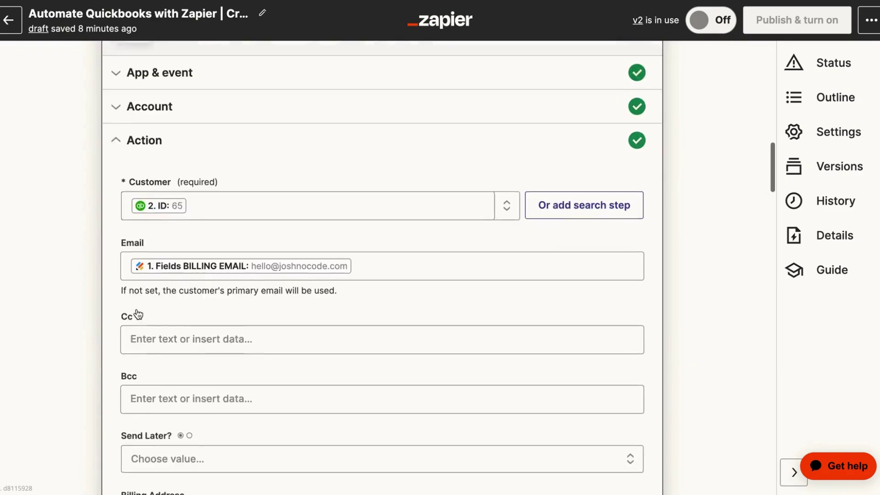
# - Open the Find Product(s) in QuickBooks Online step and show its test results
pyautogui.scroll(20, 138, 315)
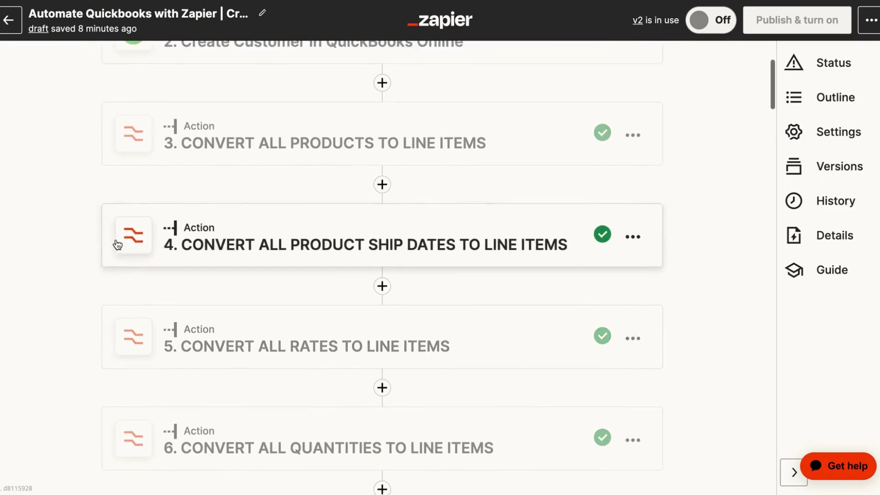
pyautogui.scroll(1, 224, 173)
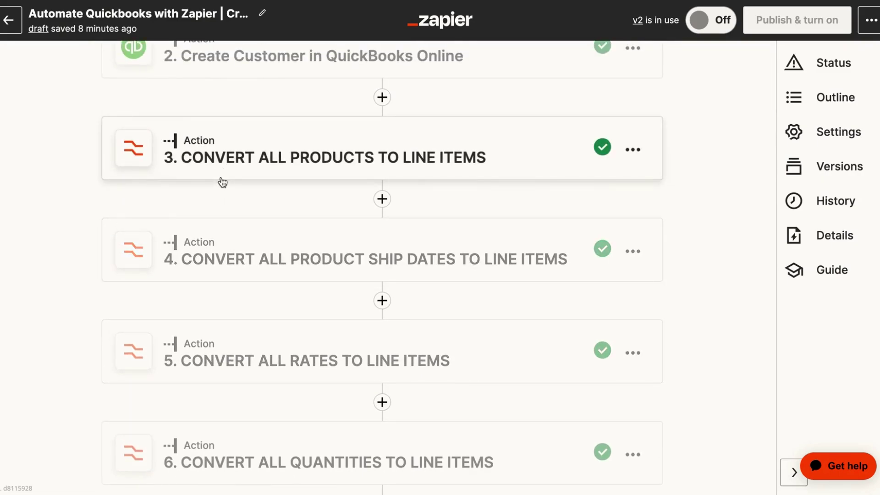
pyautogui.scroll(-10, 223, 182)
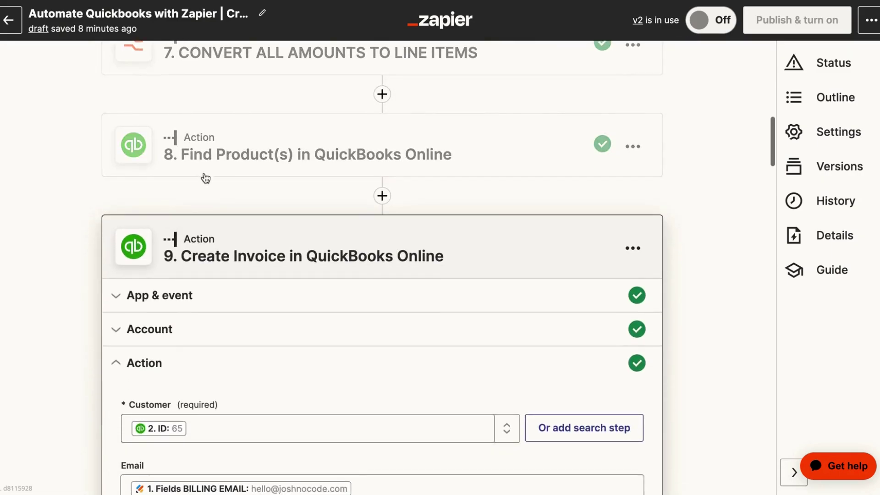
pyautogui.click(167, 168)
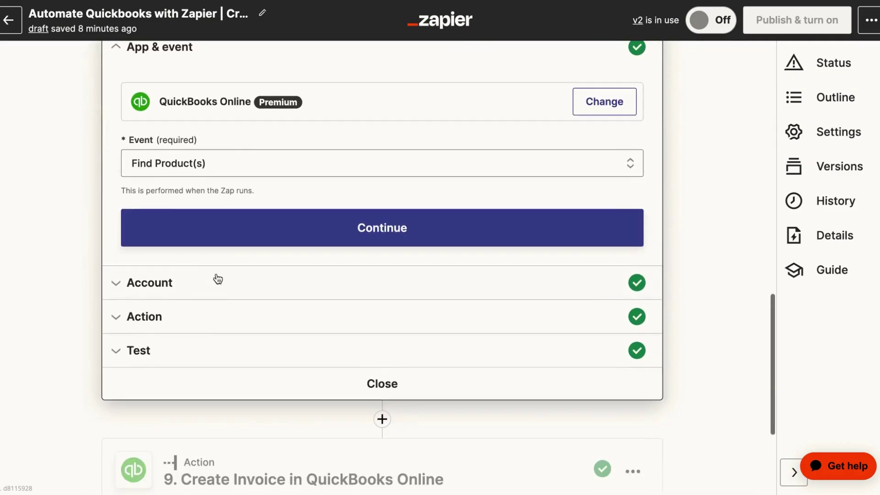
pyautogui.scroll(1, 169, 229)
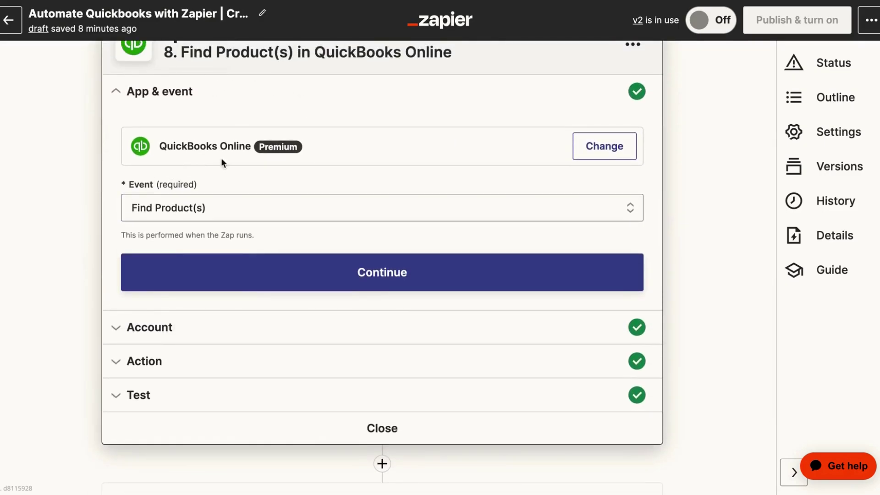
pyautogui.click(187, 392)
pyautogui.scroll(-2, 182, 394)
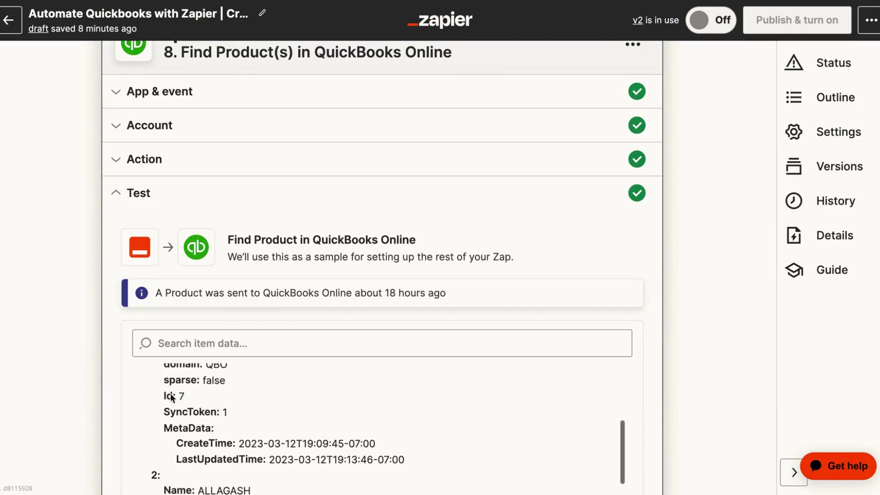
# - Examine the returned product records in the test data, checking each product's name and Id
pyautogui.scroll(5, 199, 402)
pyautogui.scroll(1, 97, 382)
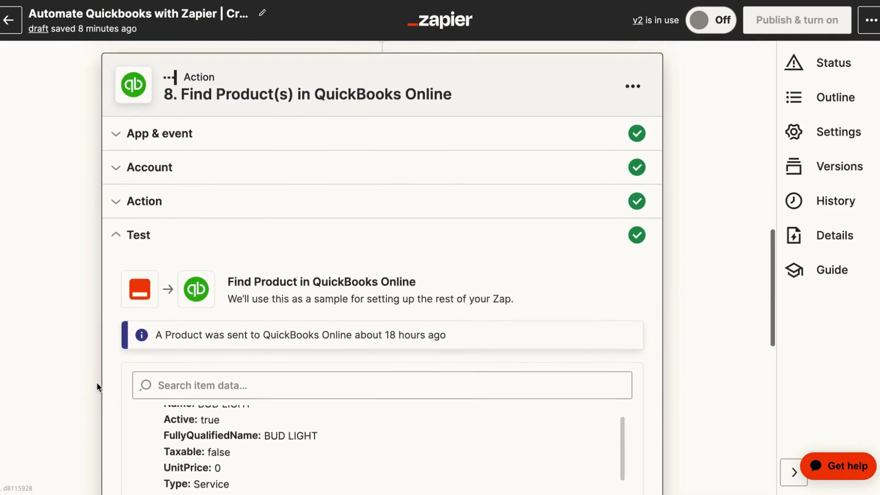
pyautogui.scroll(-4, 182, 290)
pyautogui.scroll(1, 203, 297)
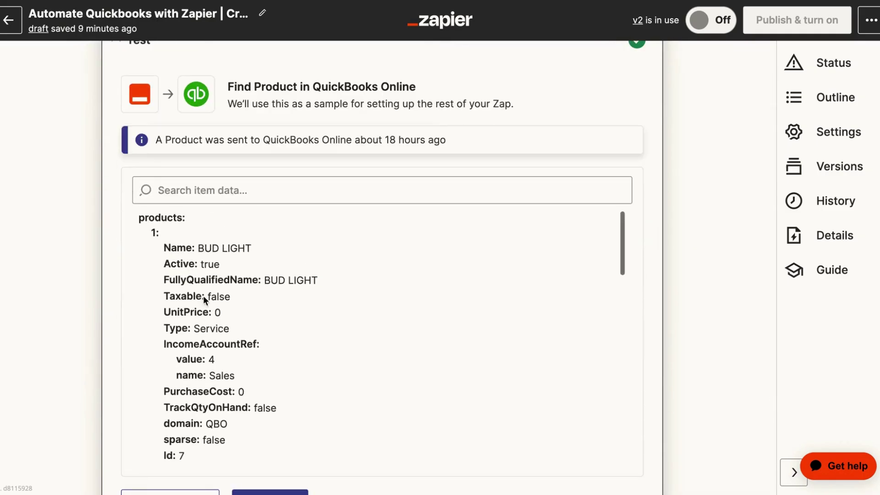
pyautogui.scroll(-3, 202, 297)
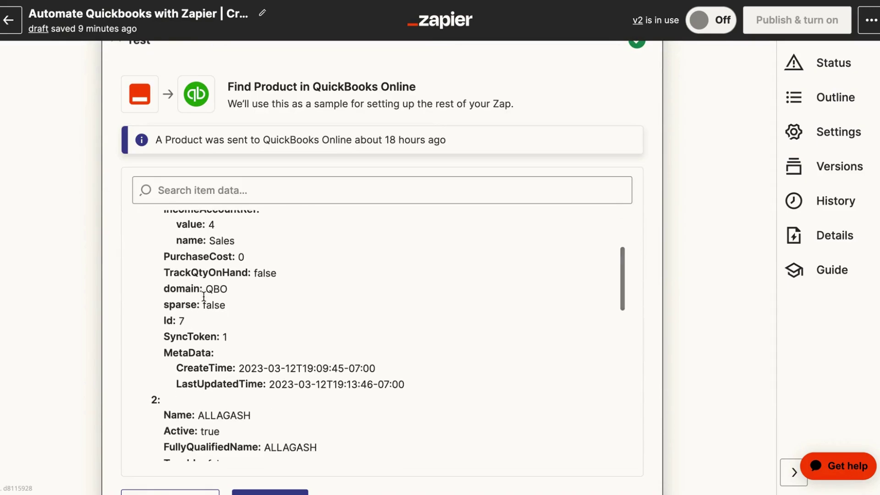
pyautogui.scroll(1, 204, 296)
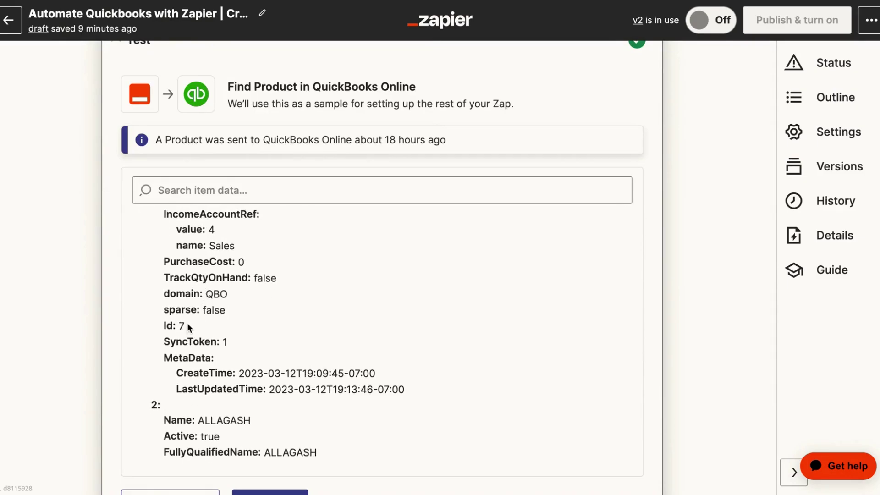
pyautogui.scroll(-3, 188, 328)
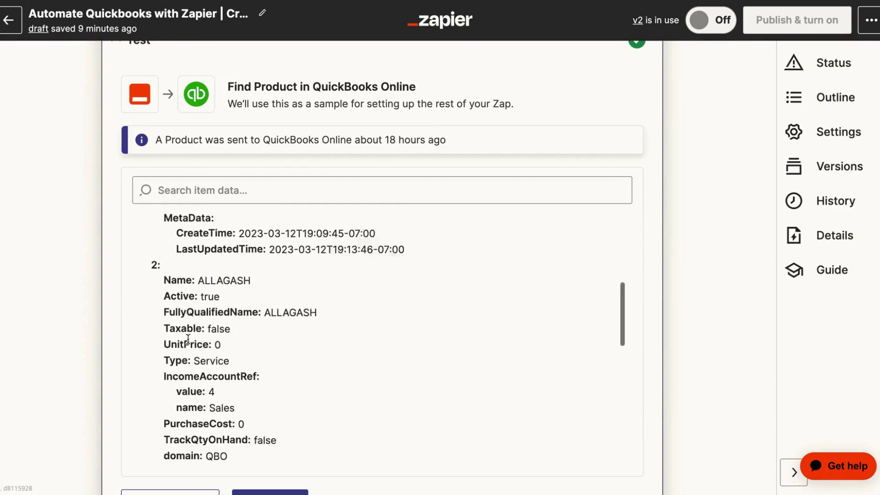
pyautogui.scroll(-2, 188, 339)
pyautogui.scroll(-7, 180, 417)
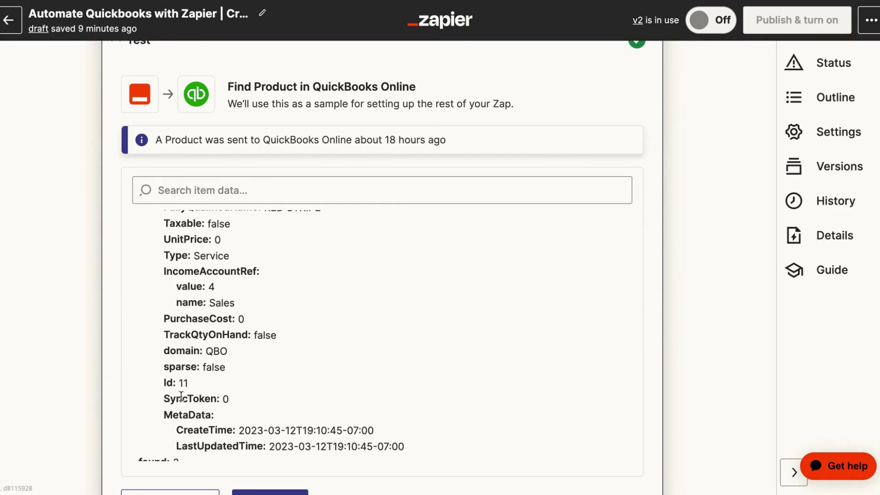
pyautogui.scroll(-1, 141, 396)
pyautogui.scroll(-8, 55, 361)
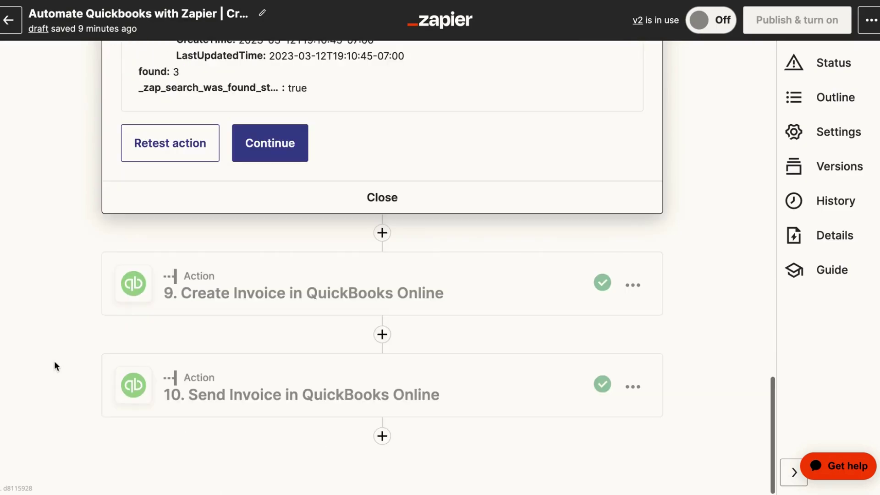
# - Open the Create Invoice step and examine how its line item fields map to the product search and line-item conversion steps
pyautogui.click(260, 290)
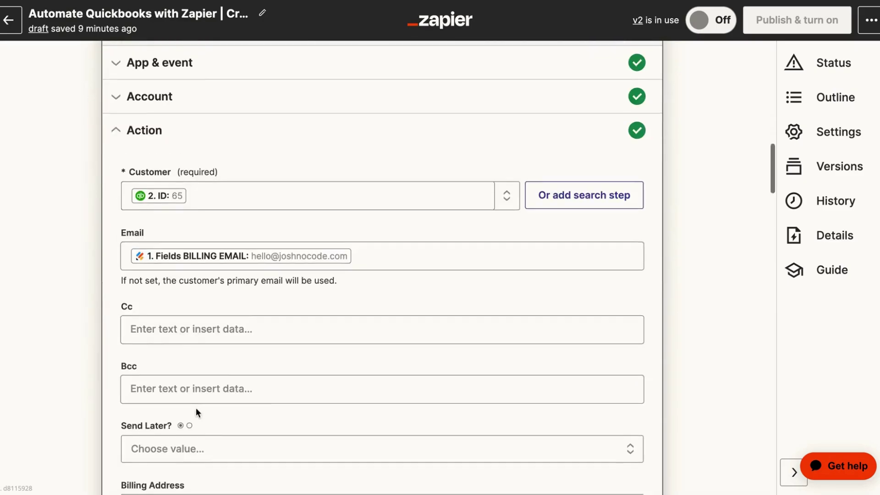
pyautogui.scroll(-10, 196, 412)
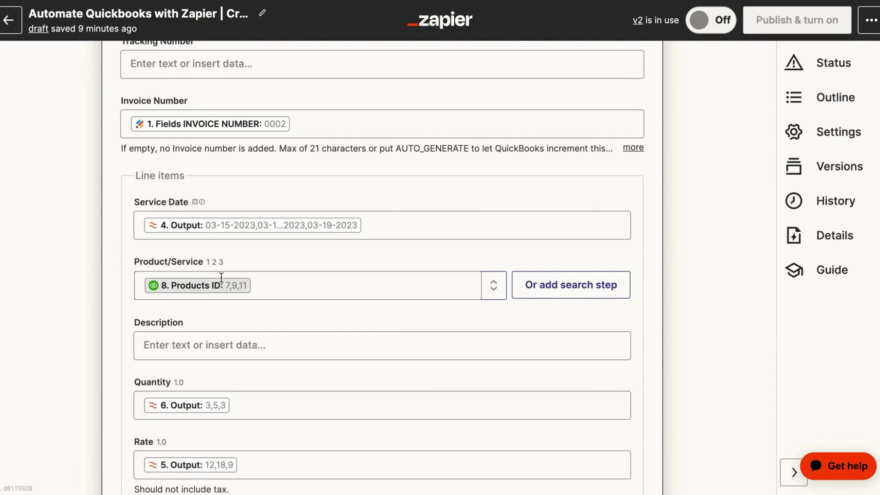
pyautogui.scroll(-1, 238, 301)
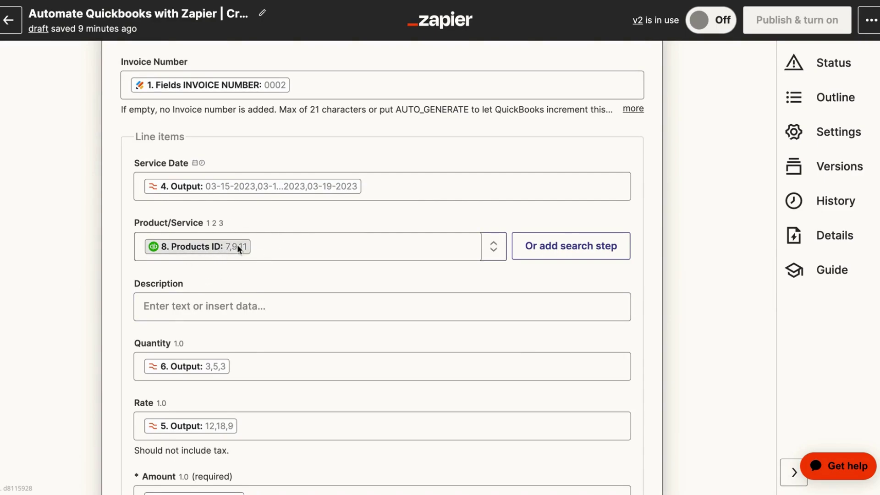
pyautogui.scroll(-1, 246, 290)
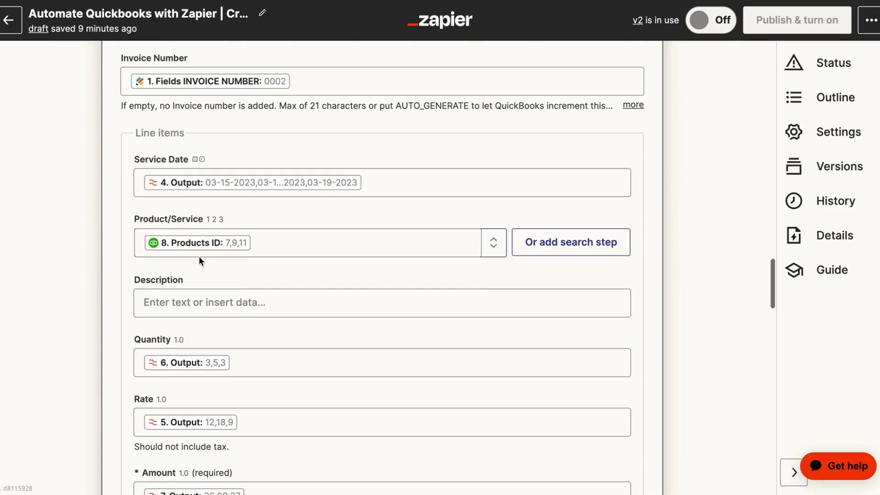
pyautogui.scroll(-5, 225, 259)
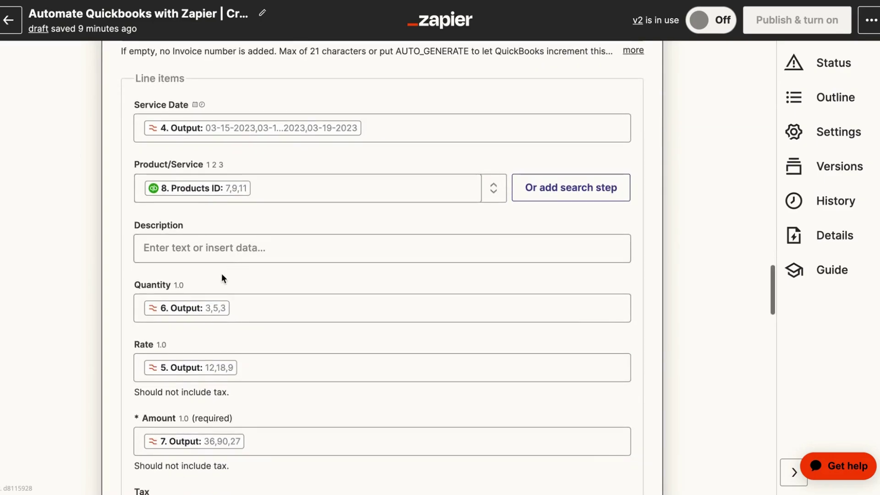
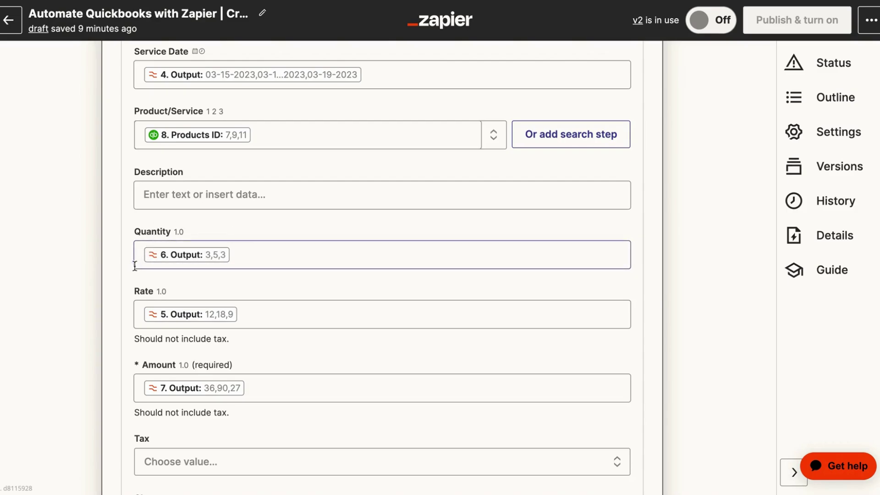
pyautogui.scroll(-1, 123, 293)
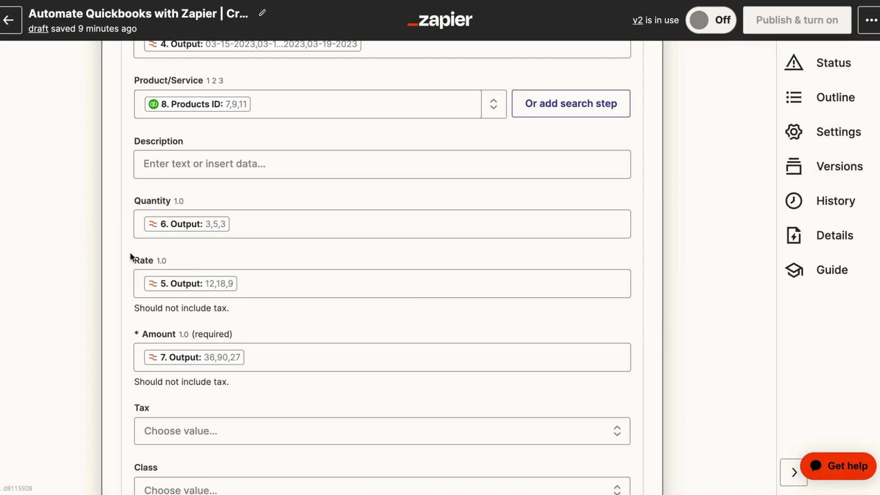
pyautogui.scroll(-1, 170, 334)
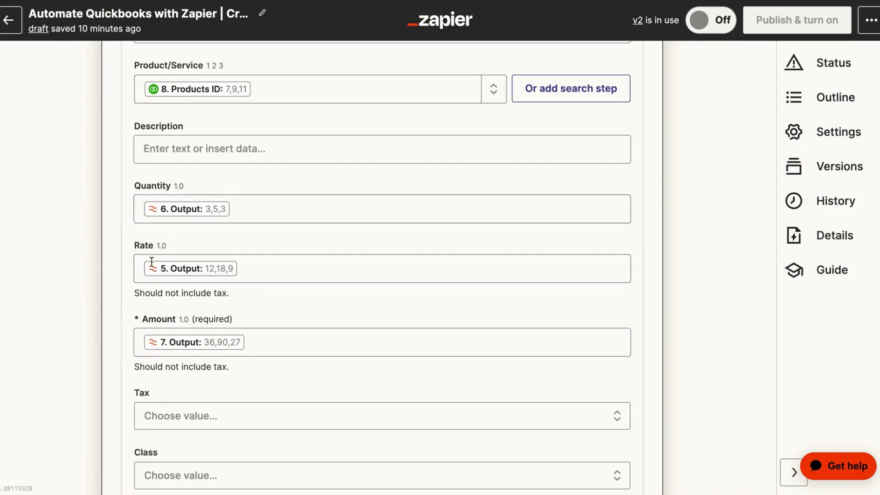
pyautogui.scroll(15, 104, 255)
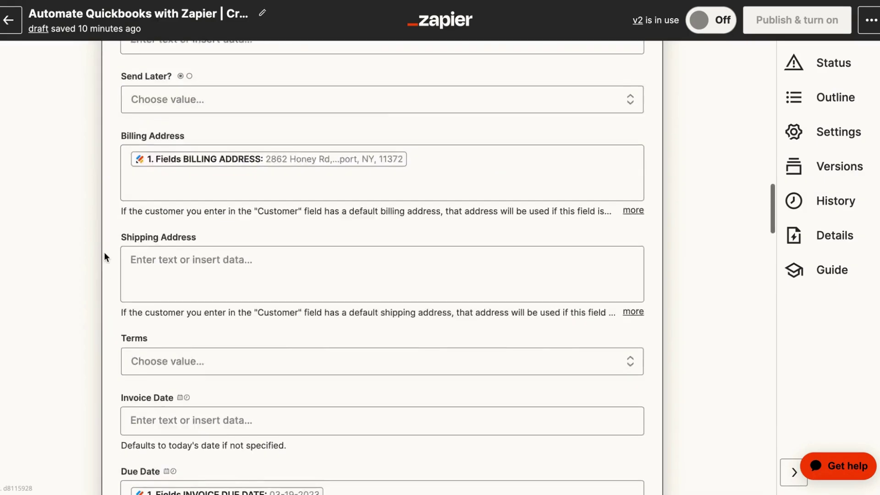
pyautogui.scroll(14, 104, 252)
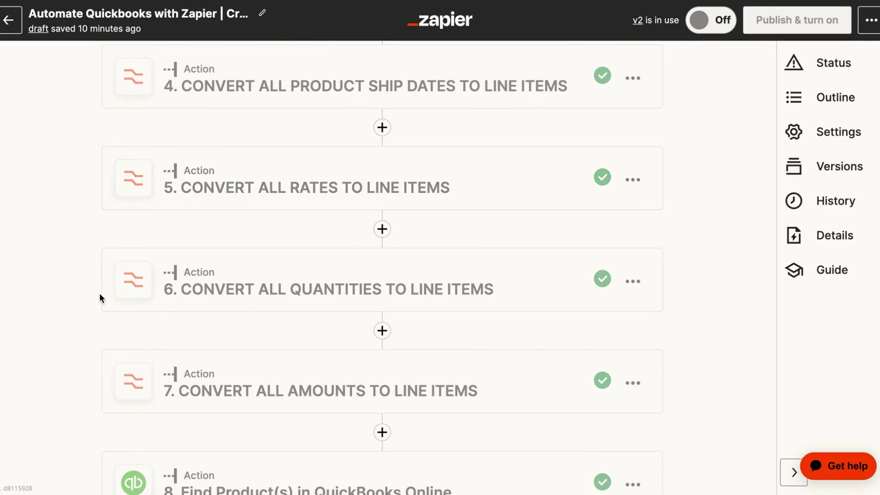
pyautogui.scroll(-1, 96, 341)
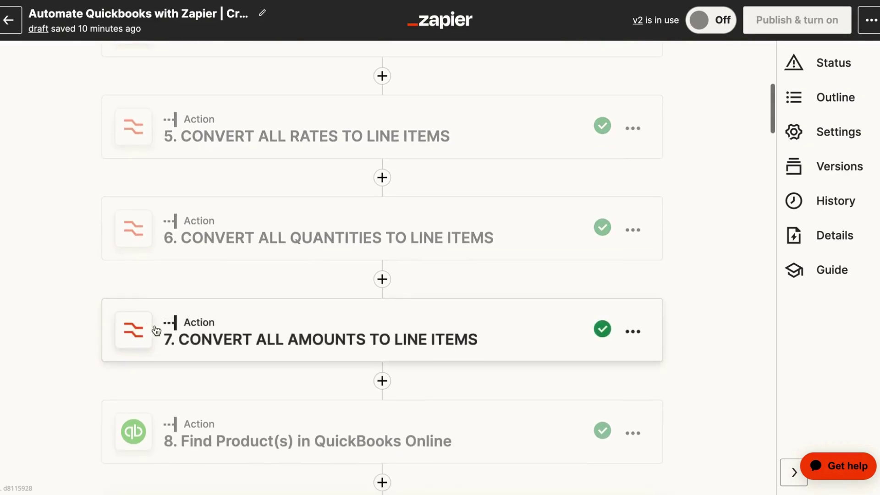
pyautogui.scroll(-1, 158, 410)
pyautogui.scroll(-20, 155, 427)
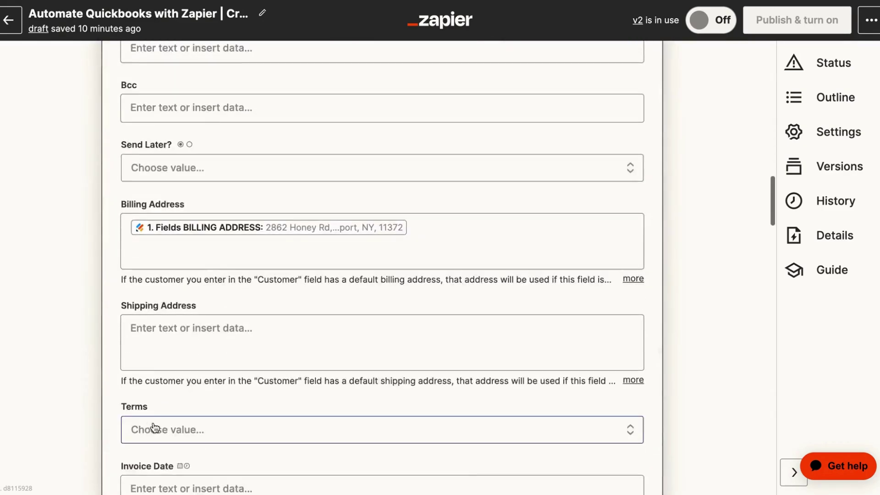
pyautogui.scroll(3, 153, 422)
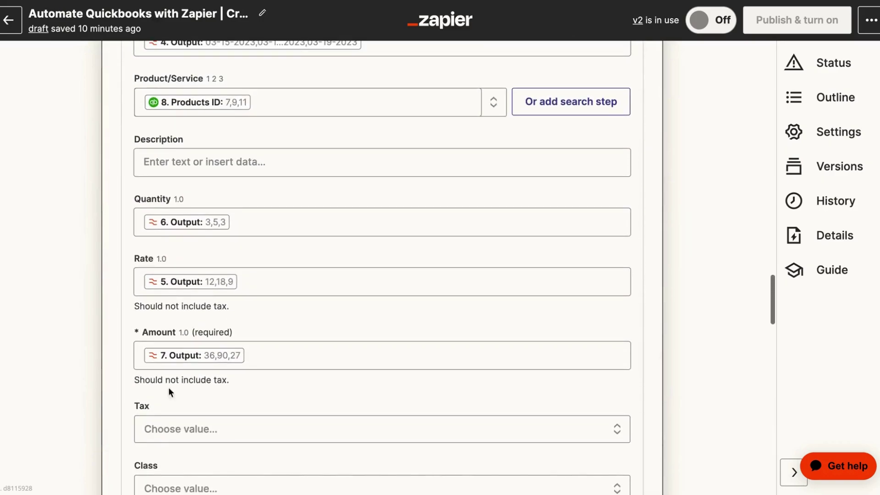
# - Search the data available for the line items' Amount field for "amount", and clear the search
pyautogui.click(287, 356)
pyautogui.scroll(-3, 255, 275)
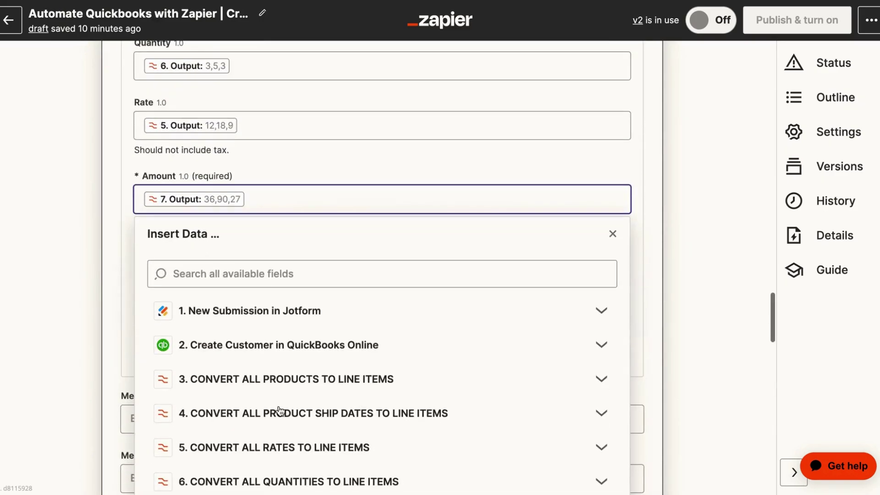
pyautogui.click(255, 275)
pyautogui.write('amount')
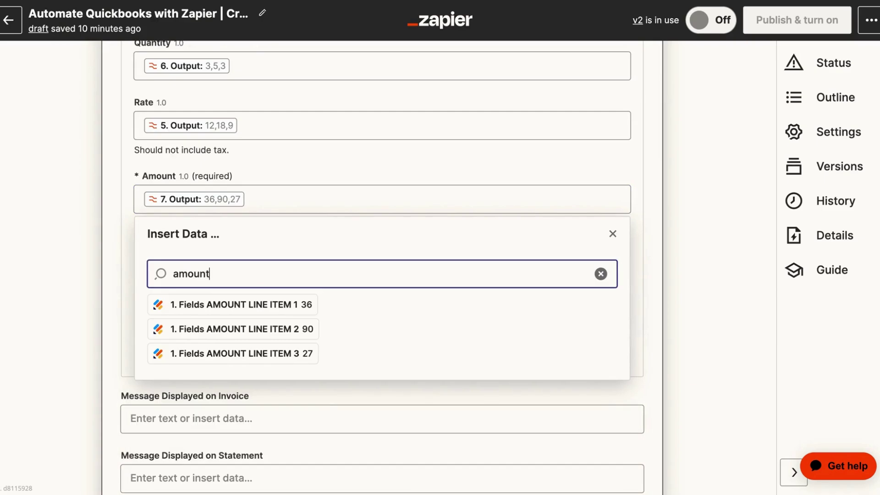
pyautogui.press('BackSpace')
pyautogui.press('BackSpace')
pyautogui.press('BackSpace')
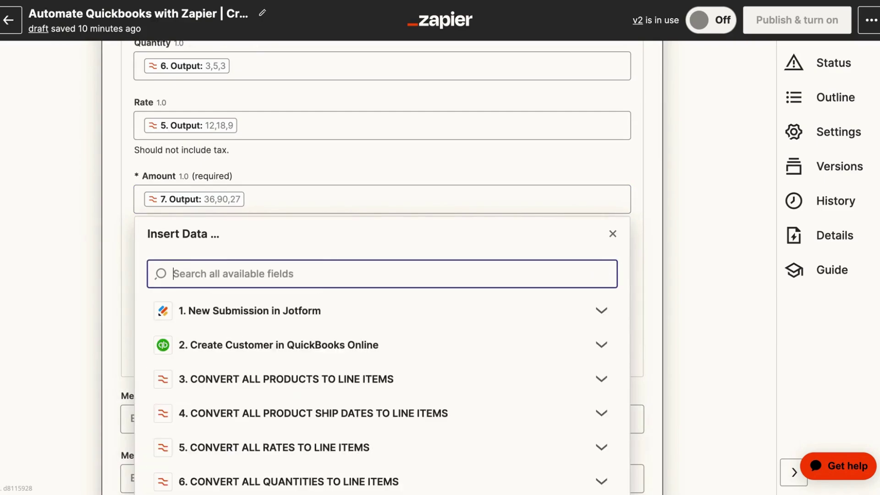
# - Insert the Output of CONVERT ALL AMOUNTS TO LINE ITEMS into the Amount field, and remove the duplicate entry
pyautogui.scroll(-3, 207, 451)
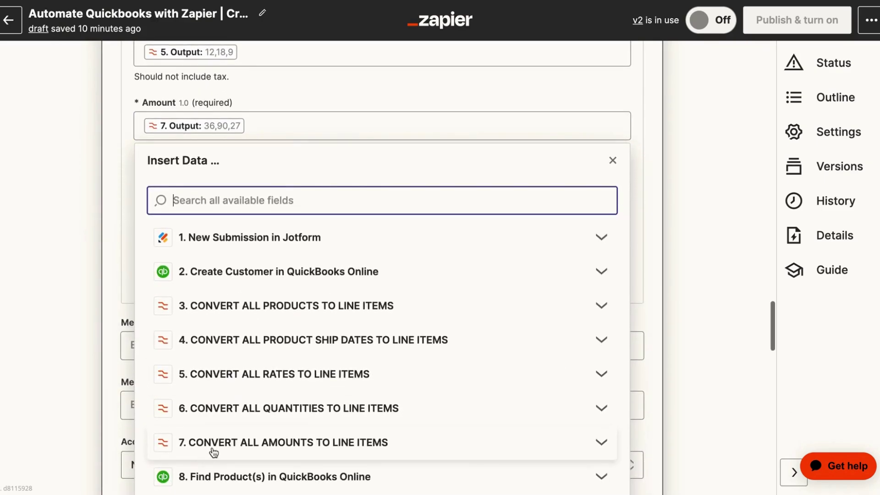
pyautogui.click(222, 395)
pyautogui.scroll(-2, 193, 420)
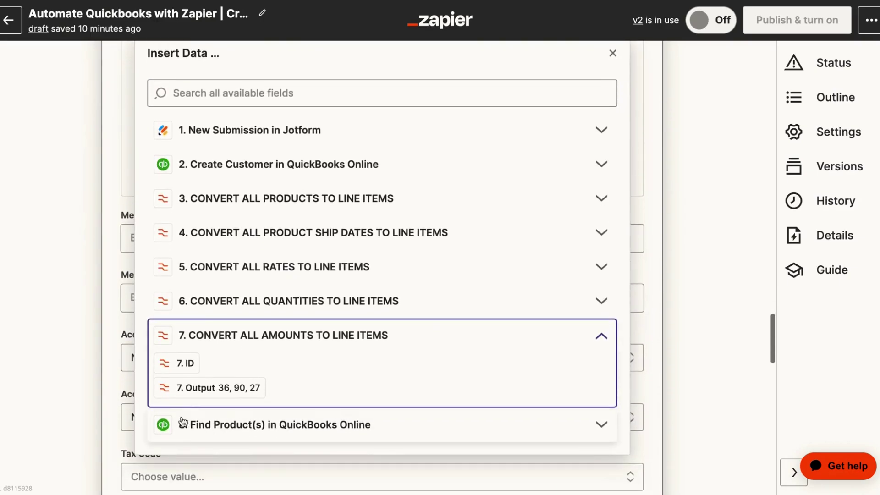
pyautogui.click(213, 387)
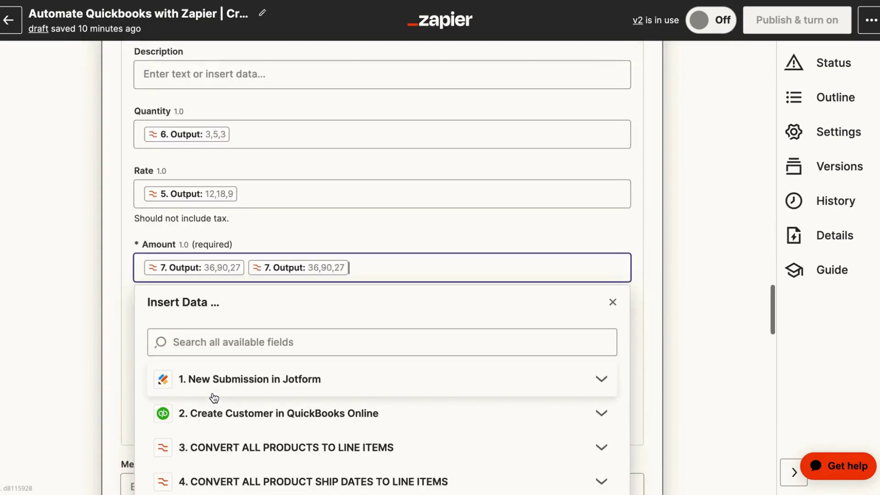
pyautogui.press('BackSpace')
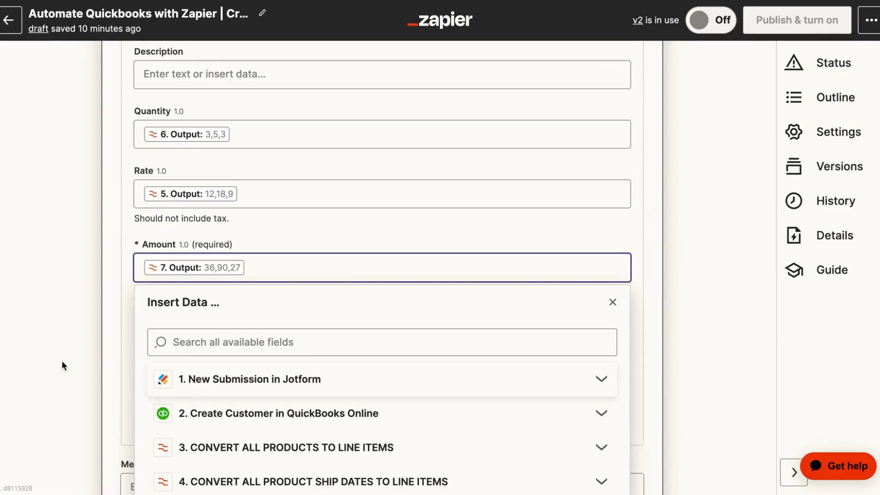
pyautogui.click(65, 327)
# - Refresh the Create Invoice step's fields, continue past its action settings, and test the action
pyautogui.scroll(-5, 70, 323)
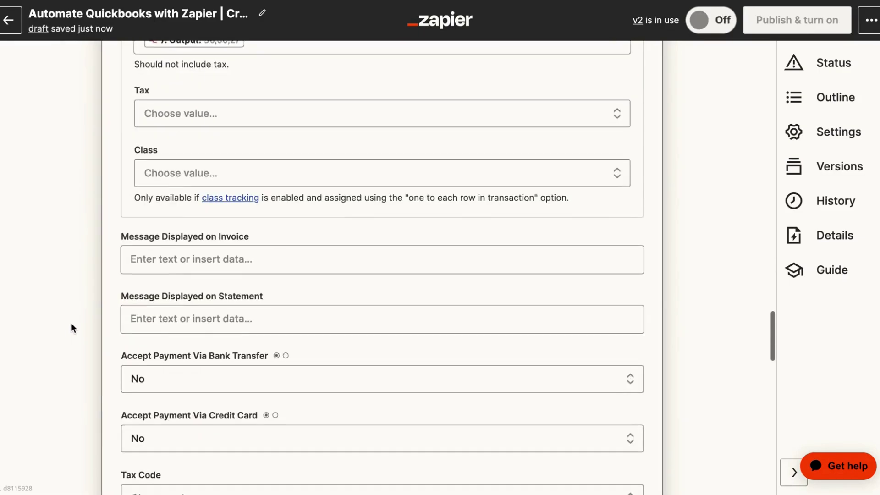
pyautogui.scroll(-9, 71, 323)
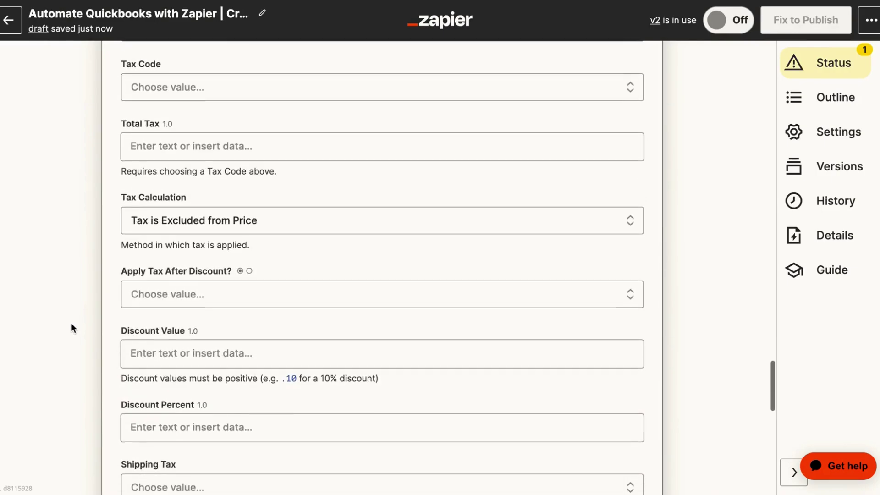
pyautogui.scroll(-15, 71, 326)
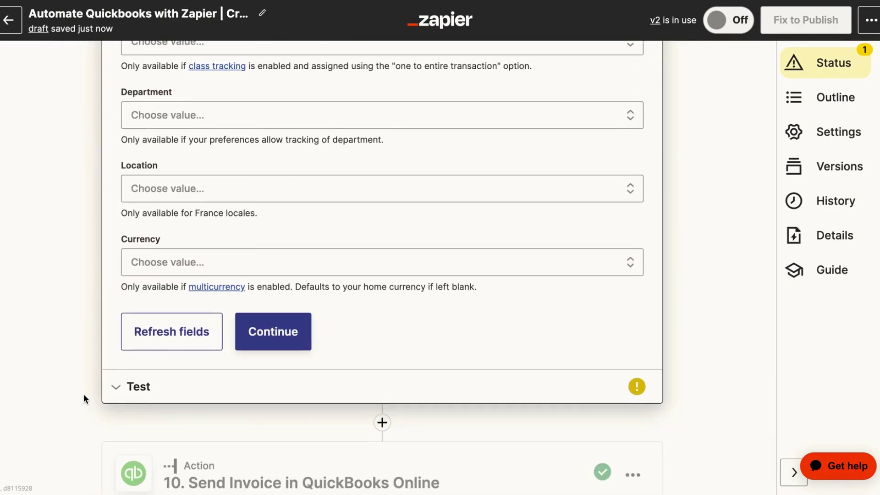
pyautogui.scroll(3, 83, 395)
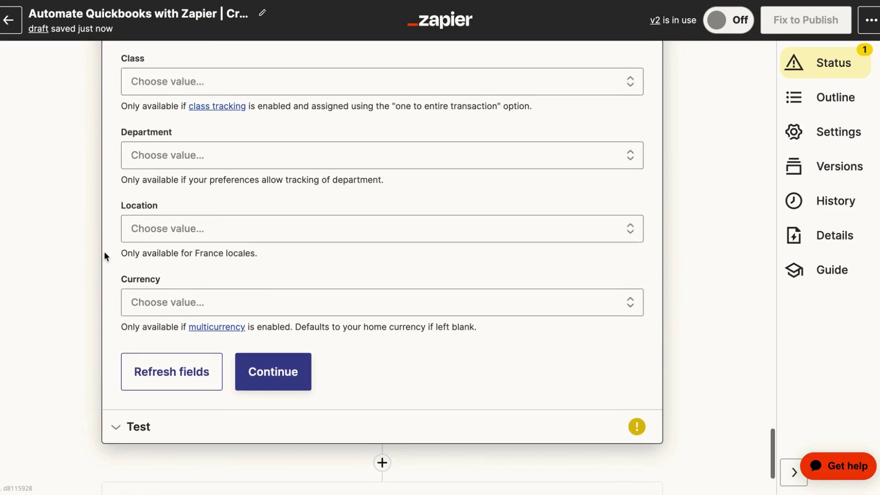
pyautogui.scroll(-4, 114, 256)
pyautogui.click(180, 282)
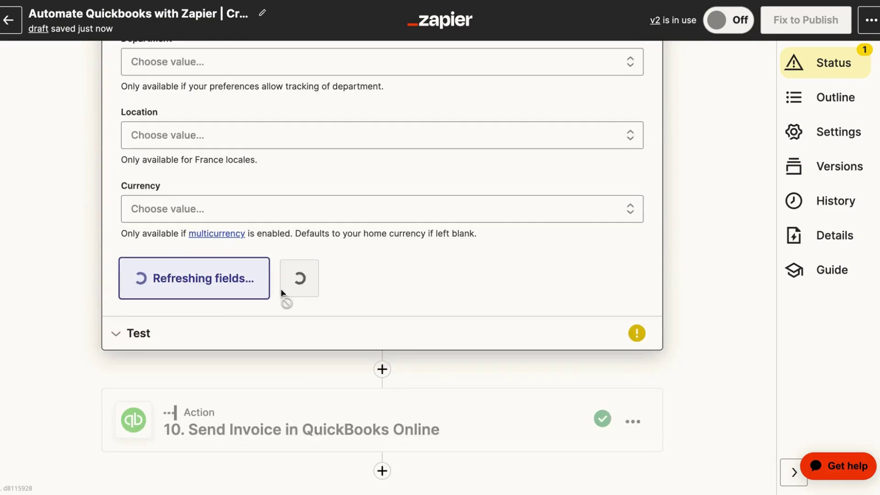
pyautogui.click(289, 279)
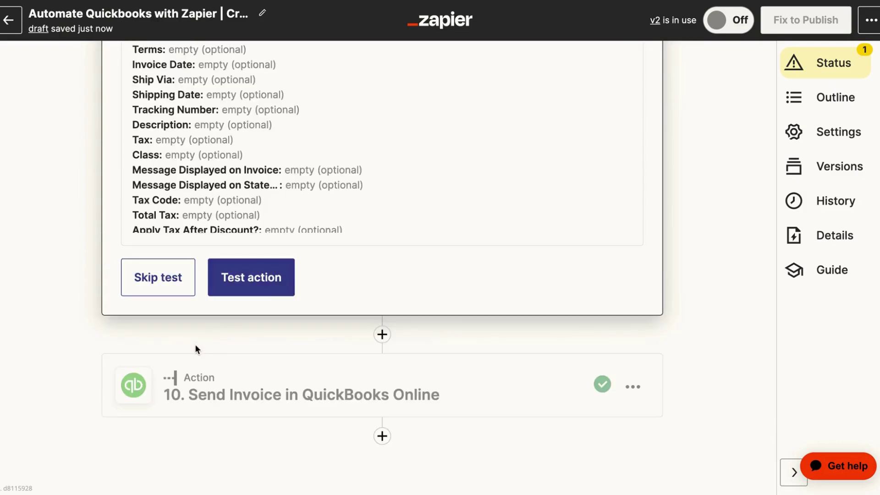
pyautogui.click(252, 284)
pyautogui.scroll(5, 253, 273)
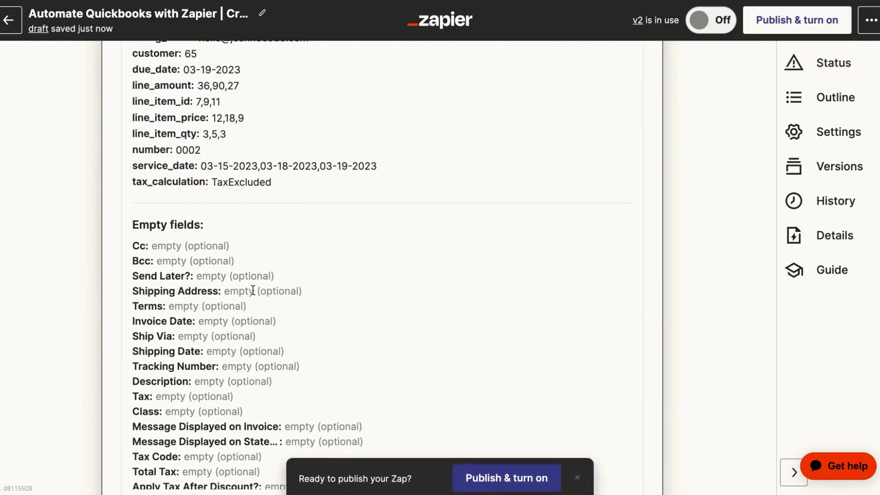
pyautogui.scroll(-3, 252, 290)
pyautogui.scroll(-5, 123, 229)
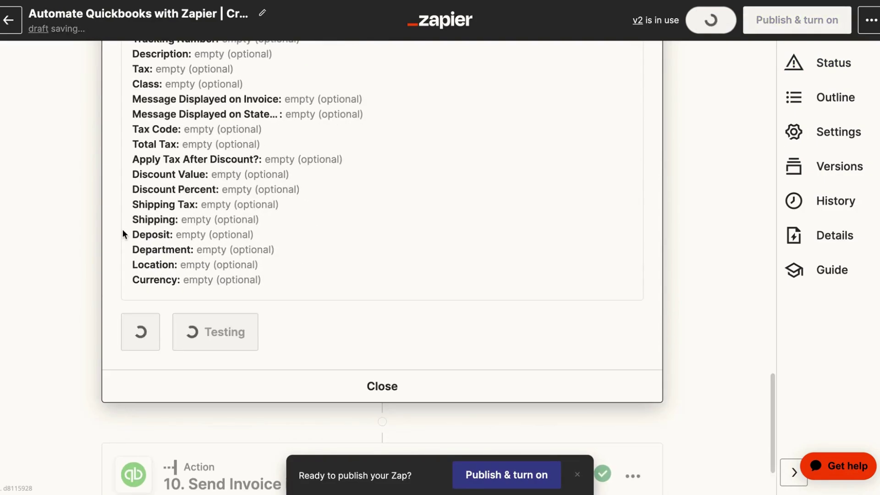
# - Examine the invoice data returned by the Create Invoice test, including its line items, customer, due date and total
pyautogui.scroll(10, 122, 191)
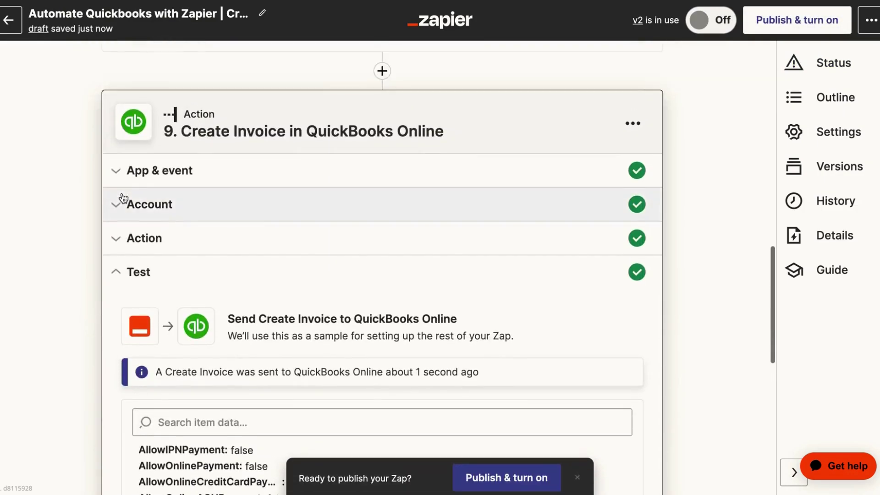
pyautogui.scroll(-3, 121, 229)
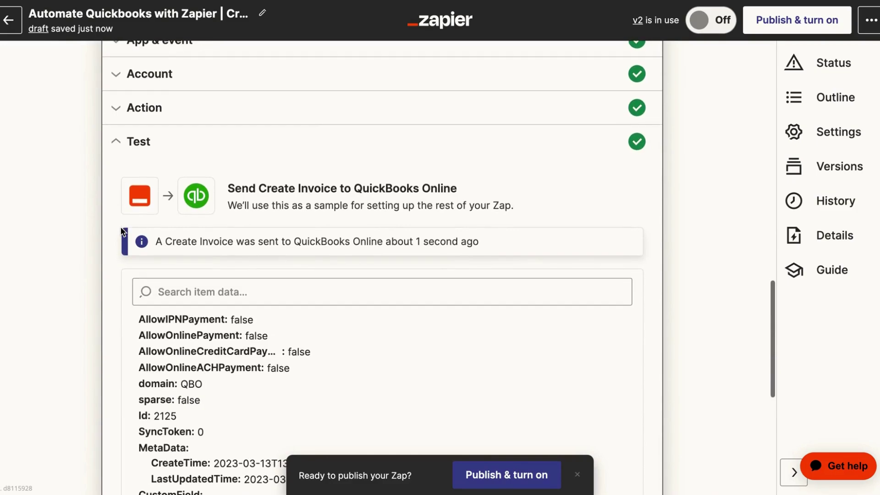
pyautogui.scroll(-2, 144, 266)
pyautogui.scroll(-2, 160, 286)
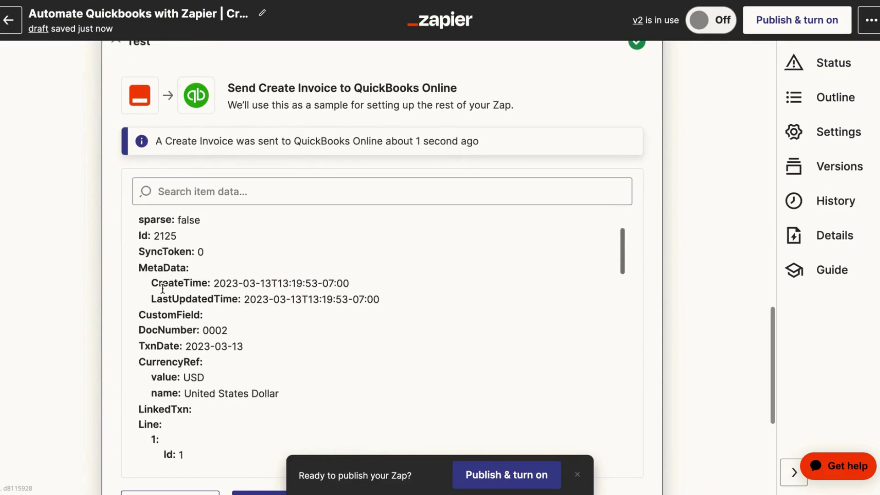
pyautogui.scroll(-3, 163, 288)
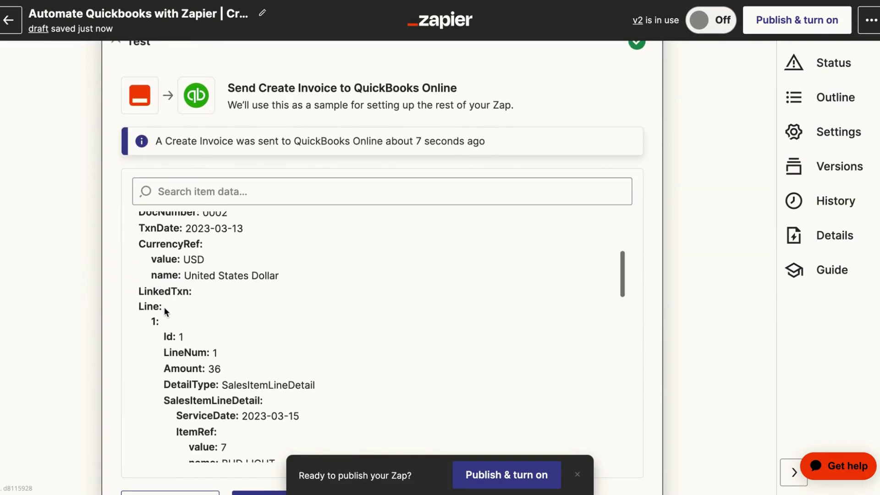
pyautogui.scroll(3, 117, 166)
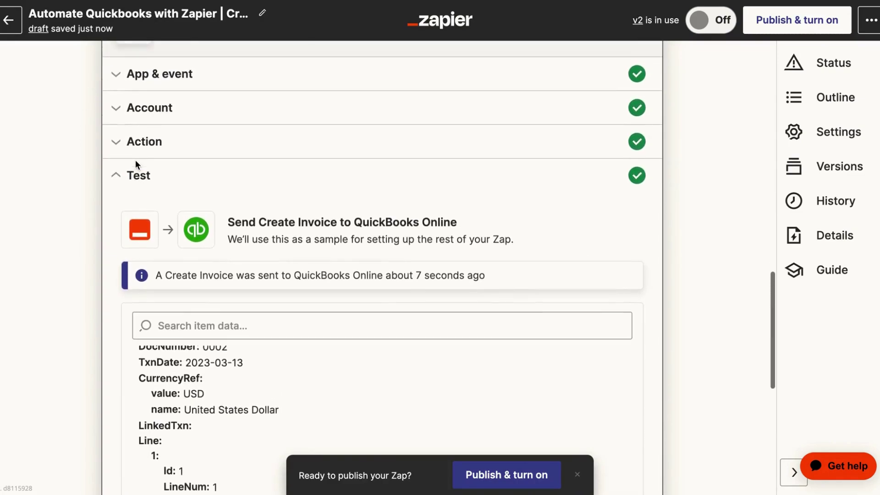
pyautogui.scroll(2, 106, 198)
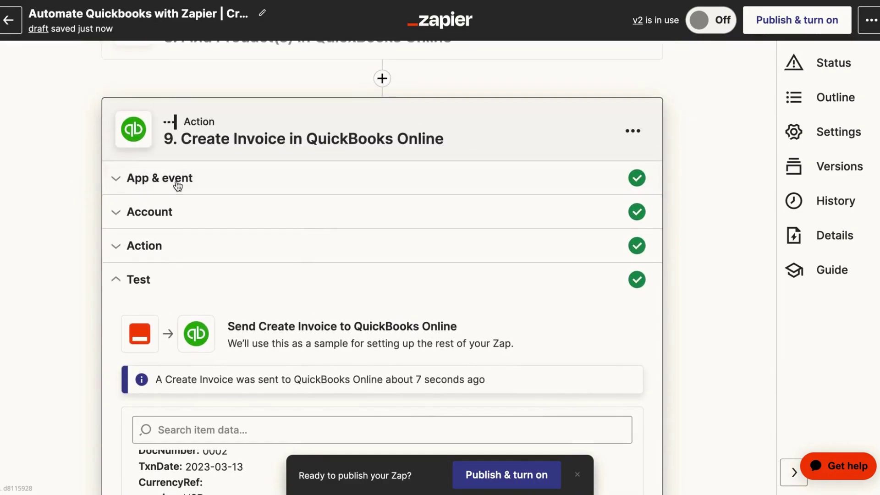
pyautogui.scroll(-1, 96, 218)
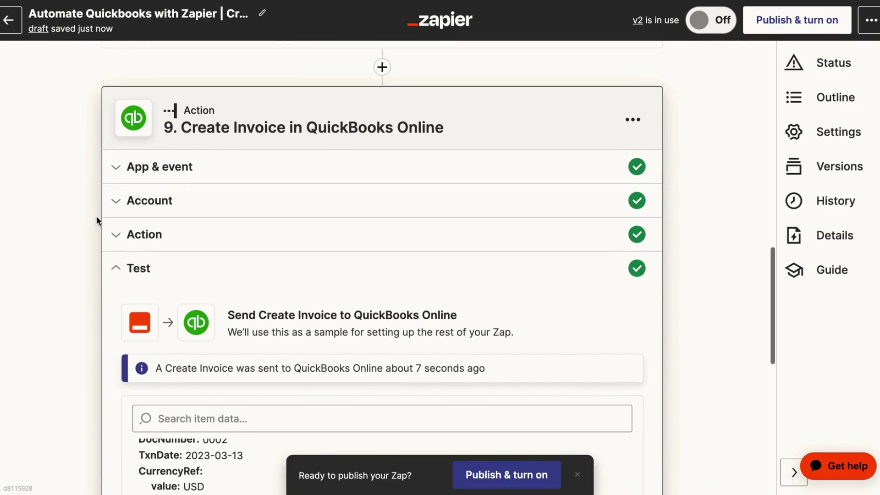
pyautogui.scroll(-5, 107, 231)
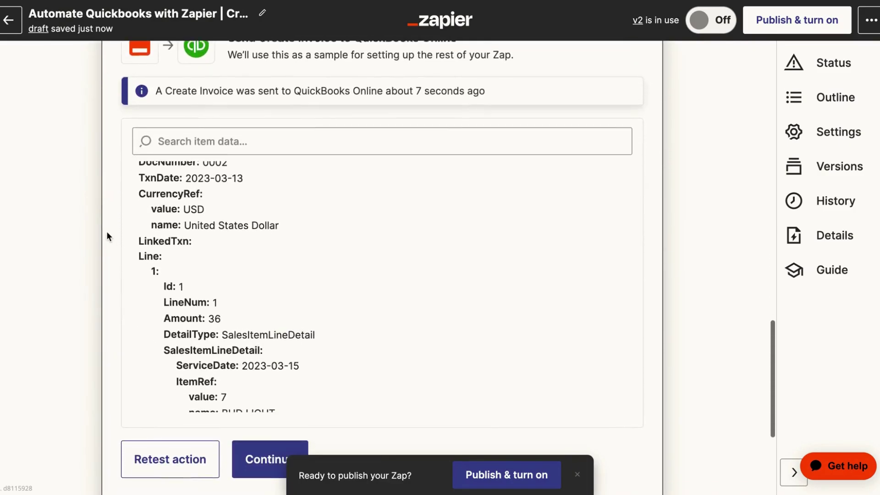
pyautogui.scroll(-7, 156, 307)
pyautogui.scroll(-8, 156, 313)
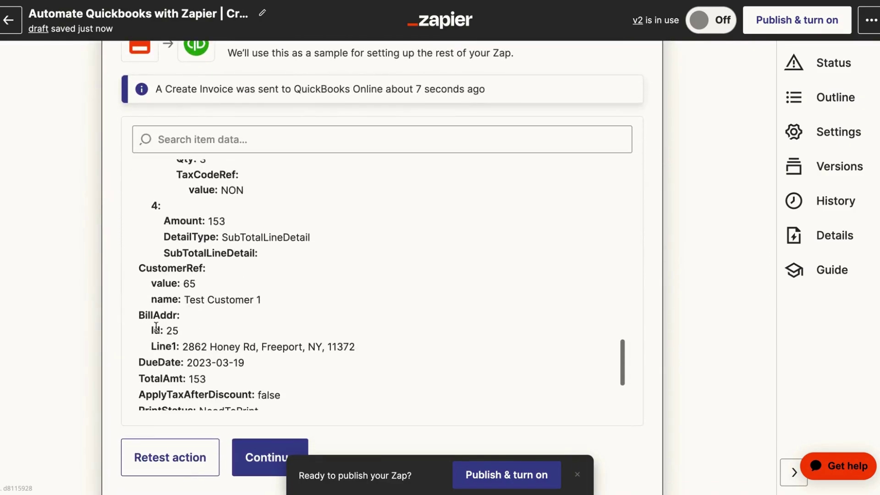
pyautogui.scroll(-3, 73, 250)
pyautogui.scroll(-2, 72, 246)
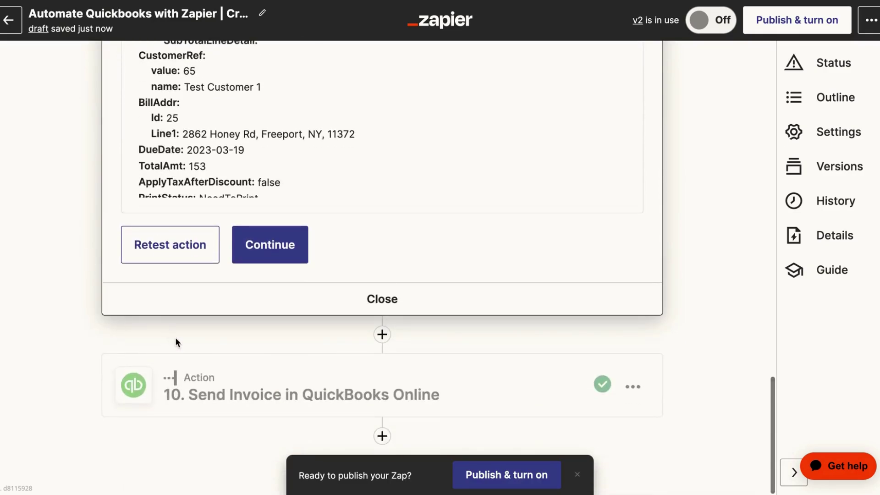
# - Open the action settings of the Send Invoice in QuickBooks Online step and examine its Invoice and Email mappings
pyautogui.click(217, 395)
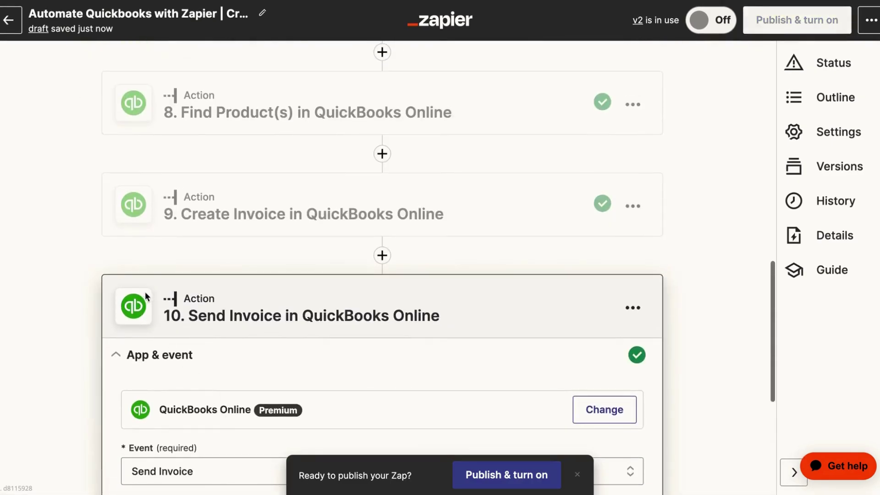
pyautogui.scroll(-2, 156, 321)
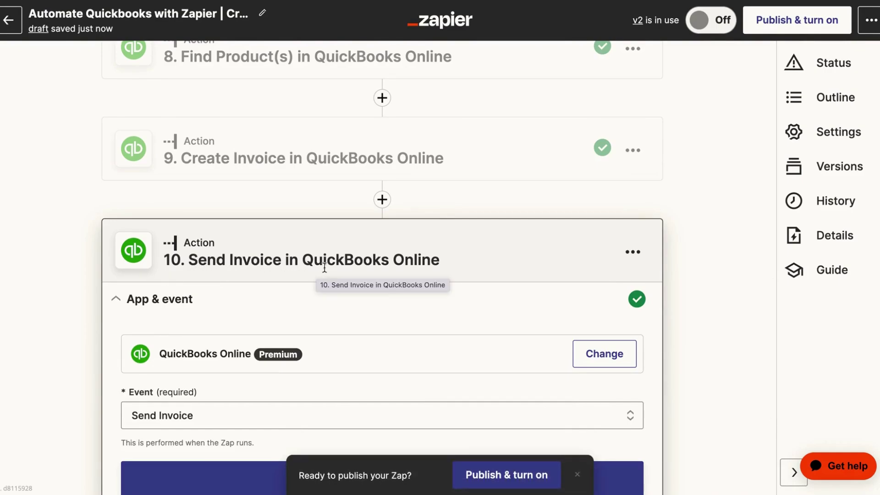
pyautogui.scroll(-5, 275, 308)
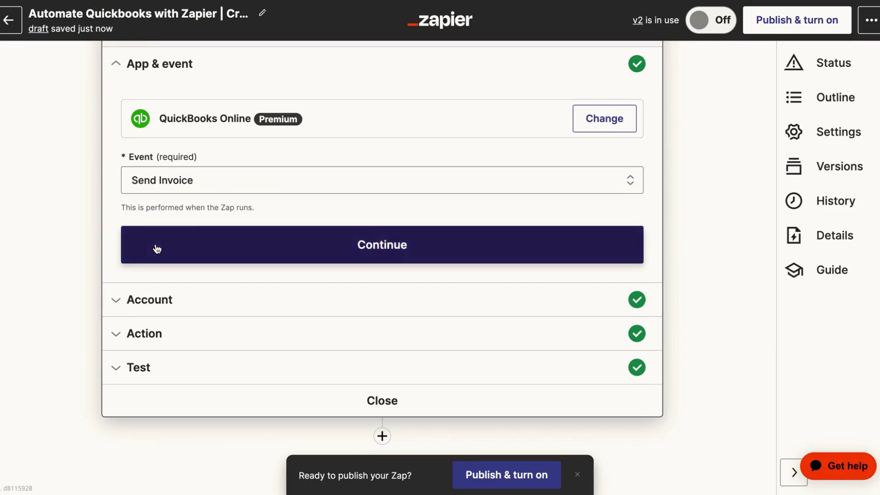
pyautogui.click(155, 331)
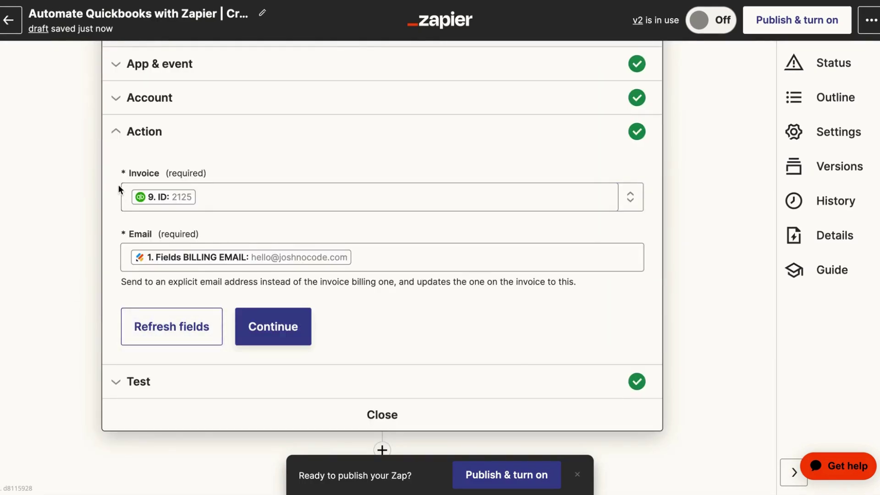
pyautogui.scroll(1, 118, 188)
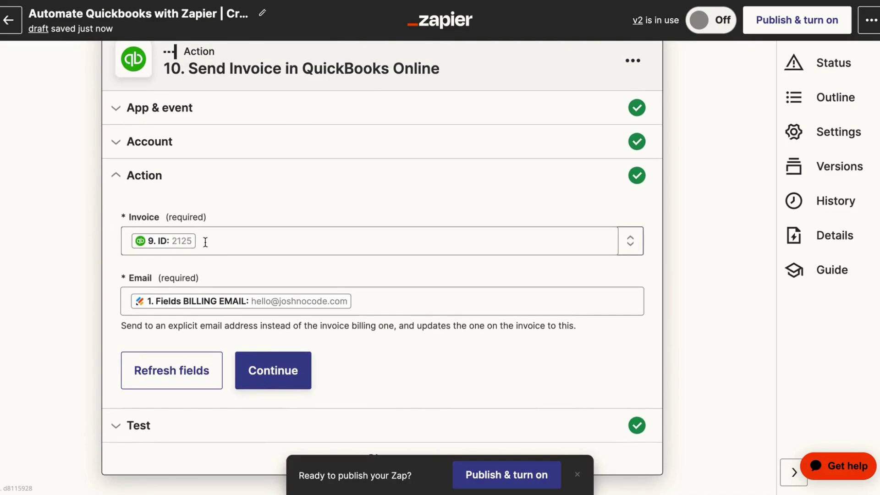
# - Look through all data from the Create Invoice step for the Invoice field, locate its ID, and close the list
pyautogui.click(218, 240)
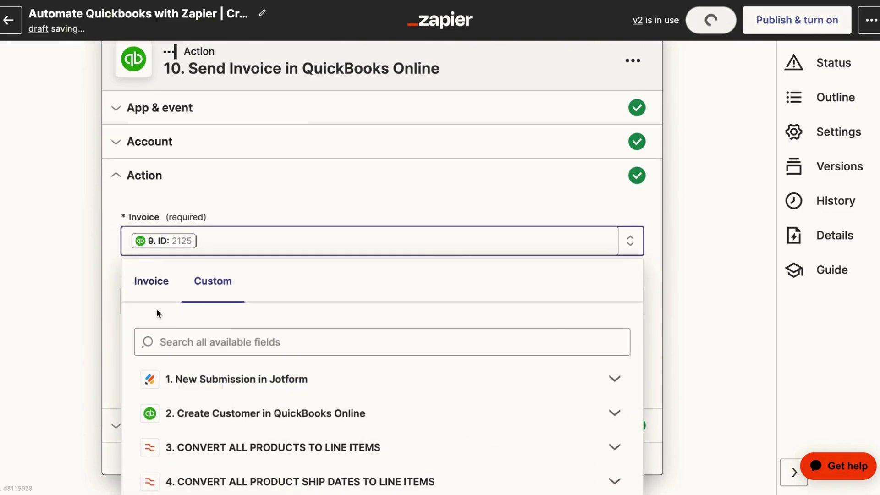
pyautogui.scroll(-4, 139, 314)
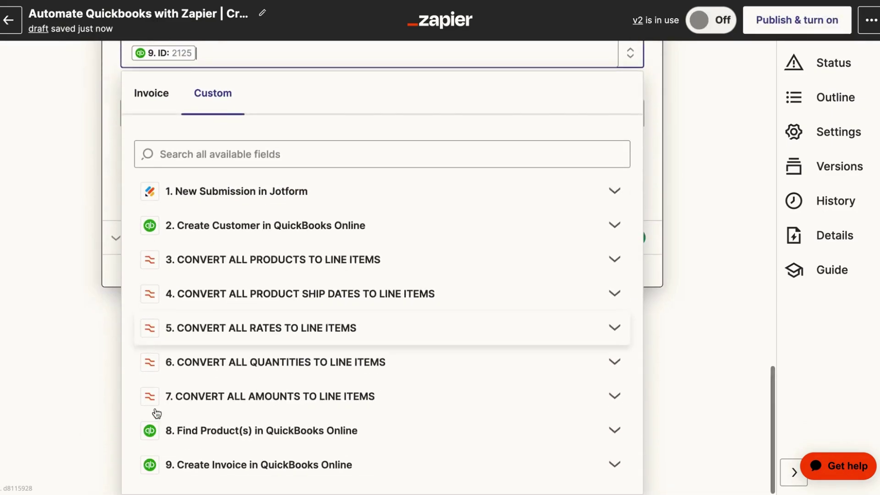
pyautogui.click(178, 466)
pyautogui.scroll(-3, 178, 393)
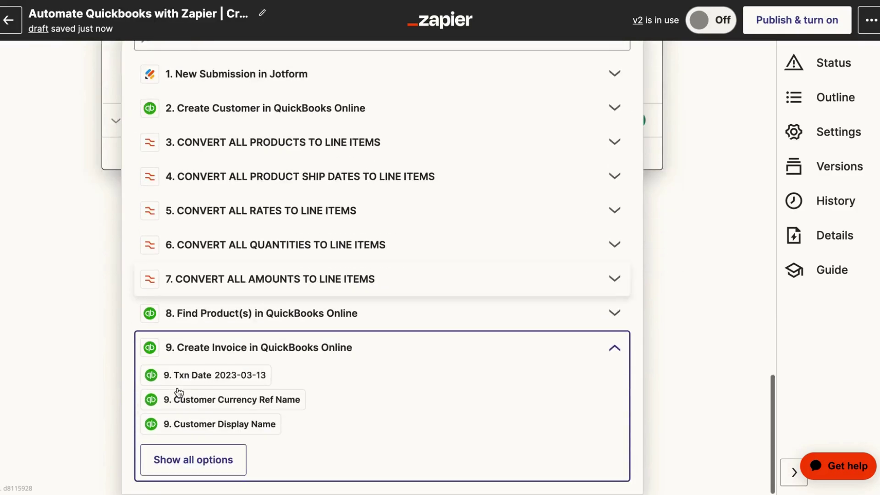
pyautogui.click(177, 452)
pyautogui.scroll(-1, 176, 456)
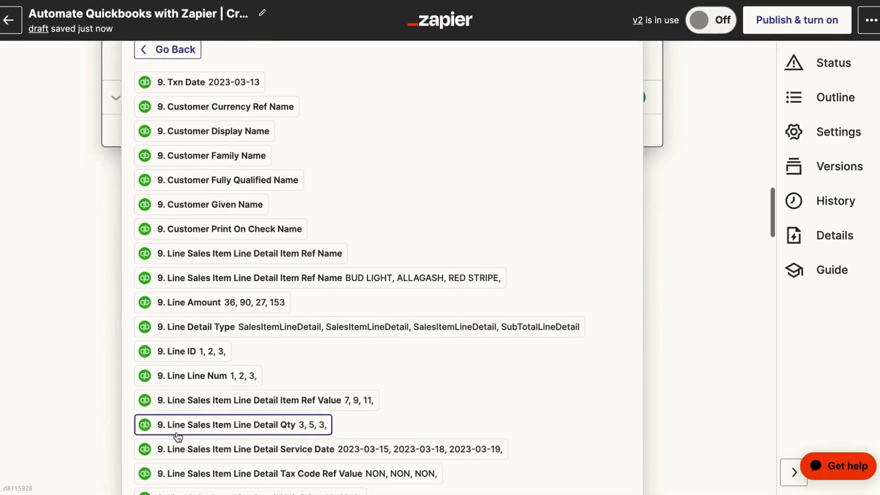
pyautogui.scroll(-6, 177, 439)
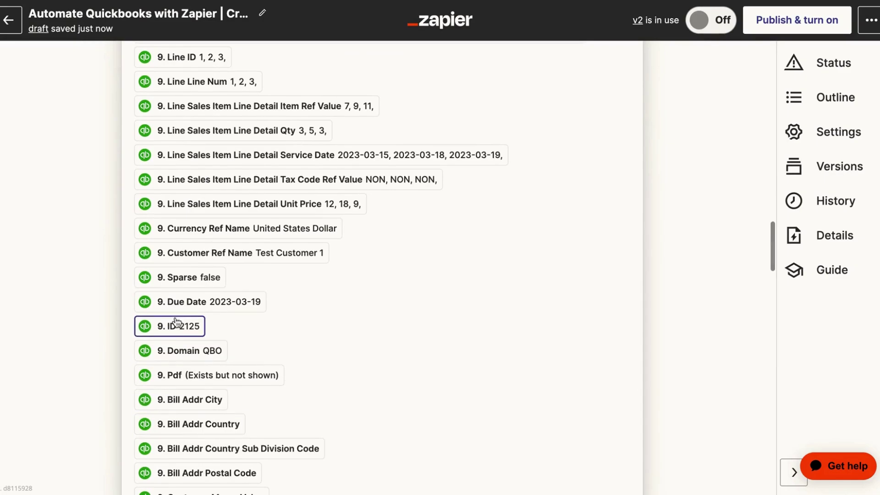
pyautogui.click(152, 327)
pyautogui.scroll(10, 100, 271)
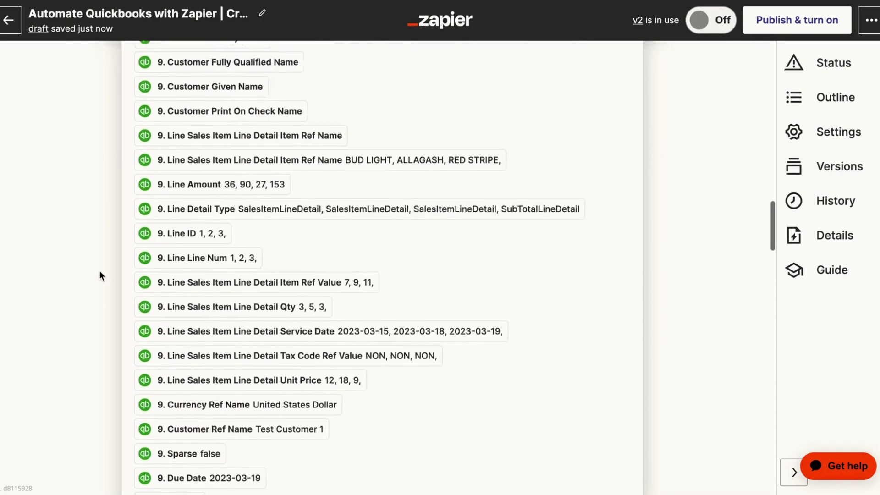
pyautogui.click(80, 237)
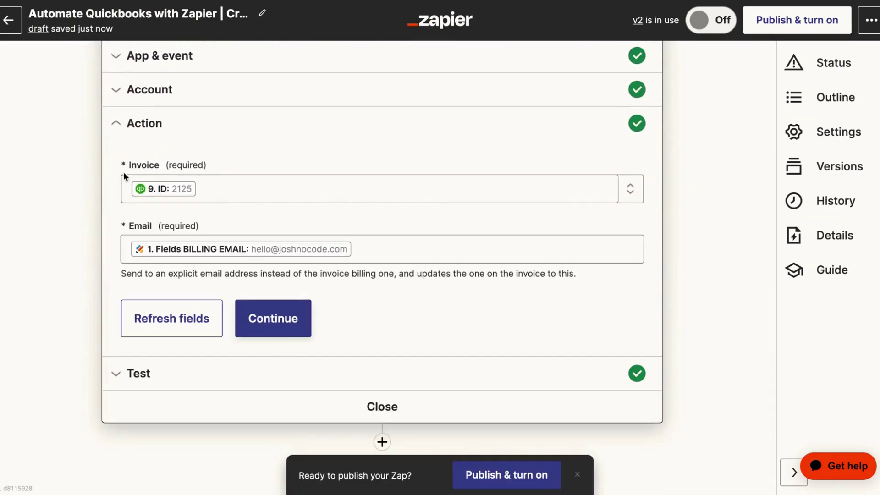
# - Review the custom data options of the Send Invoice step's Invoice field and close them
pyautogui.scroll(4, 105, 163)
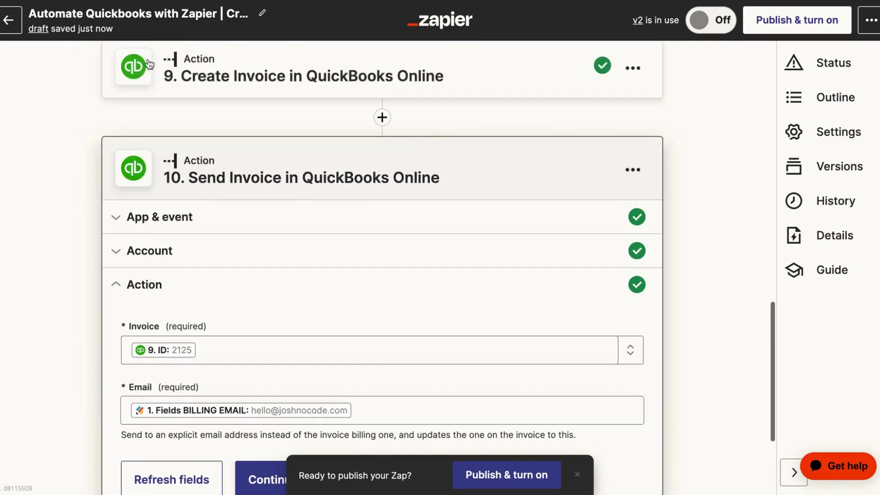
pyautogui.click(209, 346)
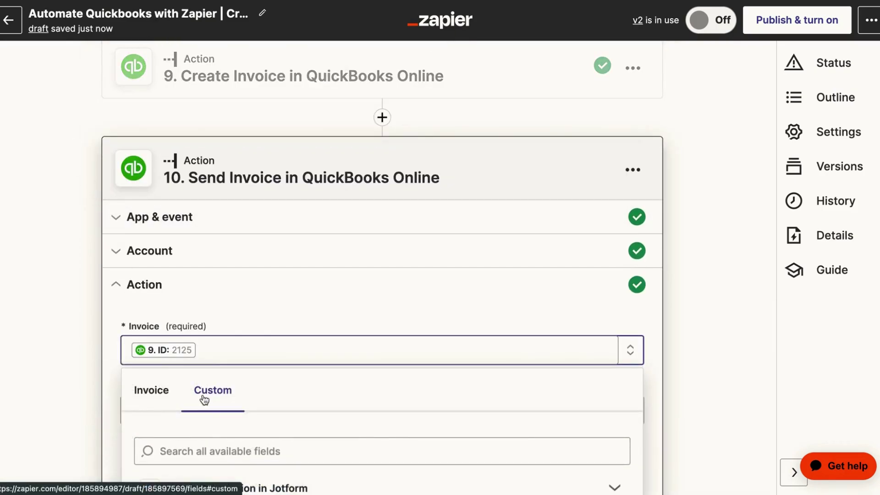
pyautogui.click(68, 286)
# - Search the data for the Send Invoice step's Email field for the billing email and close the list without inserting anything
pyautogui.scroll(-4, 75, 292)
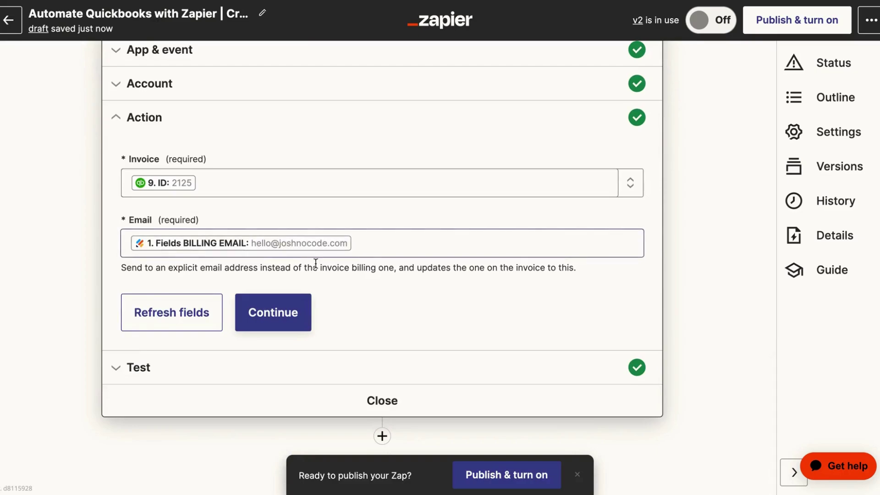
pyautogui.click(358, 247)
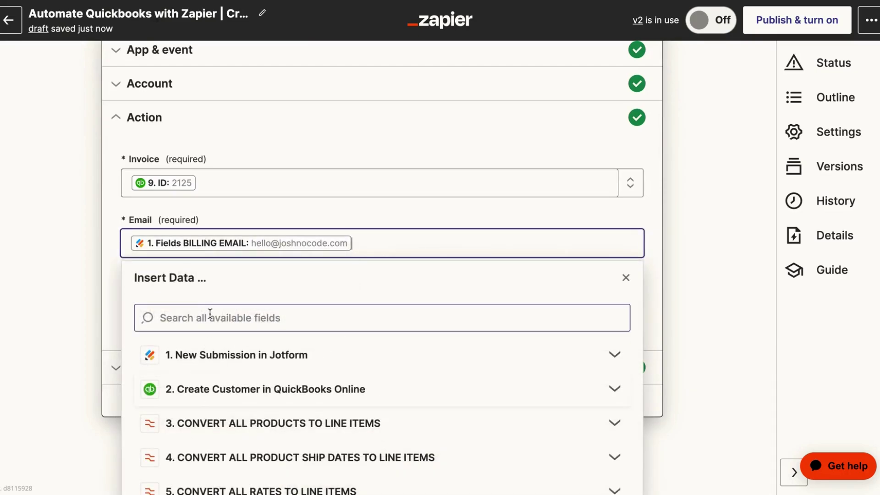
pyautogui.click(197, 363)
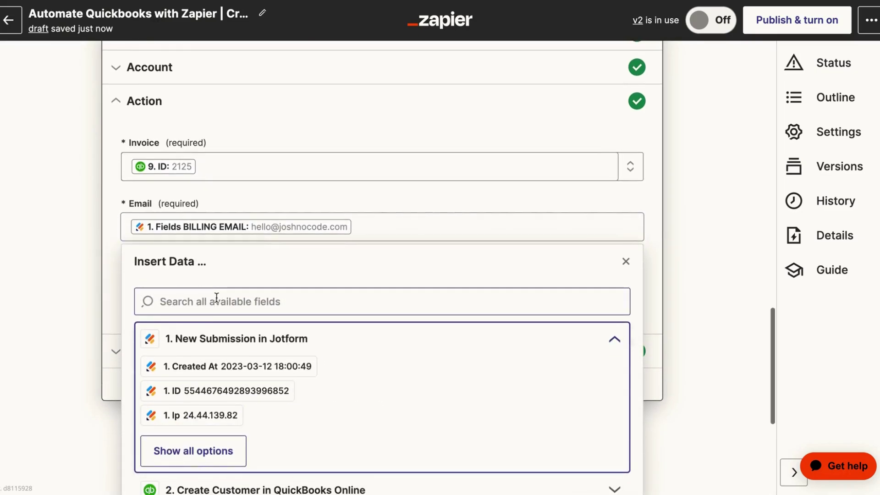
pyautogui.click(217, 300)
pyautogui.write('billing')
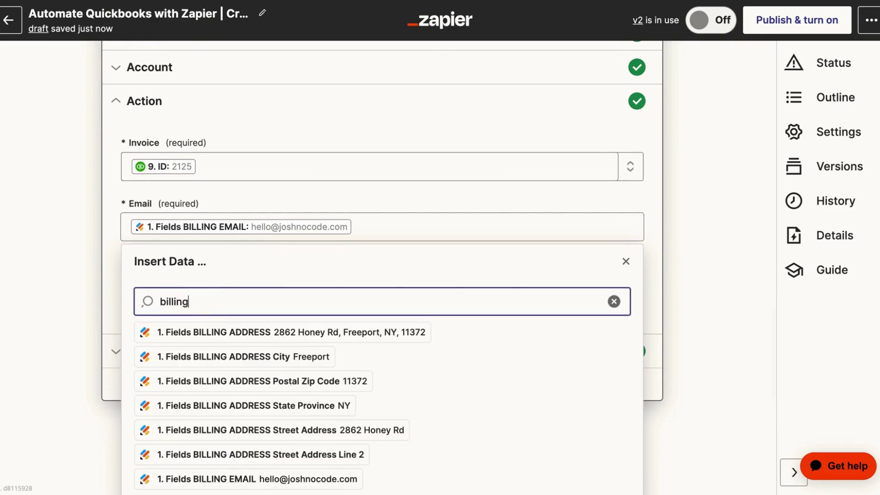
pyautogui.write(' ema')
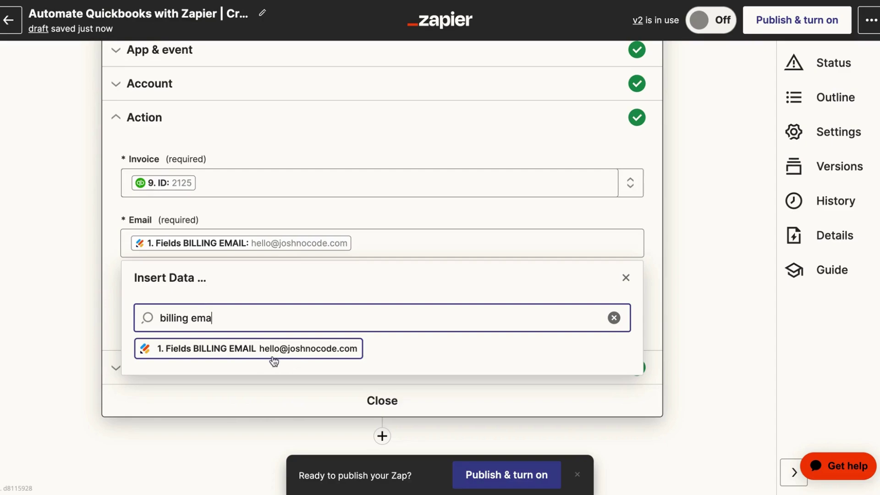
pyautogui.click(67, 290)
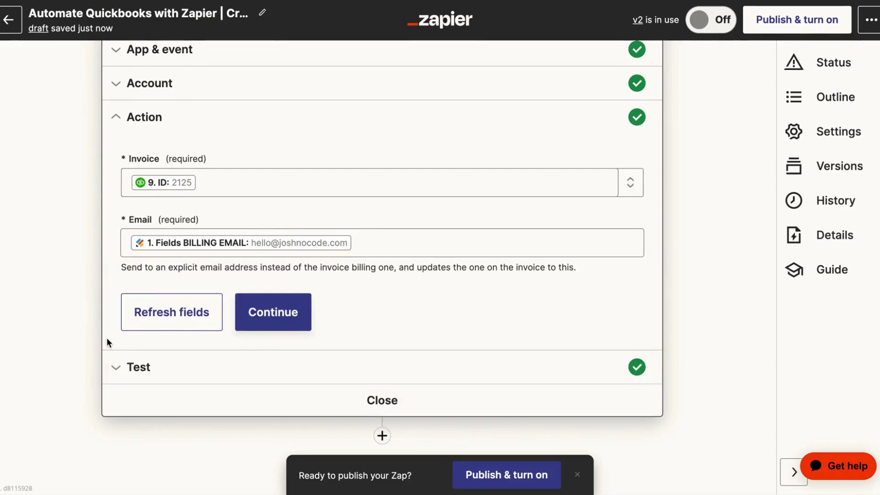
# - Refresh the fields of the Send Invoice in QuickBooks Online step, retest the action and review the returned data
pyautogui.click(194, 312)
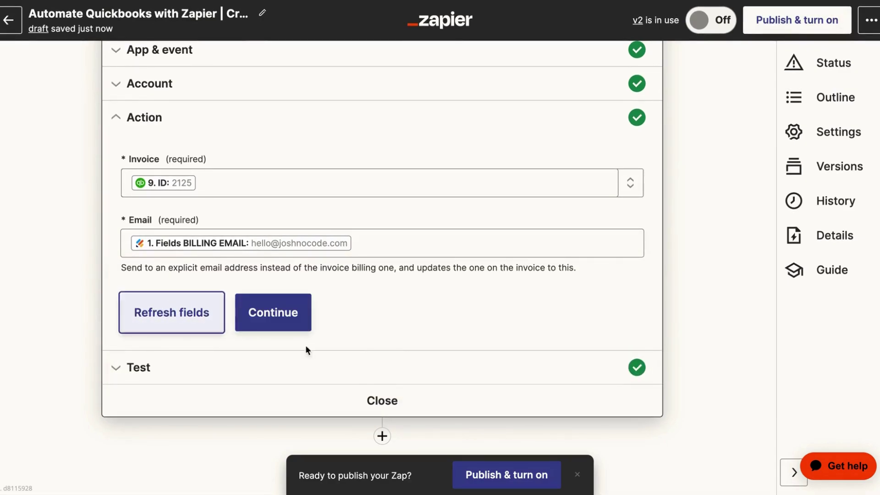
pyautogui.click(262, 318)
pyautogui.scroll(-10, 197, 372)
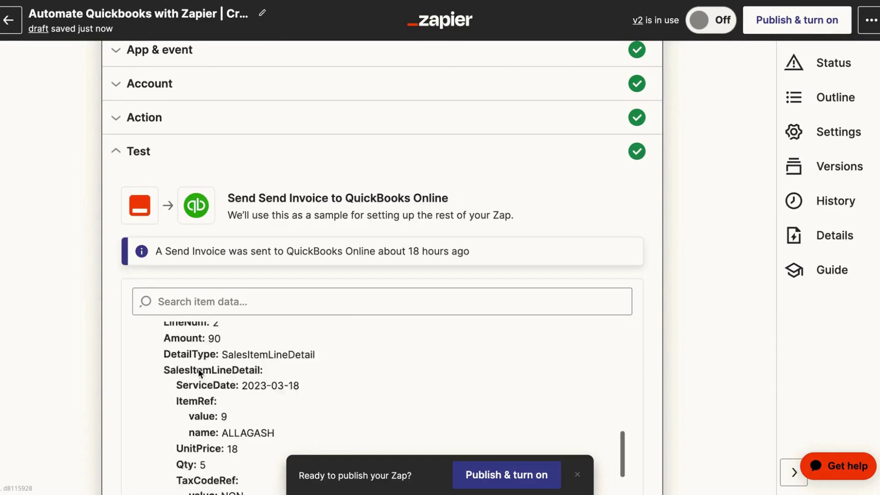
pyautogui.scroll(-6, 95, 332)
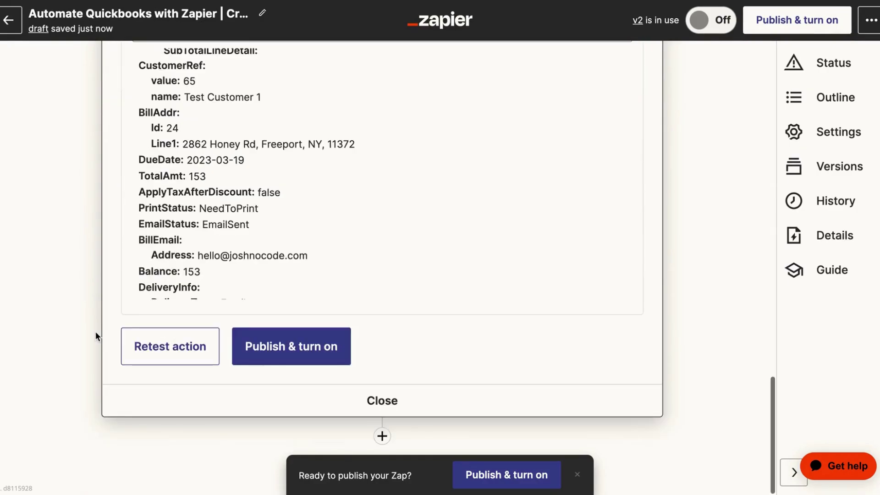
pyautogui.click(165, 350)
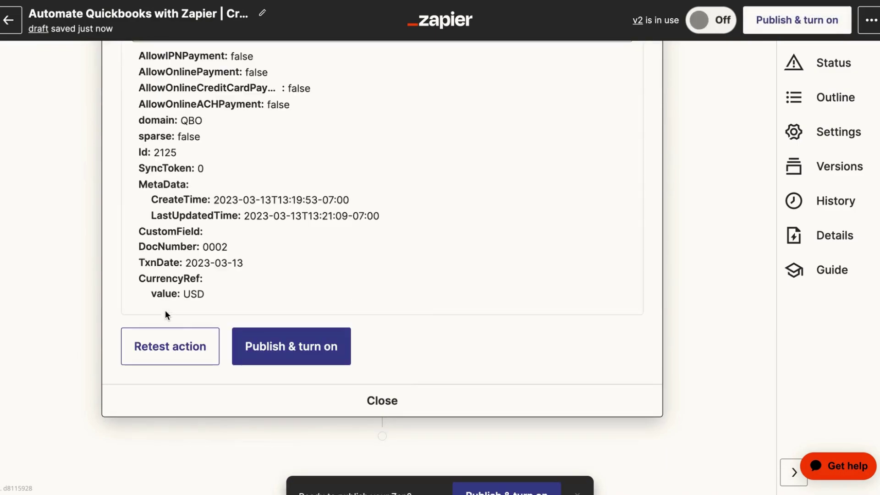
pyautogui.scroll(5, 201, 206)
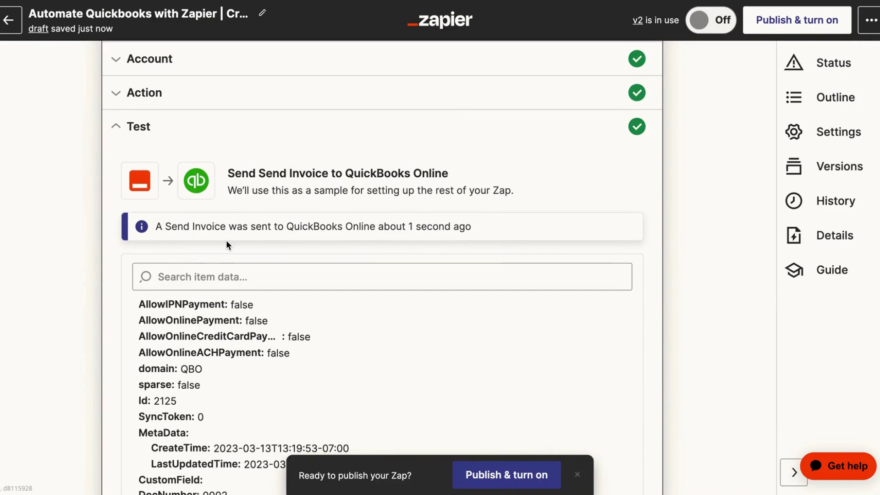
pyautogui.scroll(-3, 227, 241)
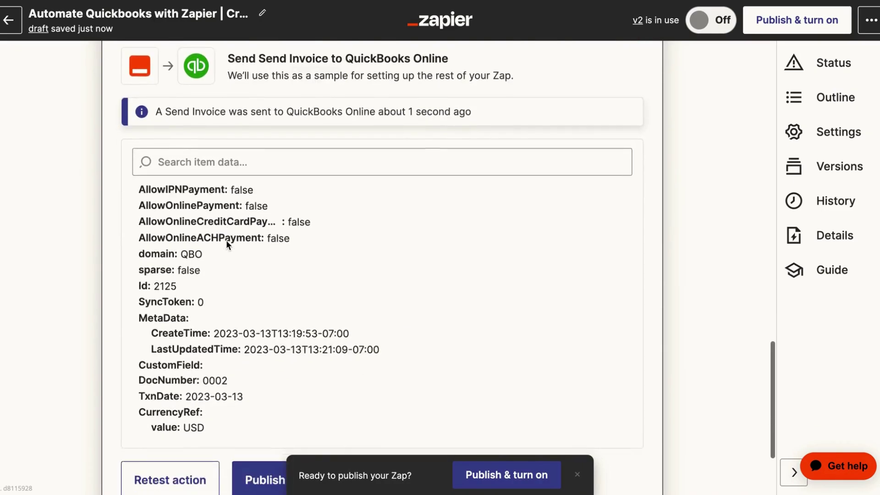
pyautogui.scroll(-2, 227, 245)
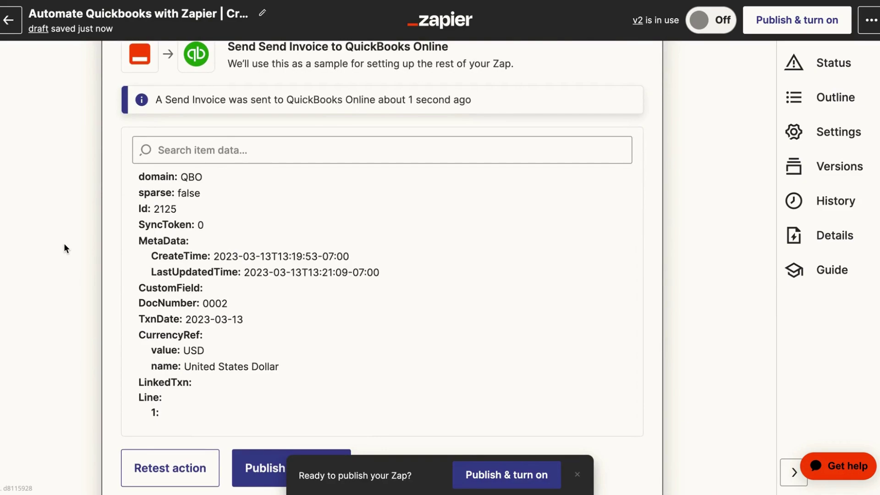
pyautogui.scroll(-1, 63, 315)
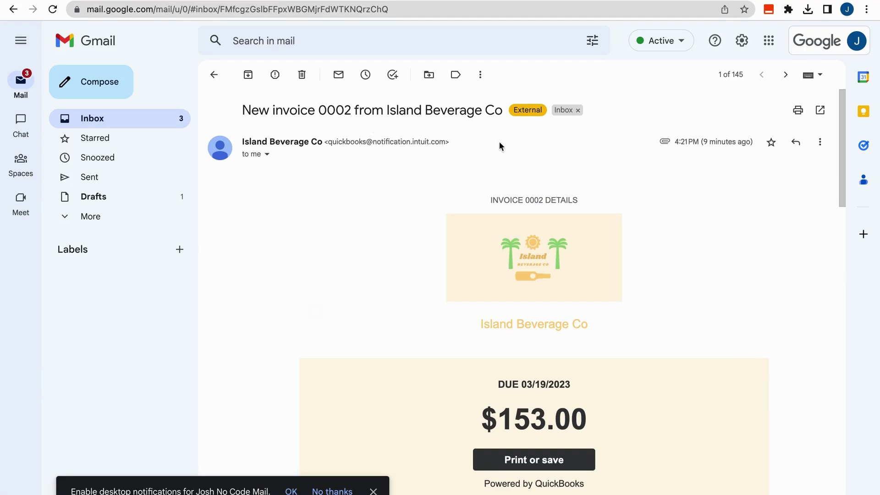
# - Switch to Gmail and read the invoice 0002 email from Island Beverage Co, including its due date, line items and balance due
pyautogui.scroll(-3, 376, 192)
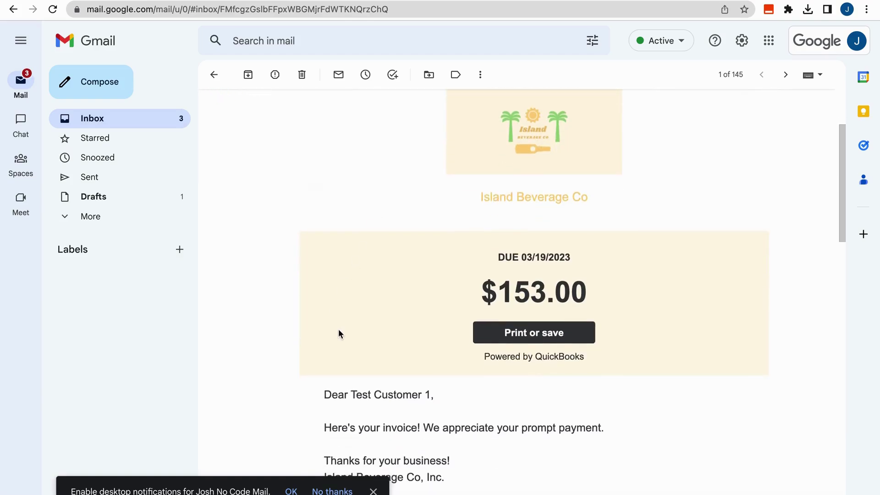
pyautogui.scroll(-2, 339, 334)
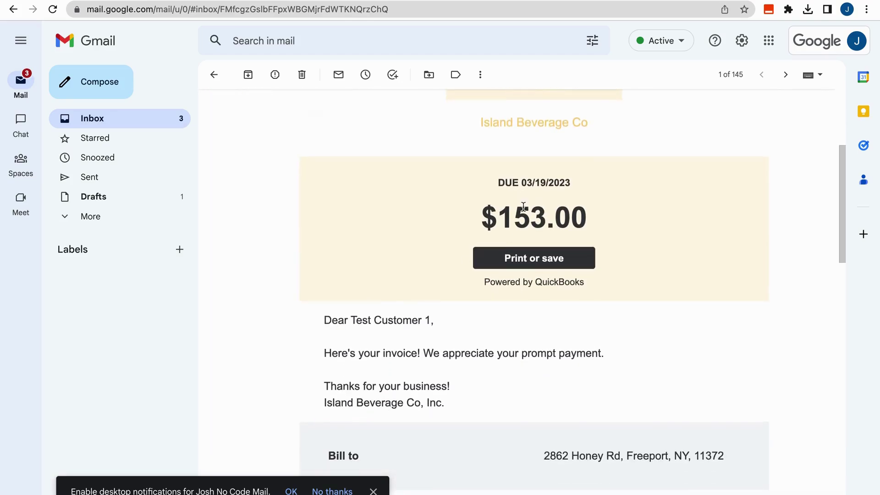
pyautogui.scroll(-9, 394, 265)
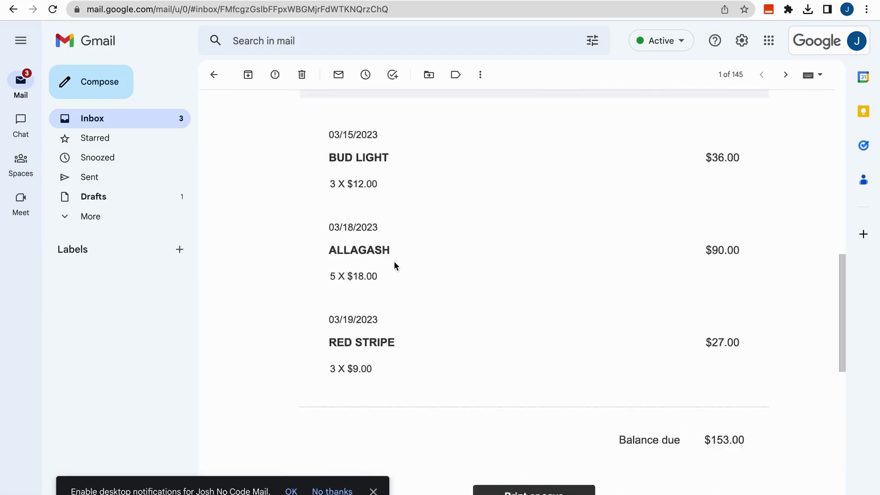
pyautogui.scroll(-11, 394, 265)
# - Open the email's attached invoice PDF and examine its billing address, invoice dates, product lines and balance due
pyautogui.click(252, 402)
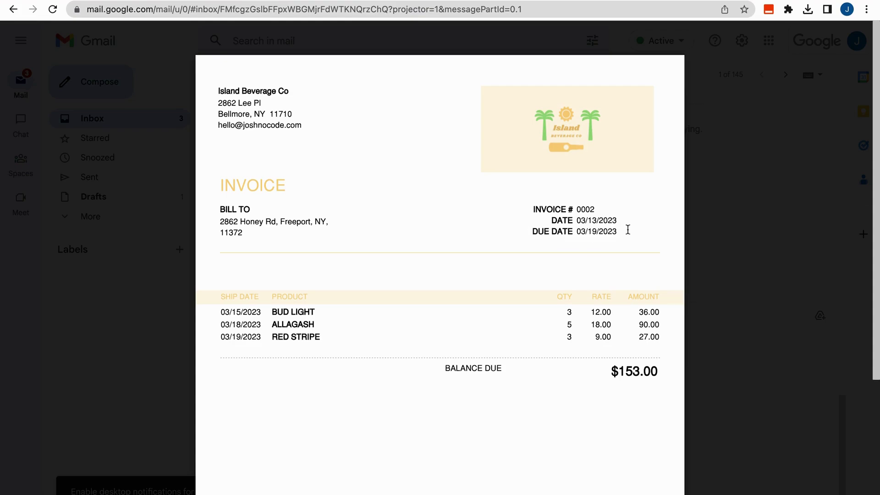
pyautogui.scroll(-2, 623, 233)
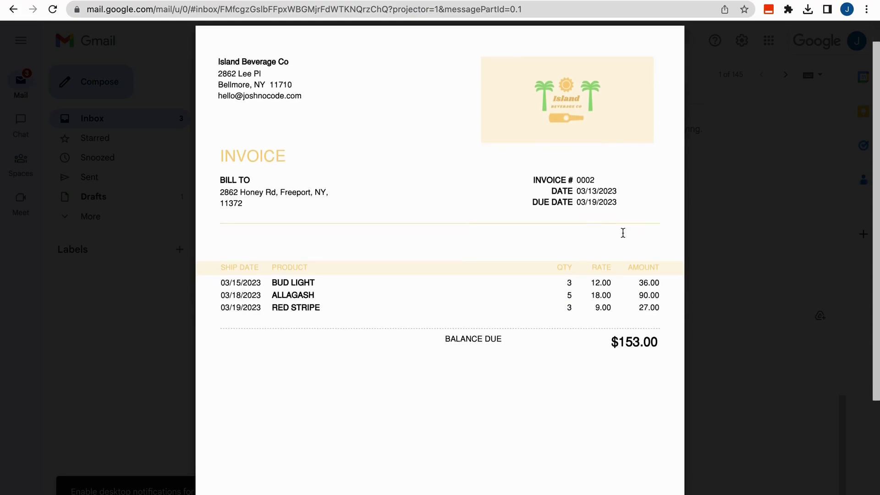
pyautogui.scroll(1, 188, 140)
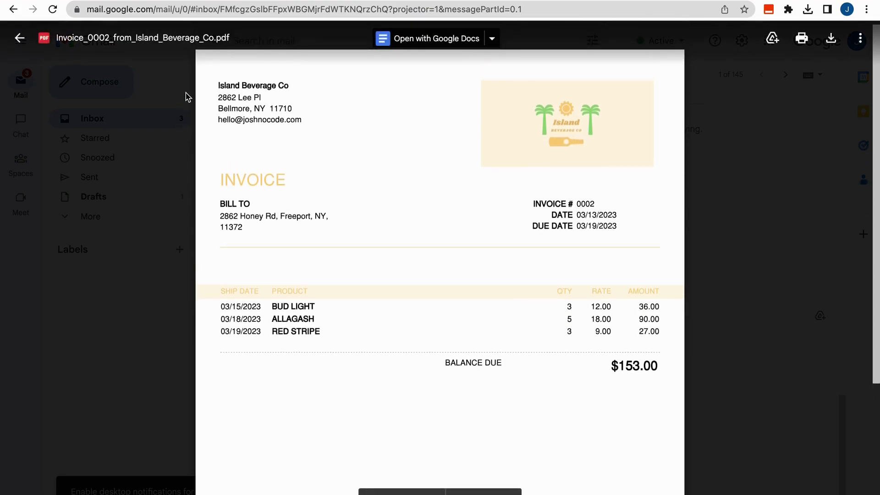
pyautogui.scroll(-1, 211, 251)
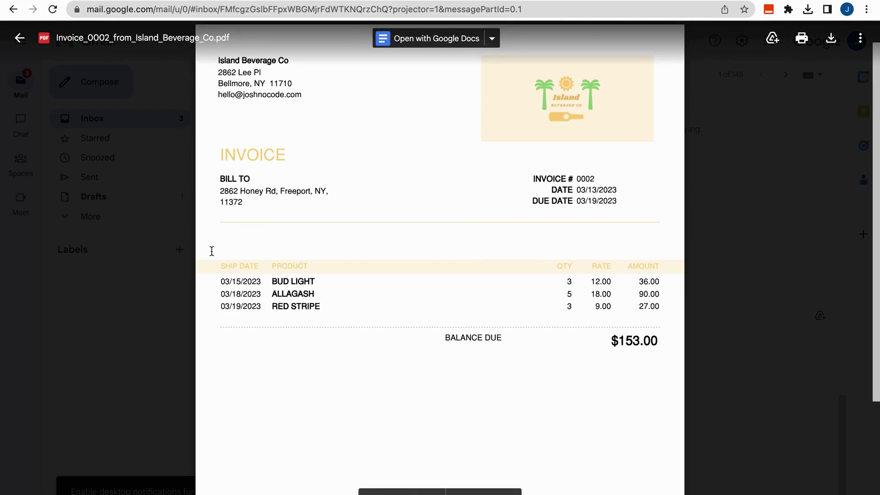
pyautogui.scroll(-1, 202, 298)
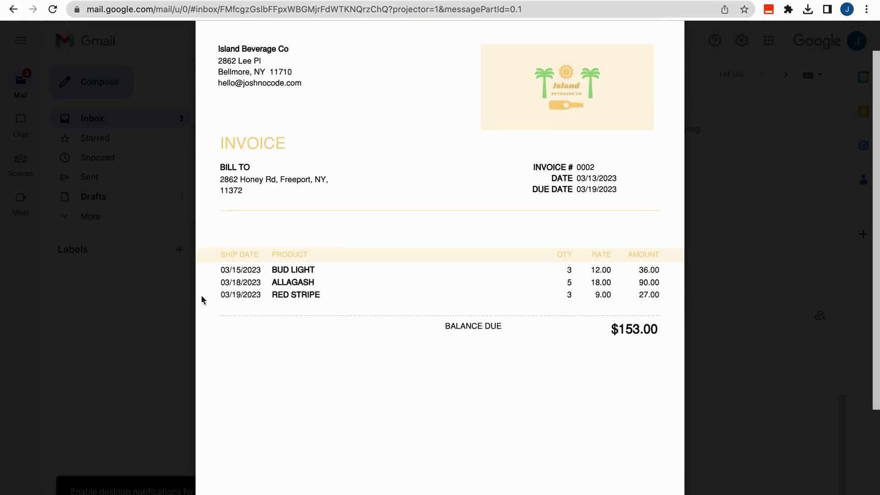
pyautogui.scroll(-1, 202, 296)
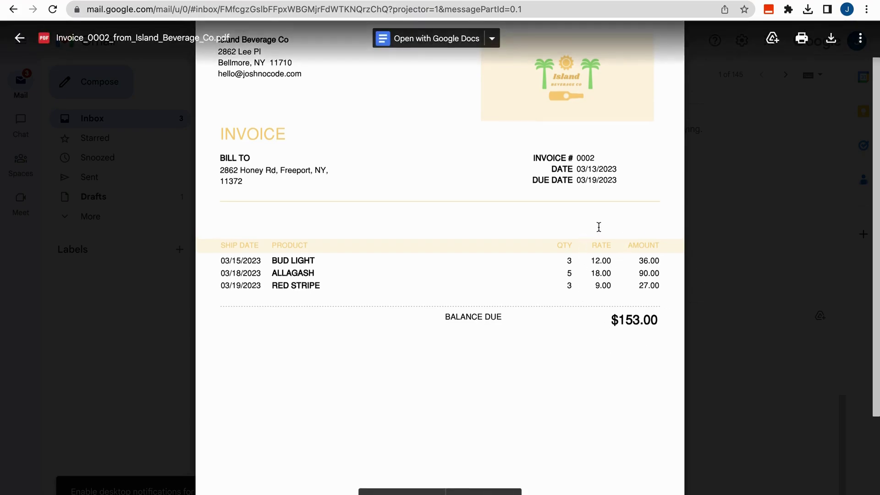
pyautogui.scroll(2, 598, 226)
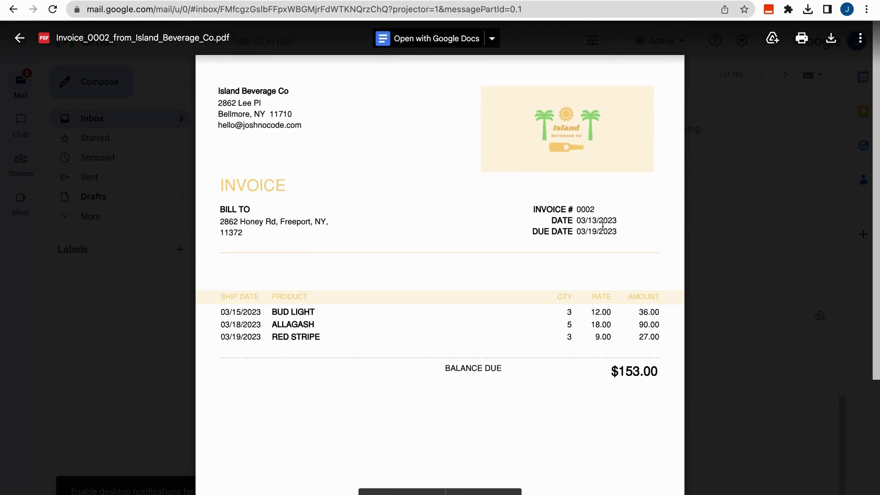
pyautogui.click(713, 240)
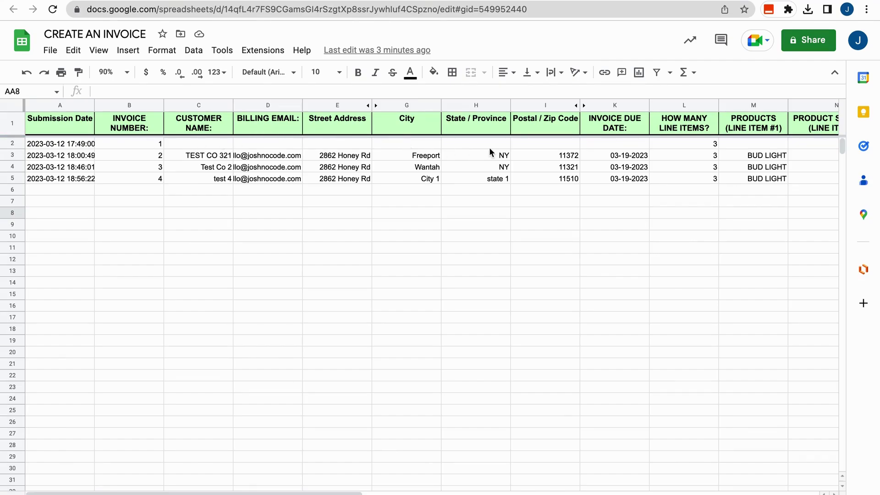
# - Switch to the CREATE AN INVOICE spreadsheet in Google Sheets and select the Line Item #1 columns from Products through Amount
pyautogui.hscroll(1, 585, 134)
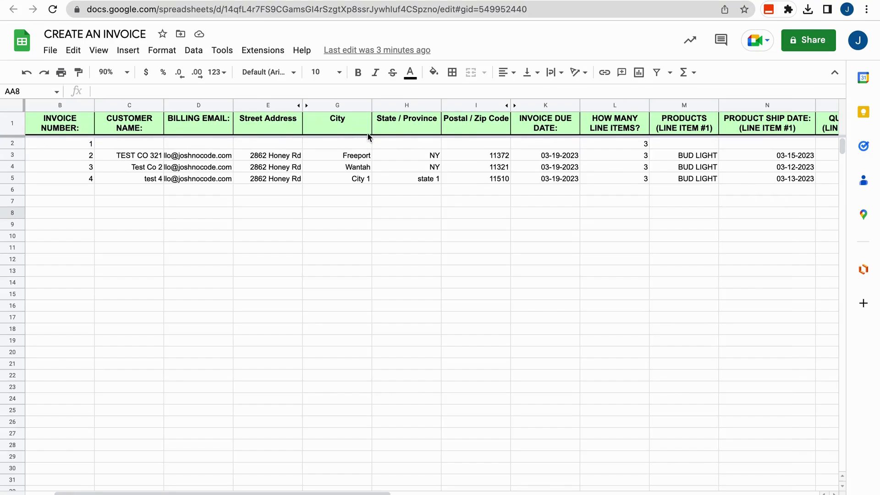
pyautogui.hscroll(1, 499, 148)
pyautogui.hscroll(4, 500, 148)
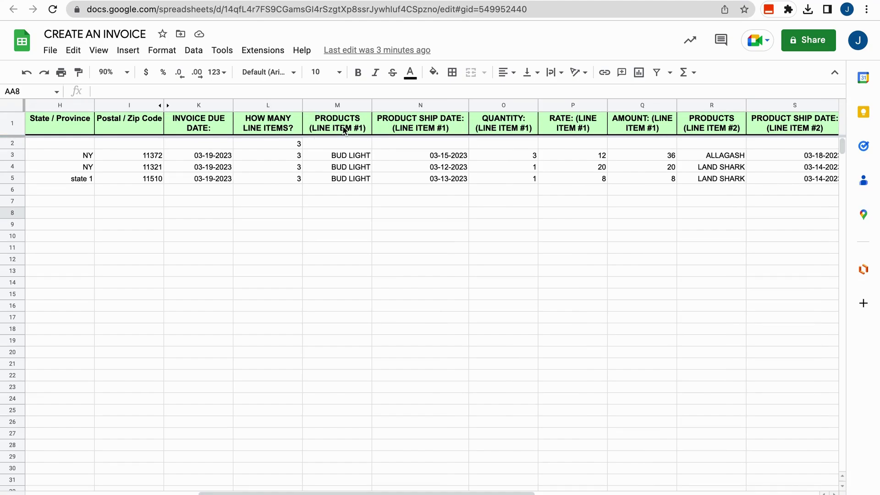
pyautogui.click(340, 100)
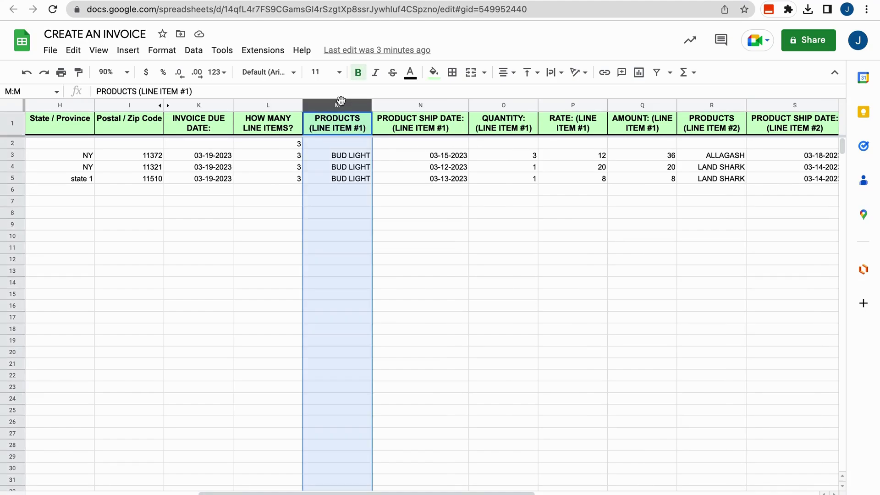
pyautogui.keyDown('shift'); pyautogui.click(641, 104); pyautogui.keyUp('shift')
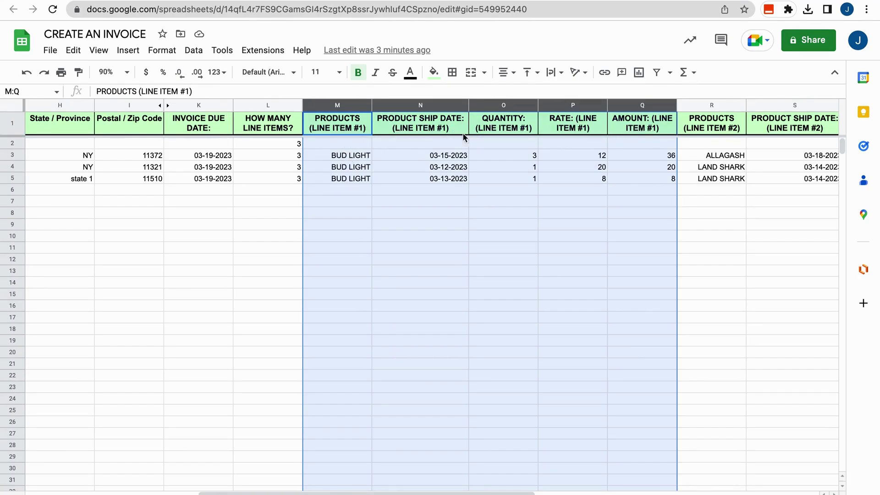
# - Clear the current selection and select the Line Item #2 columns from Products through Amount
pyautogui.click(733, 246)
pyautogui.hscroll(8, 732, 245)
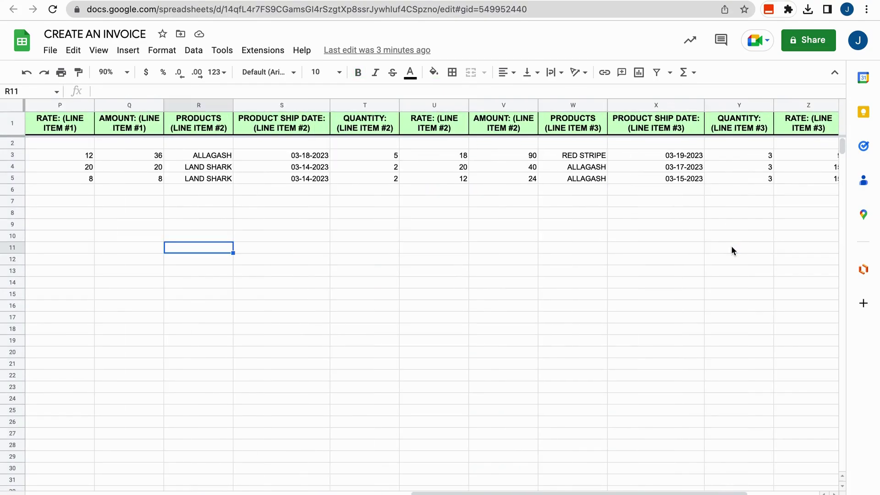
pyautogui.click(192, 105)
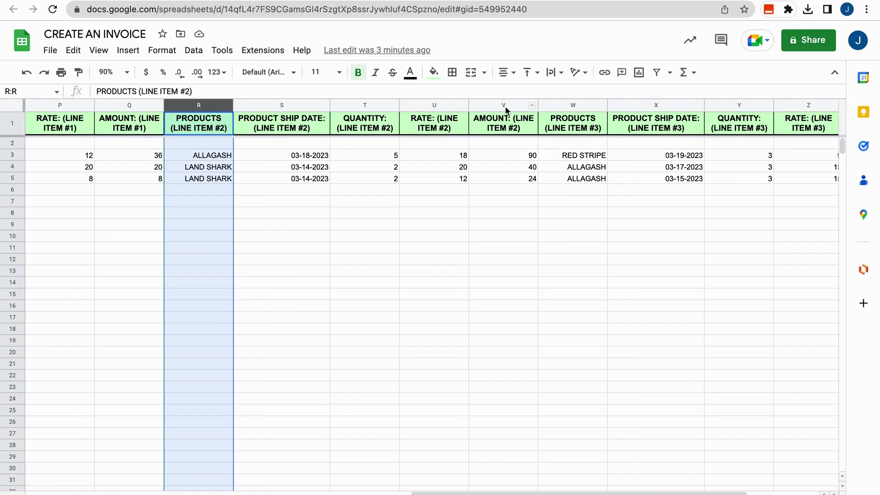
pyautogui.keyDown('shift'); pyautogui.click(506, 109); pyautogui.keyUp('shift')
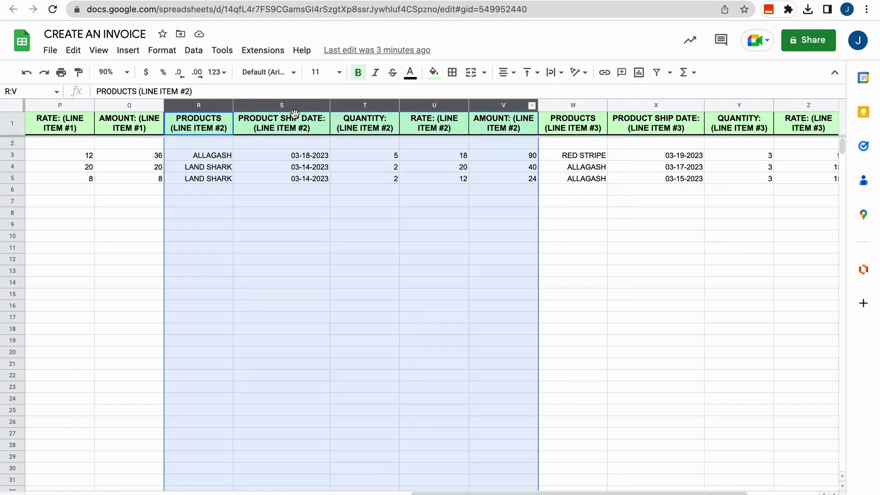
# - Select the Line Item #3 columns from Products through Amount in place of the Line Item #2 columns
pyautogui.click(700, 241)
pyautogui.hscroll(3, 700, 242)
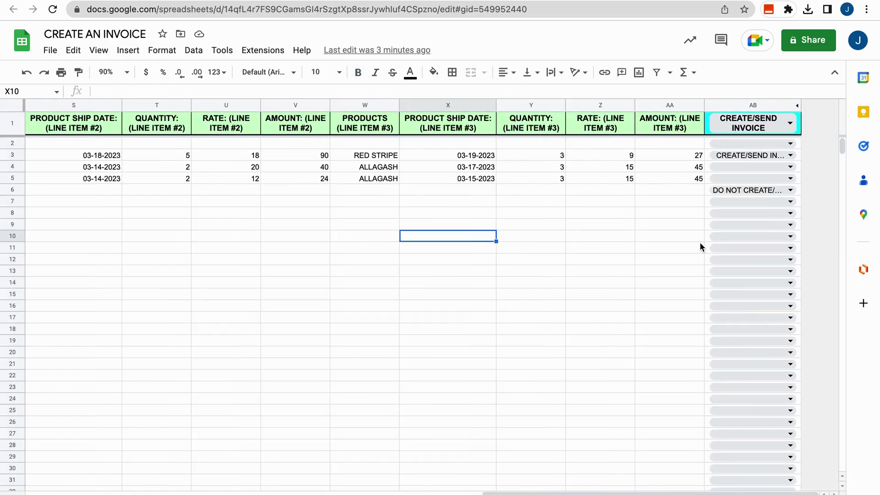
pyautogui.click(226, 104)
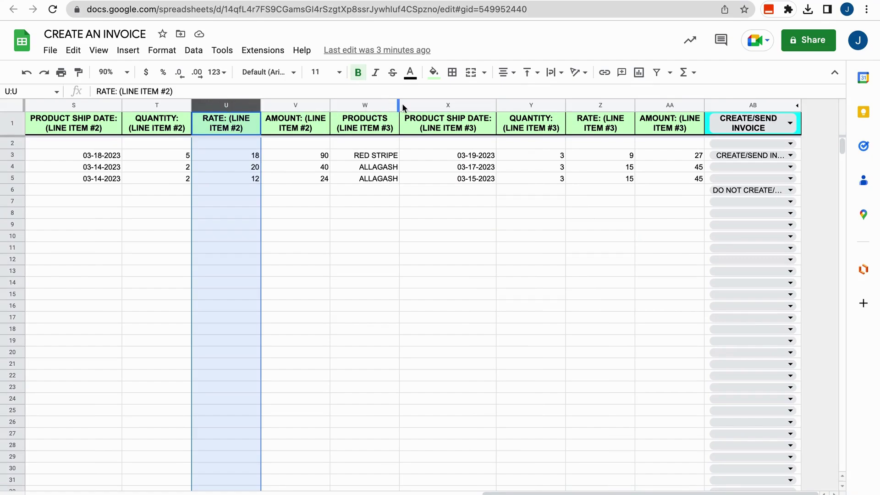
pyautogui.click(371, 104)
pyautogui.keyDown('shift'); pyautogui.click(670, 106); pyautogui.keyUp('shift')
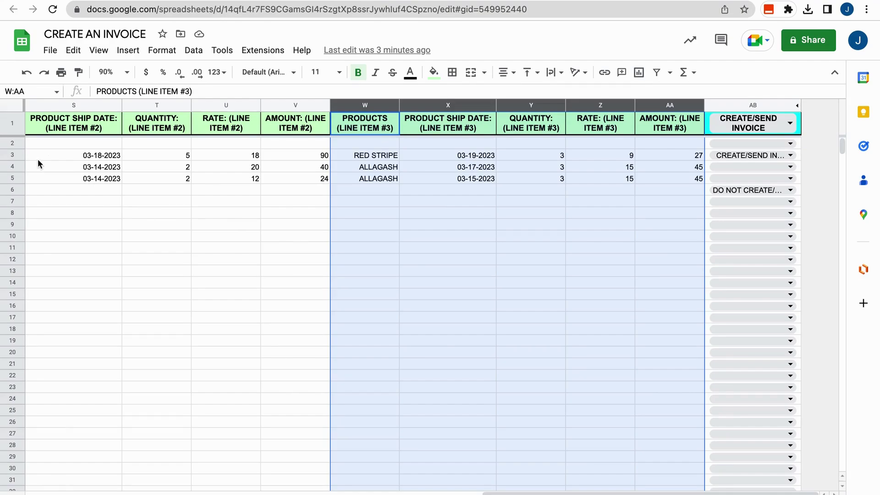
# - In the CREATE/SEND INVOICE column, set row 3 to DO NOT CREATE/SEND and row 4 to CREATE/SEND INVOICE
pyautogui.click(490, 247)
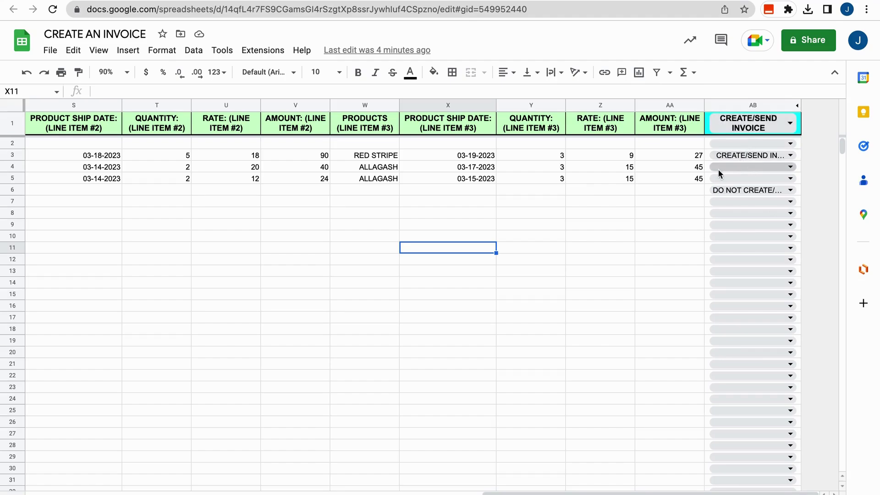
pyautogui.click(745, 157)
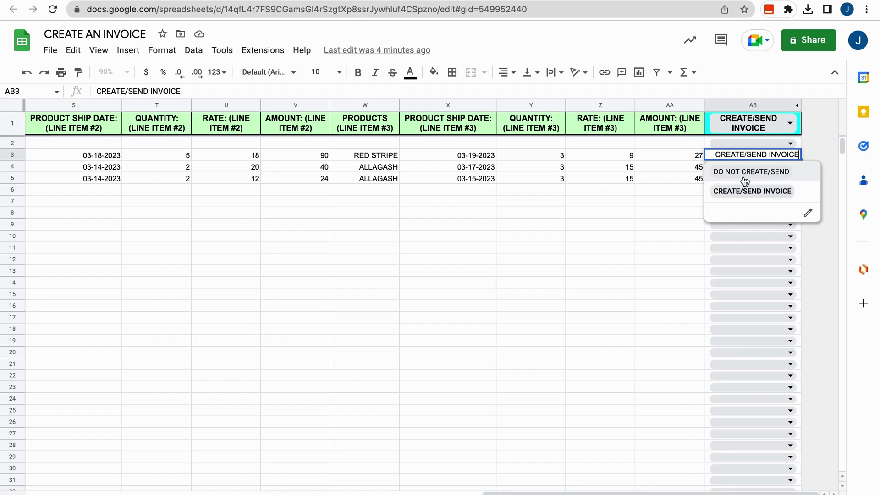
pyautogui.click(761, 178)
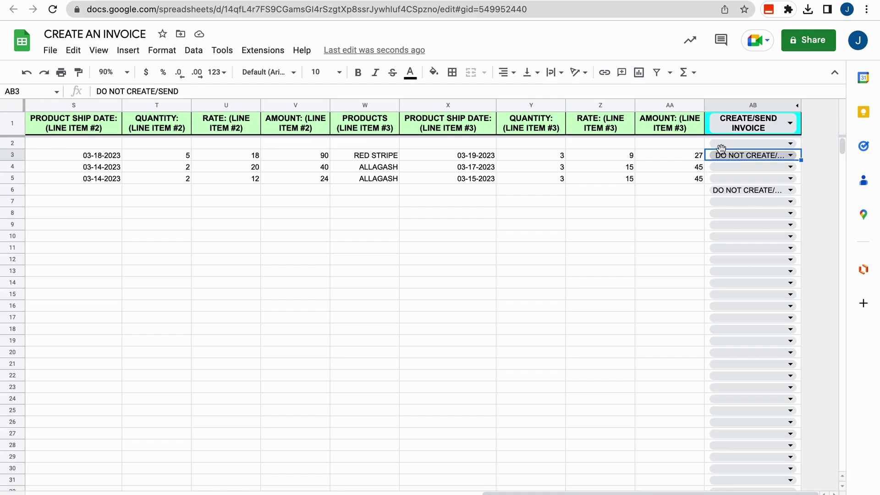
pyautogui.click(740, 169)
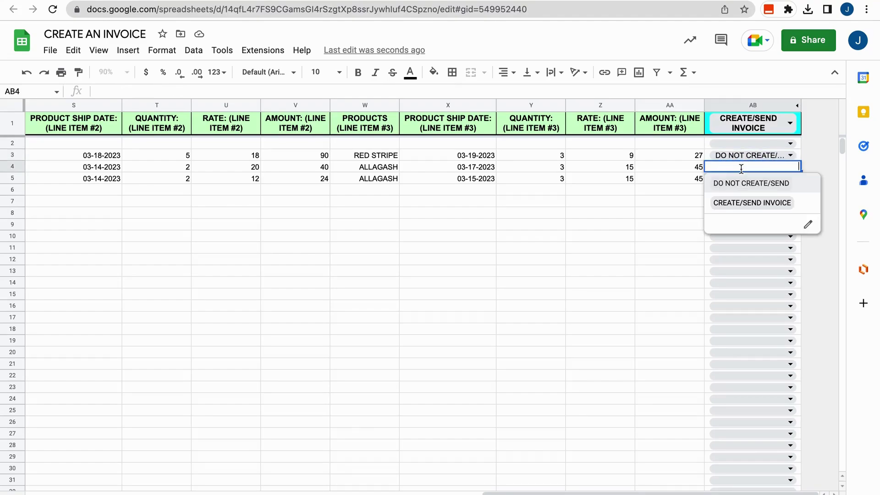
pyautogui.click(735, 206)
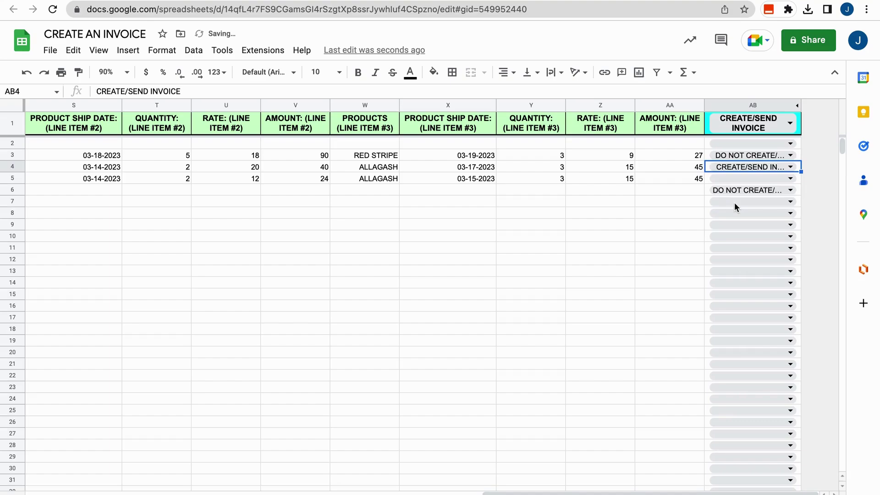
# - Select all of row 4 to review its submission, and clear the selection by moving to an empty cell
pyautogui.click(12, 170)
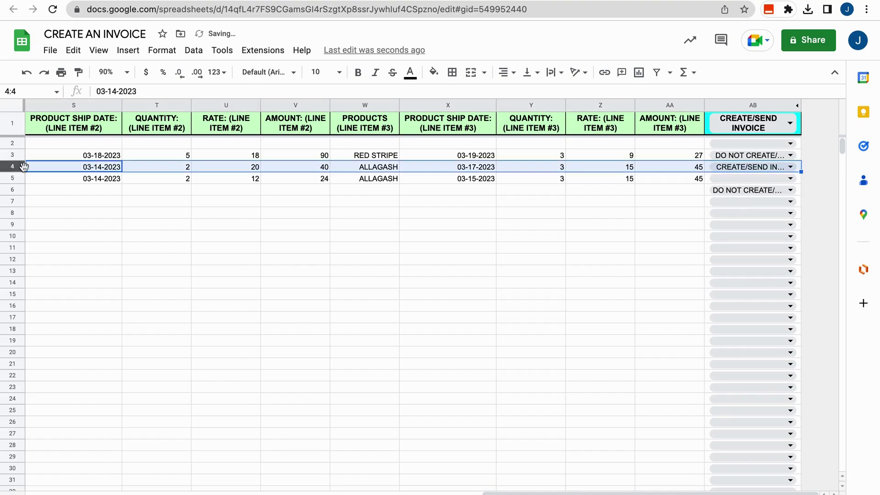
pyautogui.click(731, 169)
pyautogui.click(632, 207)
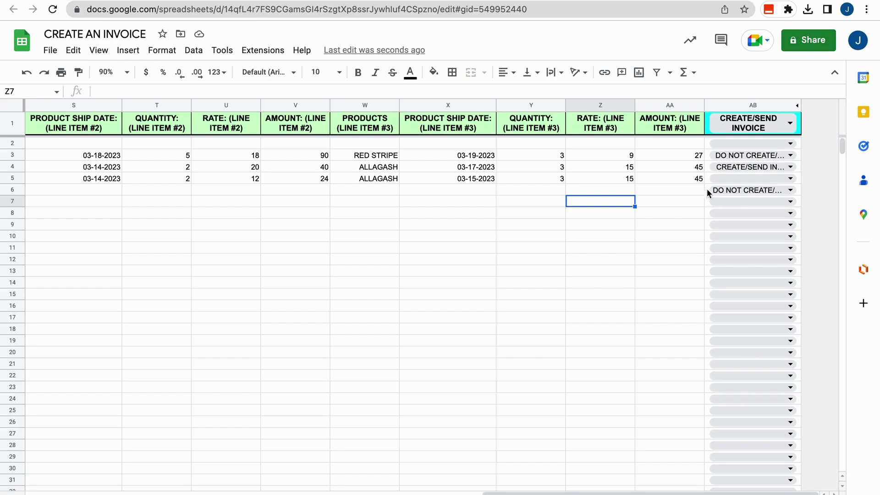
pyautogui.click(651, 260)
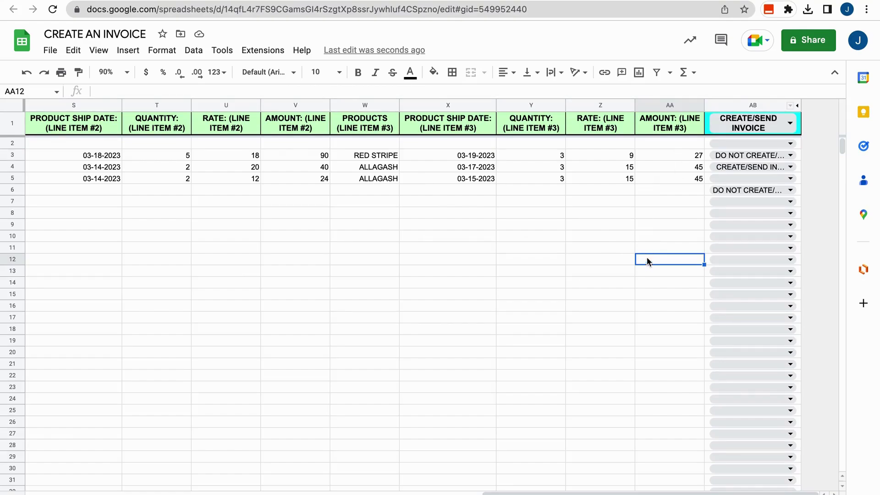
# - Switch to the Zap in Zapier and examine the event choices of the Google Sheets trigger, keeping New or Updated Spreadsheet Row
pyautogui.hotkey('ctrl', 'Left')
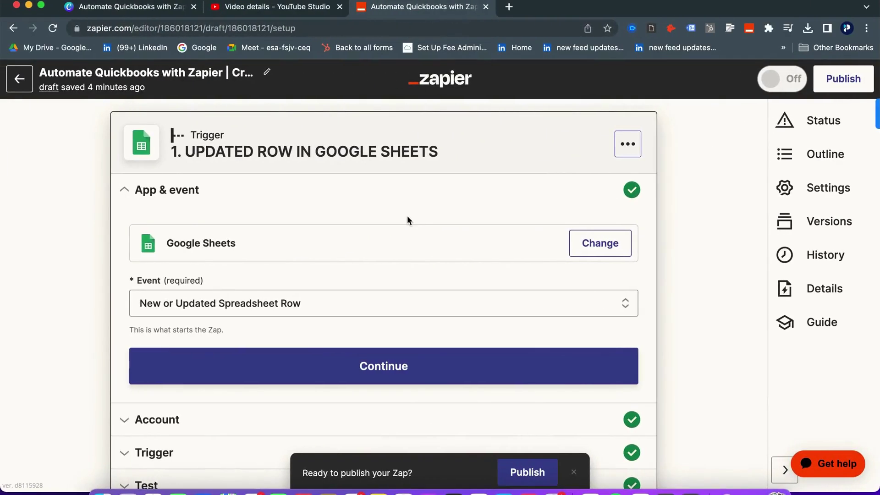
pyautogui.scroll(-1, 133, 158)
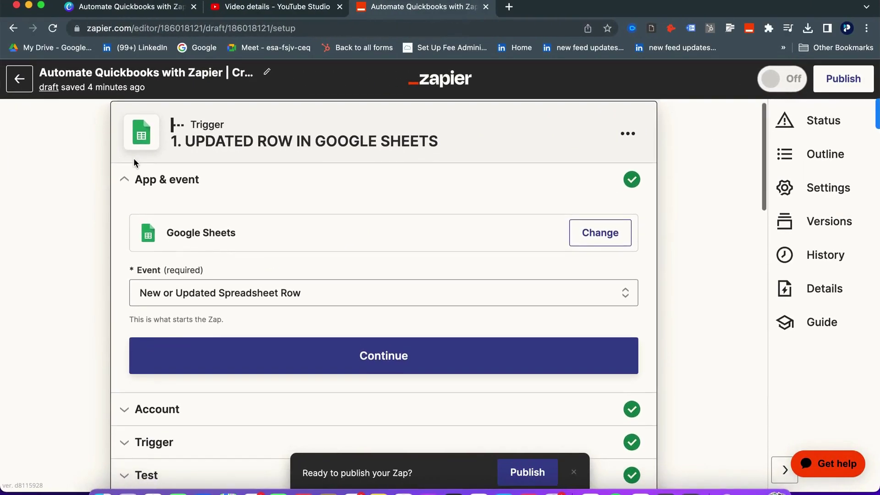
pyautogui.scroll(1, 131, 213)
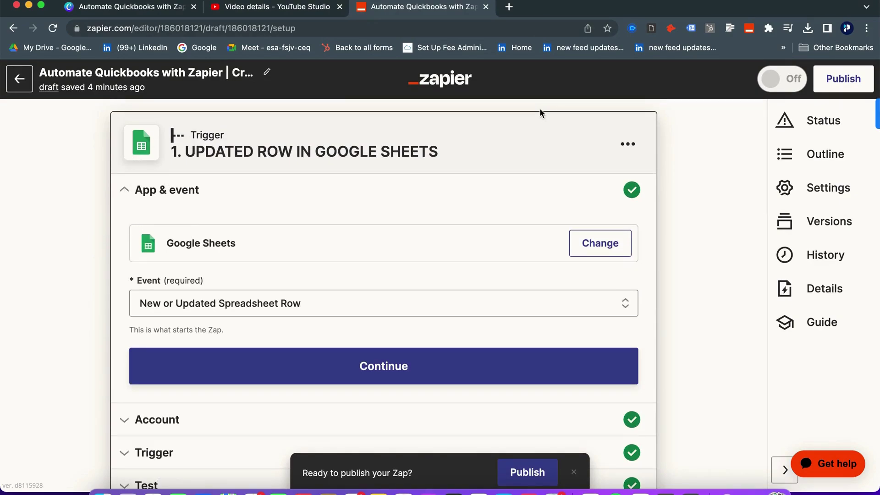
pyautogui.scroll(-2, 215, 190)
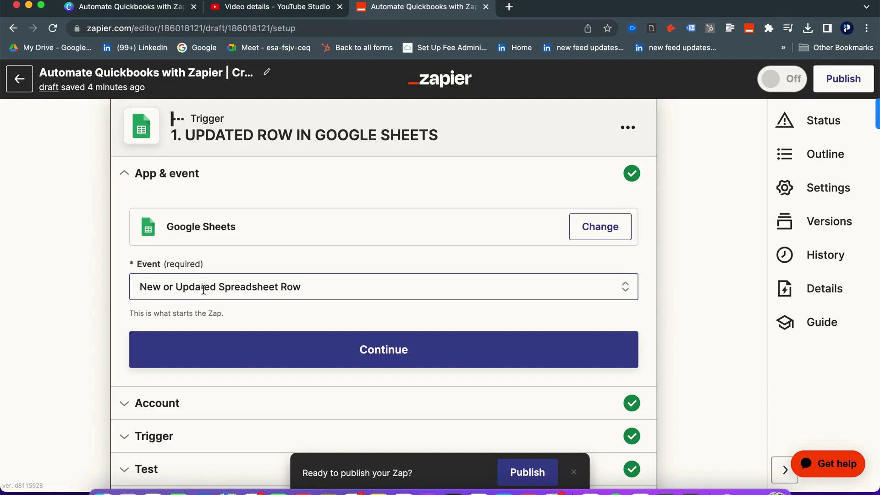
pyautogui.click(272, 287)
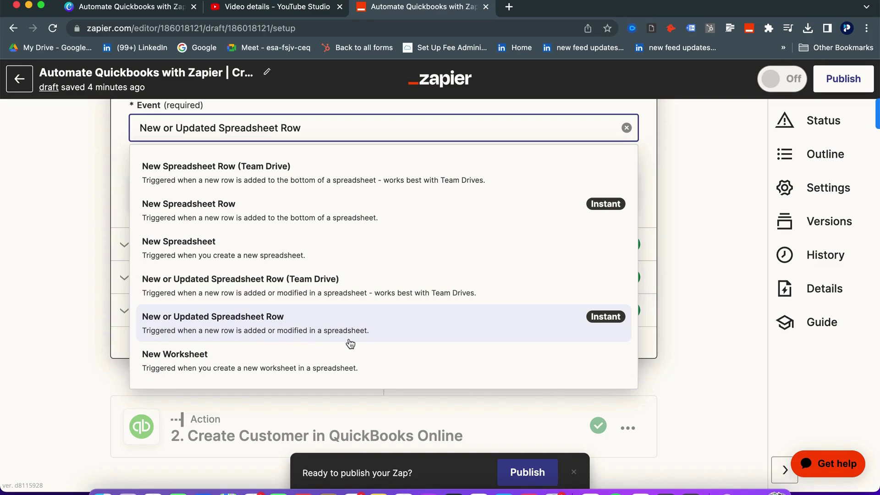
pyautogui.click(99, 307)
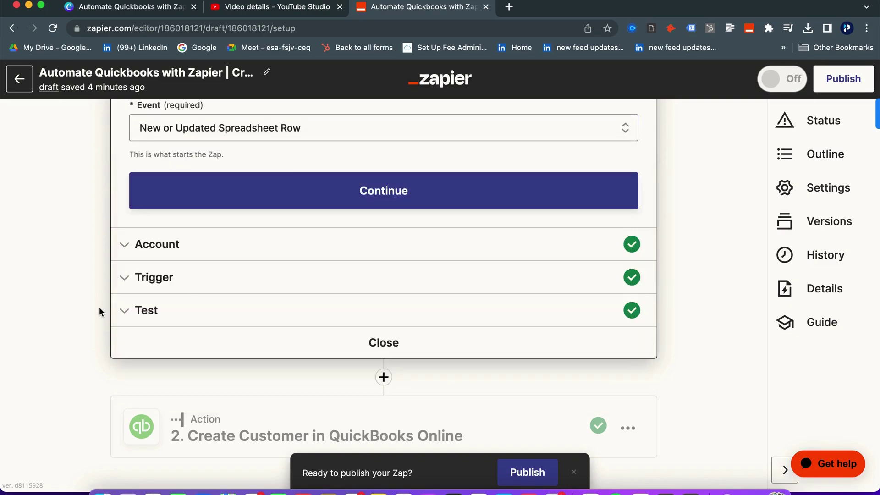
# - Open the Google Sheets trigger's configuration and examine its spreadsheet, worksheet and available trigger columns
pyautogui.click(183, 286)
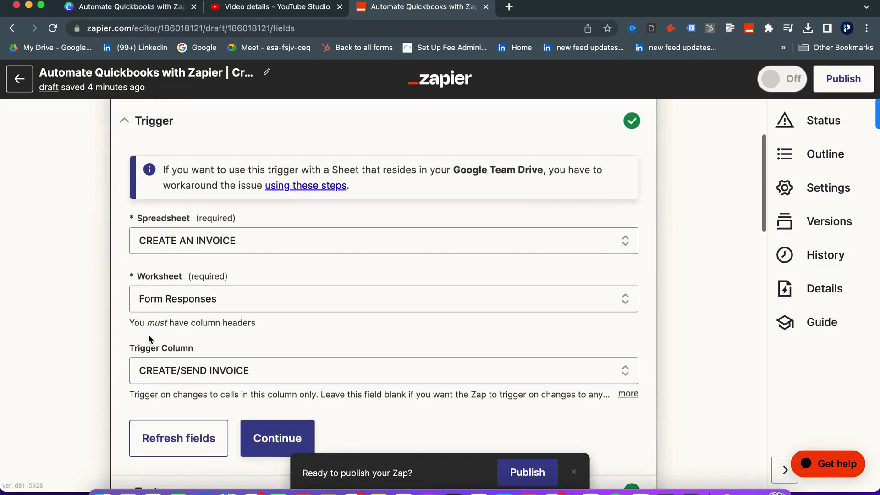
pyautogui.scroll(1, 113, 261)
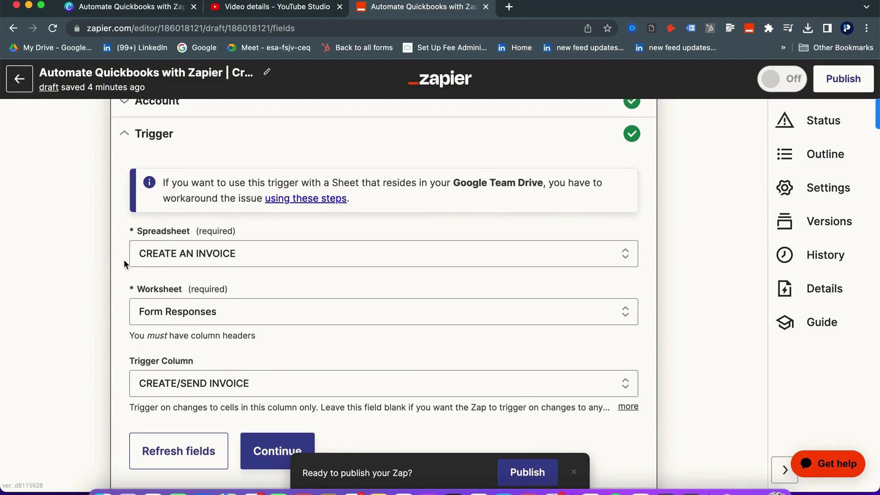
pyautogui.scroll(2, 123, 259)
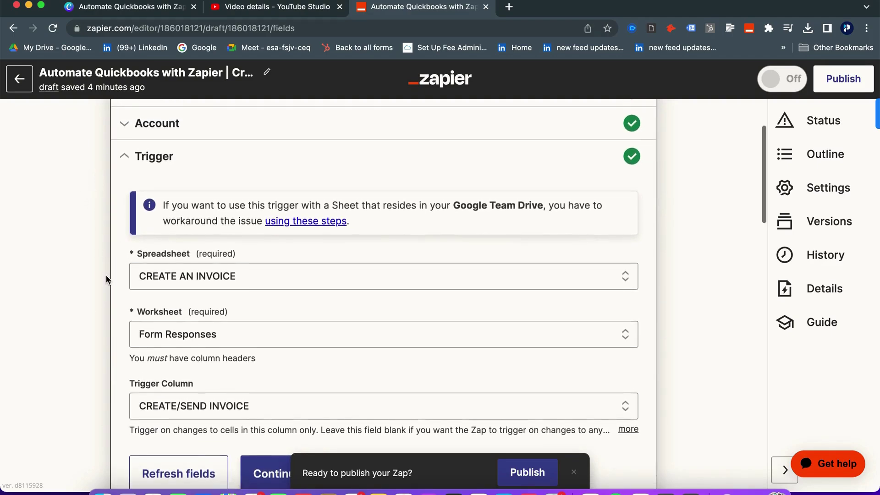
pyautogui.scroll(-3, 106, 275)
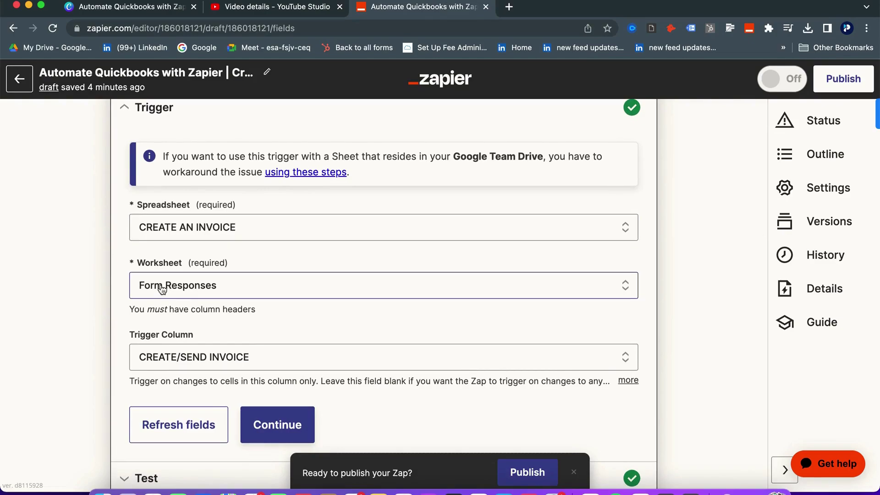
pyautogui.scroll(-1, 190, 287)
pyautogui.scroll(-1, 174, 275)
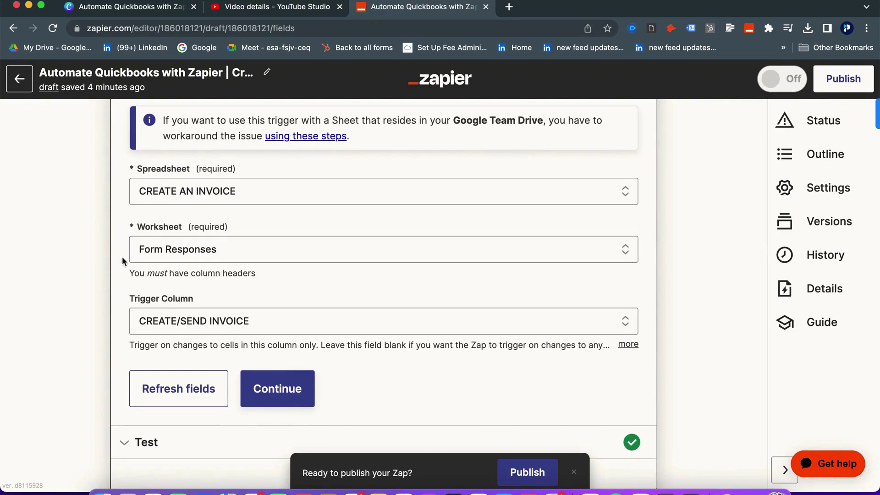
pyautogui.scroll(-1, 137, 278)
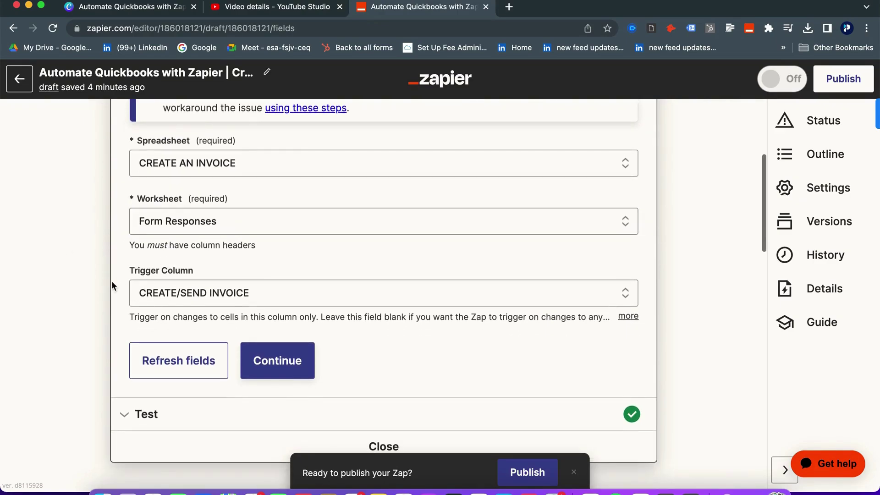
pyautogui.scroll(-1, 135, 292)
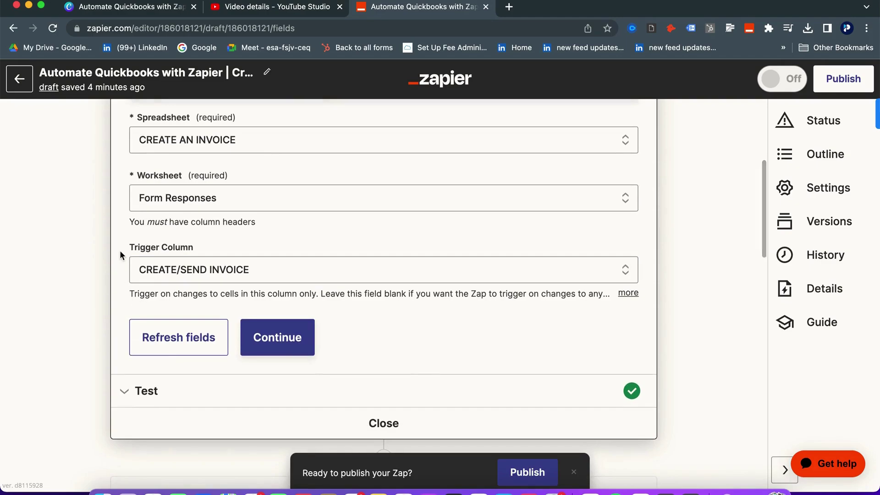
pyautogui.click(181, 277)
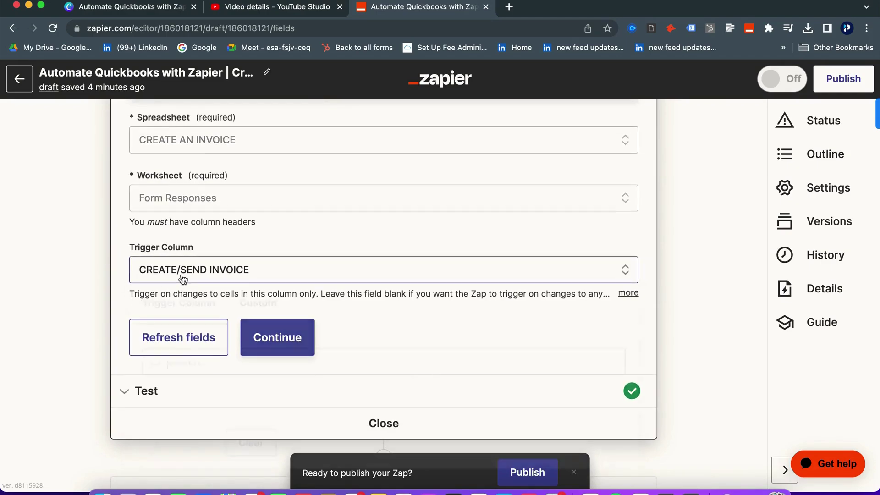
pyautogui.scroll(-2, 137, 364)
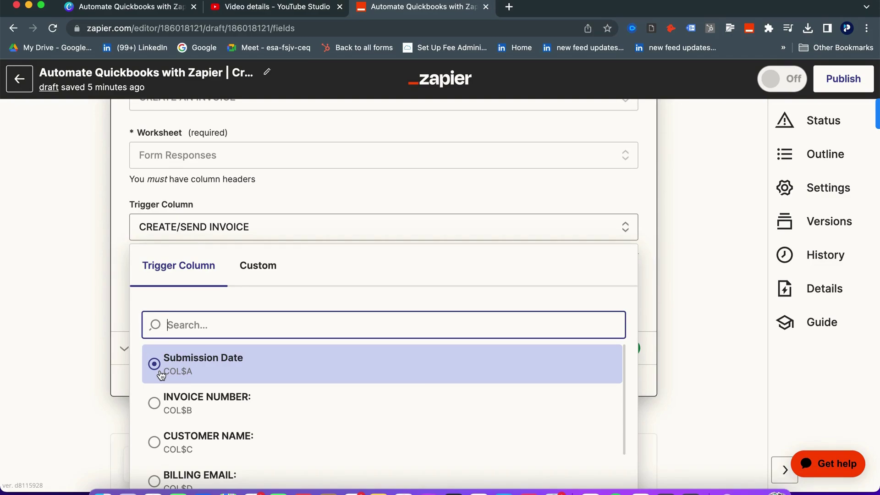
pyautogui.click(70, 210)
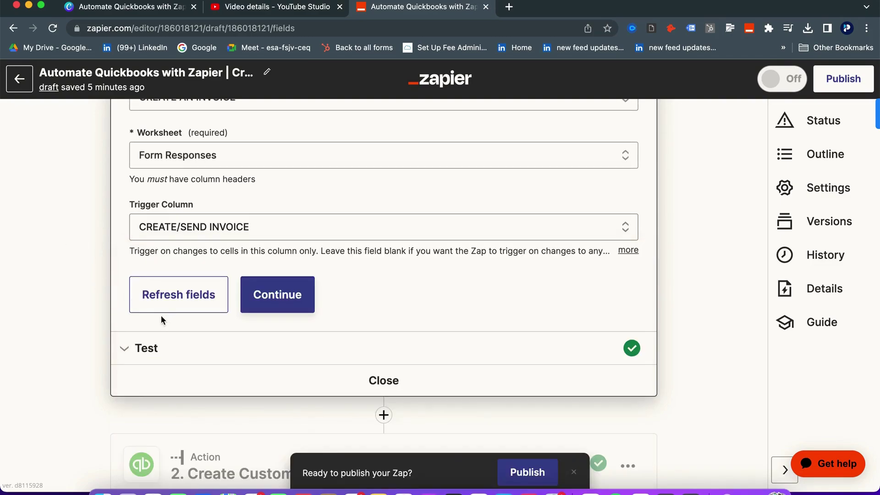
# - Open the Google Sheets trigger's test data and examine the column values of Spreadsheet Row D
pyautogui.click(155, 353)
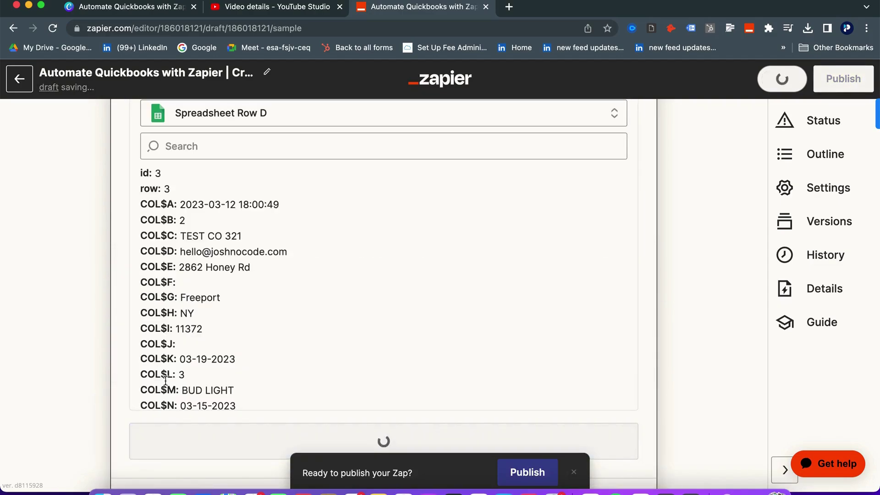
pyautogui.scroll(-1, 170, 299)
pyautogui.scroll(-1, 170, 299)
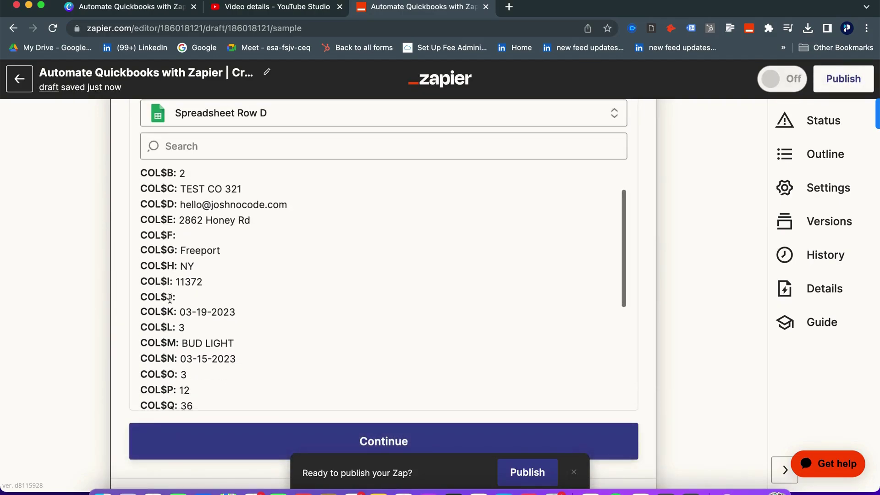
pyautogui.scroll(-2, 170, 298)
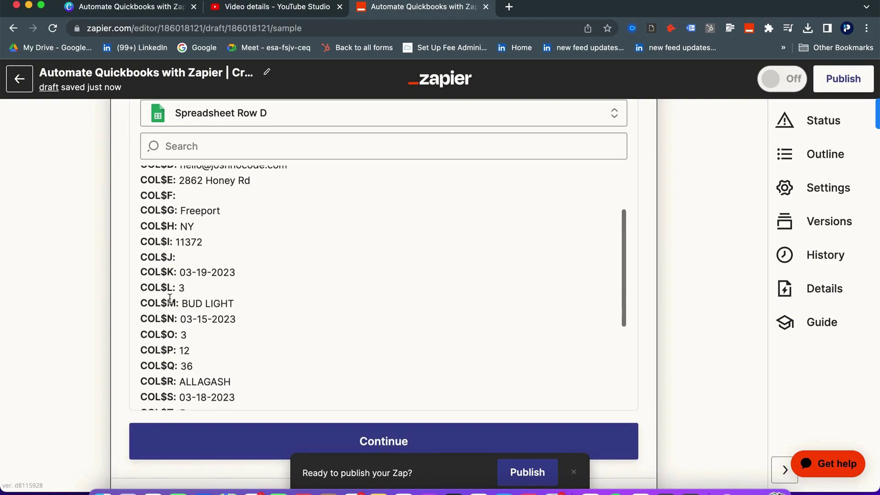
pyautogui.scroll(2, 104, 236)
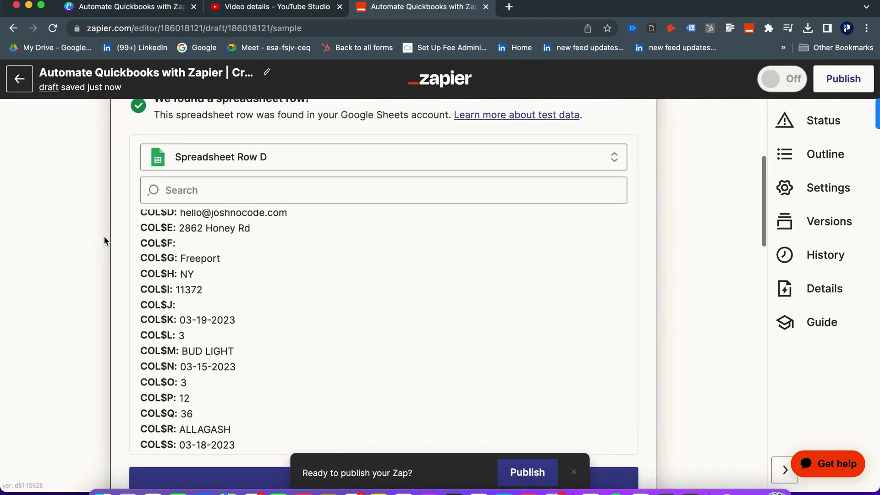
pyautogui.scroll(-5, 103, 236)
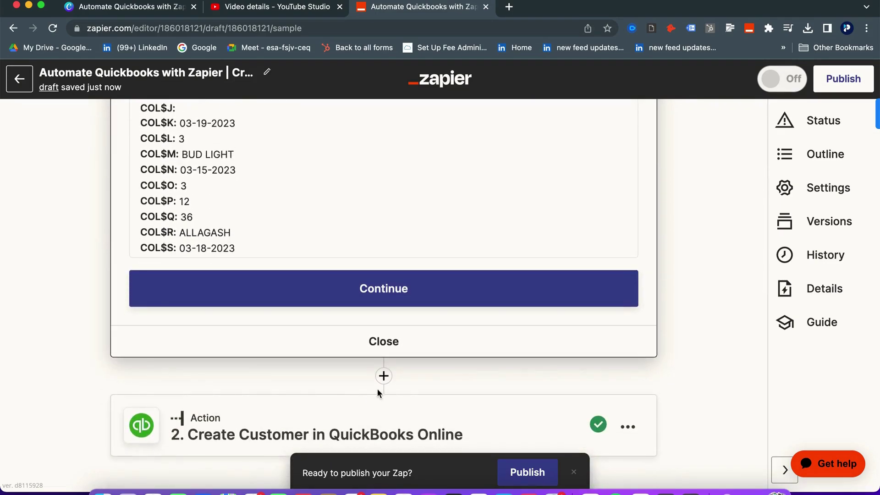
# - Insert a Filter by Zapier action between the Google Sheets trigger and the Create Customer action
pyautogui.click(383, 376)
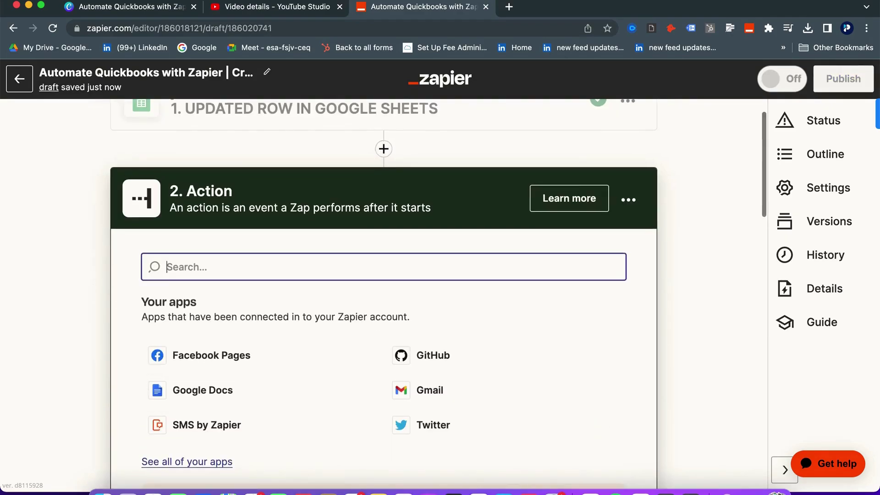
pyautogui.write('filter')
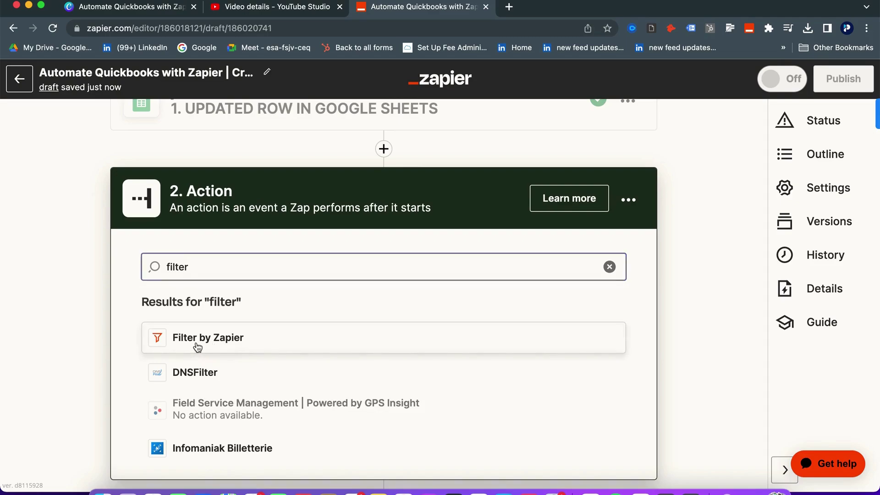
pyautogui.click(197, 345)
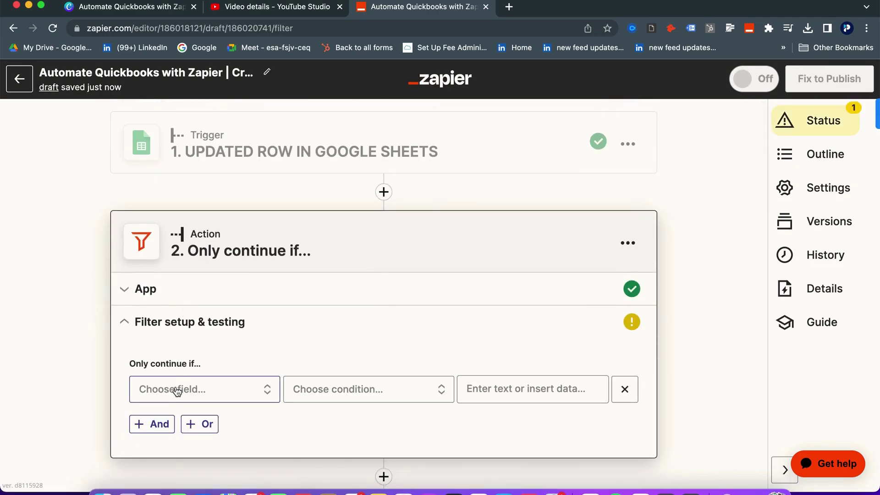
# - Choose the trigger's CREATE/SEND INVOICE column as the field checked by the filter
pyautogui.click(179, 391)
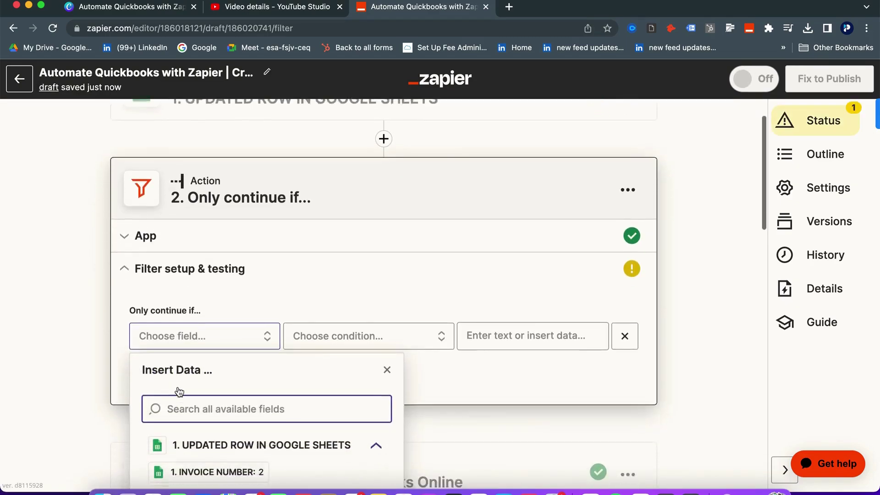
pyautogui.click(190, 462)
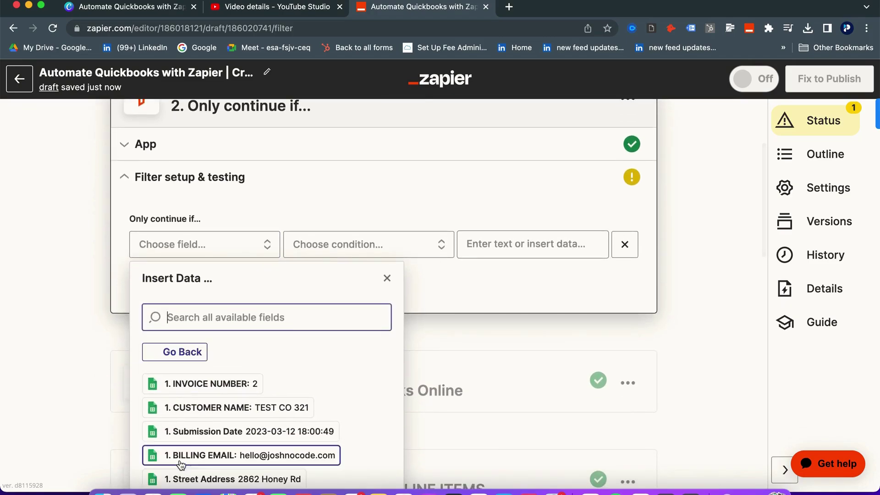
pyautogui.scroll(-15, 191, 451)
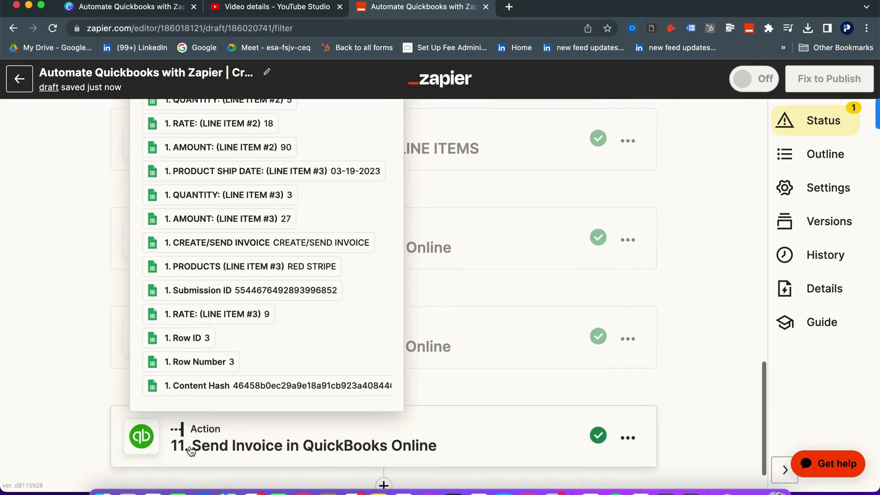
pyautogui.click(214, 253)
pyautogui.scroll(6, 233, 255)
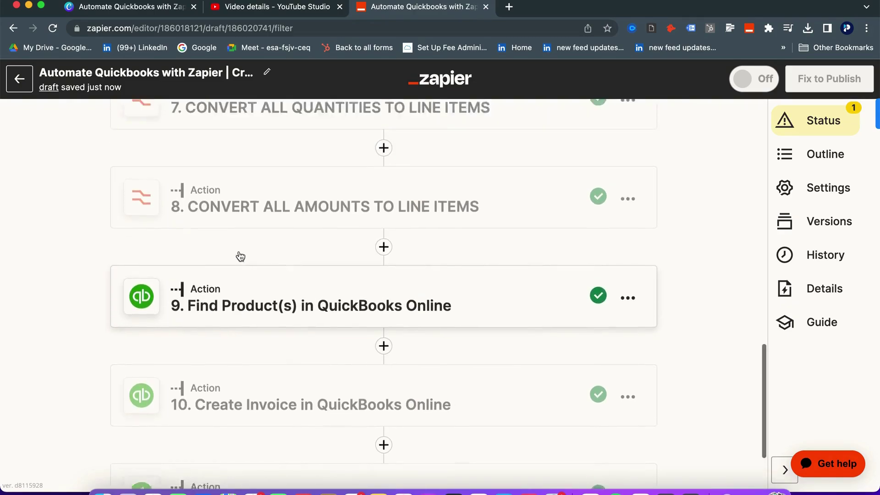
pyautogui.scroll(5, 240, 255)
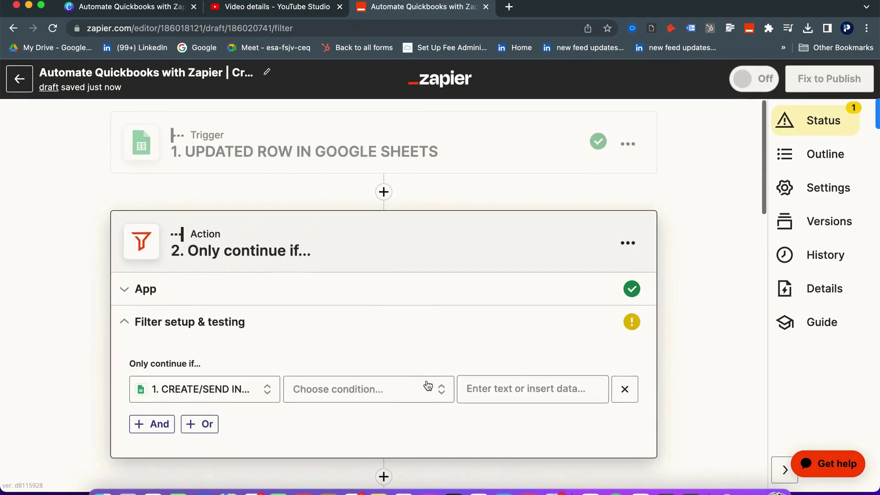
# - Set the filter condition to (Text) Exactly matches with the value CREATE/SEND INVOICE
pyautogui.click(353, 394)
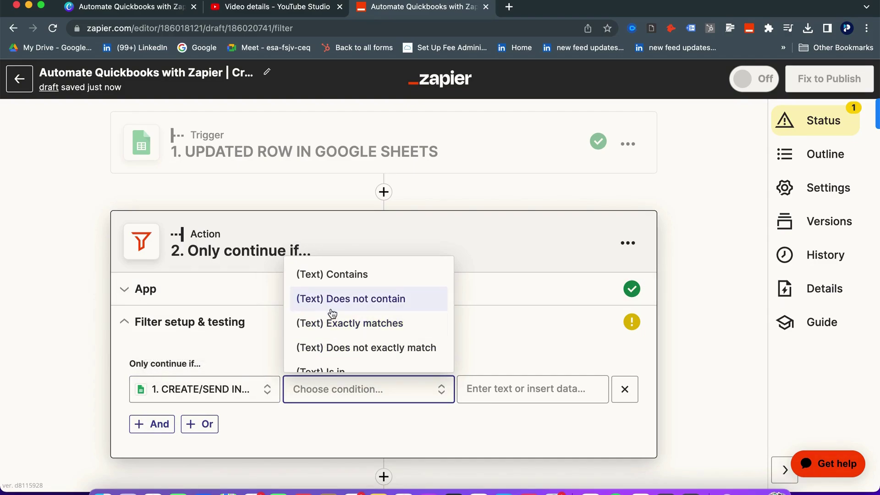
pyautogui.click(331, 328)
pyautogui.click(516, 390)
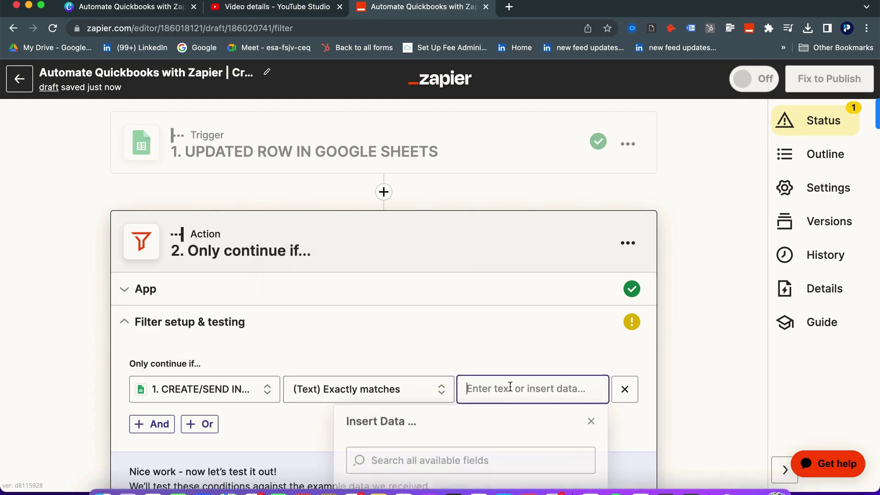
pyautogui.write('CREATE')
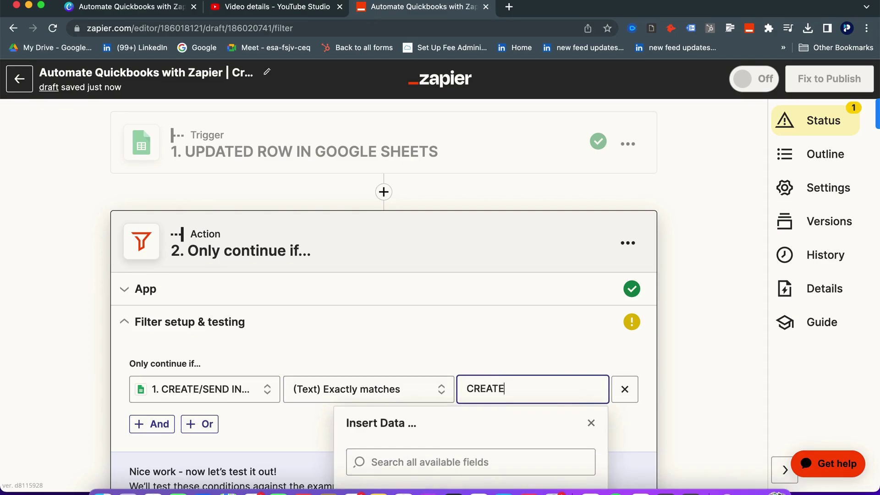
pyautogui.write('/SEND INVOICE')
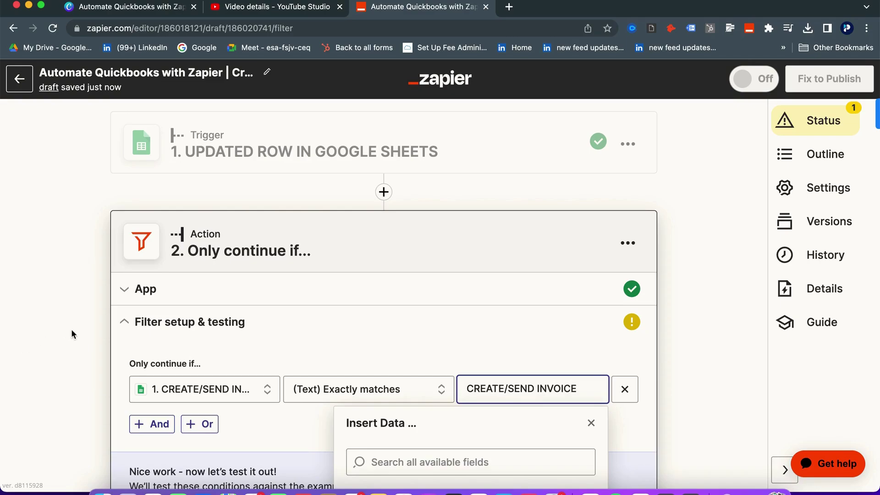
pyautogui.click(71, 333)
# - Test the filter against the trigger's sample data
pyautogui.scroll(-2, 193, 339)
pyautogui.click(173, 439)
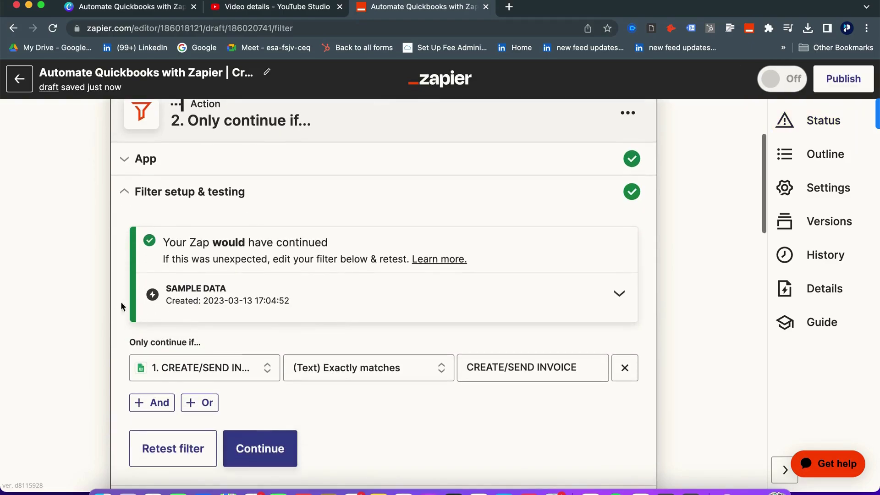
pyautogui.scroll(2, 116, 422)
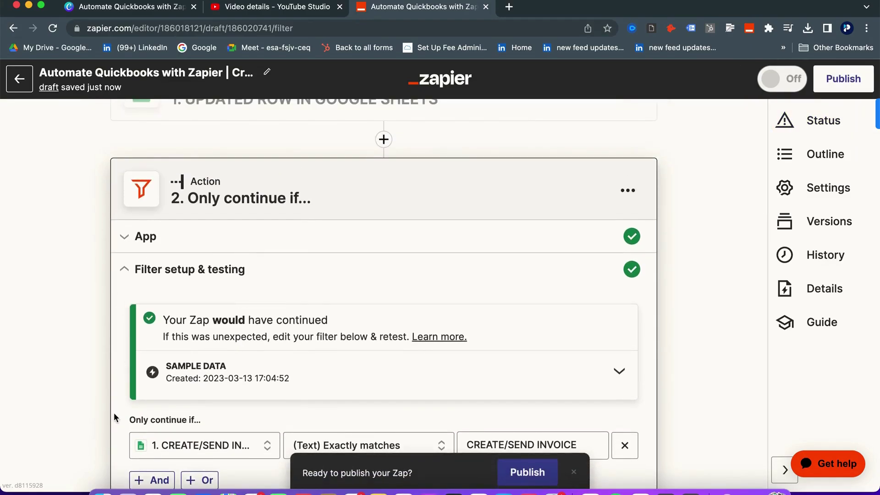
# - Review the filter's test result and its Only continue if condition relative to the Google Sheets trigger
pyautogui.scroll(1, 113, 411)
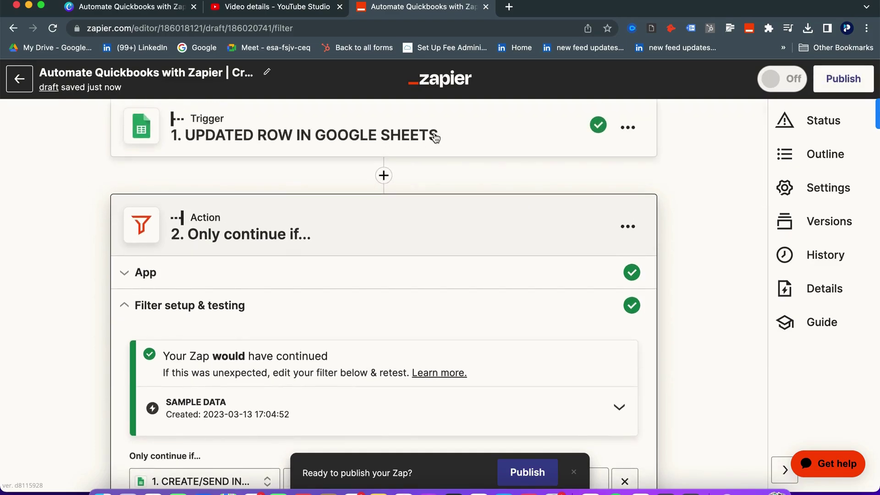
pyautogui.scroll(-2, 89, 220)
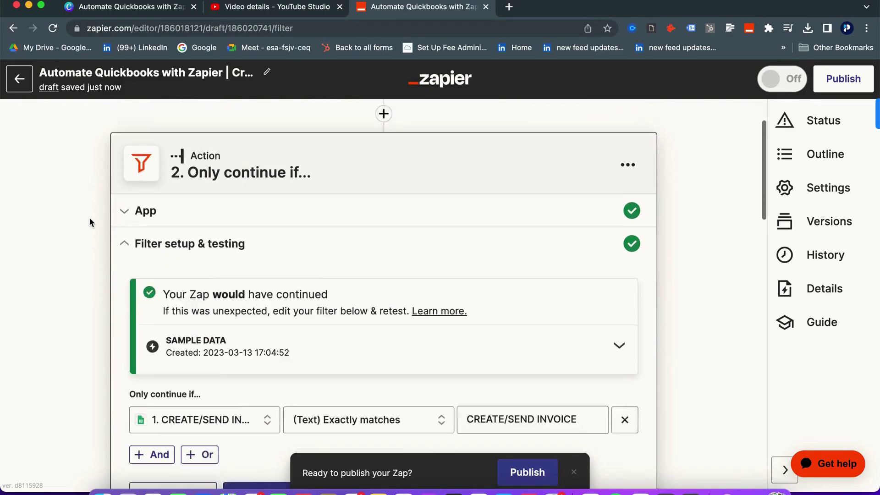
pyautogui.scroll(2, 89, 222)
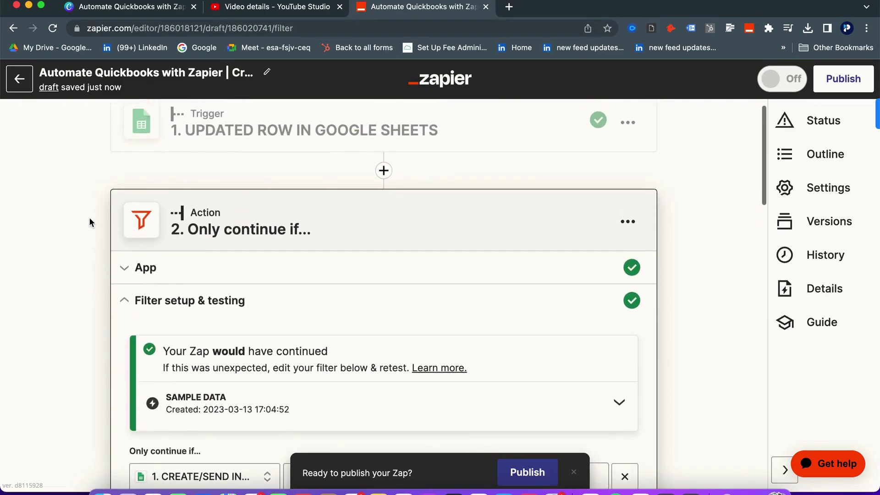
pyautogui.scroll(-5, 89, 217)
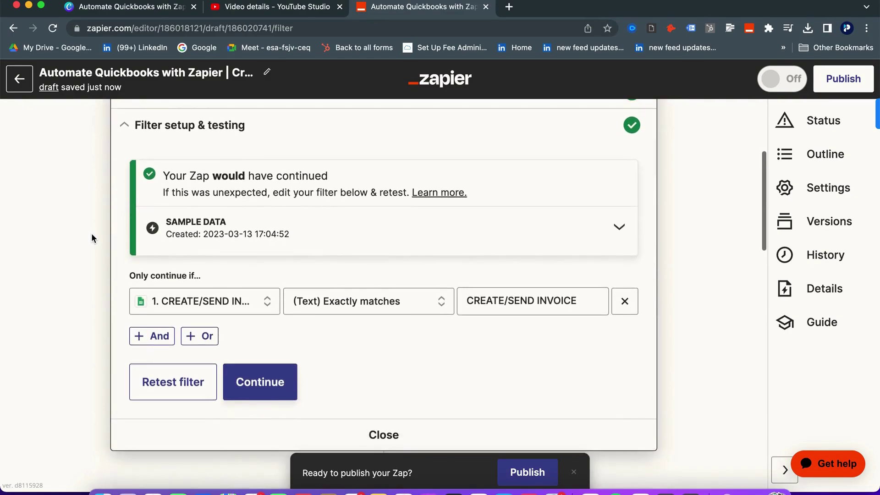
pyautogui.scroll(-2, 92, 236)
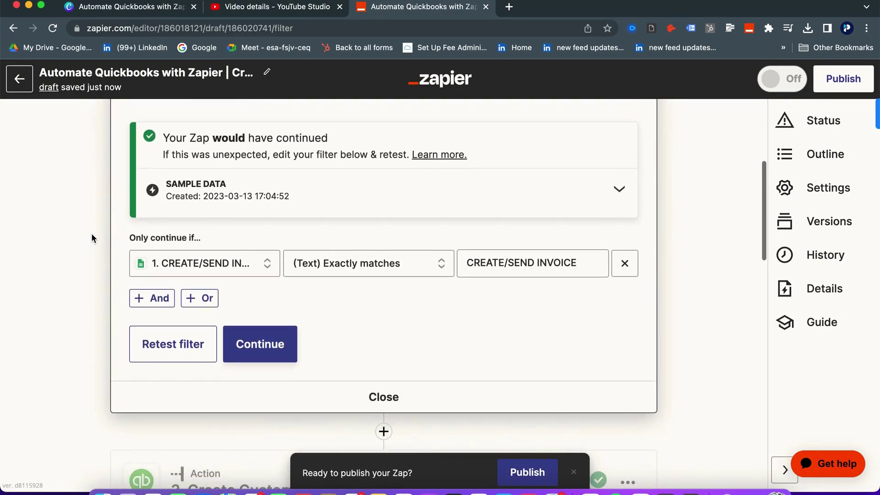
pyautogui.scroll(-1, 92, 238)
pyautogui.scroll(3, 97, 263)
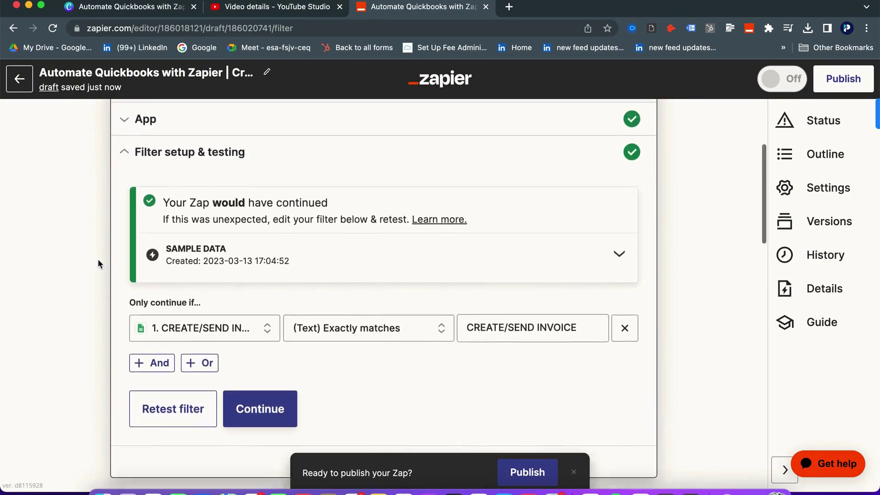
pyautogui.scroll(2, 97, 263)
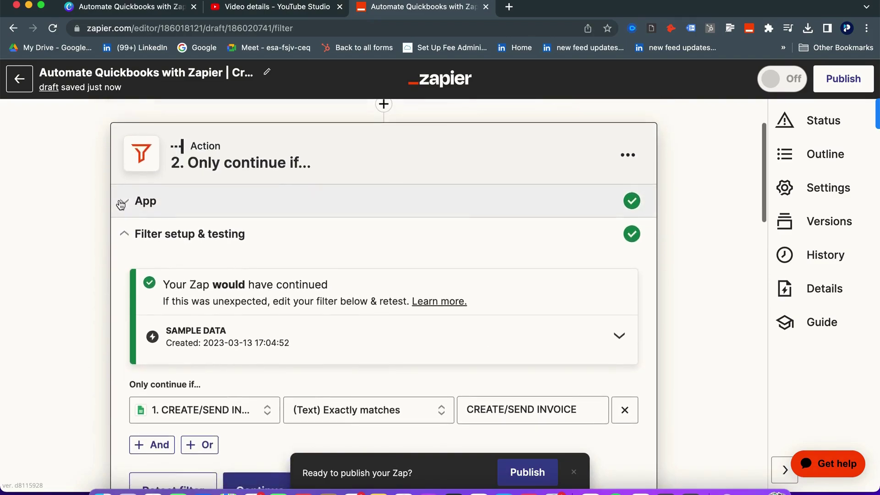
pyautogui.scroll(-3, 136, 273)
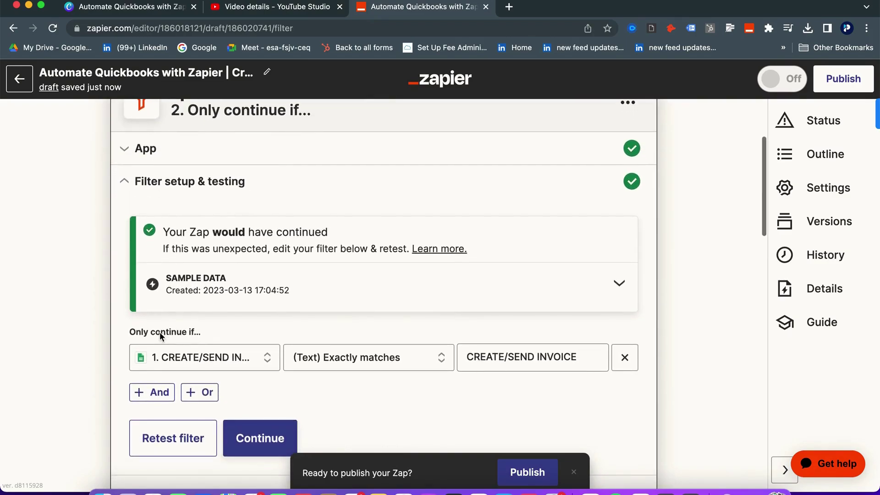
pyautogui.scroll(-1, 159, 332)
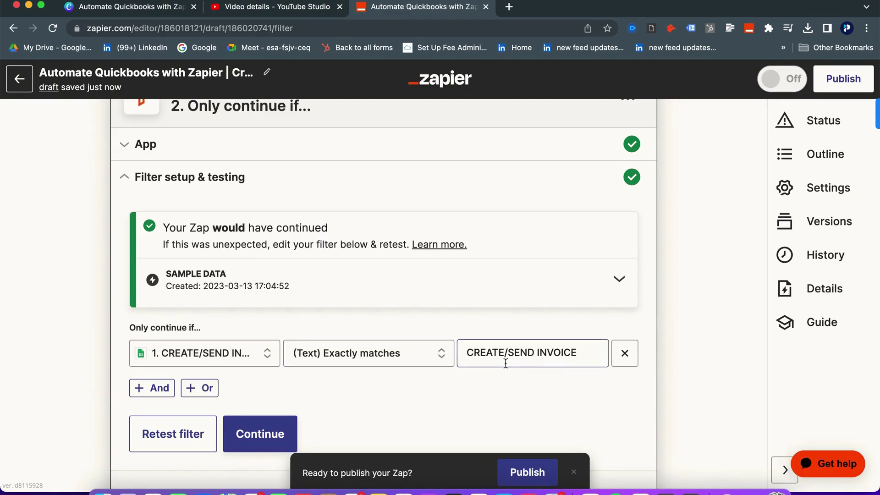
pyautogui.scroll(-3, 532, 383)
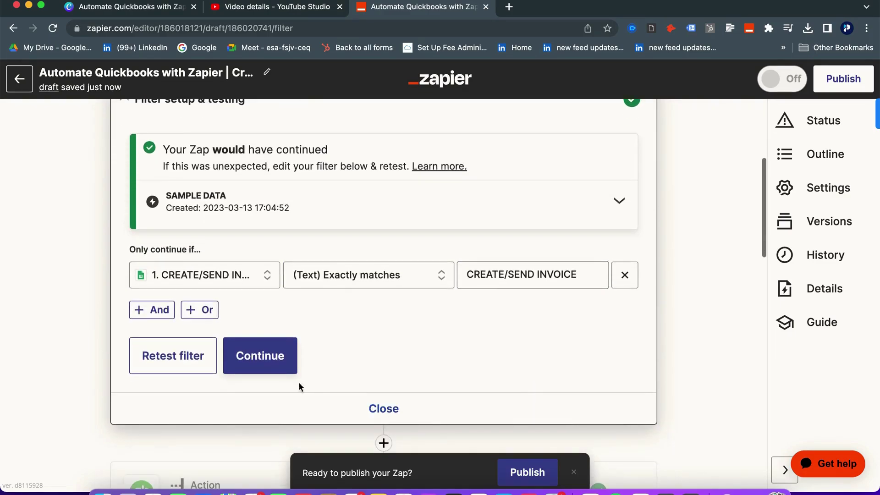
# - Continue to the Create Customer action in QuickBooks Online and examine its field mapping, from Full Name to Customer Type
pyautogui.click(261, 360)
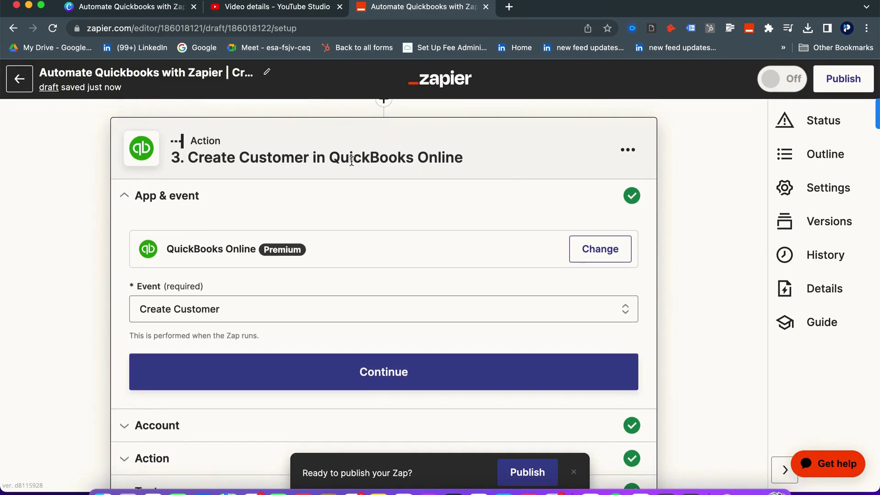
pyautogui.scroll(-3, 279, 263)
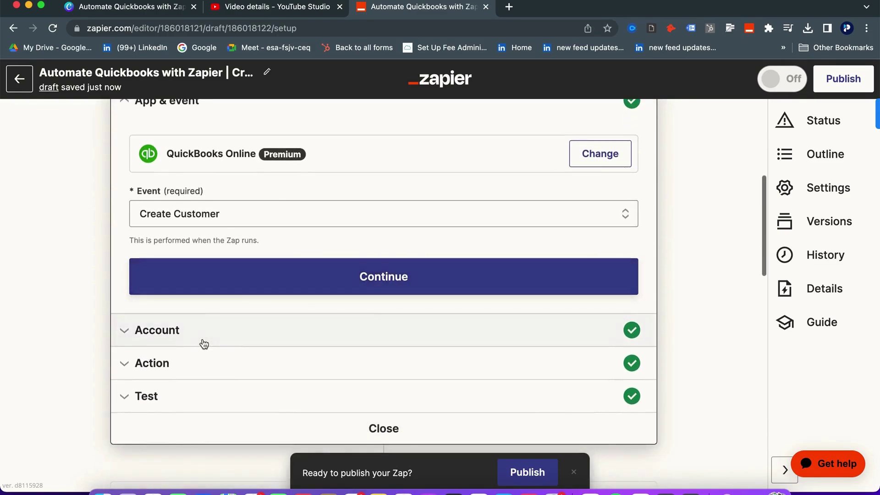
pyautogui.click(186, 367)
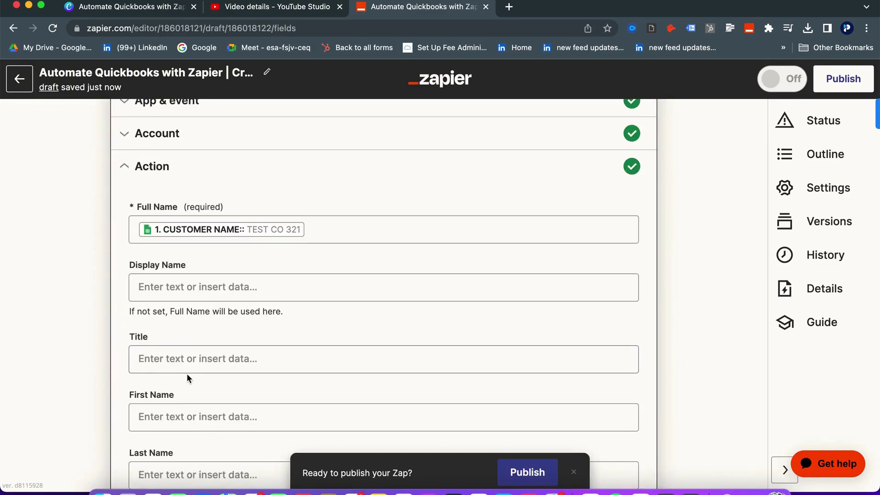
pyautogui.scroll(1, 128, 251)
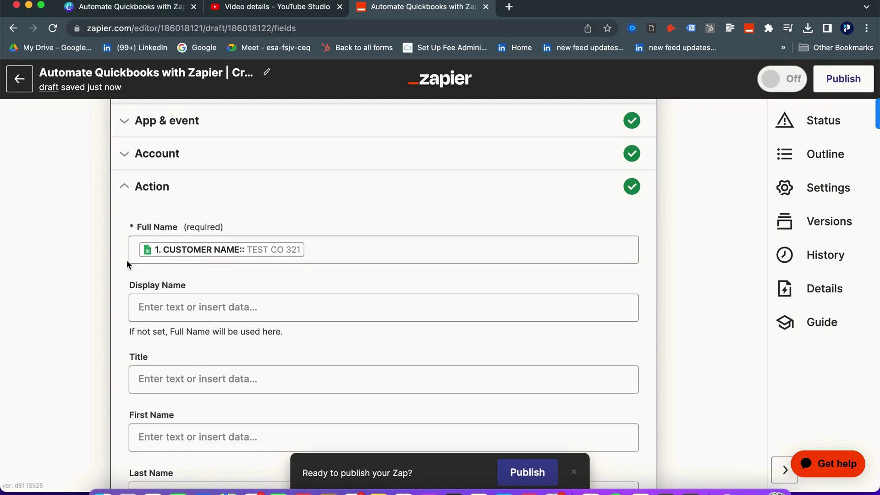
pyautogui.scroll(1, 127, 260)
pyautogui.scroll(3, 137, 185)
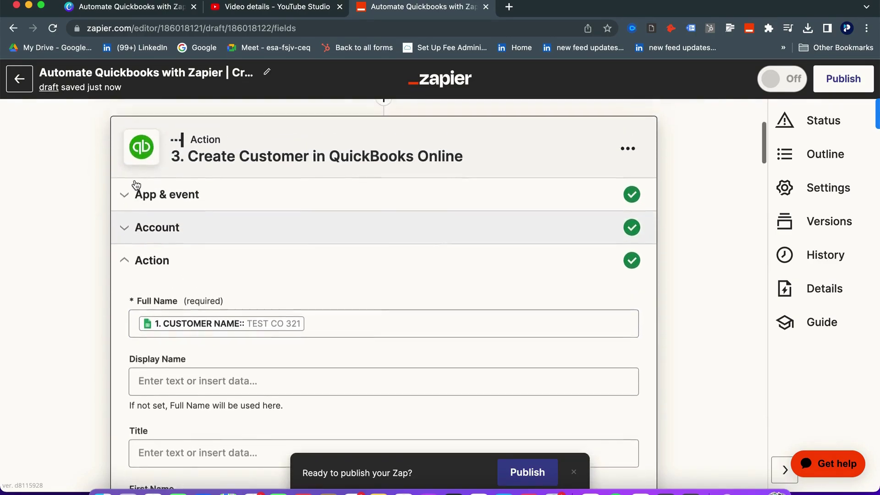
pyautogui.scroll(2, 136, 184)
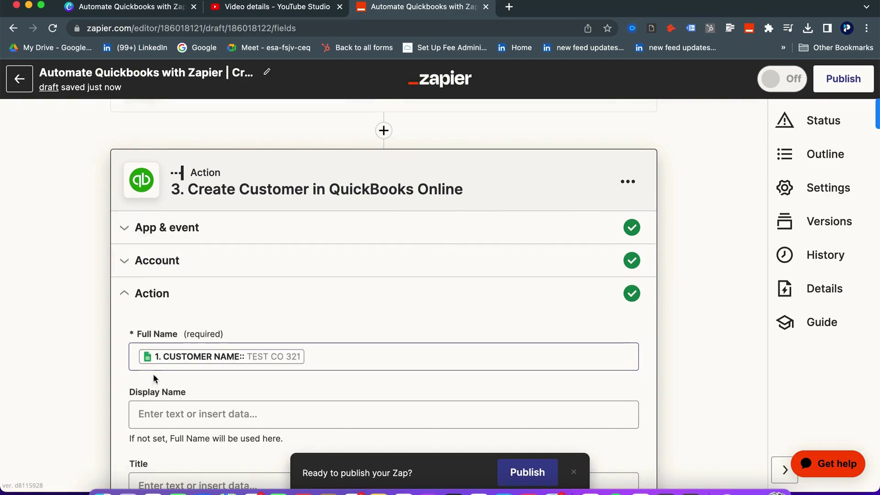
pyautogui.scroll(-15, 82, 344)
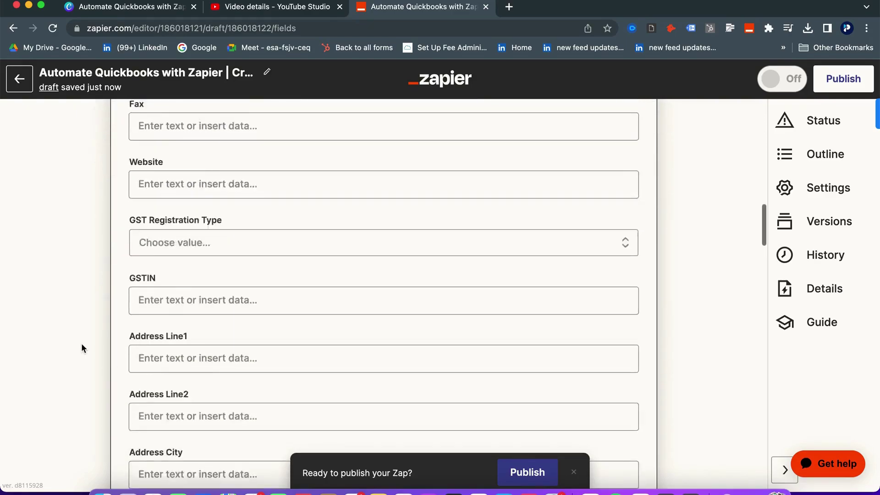
pyautogui.scroll(-20, 81, 348)
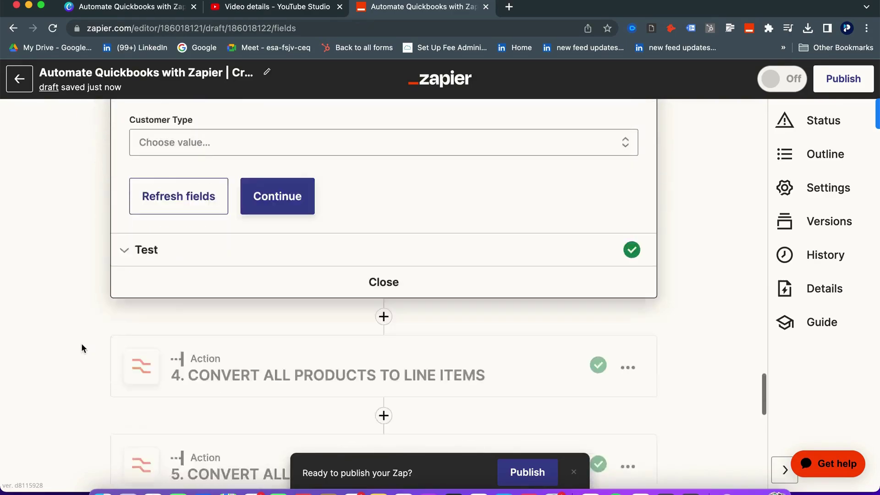
# - Open the action setup of CONVERT ALL PRODUCTS TO LINE ITEMS and examine its transform and input values
pyautogui.scroll(-5, 82, 348)
pyautogui.click(293, 291)
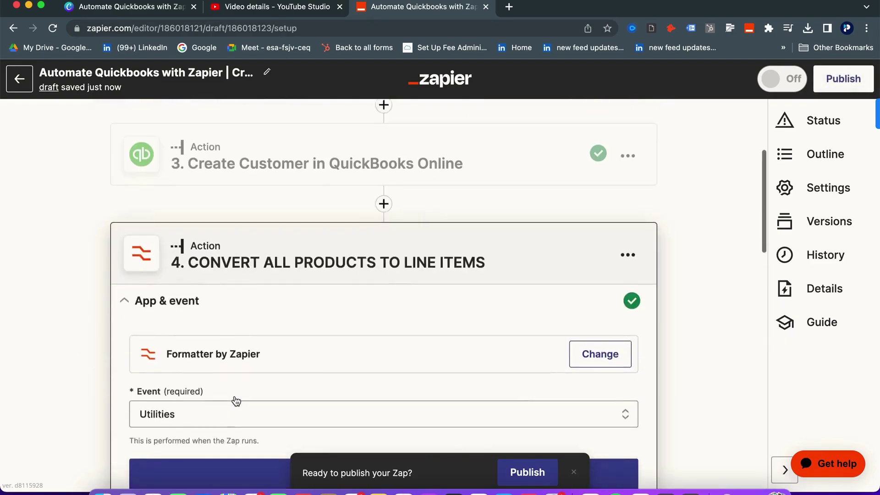
pyautogui.scroll(-4, 150, 303)
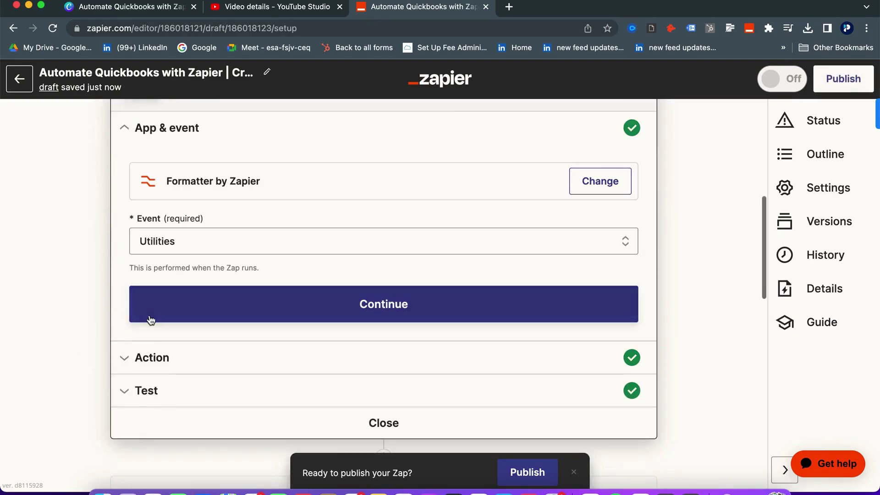
pyautogui.click(160, 361)
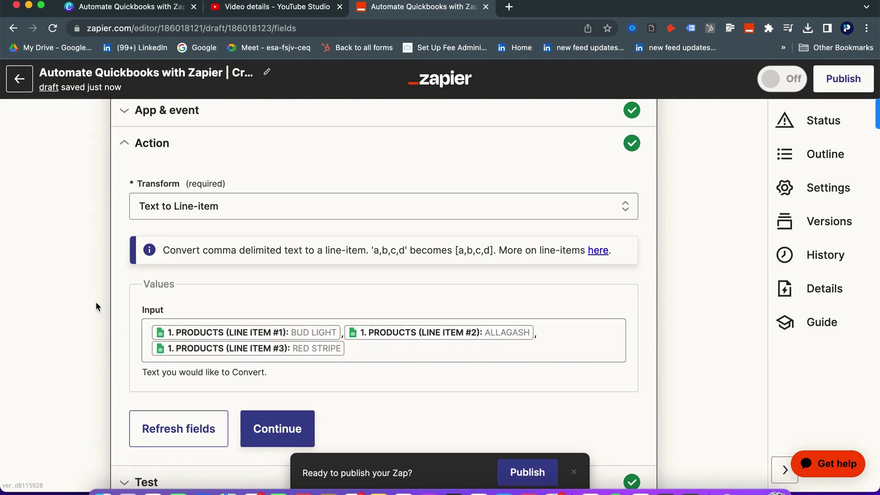
# - Open the action setup of CONVERT ALL PRODUCT SHIP DATES TO LINE ITEMS and examine its input values
pyautogui.scroll(-7, 53, 291)
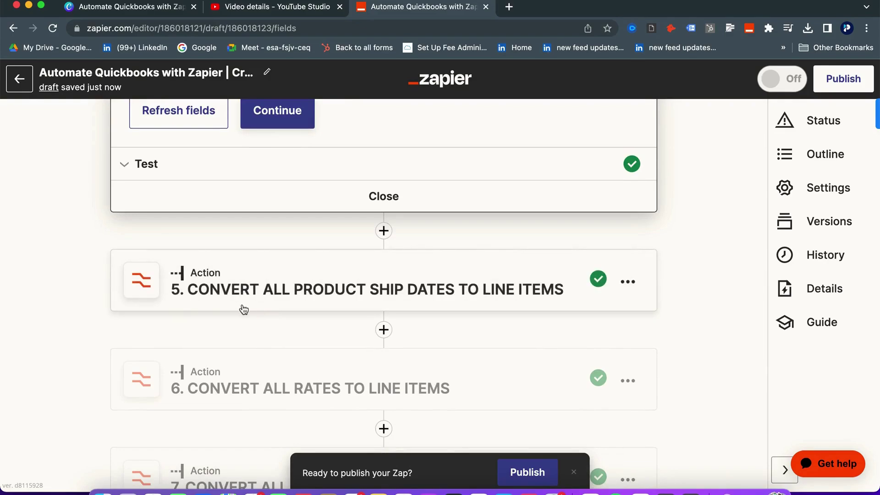
pyautogui.scroll(-1, 241, 308)
pyautogui.click(345, 246)
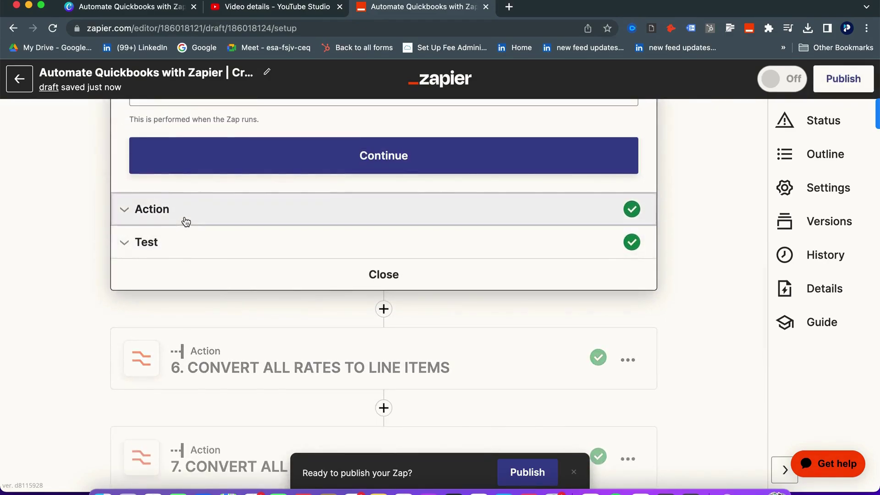
pyautogui.click(183, 219)
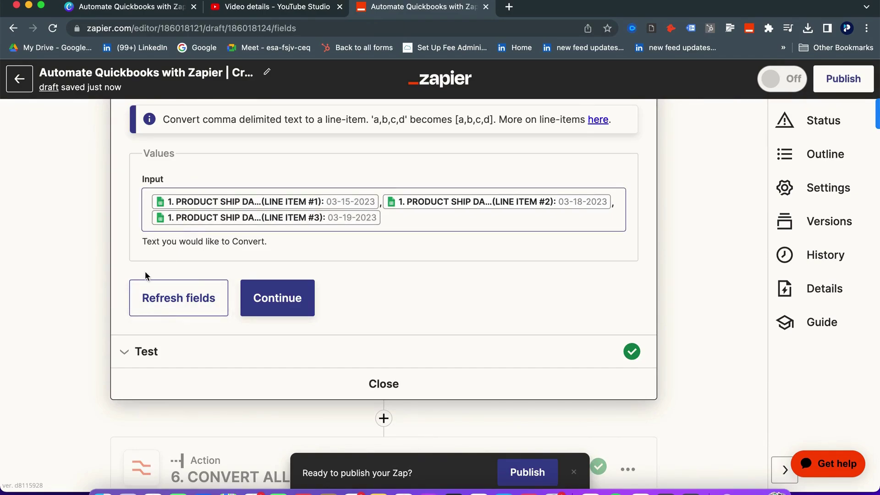
# - Open the action setup of CONVERT ALL AMOUNTS TO LINE ITEMS and examine its transform and input values
pyautogui.scroll(2, 143, 273)
pyautogui.scroll(-7, 117, 300)
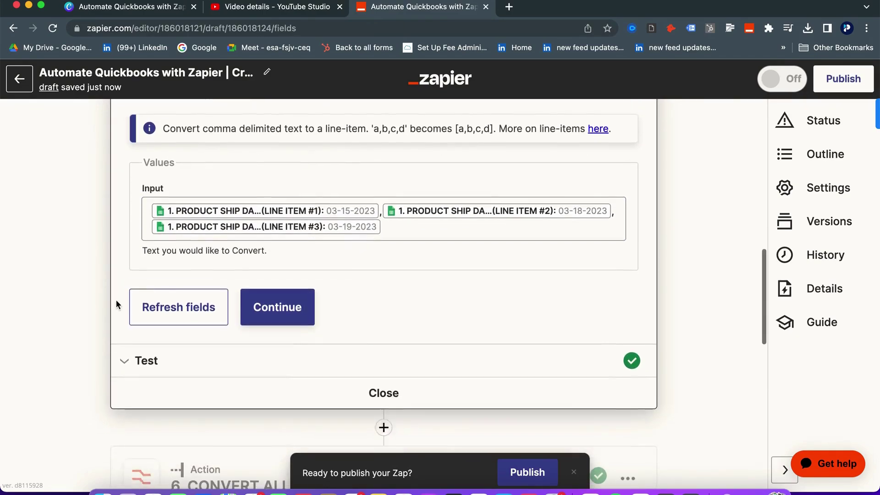
pyautogui.scroll(-13, 121, 358)
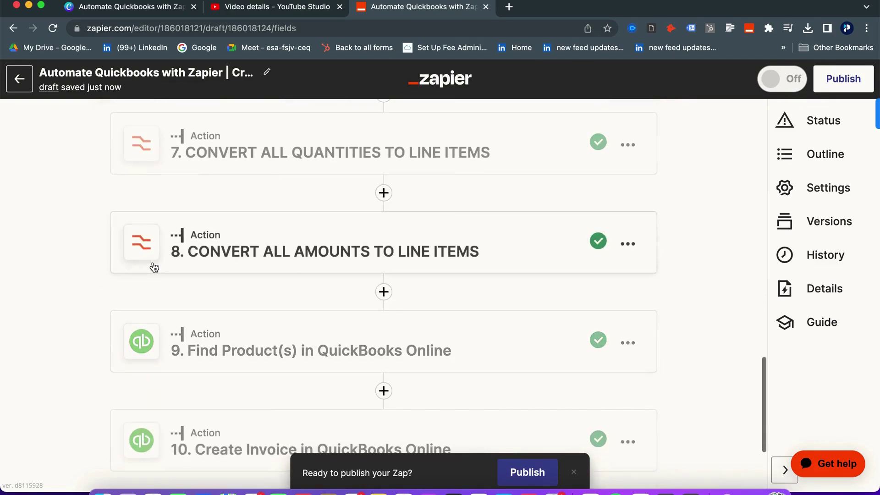
pyautogui.click(197, 249)
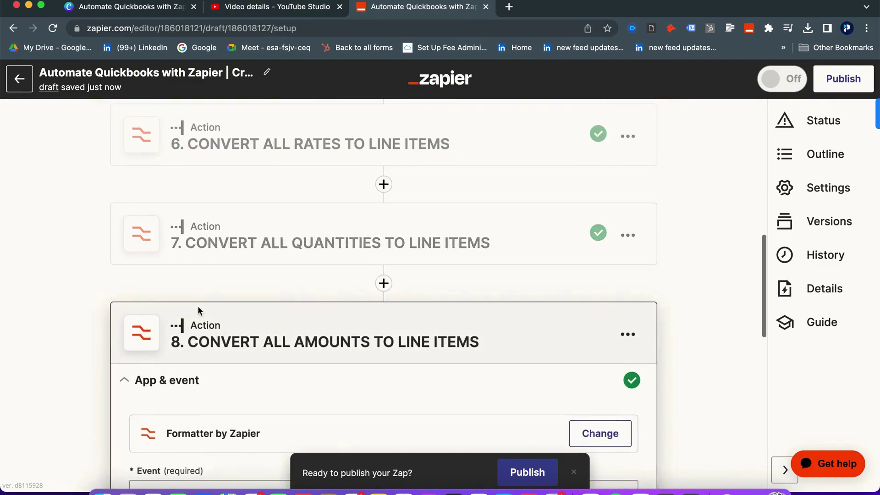
pyautogui.click(183, 366)
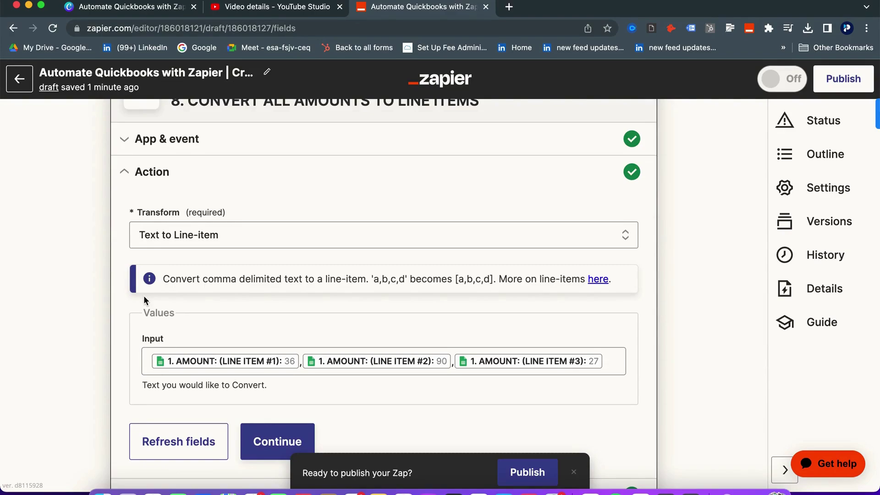
pyautogui.scroll(-1, 144, 300)
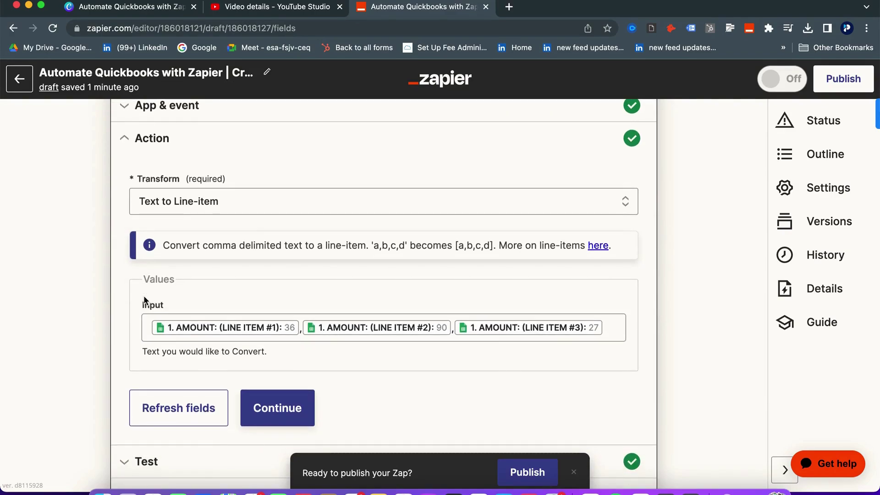
pyautogui.scroll(2, 131, 343)
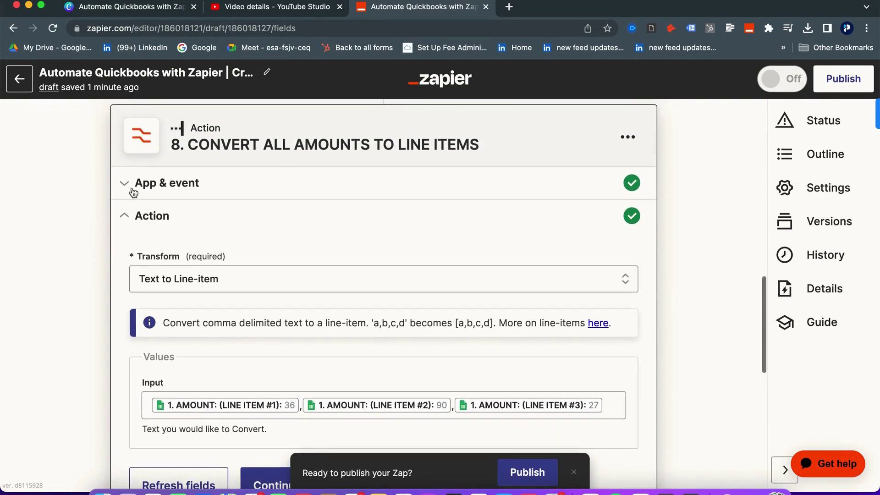
pyautogui.scroll(-1, 117, 385)
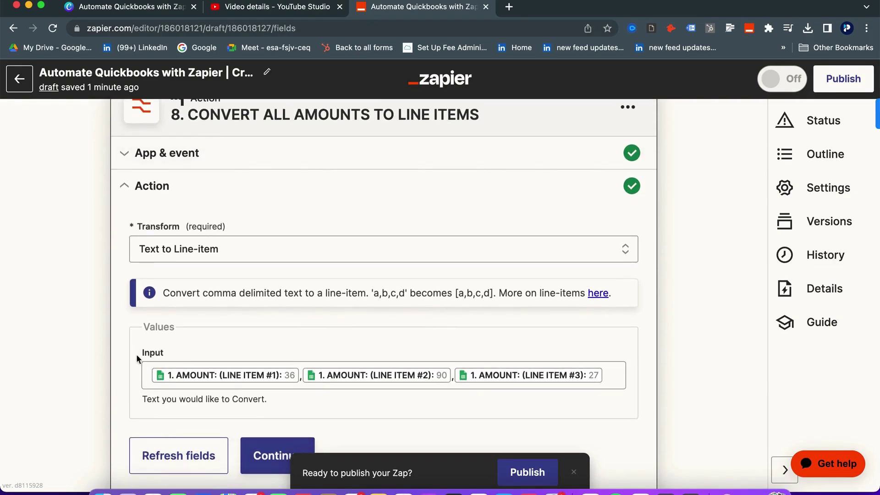
pyautogui.scroll(-1, 140, 351)
pyautogui.scroll(-5, 141, 351)
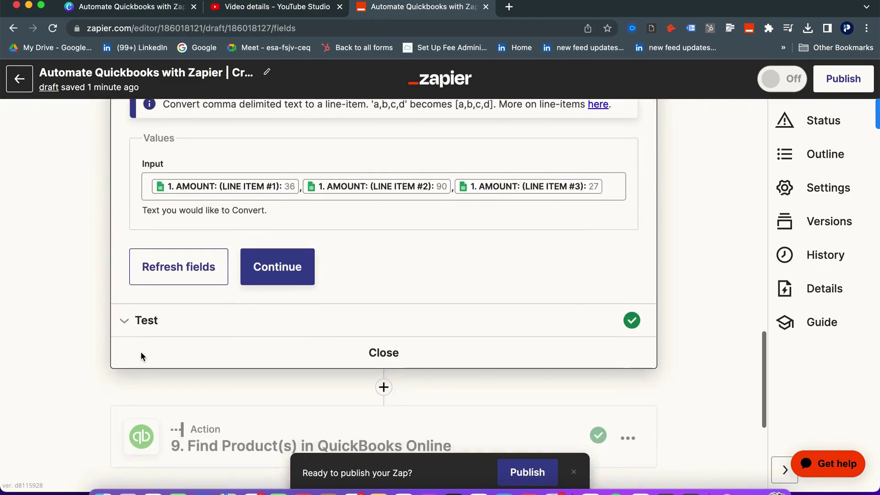
# - Open the action setup of Send Invoice in QuickBooks Online and examine its invoice and email mapping
pyautogui.scroll(-3, 141, 356)
pyautogui.scroll(-2, 144, 373)
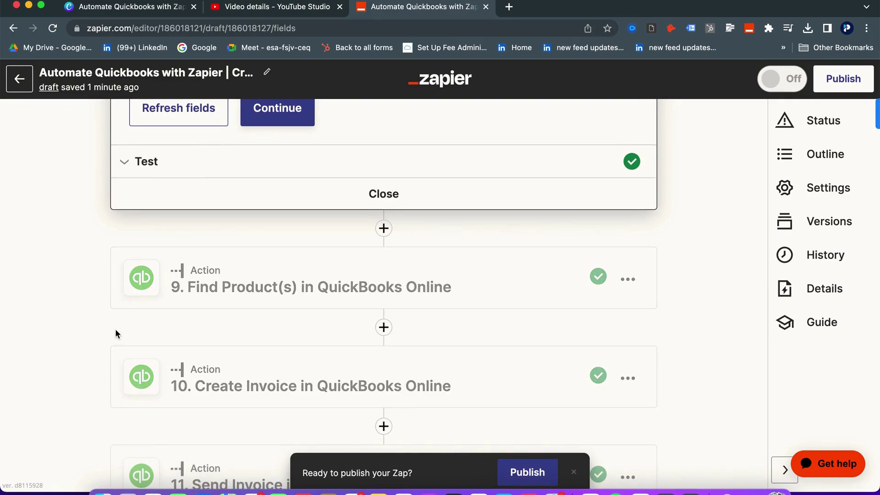
pyautogui.scroll(-2, 115, 329)
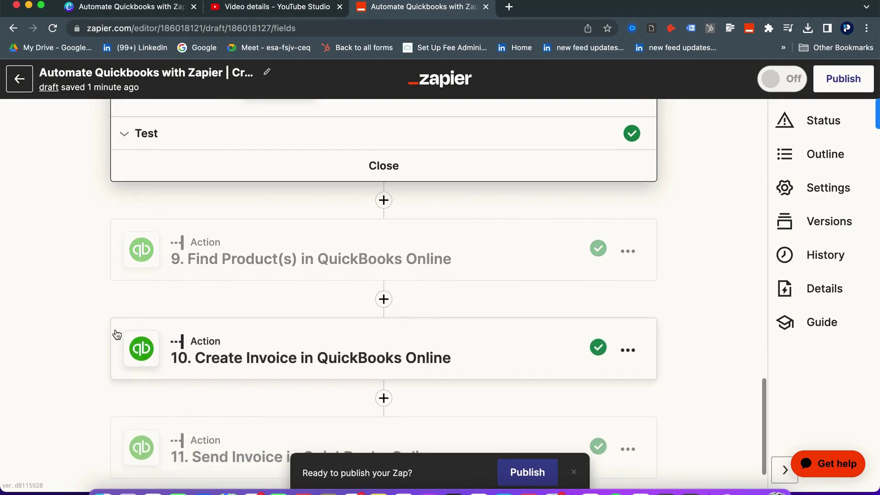
pyautogui.scroll(-1, 117, 334)
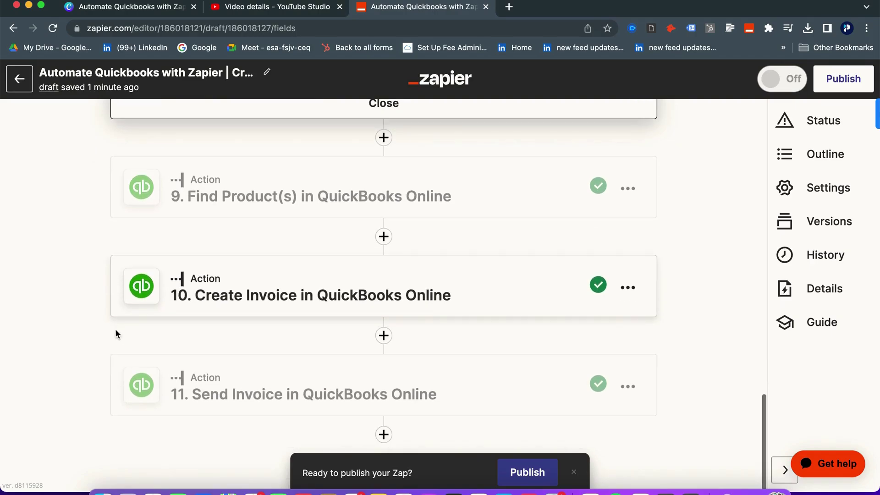
pyautogui.click(243, 369)
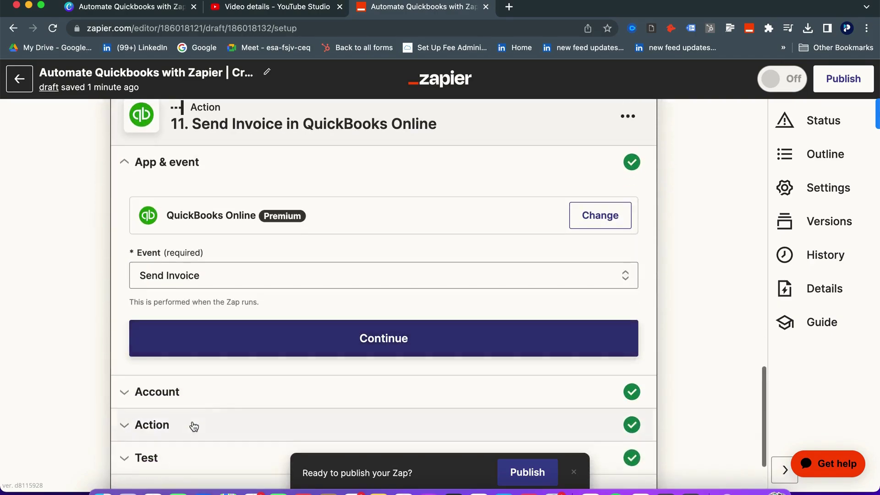
pyautogui.click(191, 425)
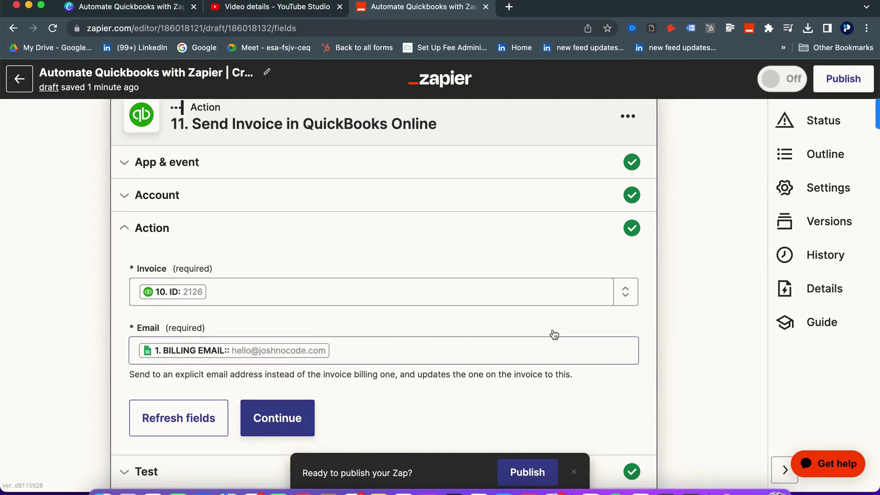
# - Publish the Zap and turn it on
pyautogui.click(522, 468)
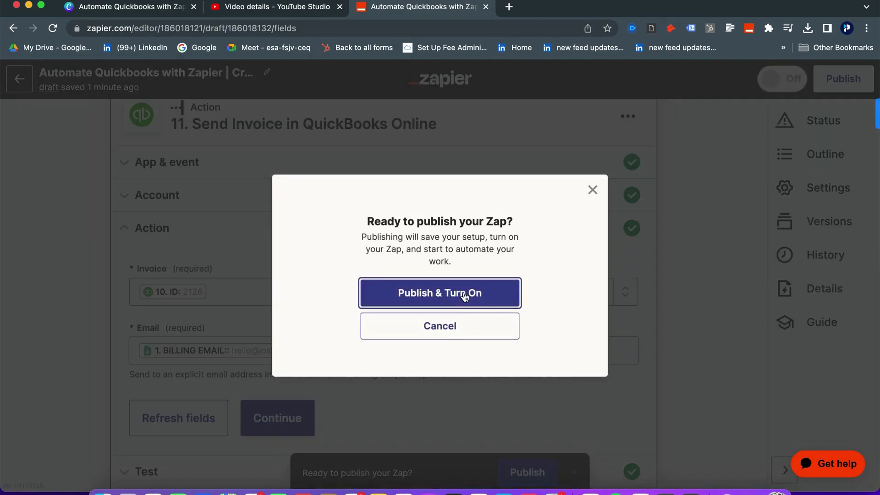
pyautogui.click(472, 293)
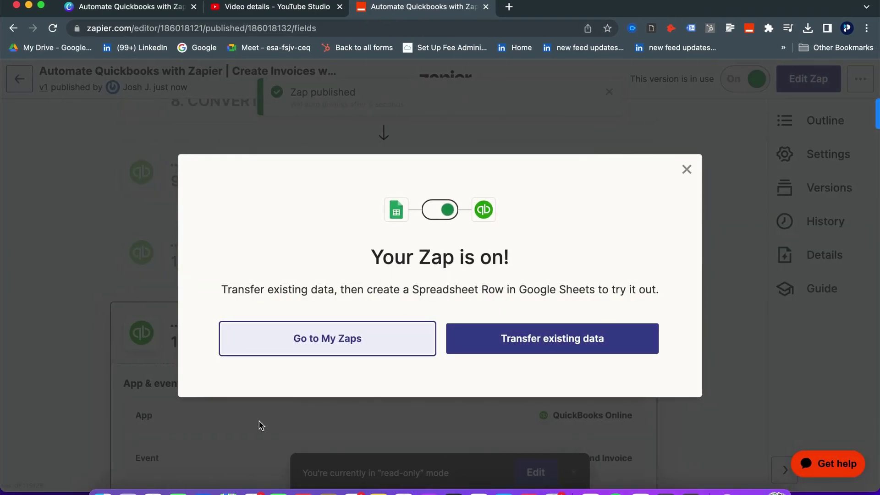
# - Switch to the CREATE AN INVOICE spreadsheet in Google Sheets and copy row 12, columns A to AA, into row 13
pyautogui.hotkey('ctrl', 'Right')
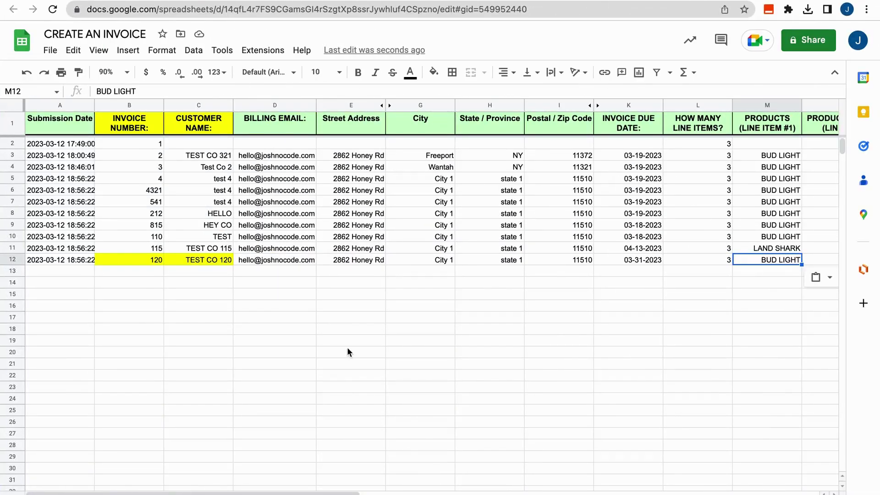
pyautogui.click(285, 362)
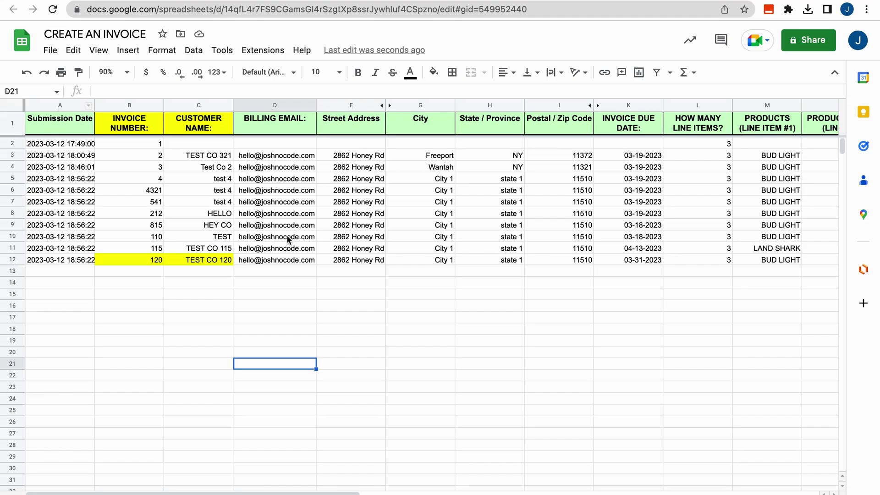
pyautogui.moveTo(64, 259); pyautogui.dragTo(664, 254)
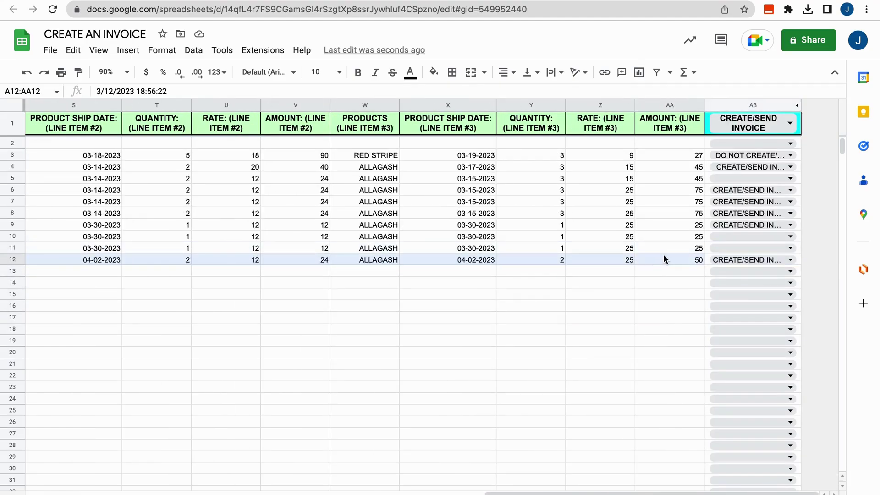
pyautogui.hotkey('ctrl', 'c')
pyautogui.hscroll(-15, 347, 274)
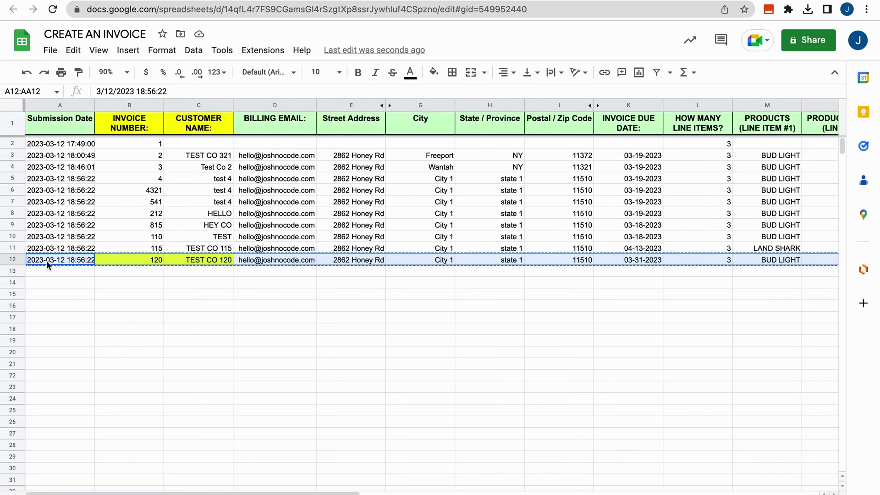
pyautogui.moveTo(48, 271); pyautogui.dragTo(671, 271)
pyautogui.hotkey('ctrl', 'v')
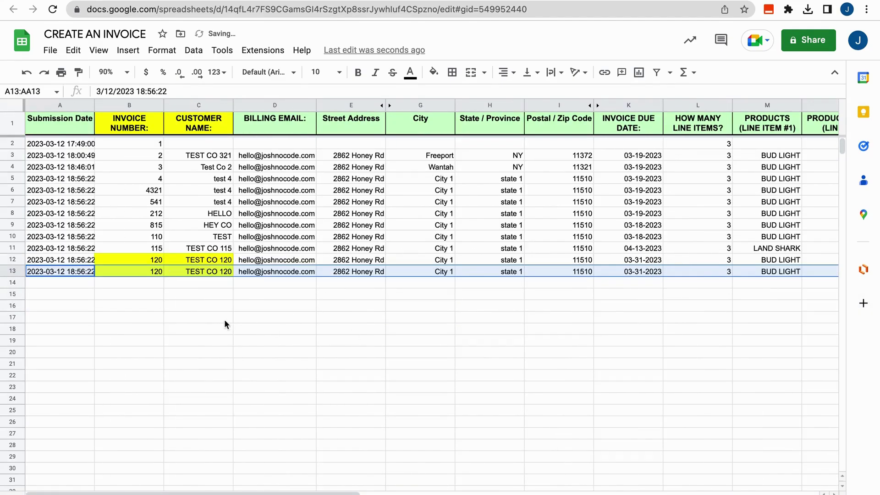
pyautogui.click(131, 308)
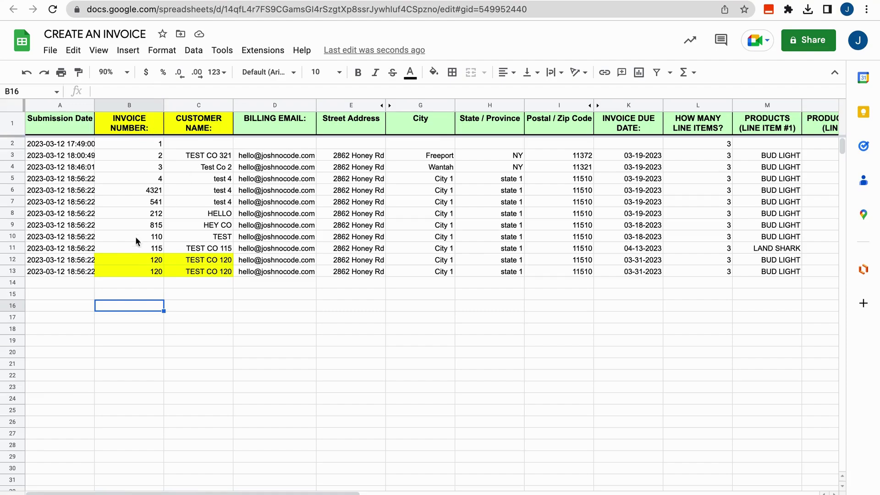
# - Set the invoice number in row 13 to 2010301
pyautogui.click(152, 274)
pyautogui.click(159, 270)
pyautogui.doubleClick(160, 270)
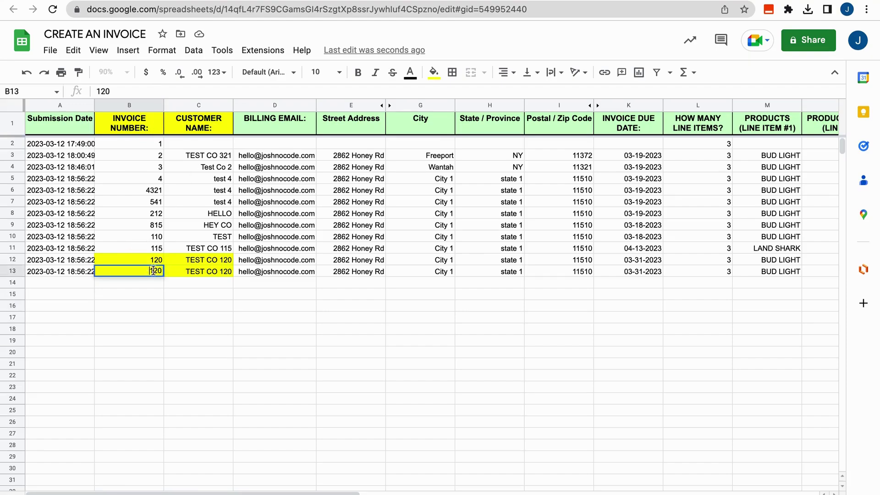
pyautogui.hotkey('ctrl', 'v')
pyautogui.click(218, 306)
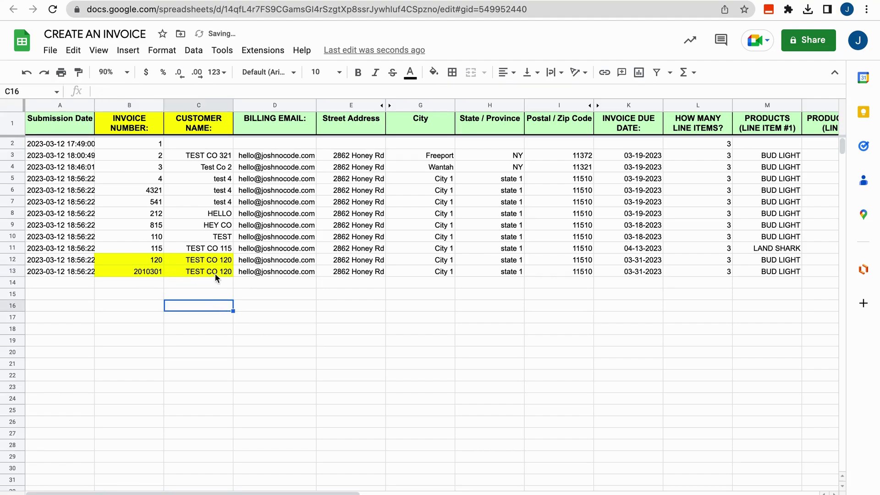
# - Change the customer name in row 13 to HELLO COMPANY 1
pyautogui.click(215, 272)
pyautogui.doubleClick(215, 271)
pyautogui.hotkey('ctrl', 'a')
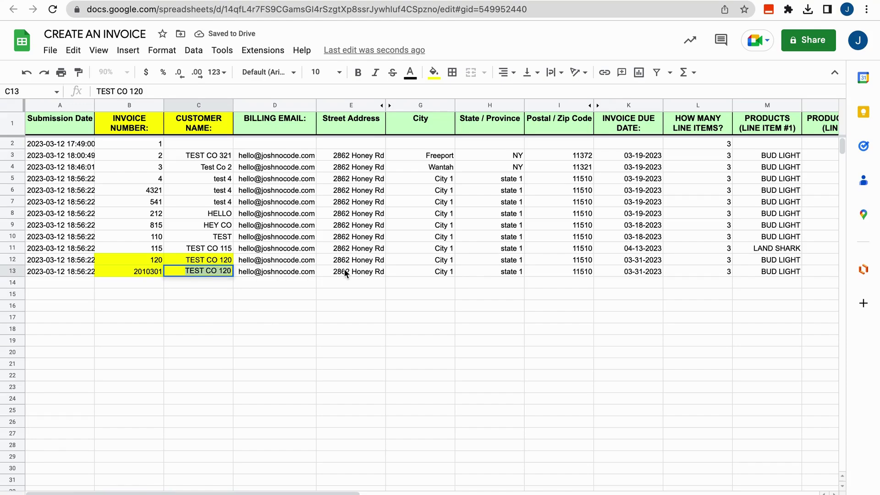
pyautogui.write('HELLO C')
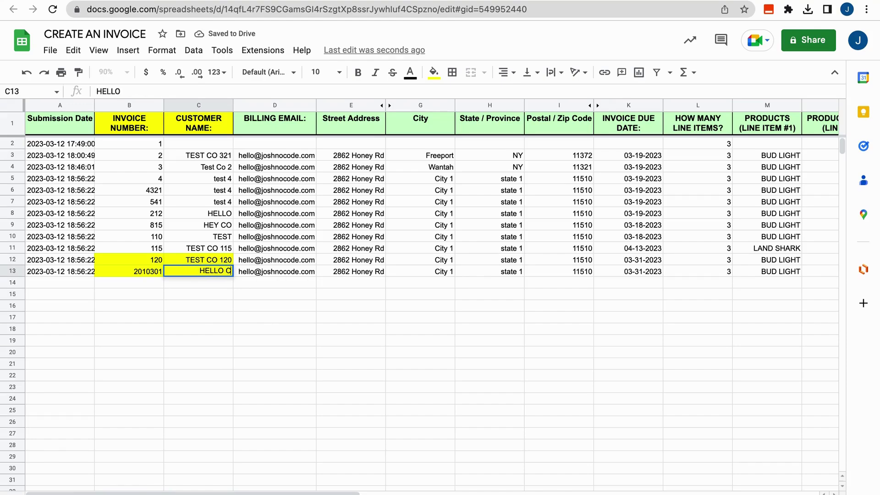
pyautogui.write('OMPANY')
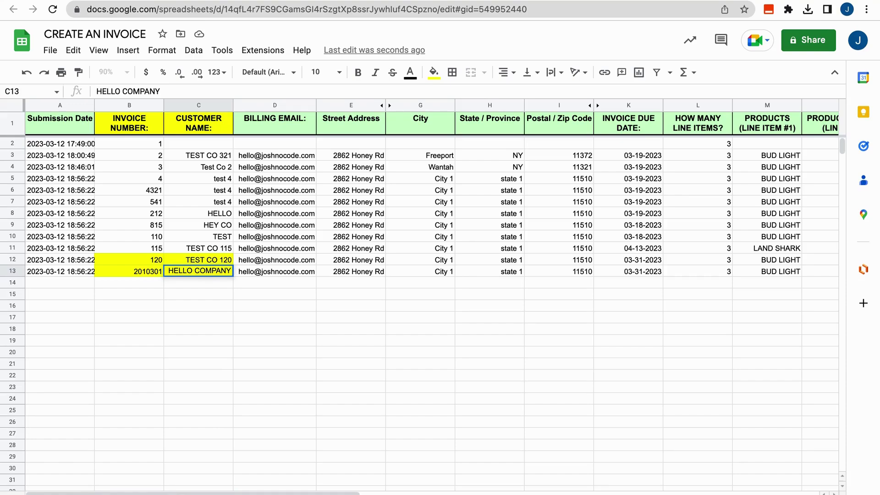
pyautogui.write(' 1')
pyautogui.click(411, 364)
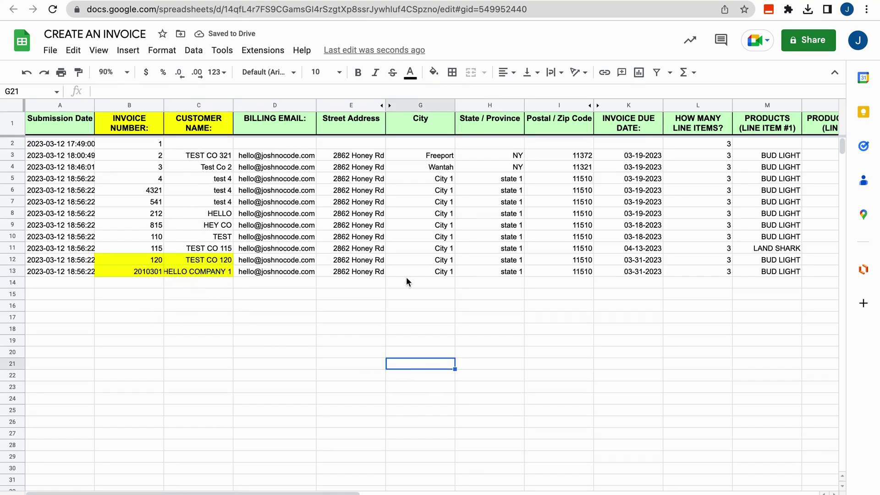
# - Set the invoice due date in row 13 to 03-17-2023
pyautogui.hscroll(2, 518, 297)
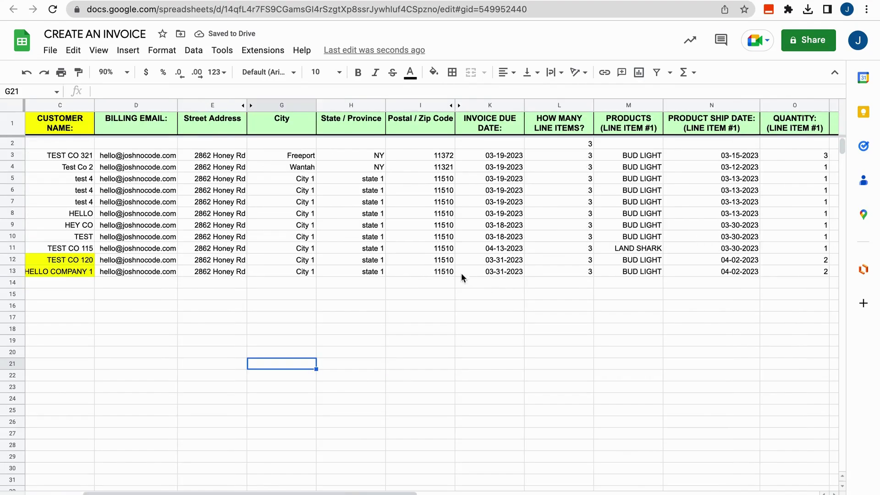
pyautogui.hscroll(1, 461, 276)
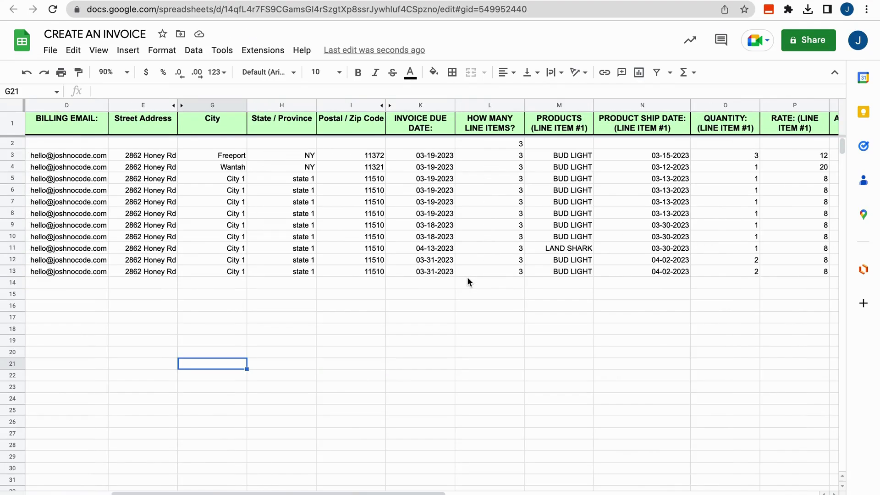
pyautogui.doubleClick(428, 270)
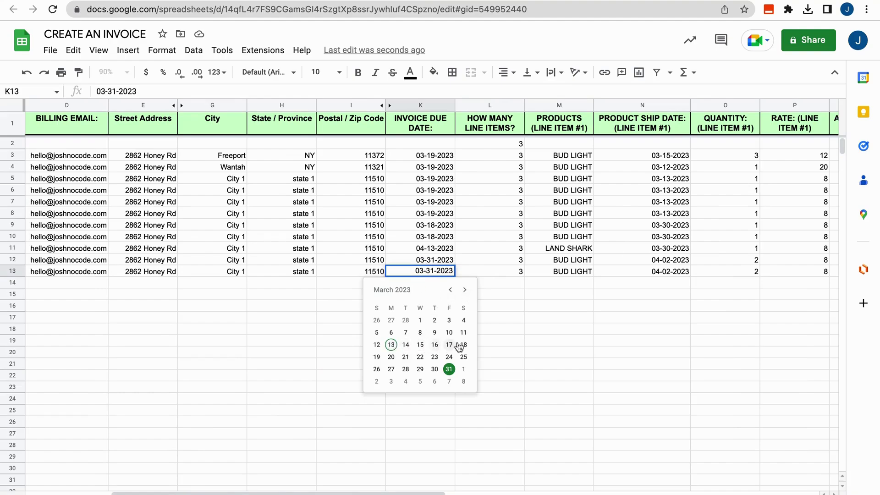
pyautogui.click(449, 346)
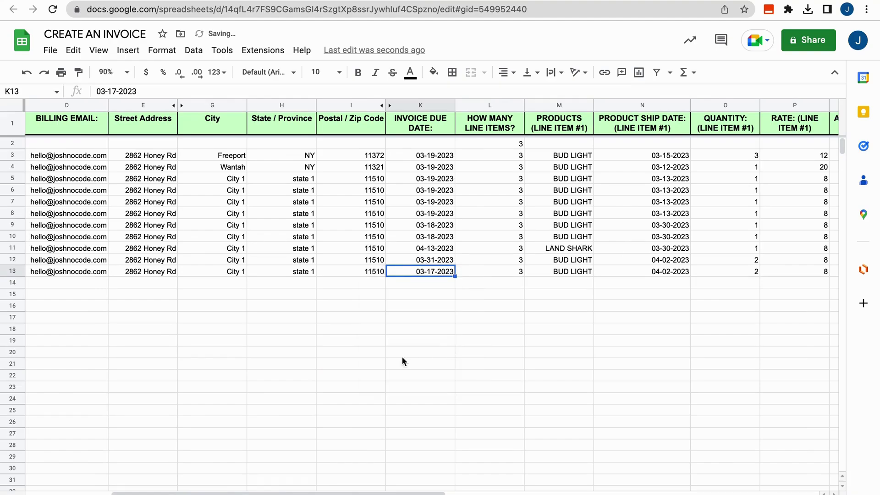
# - In row 13, set the line item #1 quantity to 1 and its amount to 8
pyautogui.hscroll(2, 447, 341)
pyautogui.hscroll(2, 430, 342)
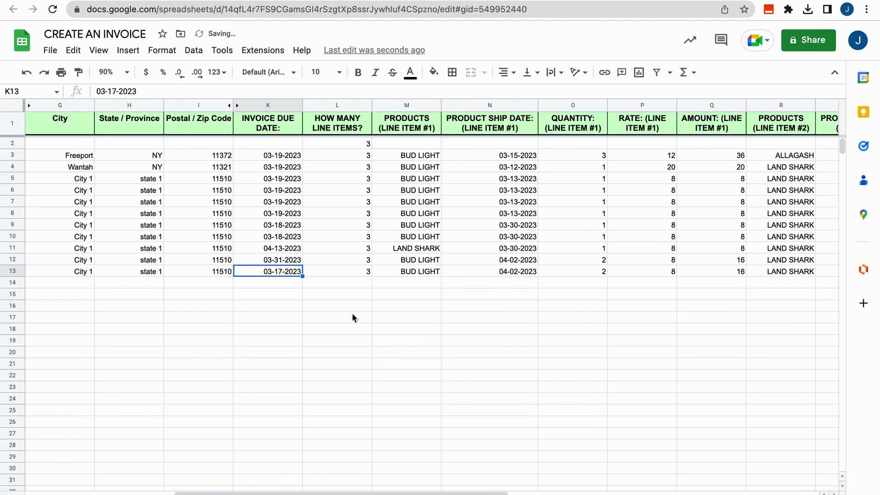
pyautogui.hscroll(1, 356, 261)
pyautogui.hscroll(1, 357, 272)
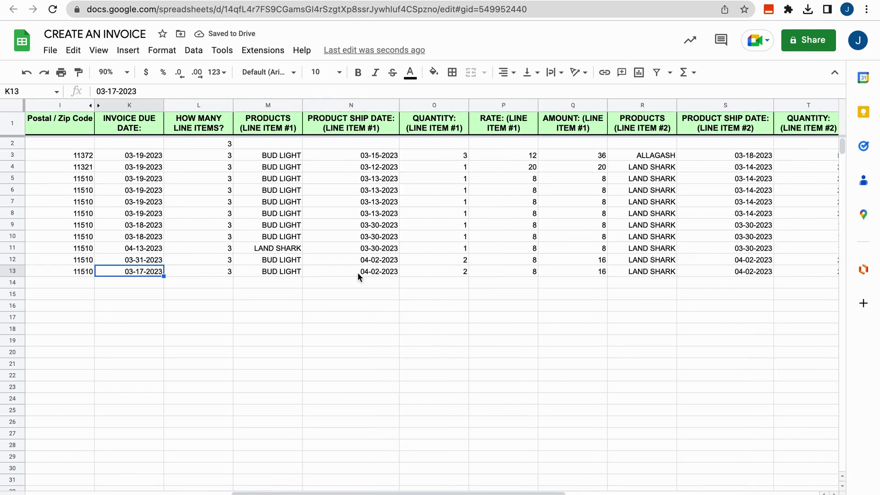
pyautogui.hscroll(2, 277, 269)
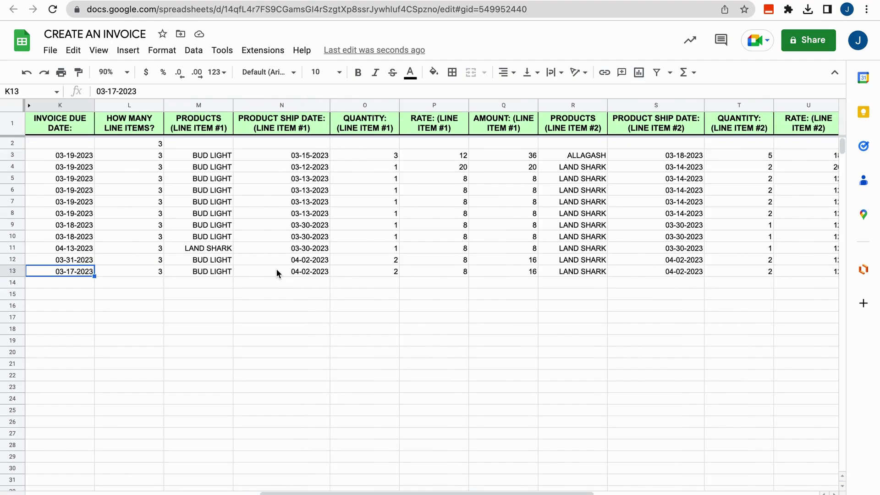
pyautogui.click(327, 268)
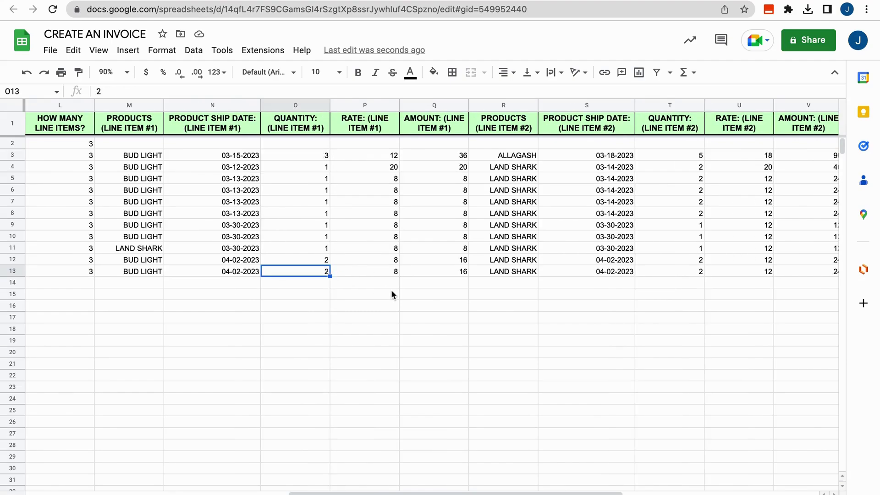
pyautogui.write('1')
pyautogui.click(417, 354)
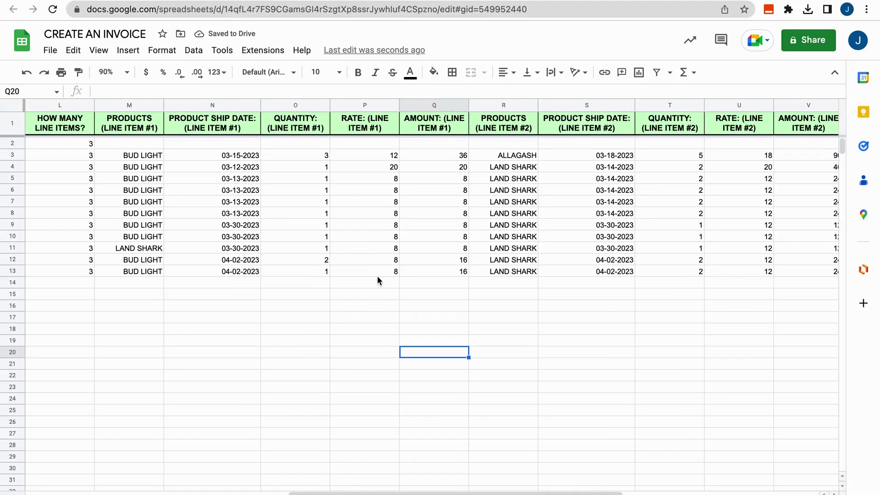
pyautogui.click(458, 273)
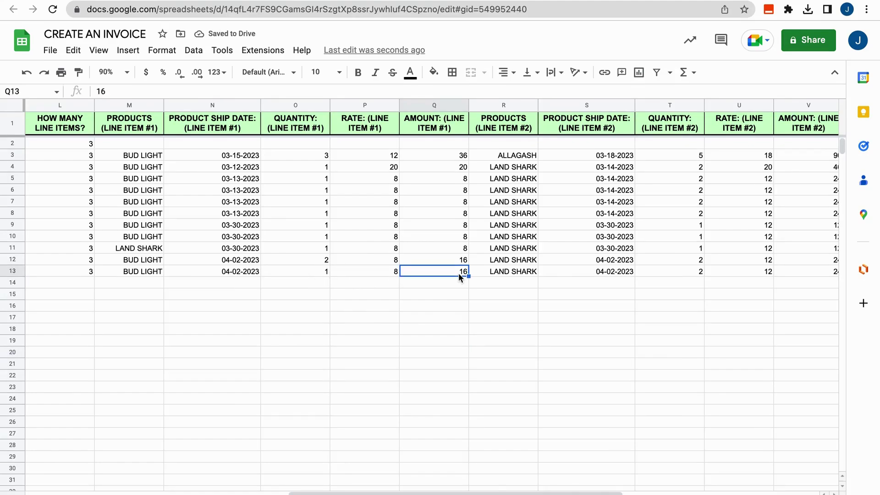
pyautogui.write('8')
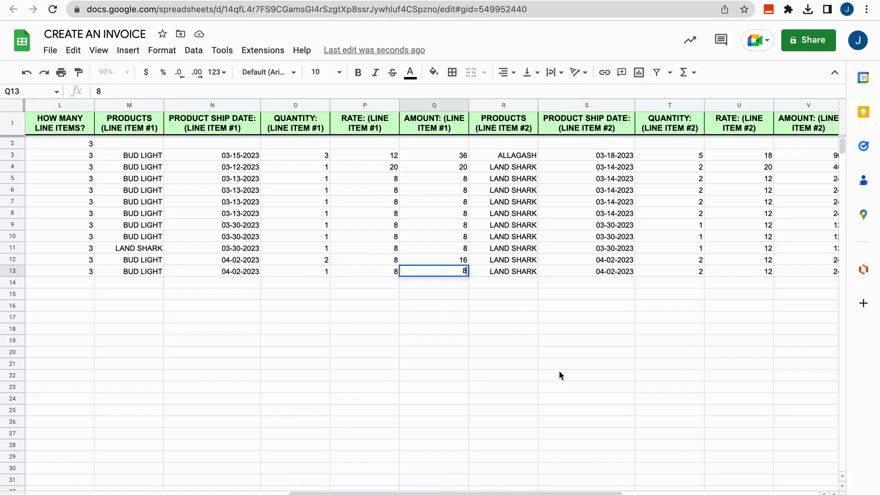
pyautogui.click(535, 368)
# - In row 13, set the line item #2 quantity to 1 and its amount to 12
pyautogui.hscroll(3, 527, 378)
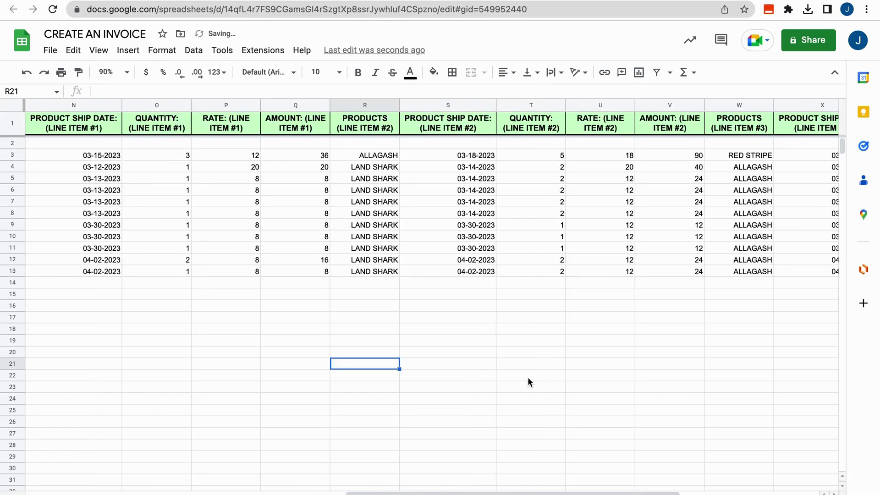
pyautogui.click(534, 260)
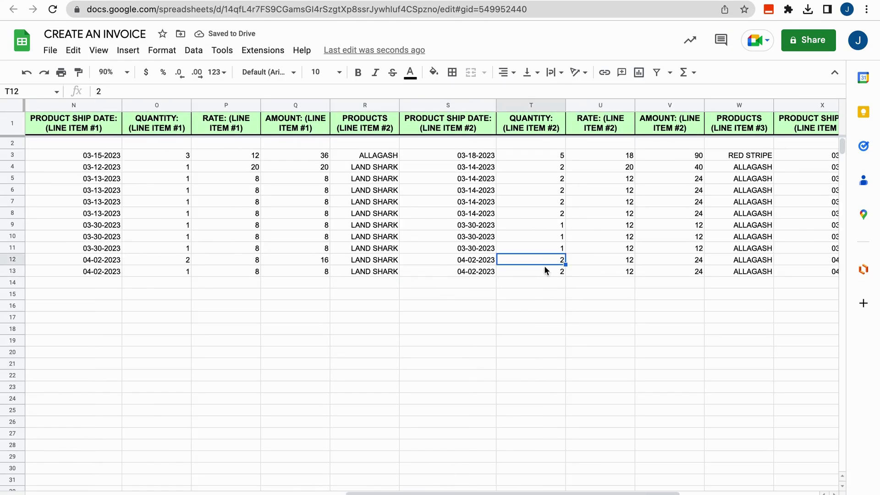
pyautogui.click(546, 270)
pyautogui.write('1')
pyautogui.click(625, 376)
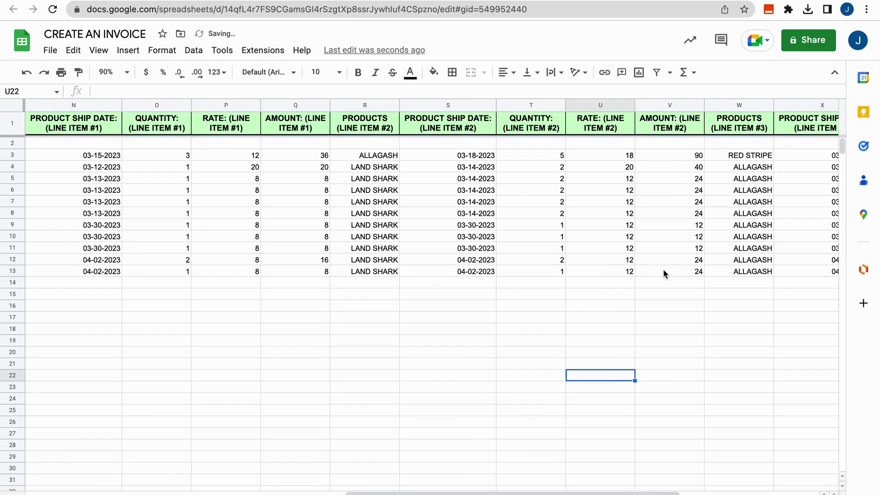
pyautogui.click(664, 273)
pyautogui.write('12')
pyautogui.click(674, 331)
# - In row 13, set the line item #3 quantity to 3 and its amount to 75
pyautogui.hscroll(5, 673, 331)
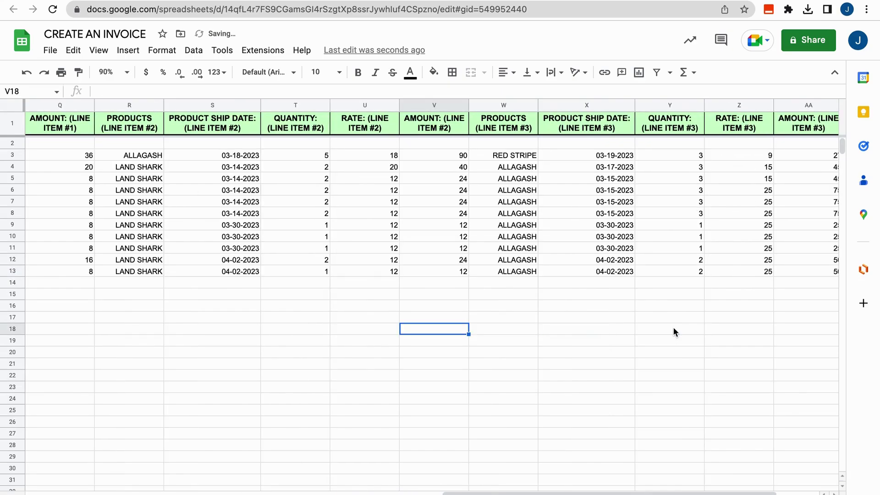
pyautogui.hscroll(3, 673, 331)
pyautogui.click(562, 271)
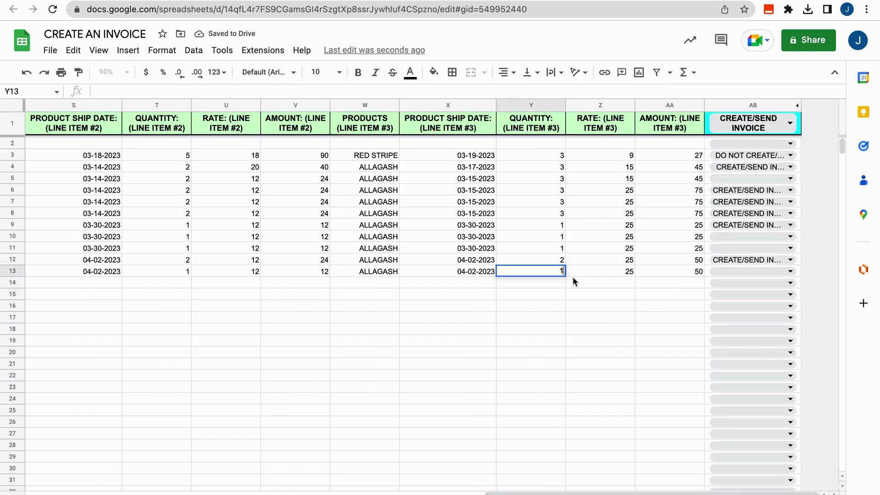
pyautogui.write('1')
pyautogui.click(636, 303)
pyautogui.click(667, 272)
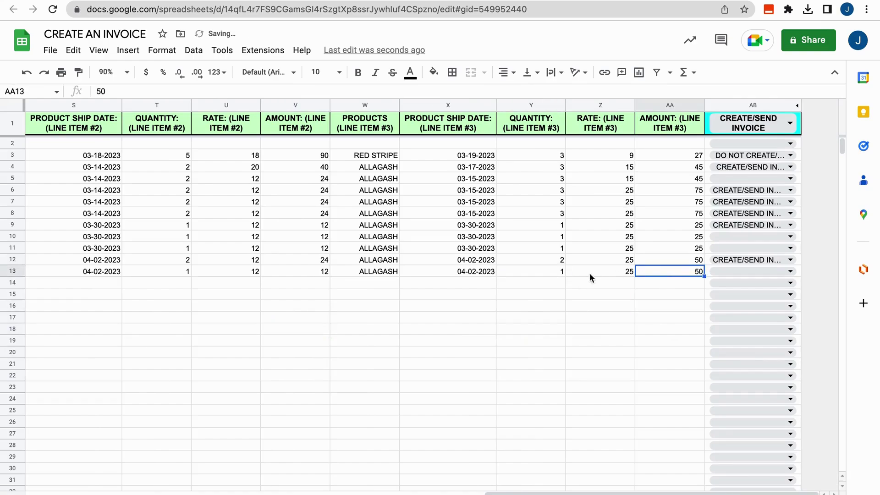
pyautogui.click(560, 270)
pyautogui.write('3')
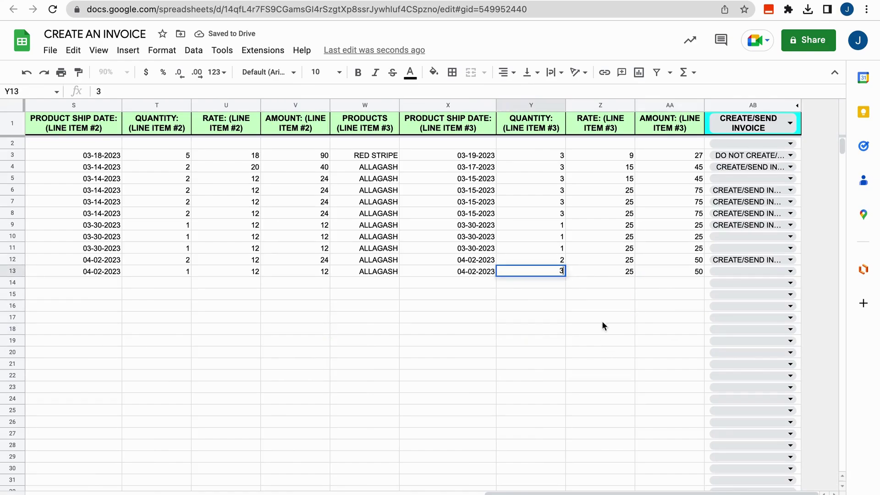
pyautogui.click(656, 271)
pyautogui.write('75')
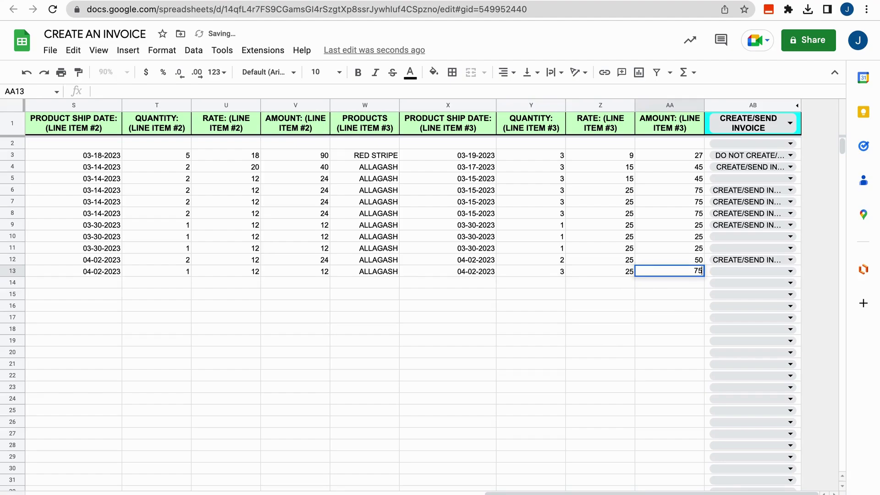
pyautogui.click(644, 330)
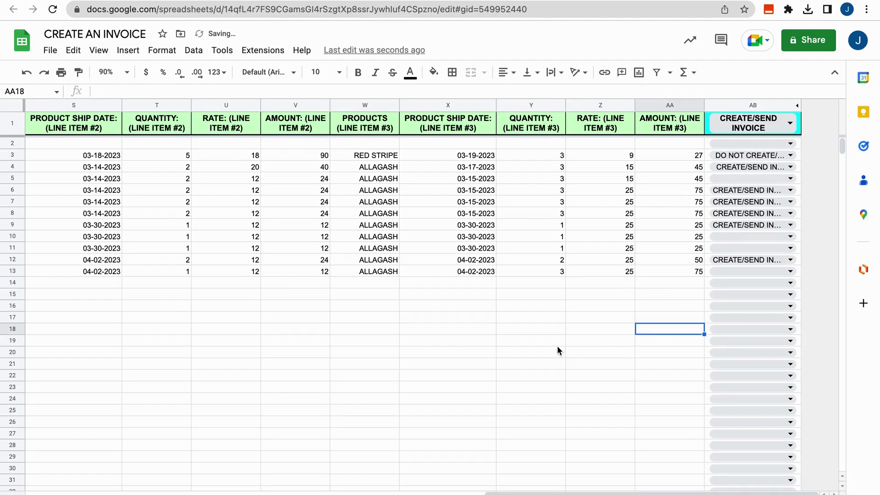
# - Set the product ship dates of line items #3, #2 and #1 in row 13 to 03-15-2023
pyautogui.doubleClick(485, 271)
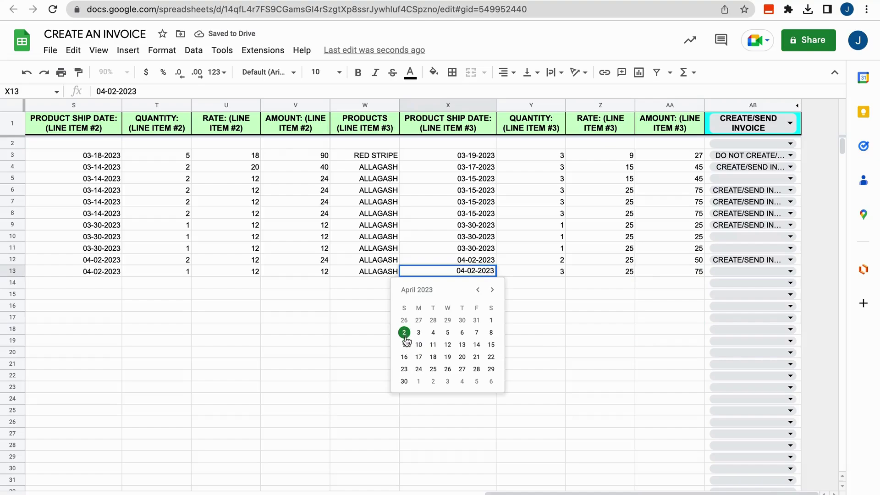
pyautogui.click(478, 289)
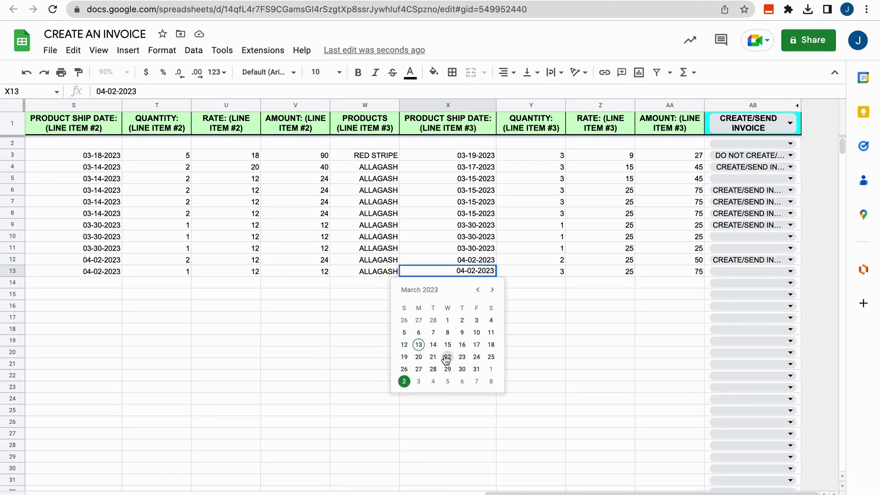
pyautogui.click(447, 345)
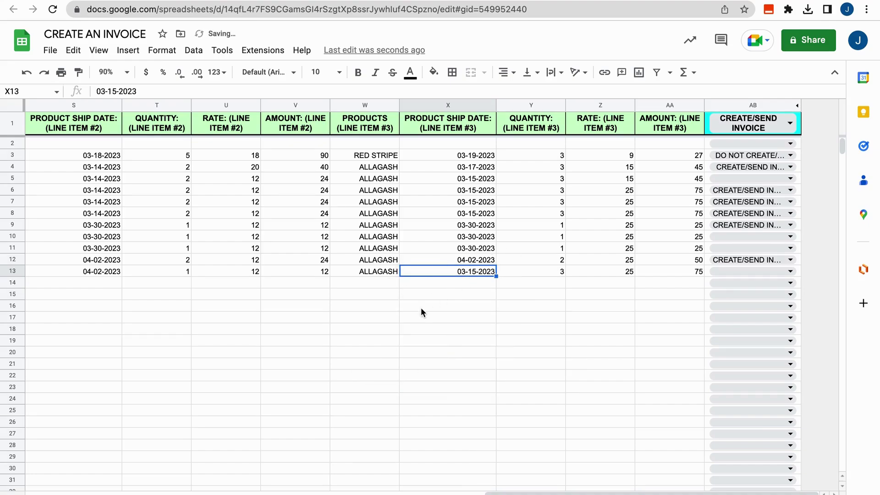
pyautogui.hscroll(-3, 272, 296)
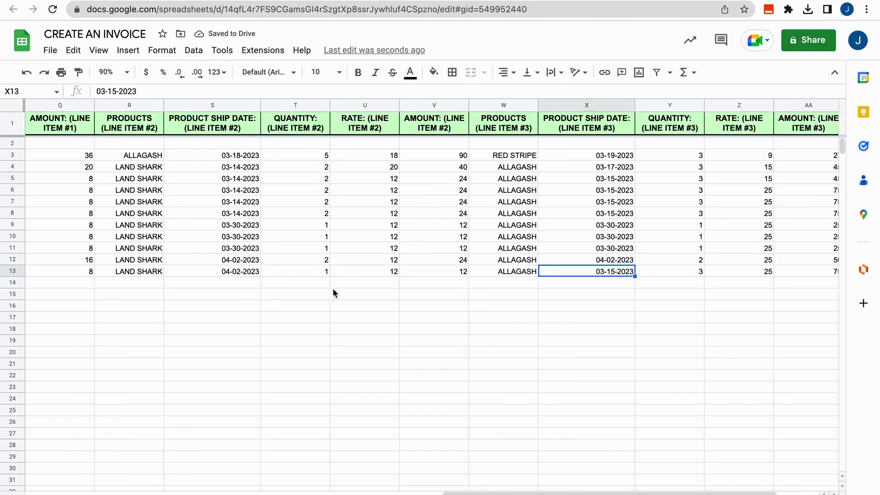
pyautogui.doubleClick(245, 272)
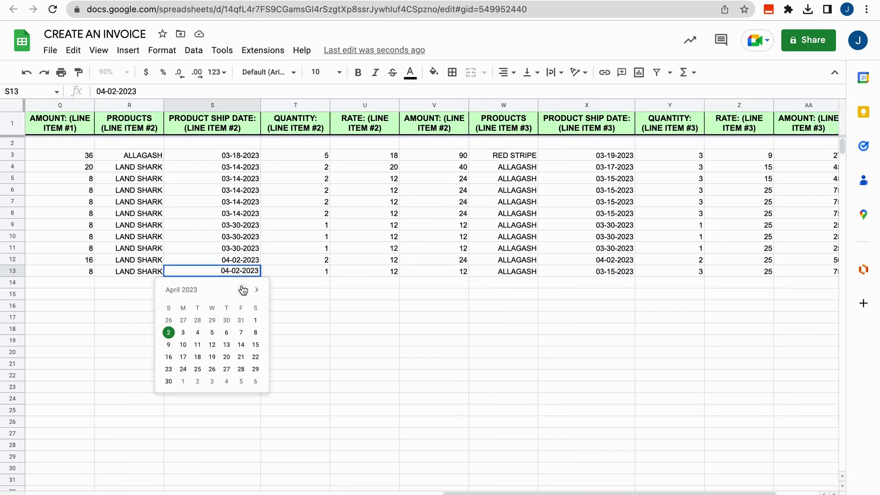
pyautogui.click(242, 290)
pyautogui.click(212, 344)
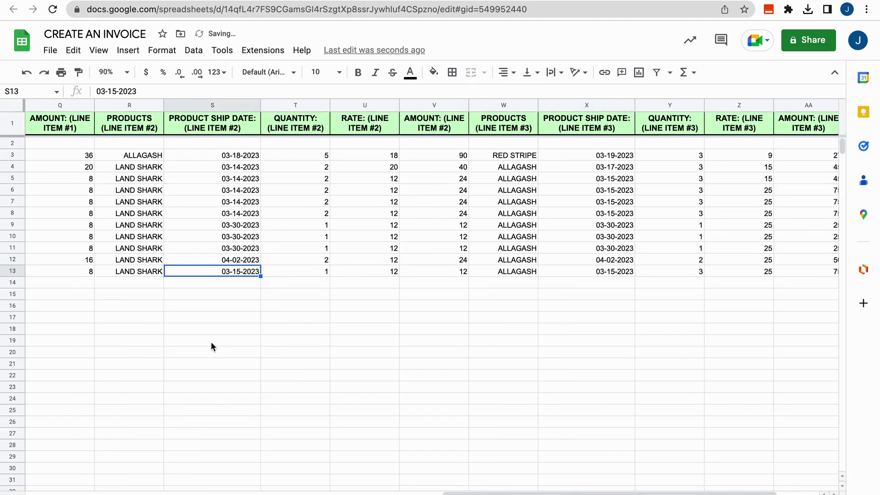
pyautogui.hscroll(-10, 307, 295)
pyautogui.doubleClick(387, 270)
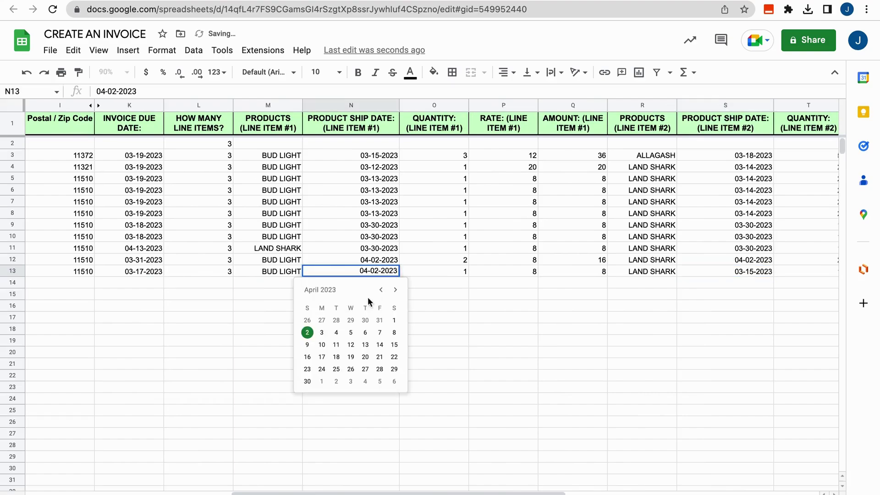
pyautogui.click(379, 289)
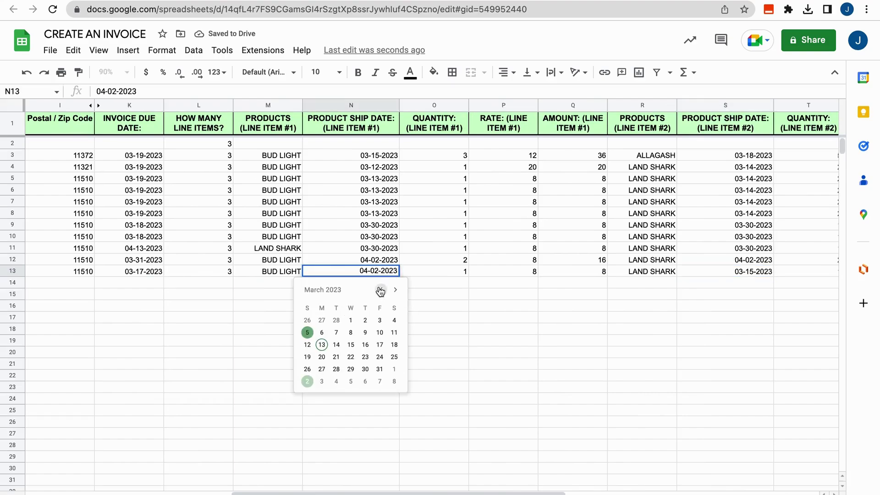
pyautogui.click(350, 345)
pyautogui.click(317, 400)
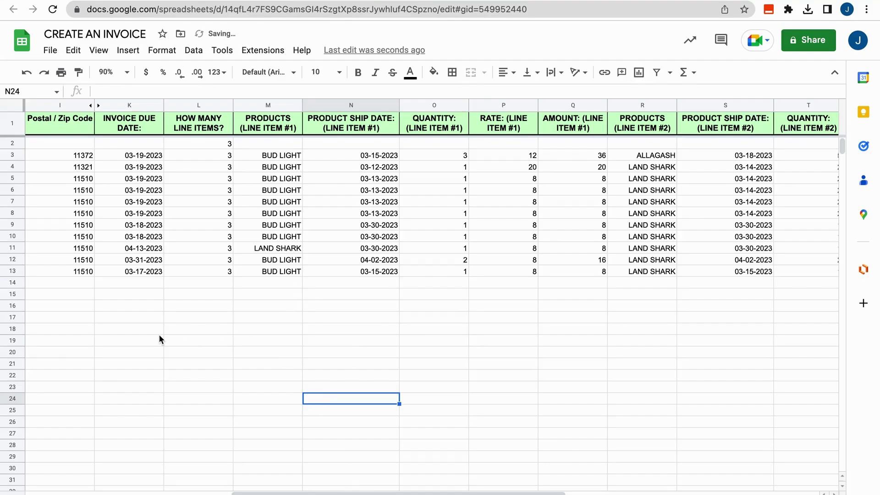
# - Set the CREATE/SEND INVOICE column of row 13 to CREATE/SEND INVOICE
pyautogui.hscroll(-10, 69, 332)
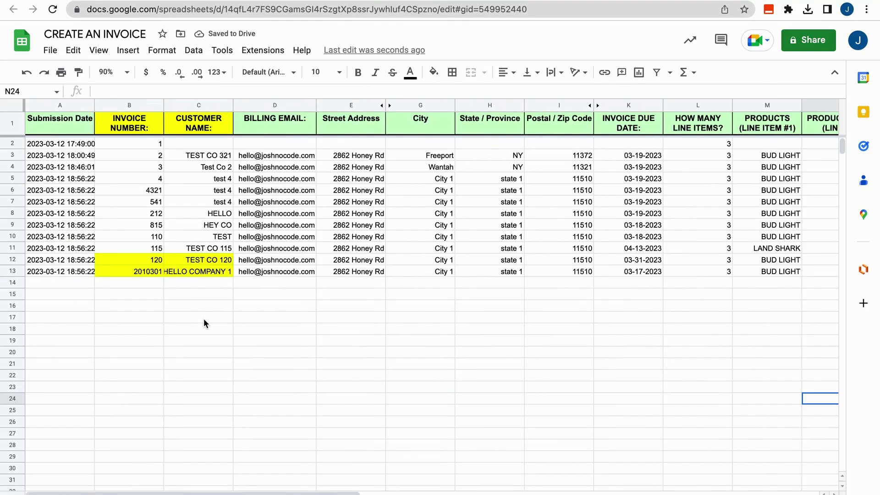
pyautogui.hscroll(10, 204, 318)
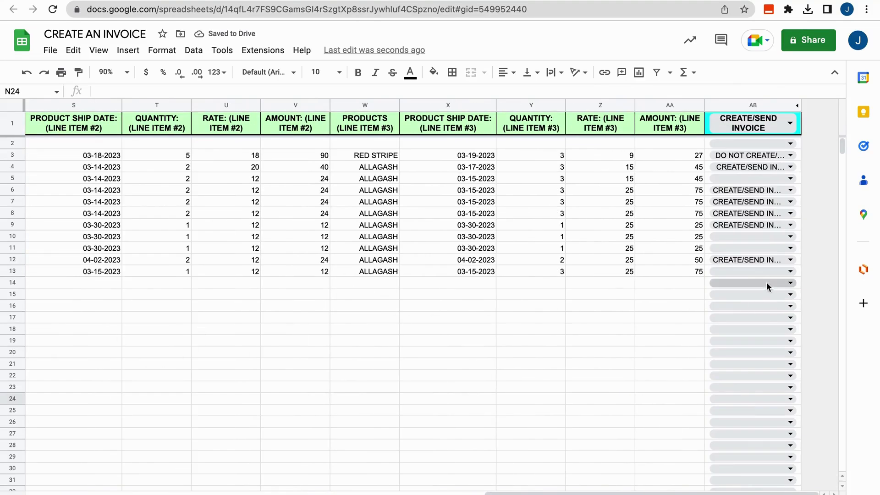
pyautogui.click(761, 272)
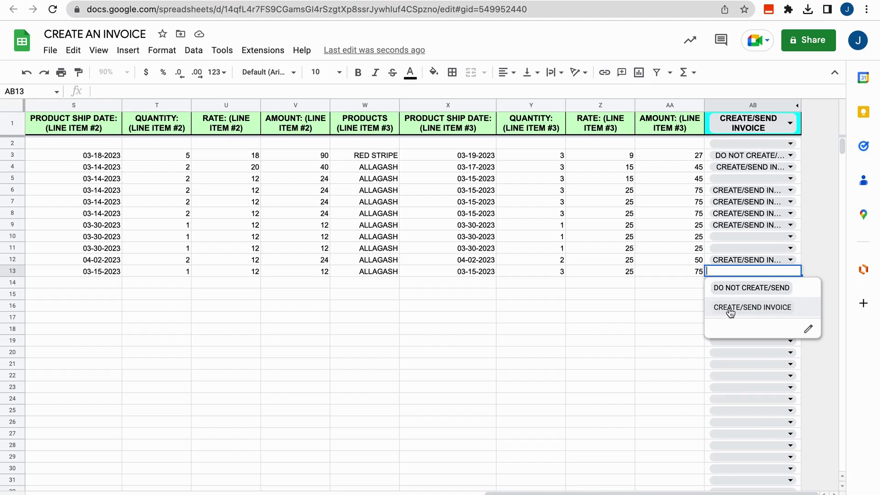
pyautogui.click(750, 308)
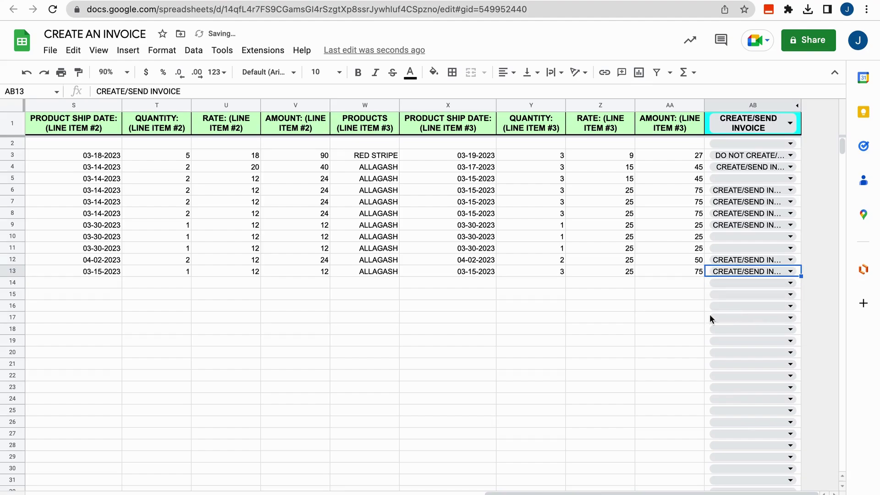
pyautogui.click(630, 311)
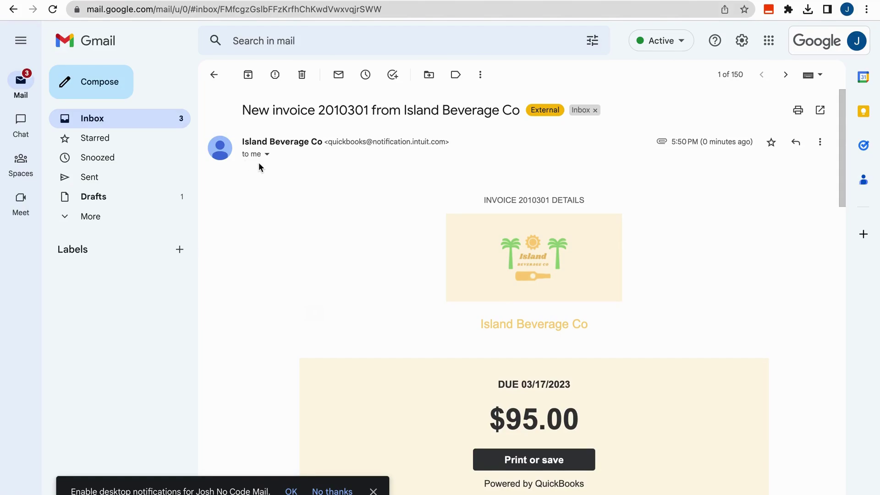
# - Review the new invoice email from Island Beverage Co in Gmail, including its line items, and open the attached invoice
pyautogui.scroll(-1, 259, 162)
pyautogui.scroll(1, 307, 152)
pyautogui.scroll(-4, 397, 201)
pyautogui.scroll(-2, 397, 200)
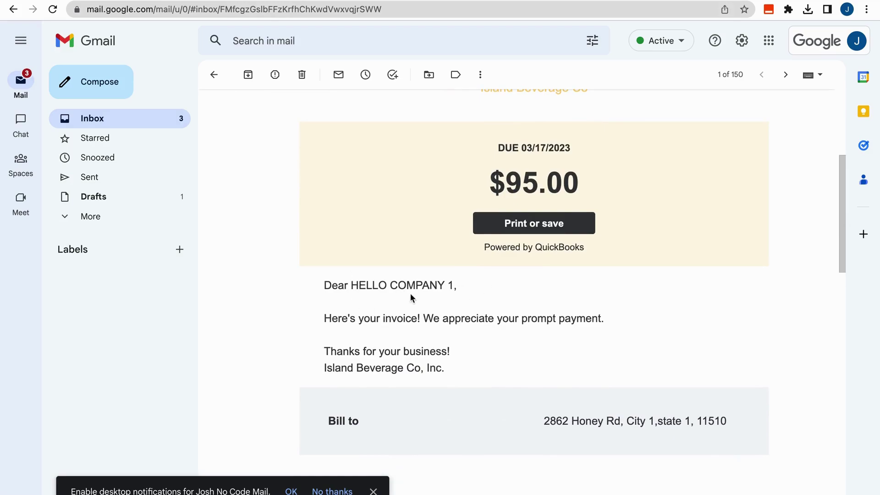
pyautogui.scroll(-1, 489, 321)
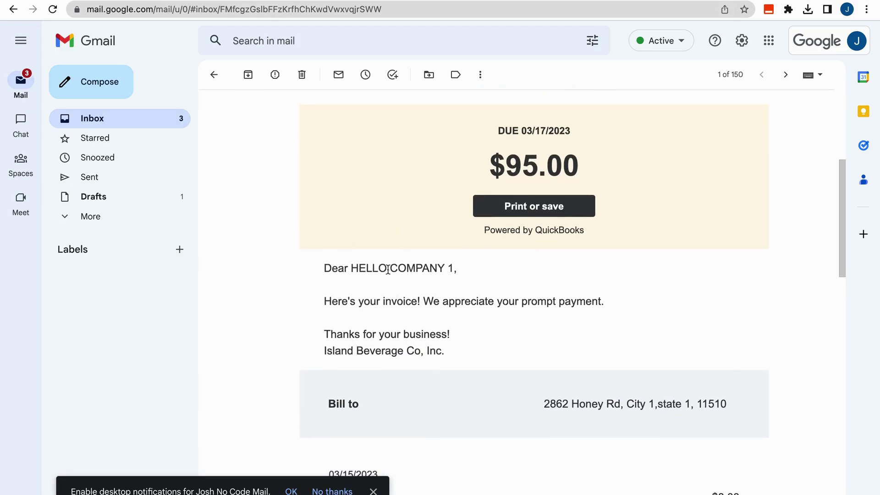
pyautogui.scroll(-5, 400, 293)
pyautogui.scroll(3, 401, 298)
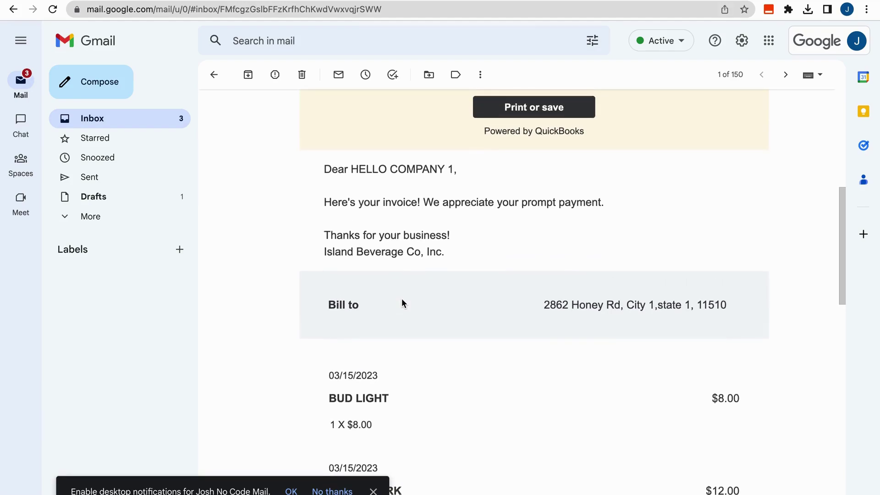
pyautogui.scroll(-1, 402, 300)
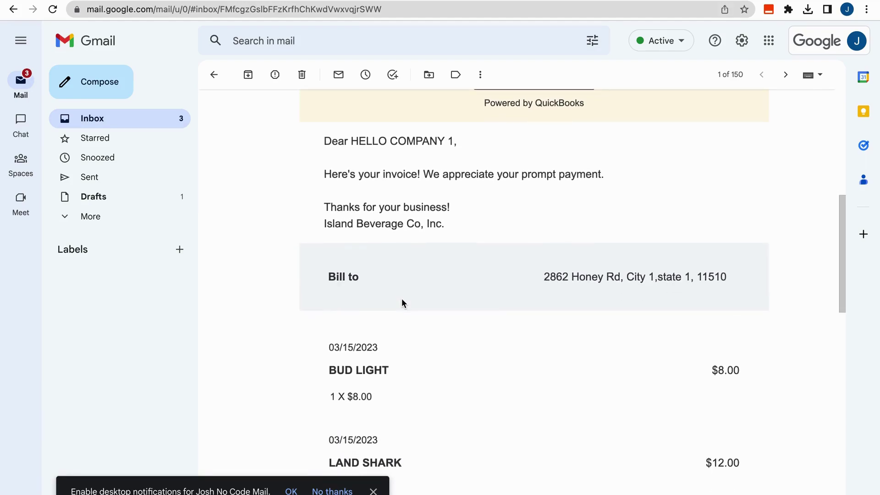
pyautogui.scroll(-10, 401, 303)
pyautogui.click(294, 367)
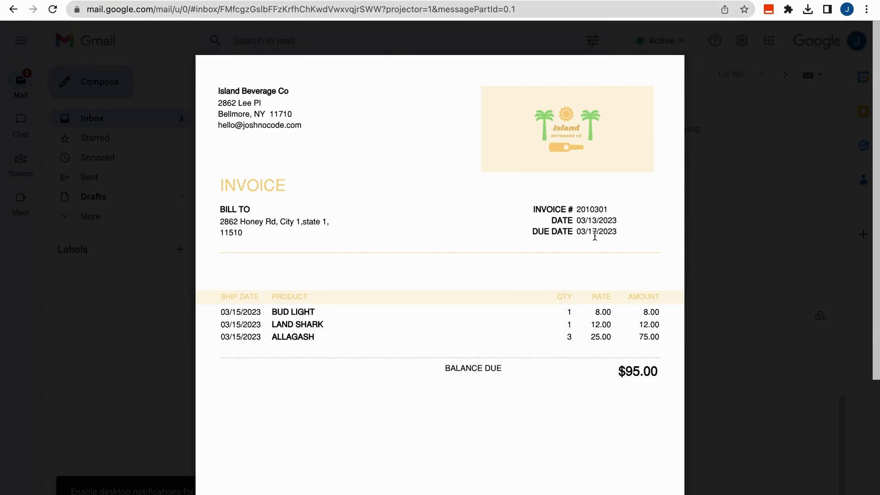
# - Check the attached invoice down to its balance due, then switch to the CREATE AN INVOICE sheet and review its columns from billing email through CREATE/SEND INVOICE
pyautogui.scroll(-1, 488, 302)
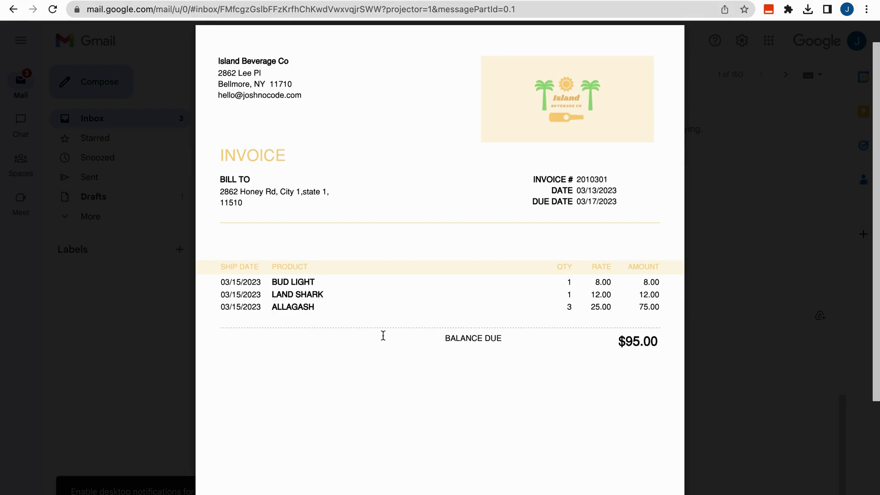
pyautogui.hotkey('ctrl', 'Tab')
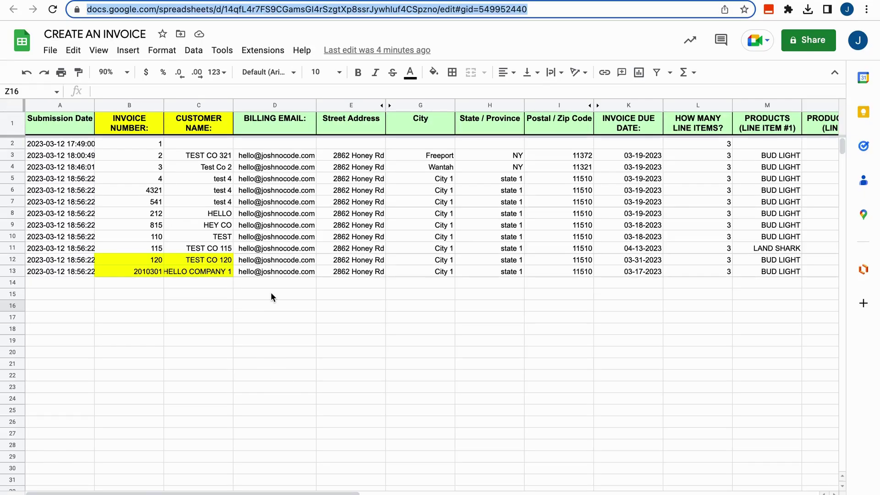
pyautogui.hscroll(5, 404, 321)
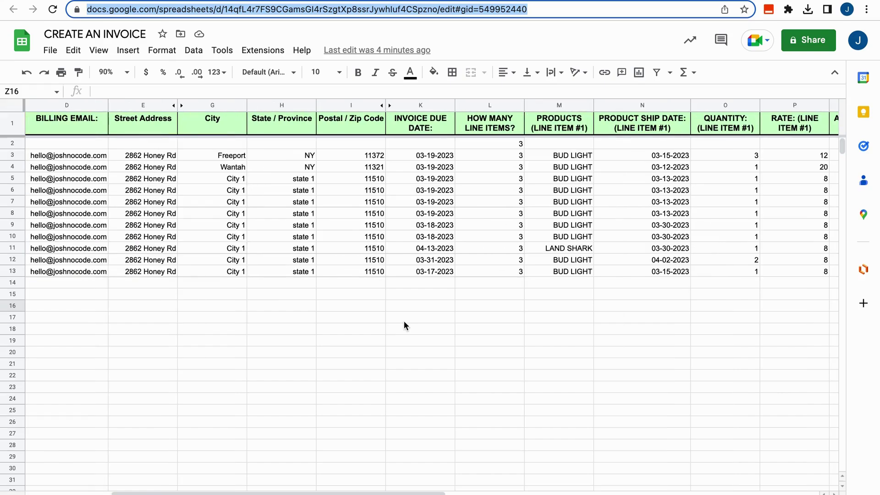
pyautogui.hscroll(2, 388, 102)
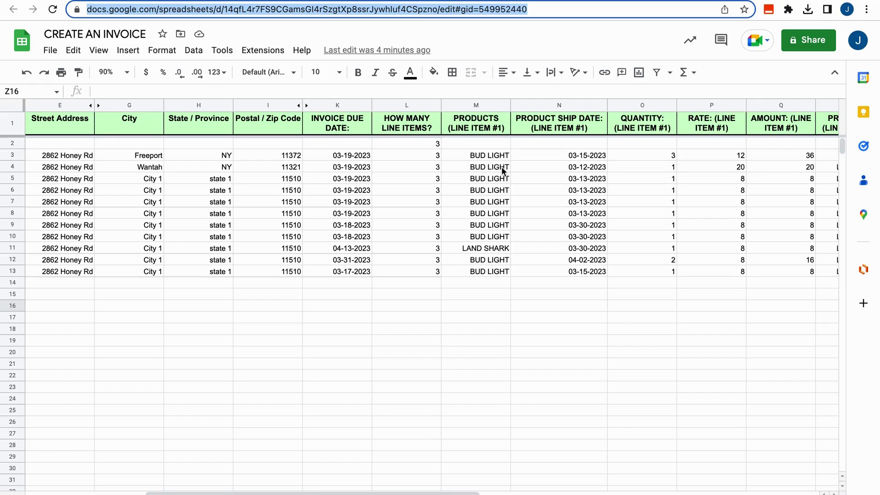
pyautogui.hscroll(4, 528, 206)
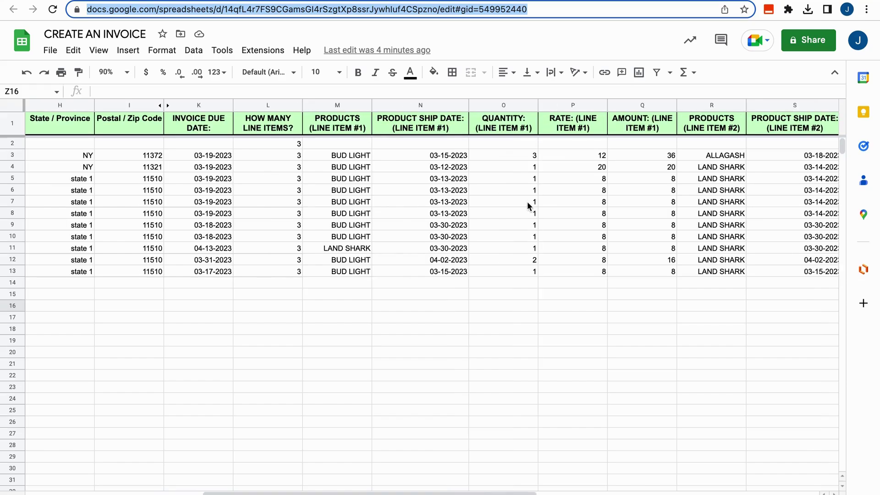
pyautogui.hscroll(3, 473, 228)
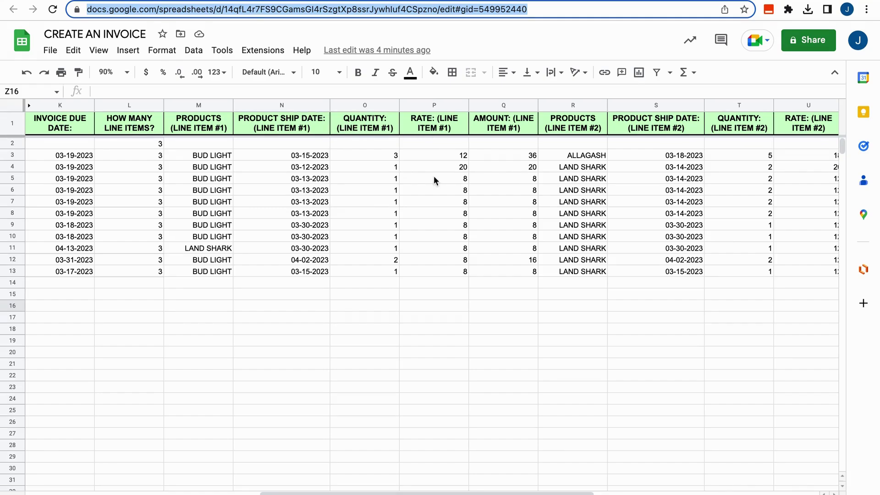
pyautogui.hscroll(3, 565, 188)
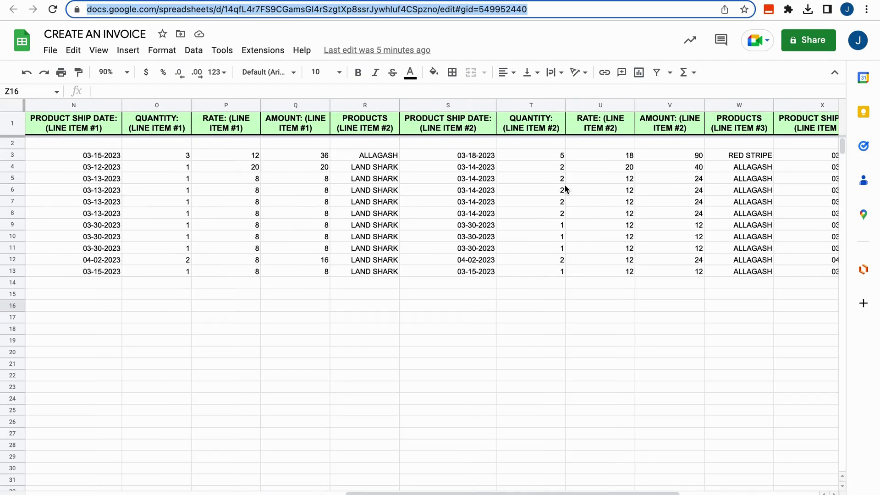
pyautogui.hscroll(2, 565, 189)
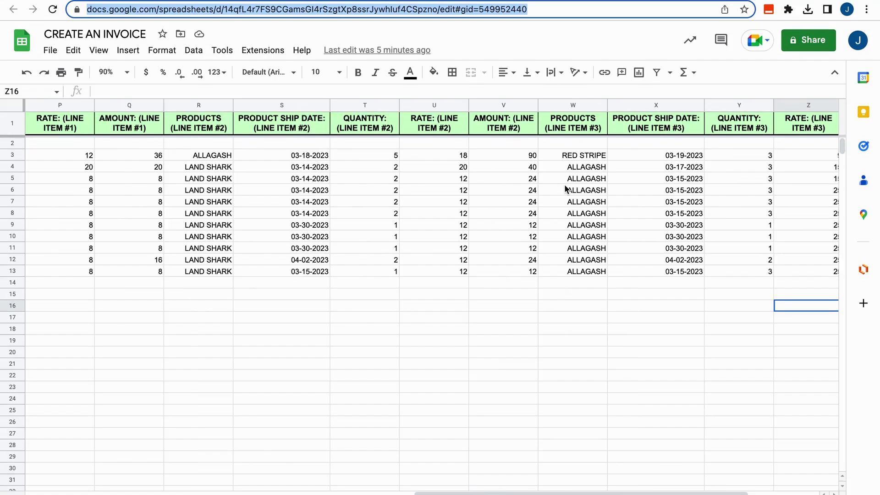
pyautogui.hscroll(4, 565, 185)
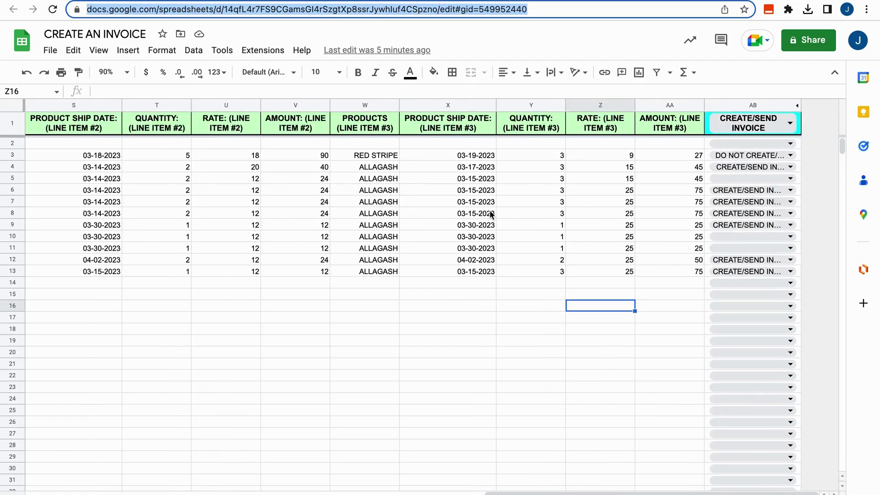
pyautogui.hscroll(-10, 490, 214)
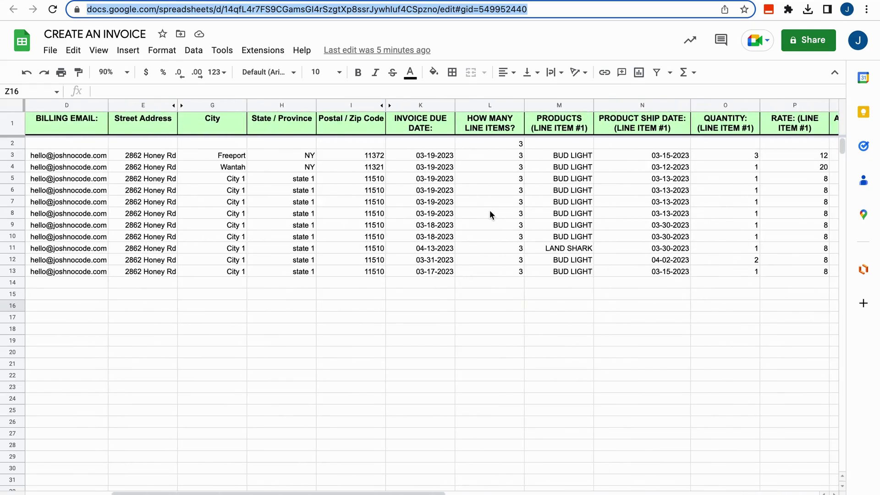